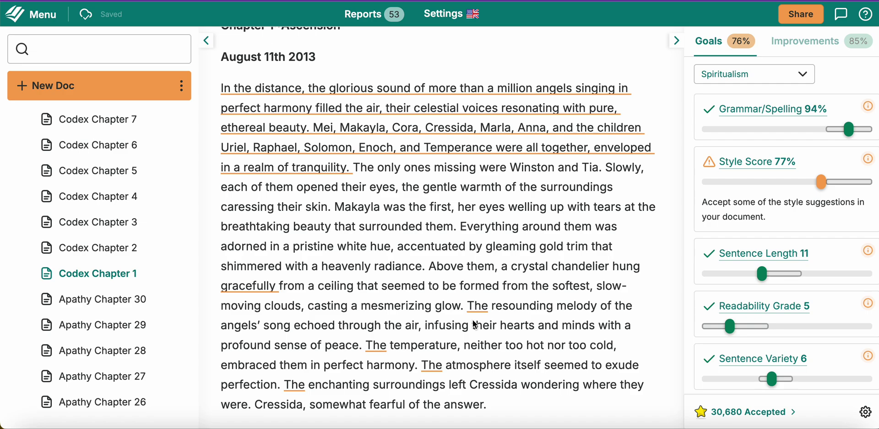
Step: Look over the opening paragraphs of Codex Chapter 1 and the Codex chapters listed under Private Writing
scroll(319, 240, up, 1)
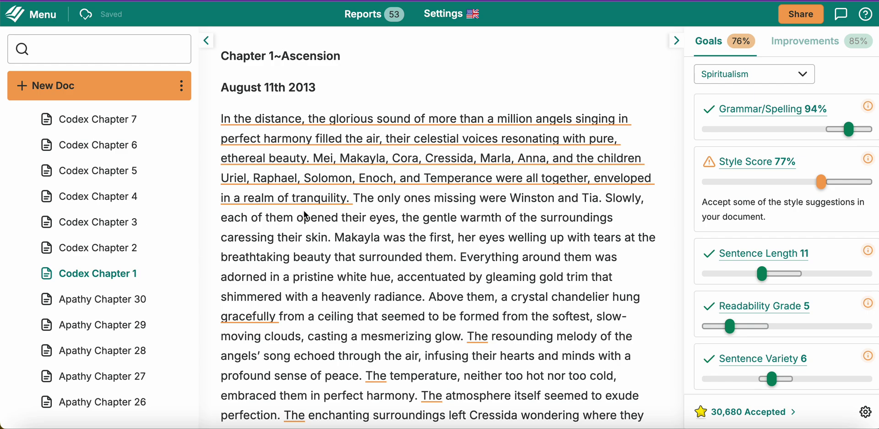
scroll(304, 212, down, 2)
scroll(306, 215, up, 1)
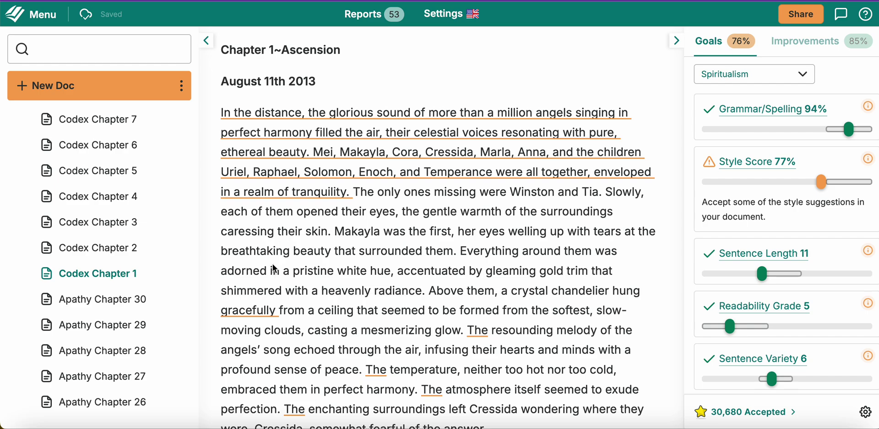
scroll(273, 268, up, 1)
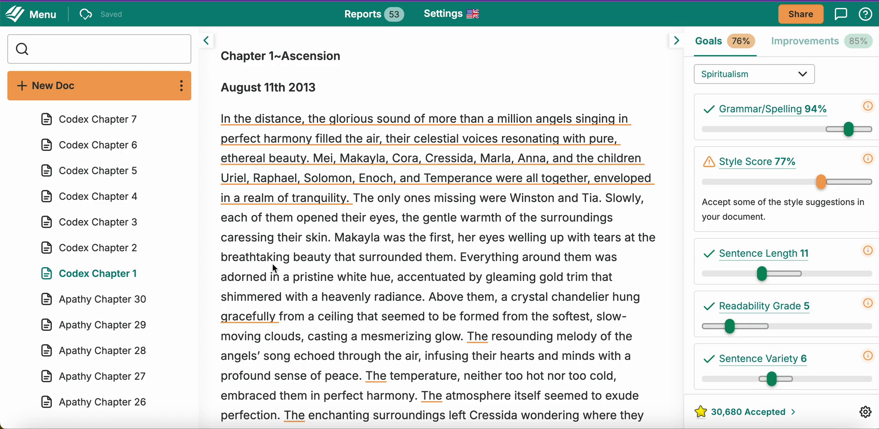
scroll(317, 226, down, 1)
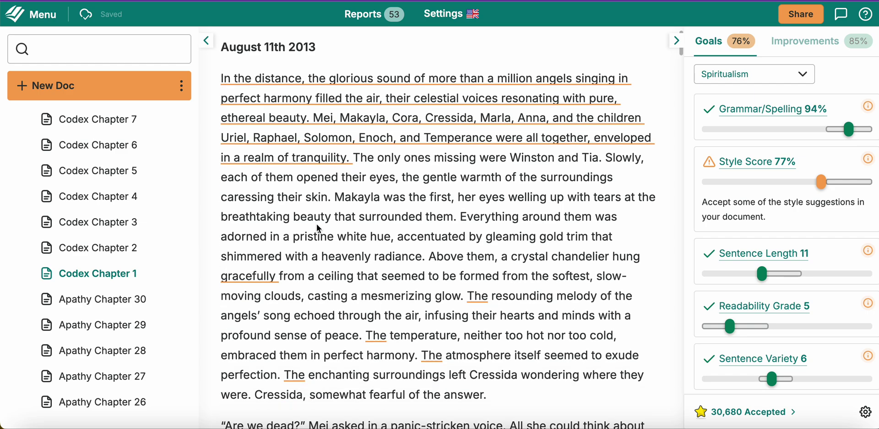
scroll(317, 224, down, 5)
scroll(317, 224, up, 1)
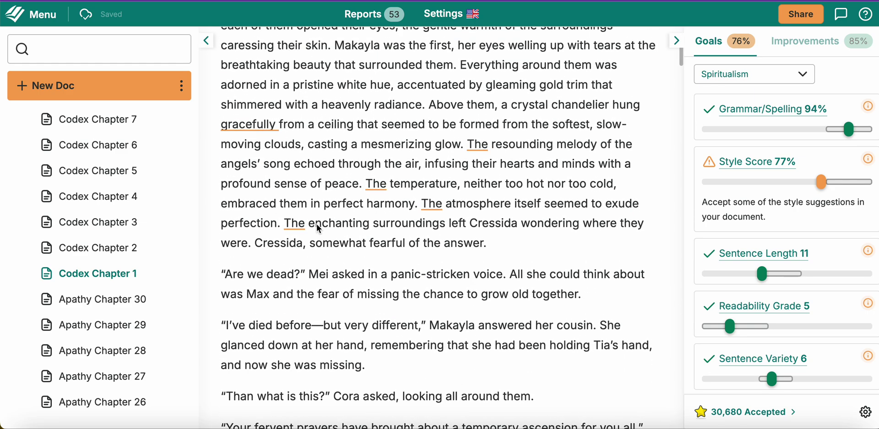
scroll(316, 224, up, 3)
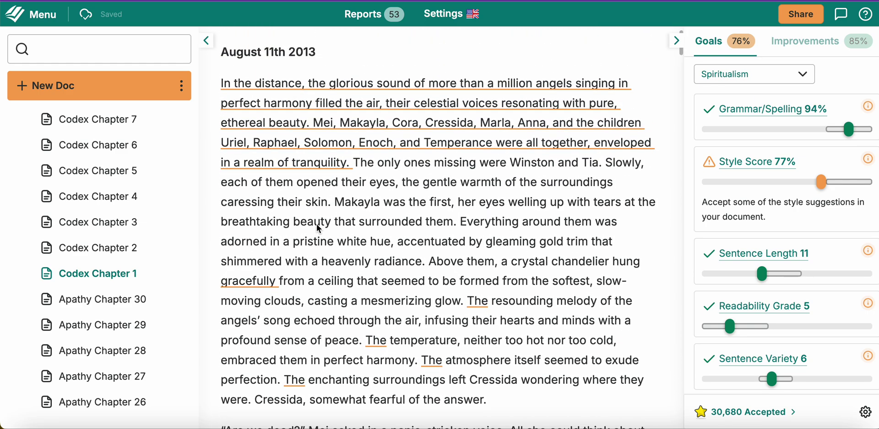
scroll(319, 228, up, 1)
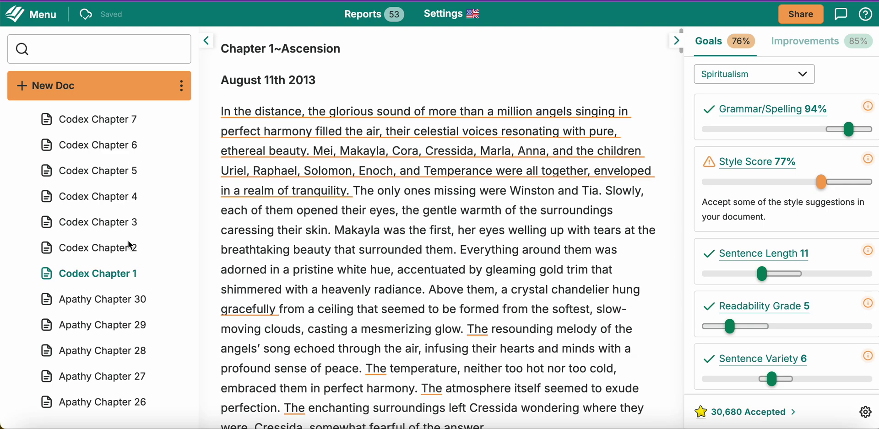
scroll(128, 241, up, 3)
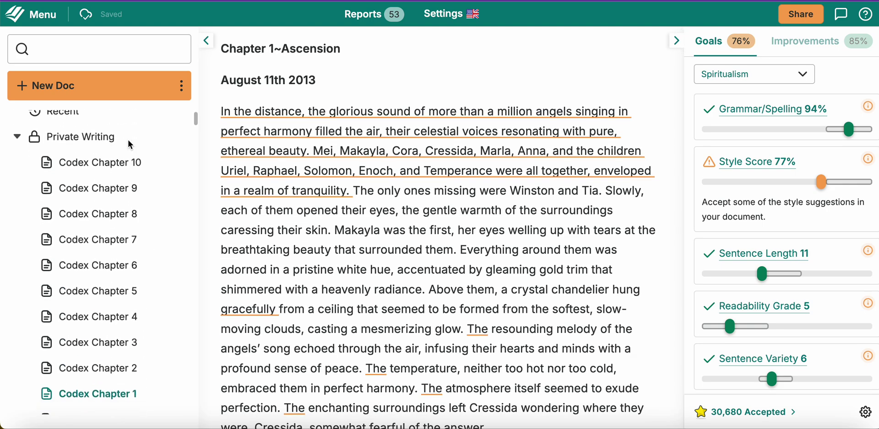
scroll(128, 142, down, 1)
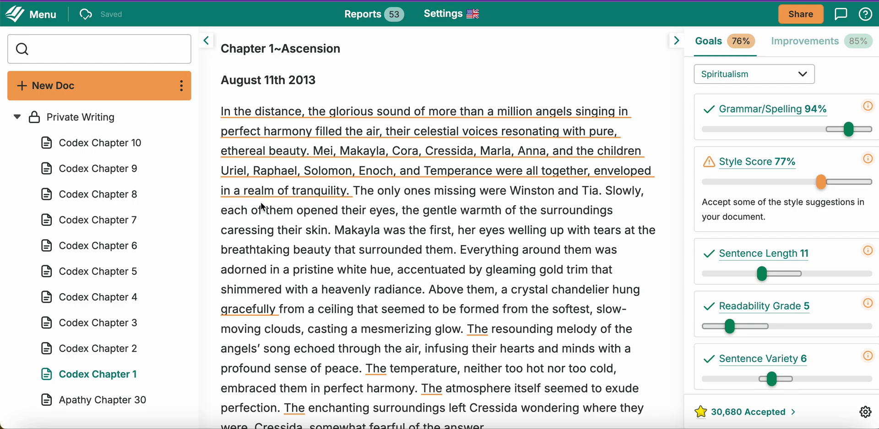
scroll(261, 203, down, 1)
scroll(260, 203, up, 1)
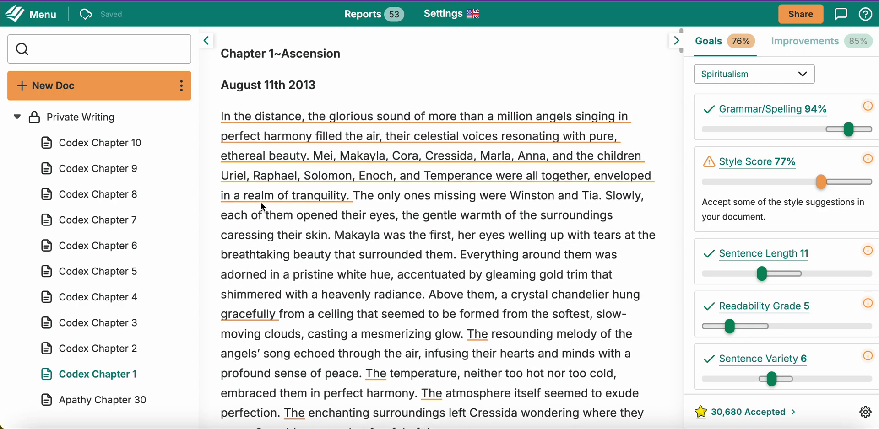
scroll(260, 203, down, 1)
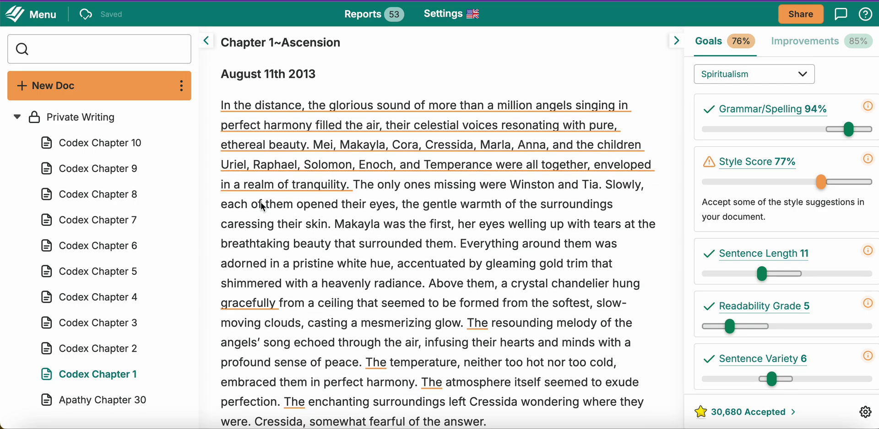
scroll(260, 202, down, 5)
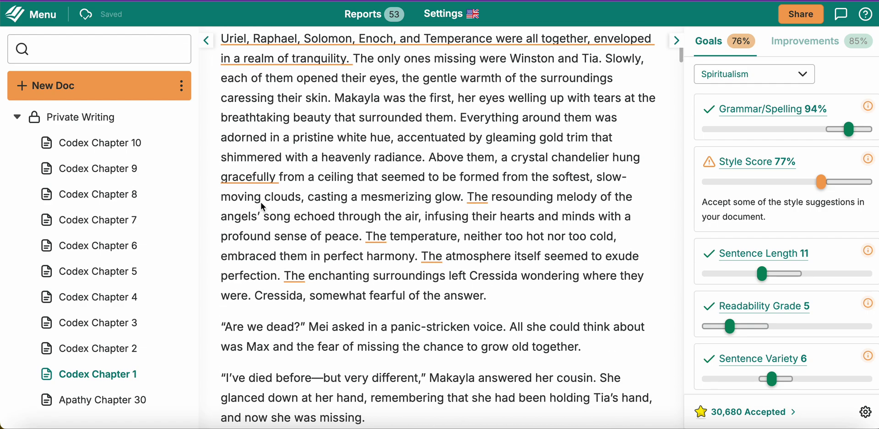
scroll(261, 203, down, 2)
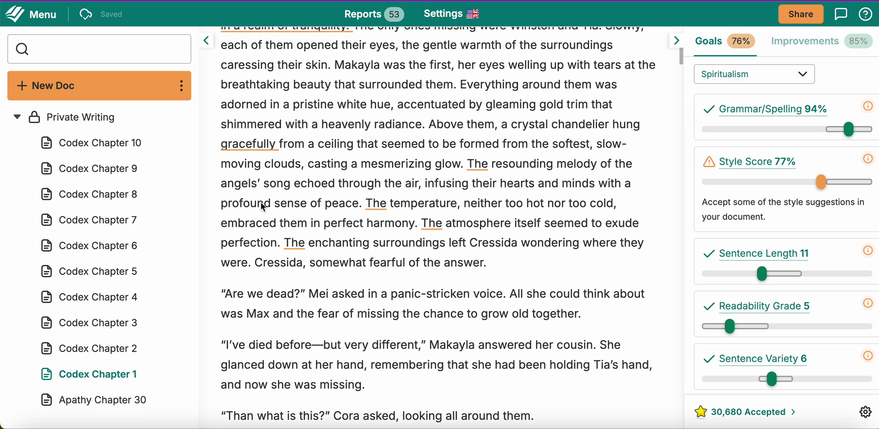
scroll(261, 204, up, 3)
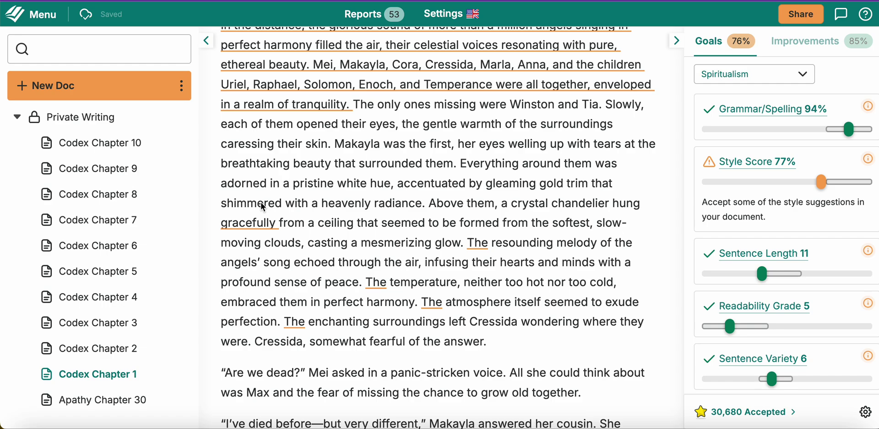
scroll(257, 268, up, 3)
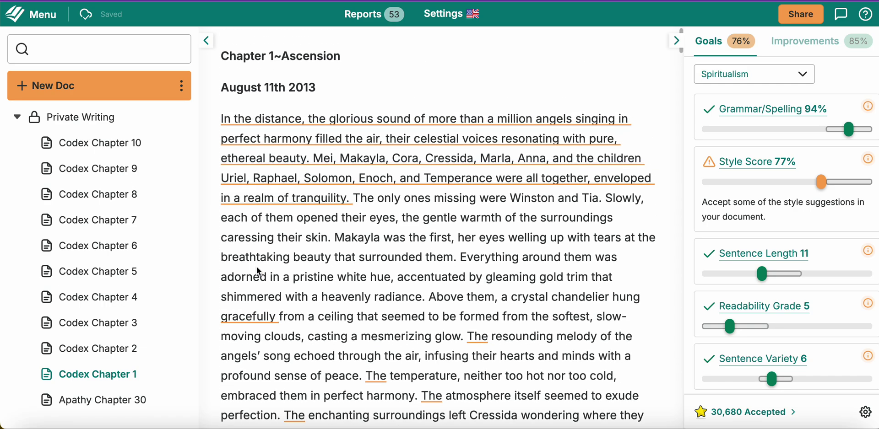
scroll(256, 267, down, 2)
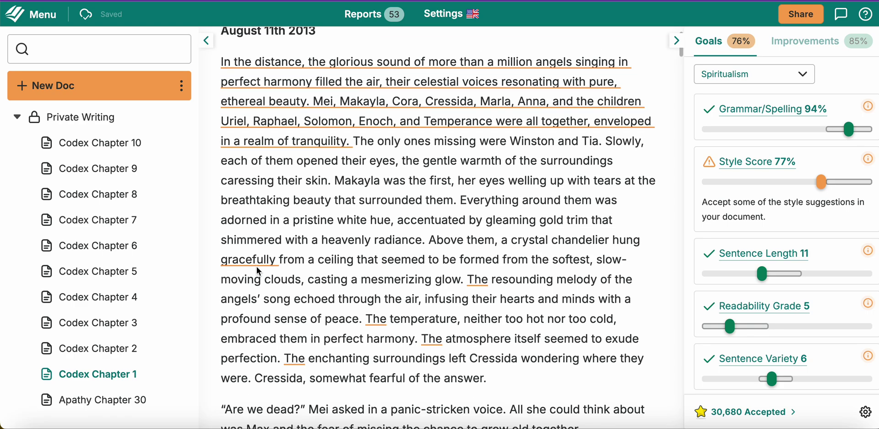
scroll(259, 271, up, 2)
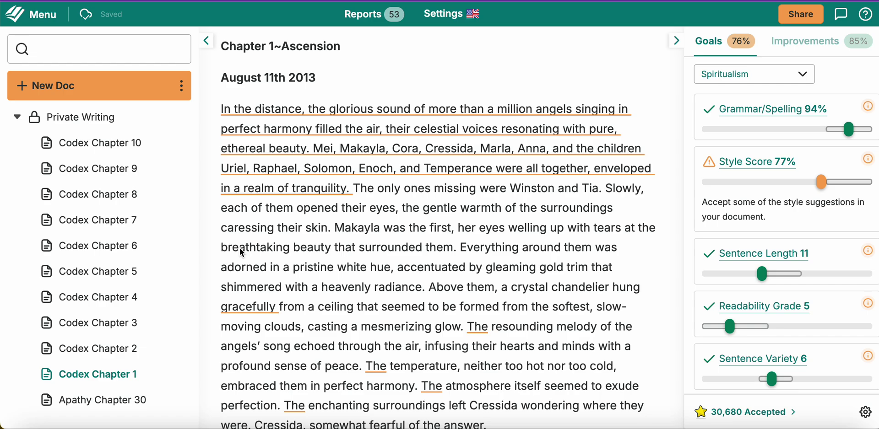
scroll(240, 248, down, 1)
scroll(240, 248, up, 1)
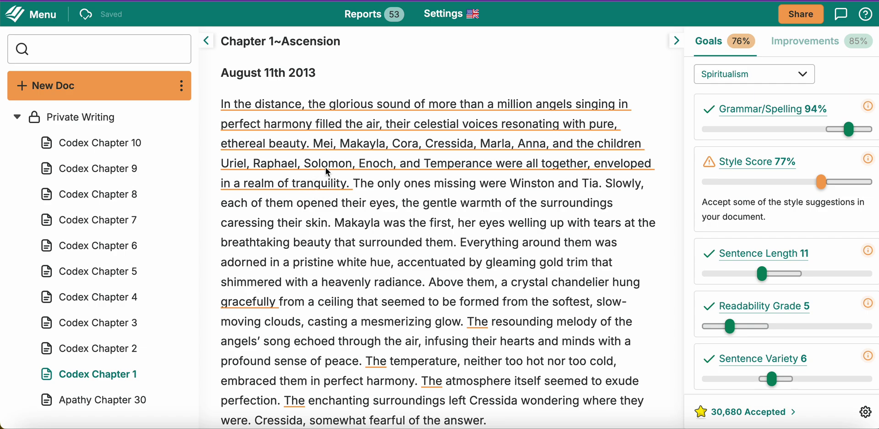
Step: Read through Codex Chapter 1 from its opening to the angel's tour of the campus, checking the underlined suggestions
scroll(327, 172, down, 2)
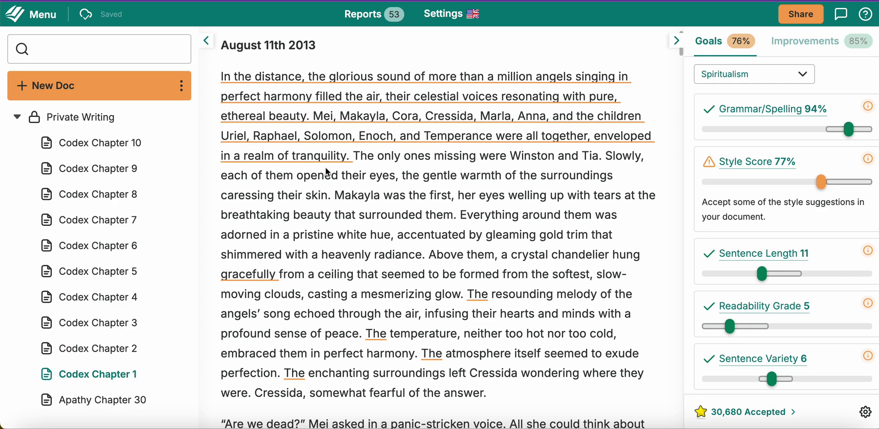
scroll(327, 171, down, 4)
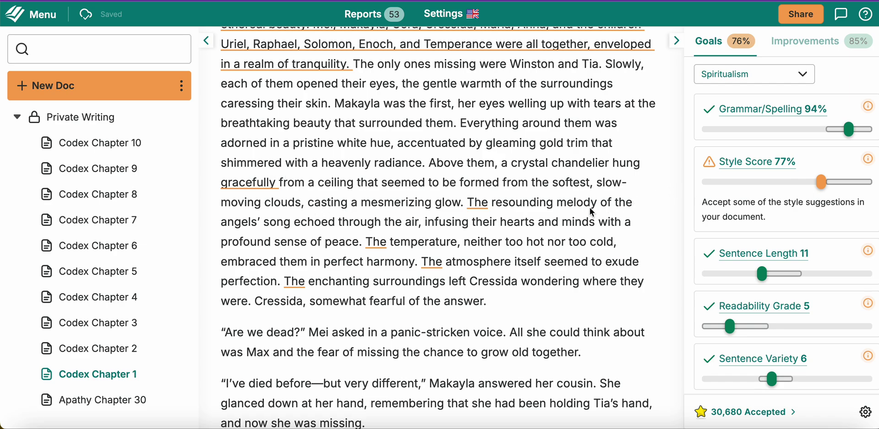
scroll(348, 317, down, 15)
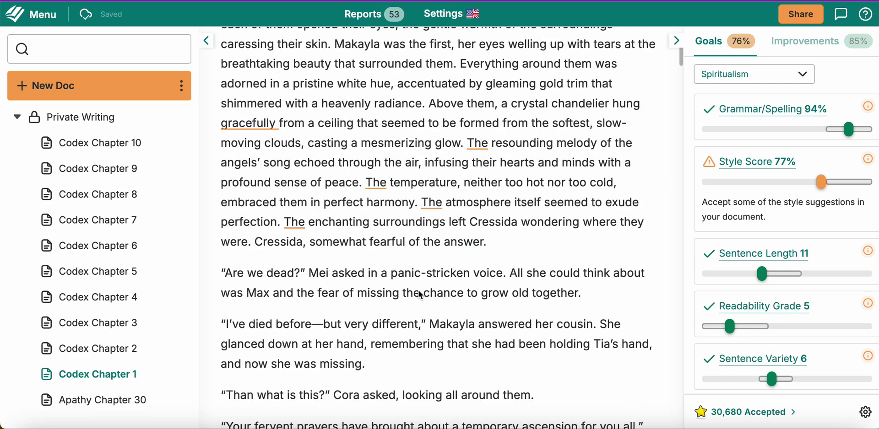
scroll(421, 295, down, 7)
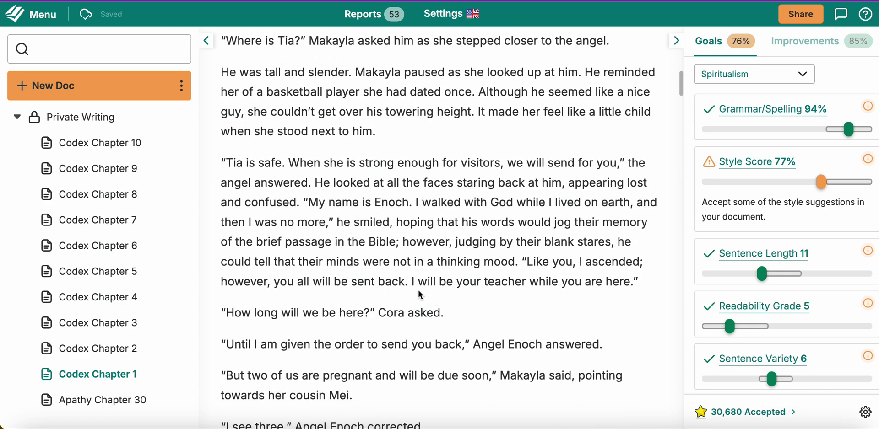
scroll(418, 289, down, 3)
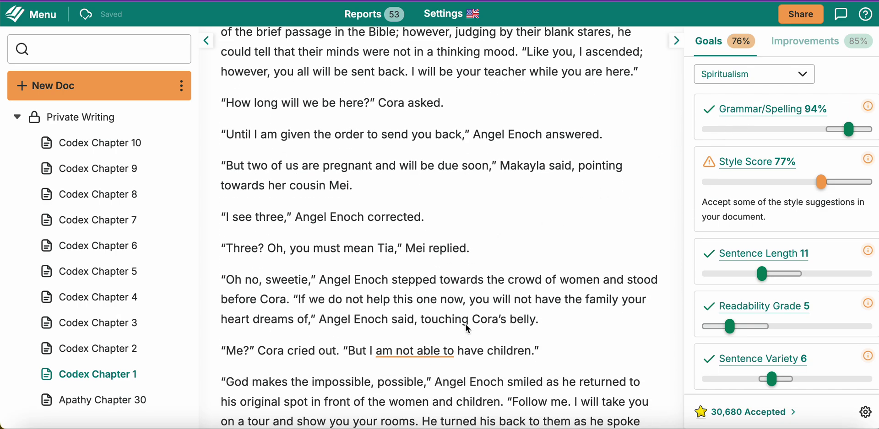
scroll(466, 323, down, 2)
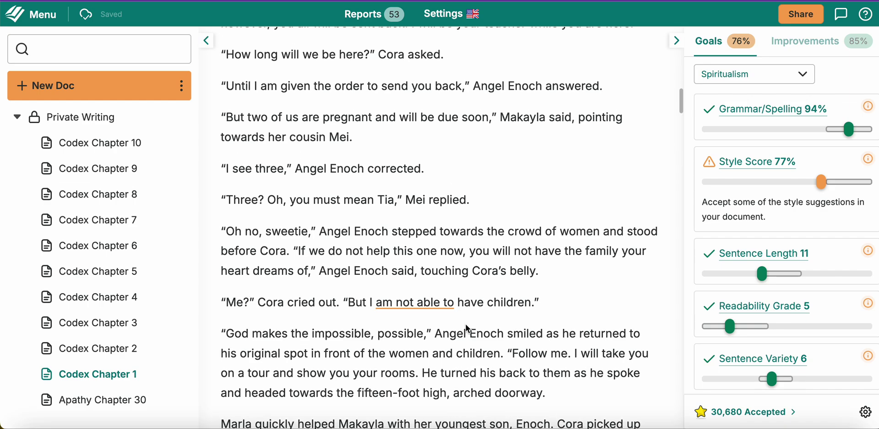
scroll(464, 325, down, 1)
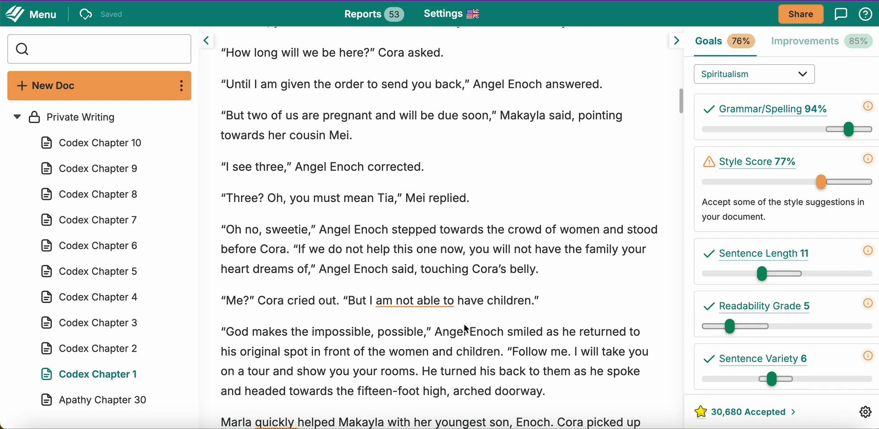
scroll(437, 240, down, 1)
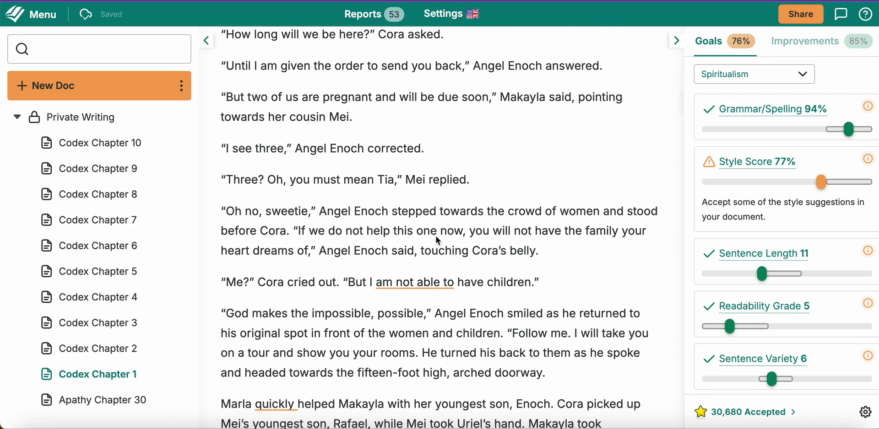
scroll(436, 236, down, 4)
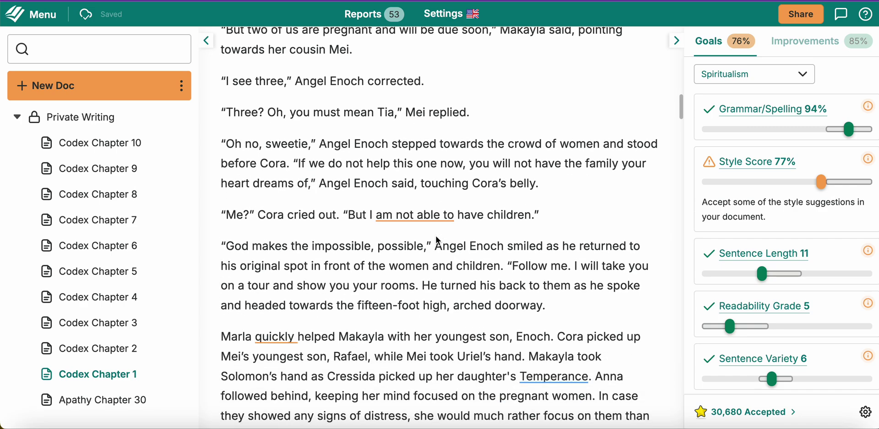
scroll(435, 236, down, 2)
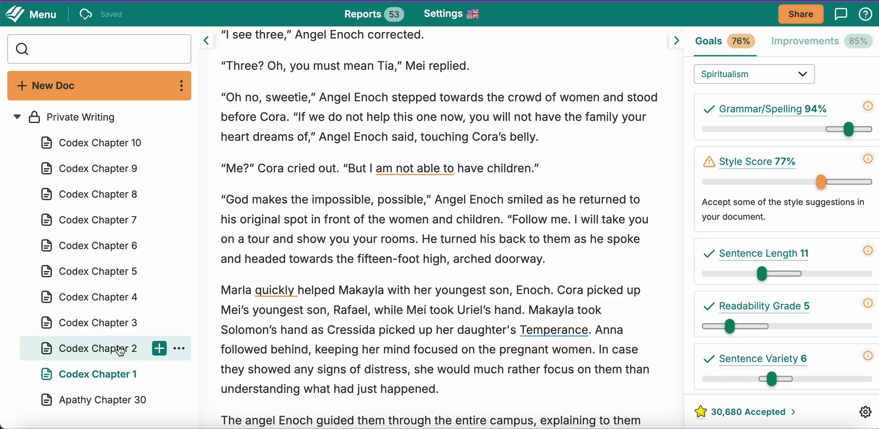
Step: View the start of Codex Chapter 2, and open Codex Chapter 10
click(104, 353)
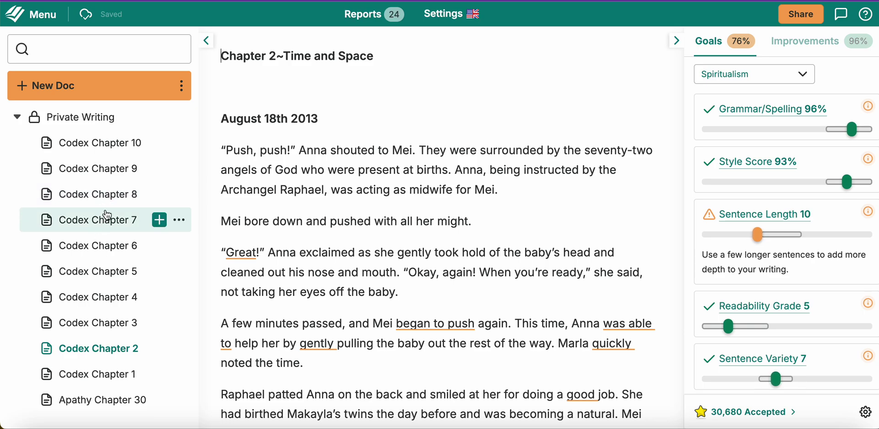
click(131, 144)
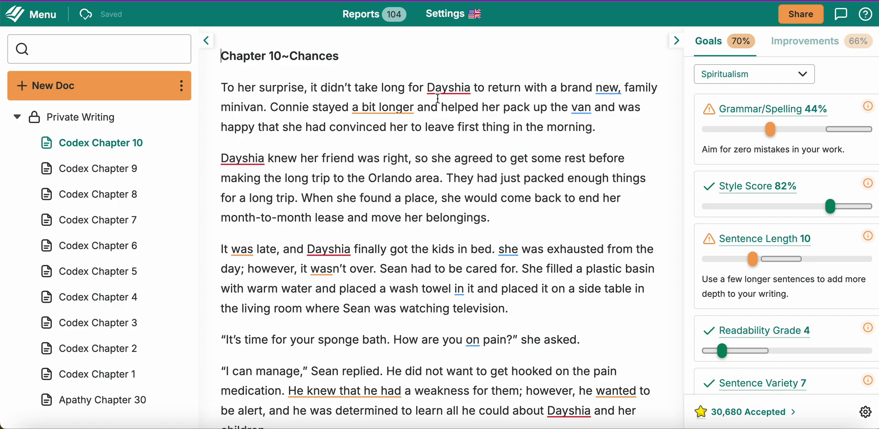
Step: Clear the spelling flag on the character's name in the first sentence of Codex Chapter 10 for the whole chapter
mouse_move(433, 92)
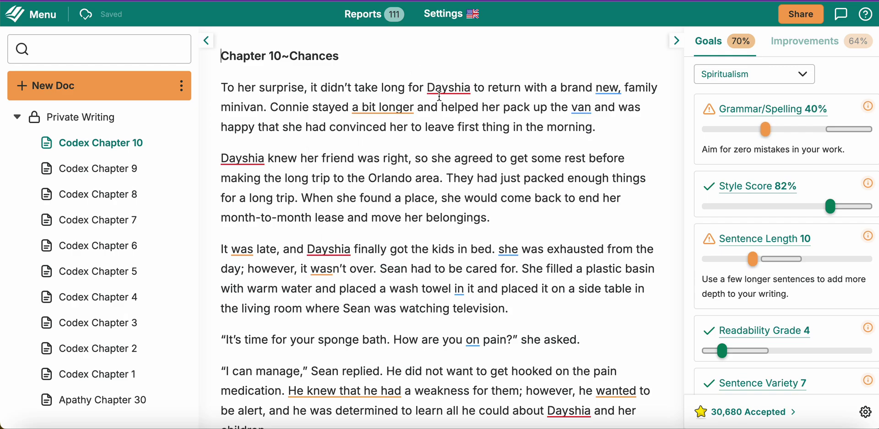
mouse_move(461, 97)
click(369, 262)
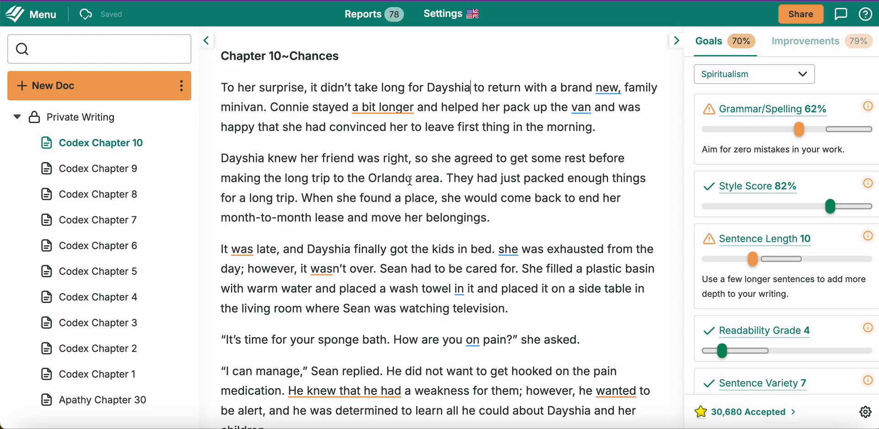
Step: Read further through Codex Chapter 10 for remaining flagged phrases, and reopen Codex Chapter 1
scroll(410, 180, down, 10)
scroll(409, 181, down, 20)
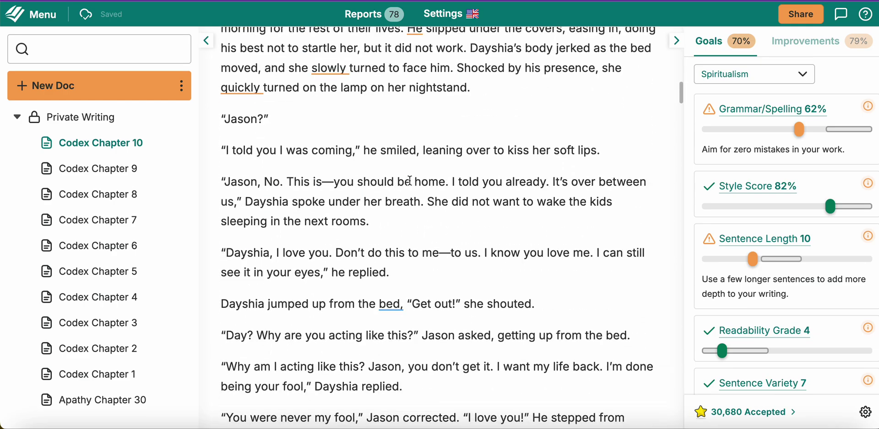
scroll(410, 181, down, 15)
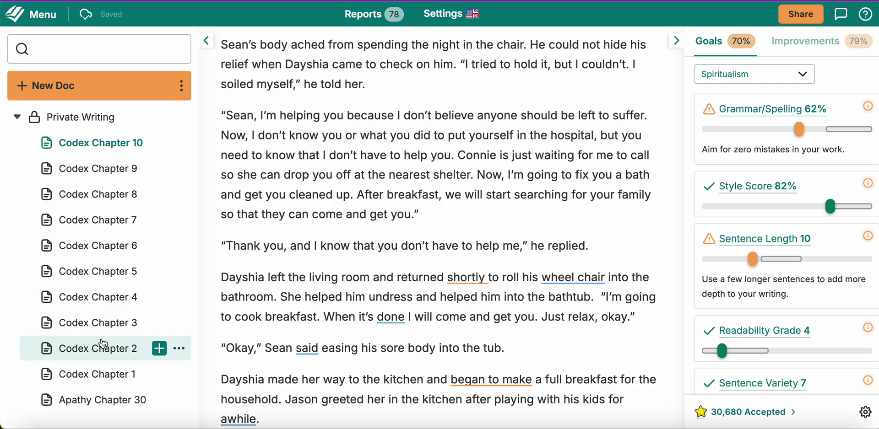
click(98, 370)
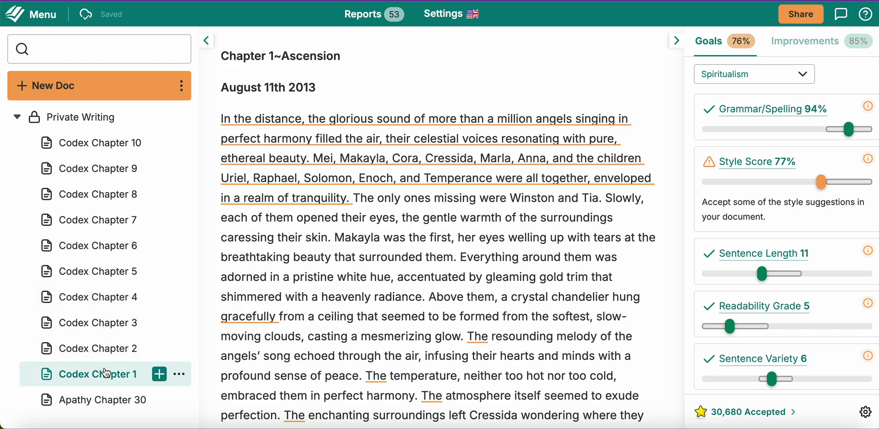
Step: Open Codex Chapter 10 and read from its opening to the bedroom scene, checking the underlined suggestions
click(121, 156)
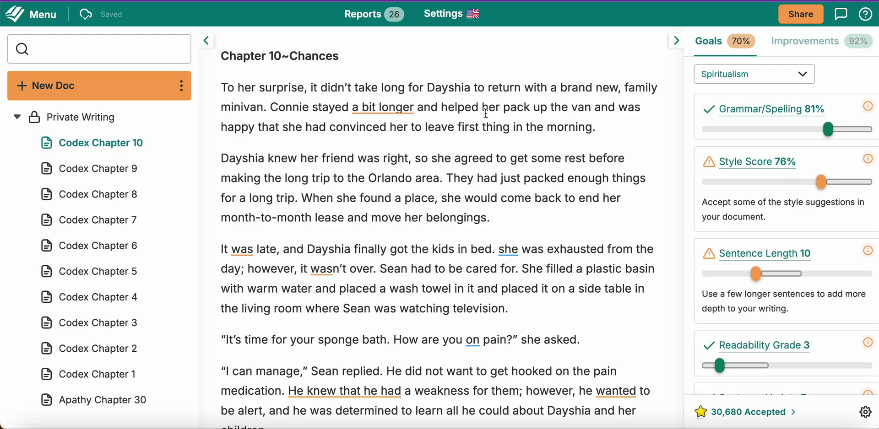
scroll(418, 360, down, 2)
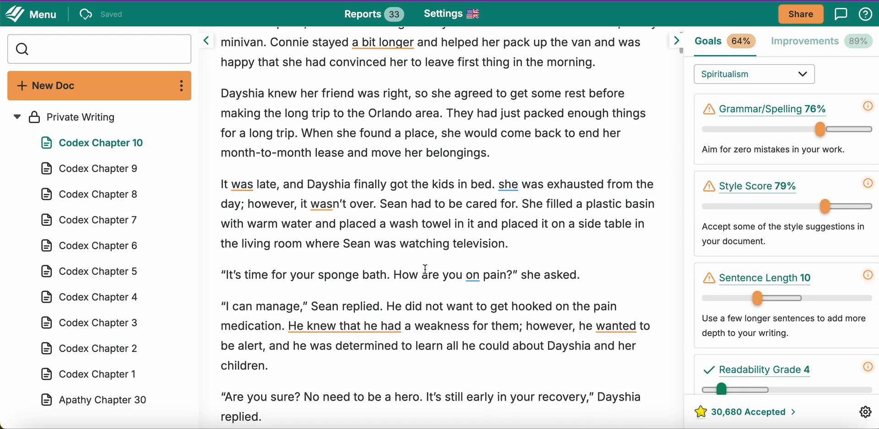
scroll(425, 270, down, 1)
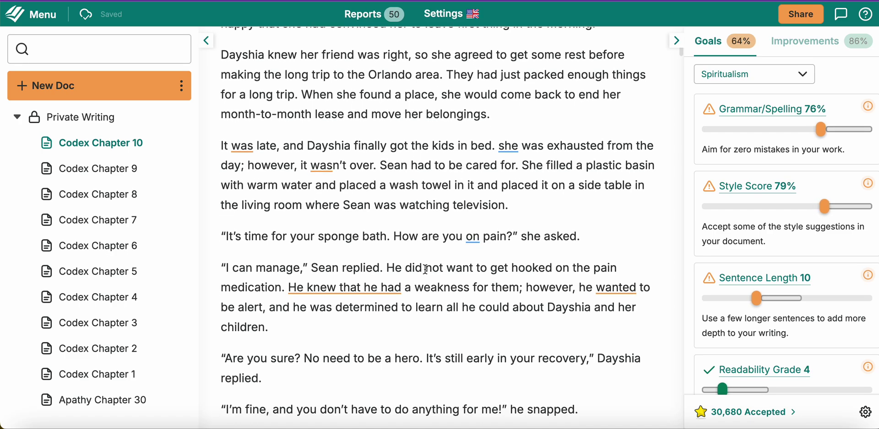
scroll(425, 269, up, 1)
scroll(424, 270, up, 1)
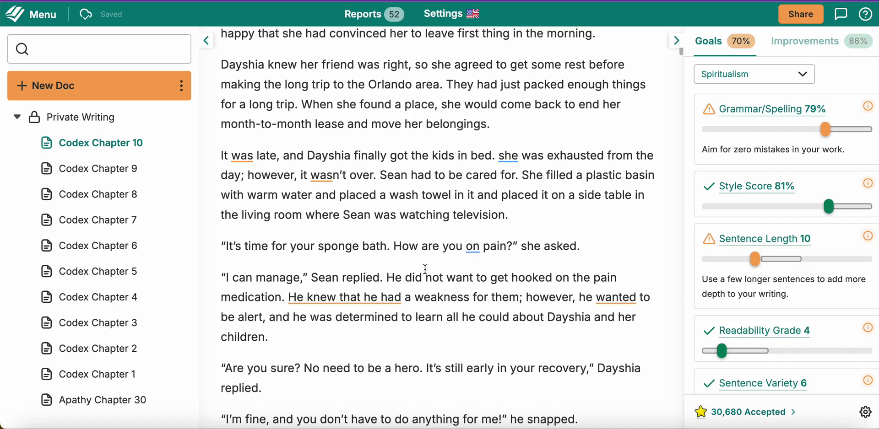
scroll(425, 270, down, 6)
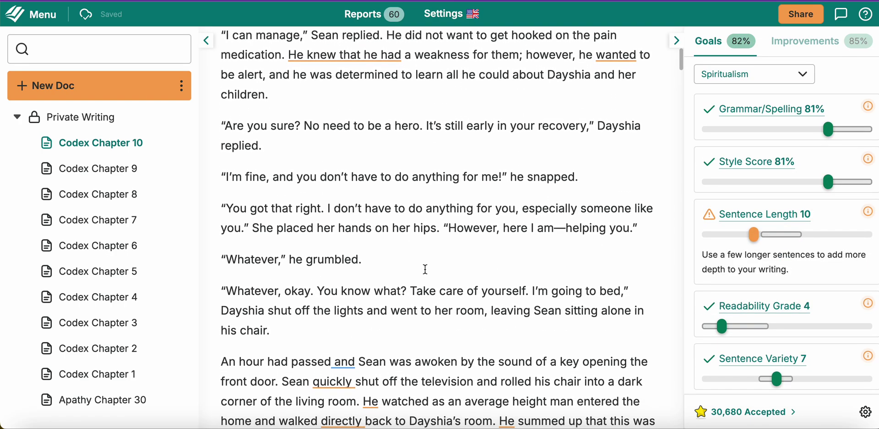
scroll(424, 270, down, 1)
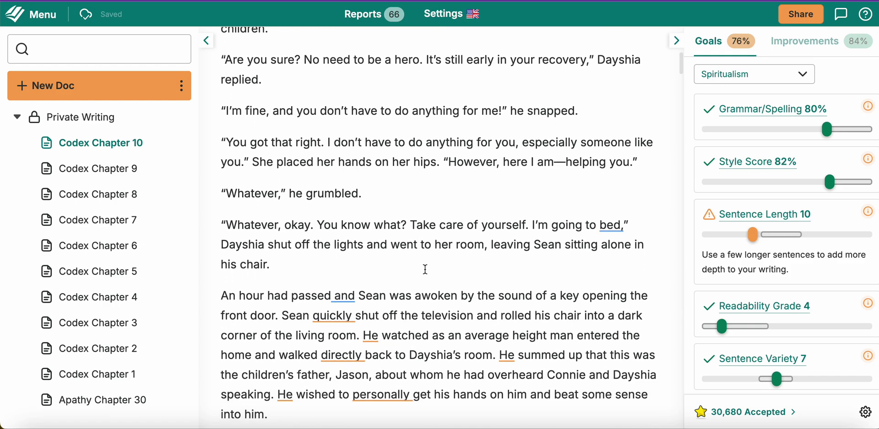
scroll(425, 269, down, 8)
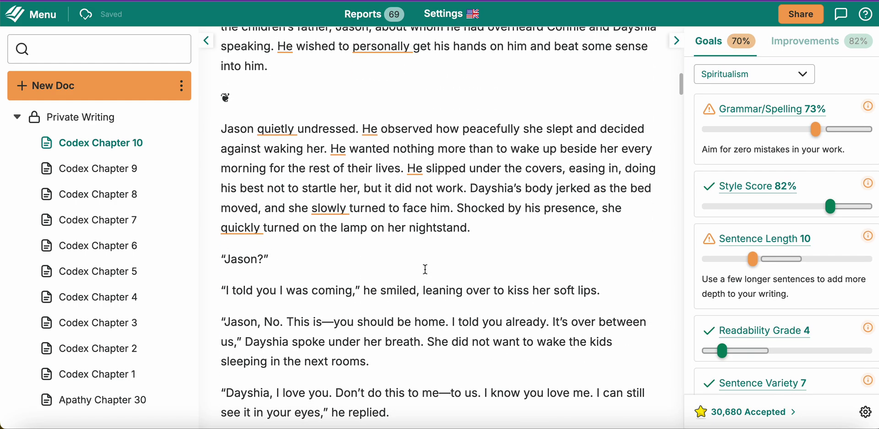
scroll(270, 161, up, 15)
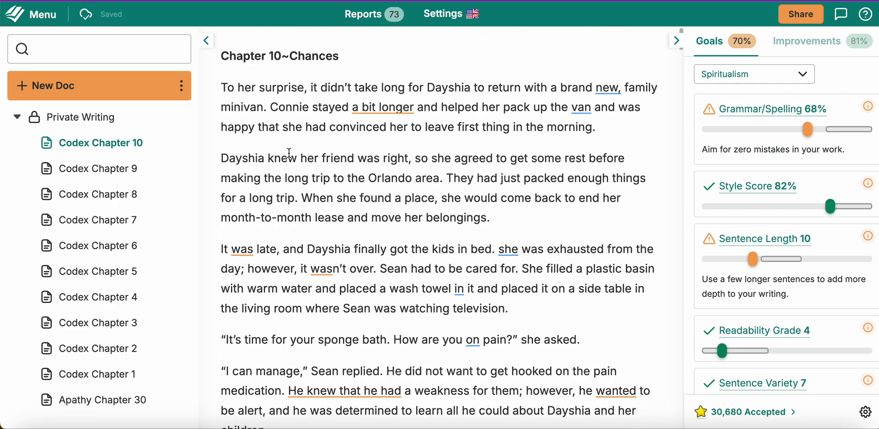
Step: Open Codex Chapter 1 and review its writing goals, from Grammar/Spelling through Weak Adverbs
click(122, 373)
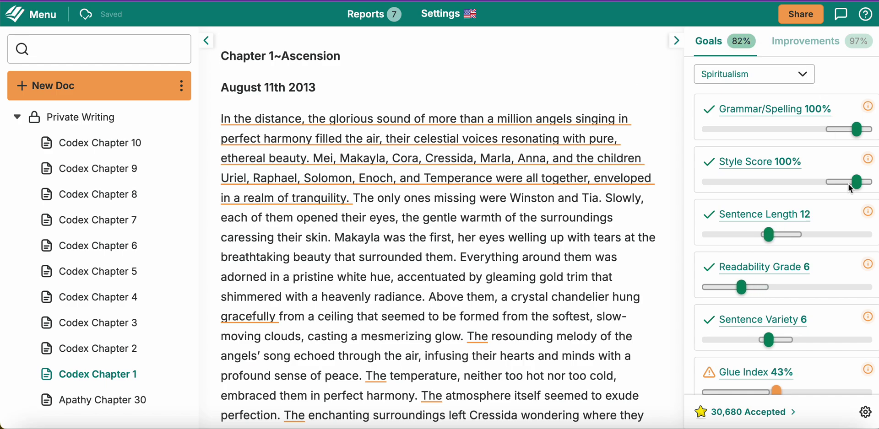
scroll(848, 184, down, 8)
scroll(848, 188, down, 5)
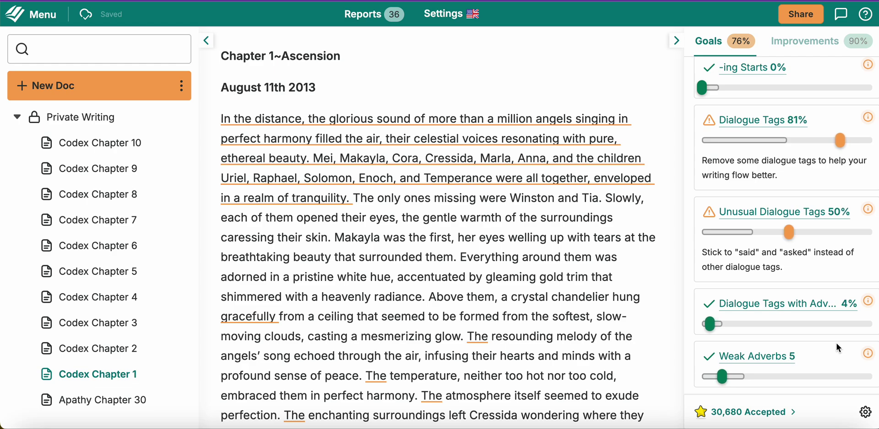
scroll(836, 342, up, 10)
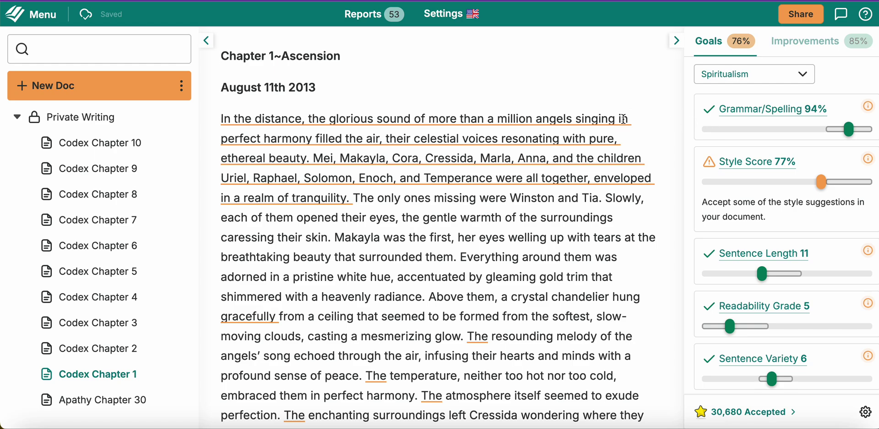
mouse_move(624, 119)
scroll(782, 217, down, 3)
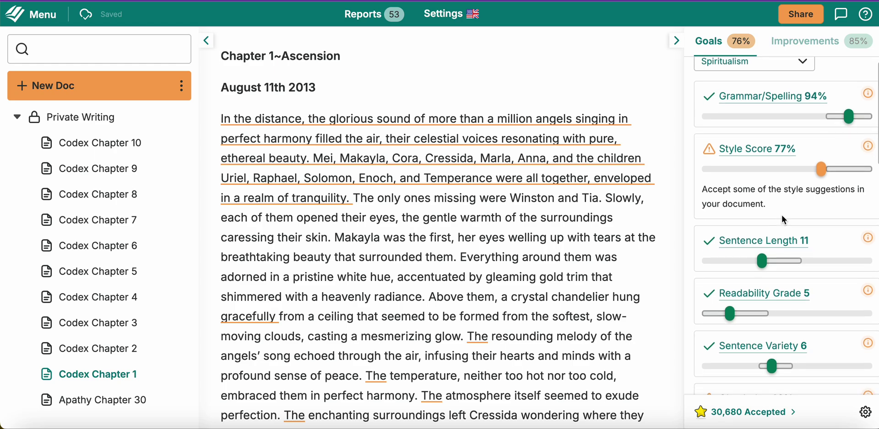
scroll(782, 216, down, 2)
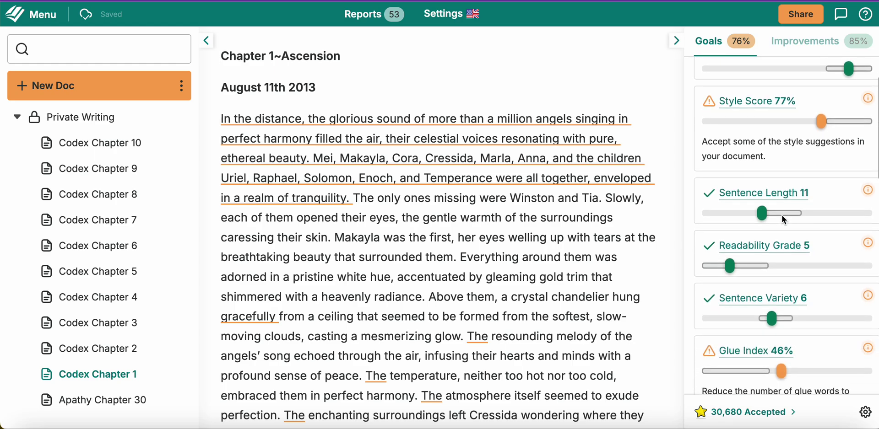
scroll(781, 217, down, 1)
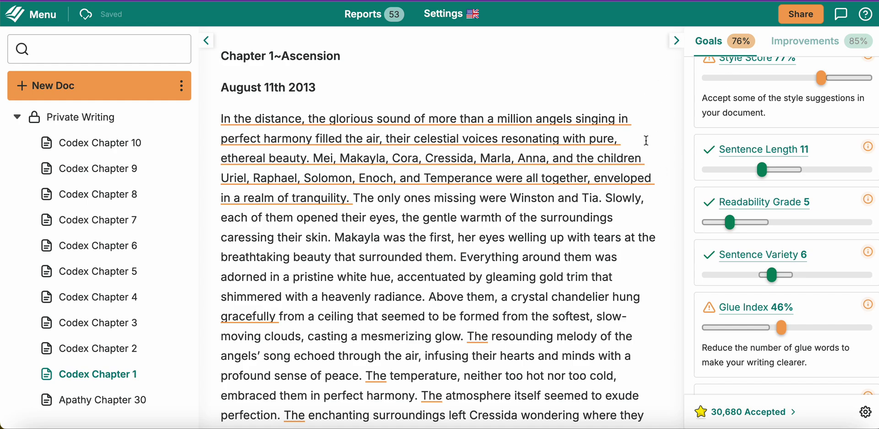
Step: Read the opening scene of Codex Chapter 1 up to the angel's arrival, checking the flagged words
scroll(595, 159, down, 1)
scroll(596, 159, down, 5)
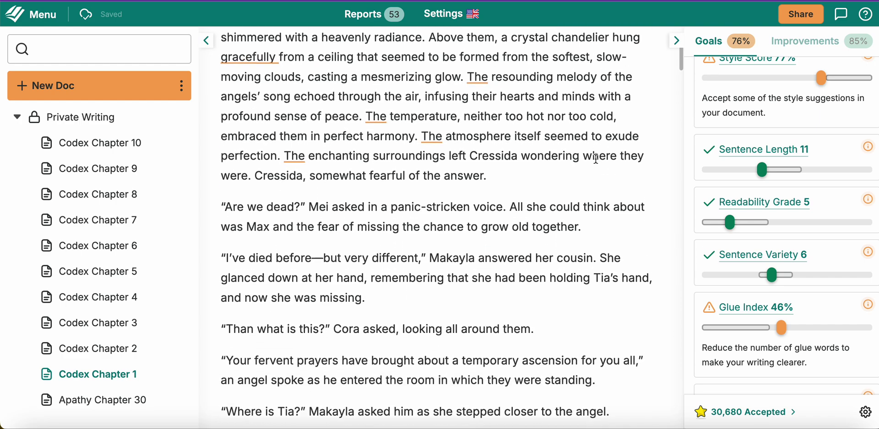
scroll(596, 158, down, 1)
scroll(596, 159, up, 4)
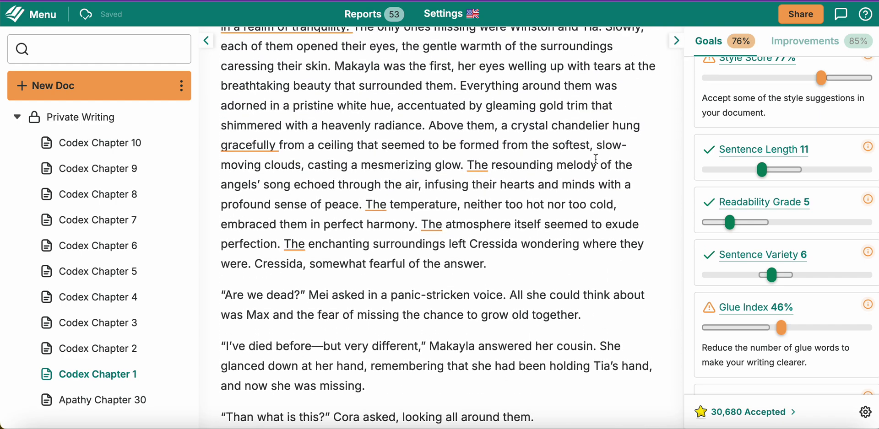
scroll(595, 159, down, 4)
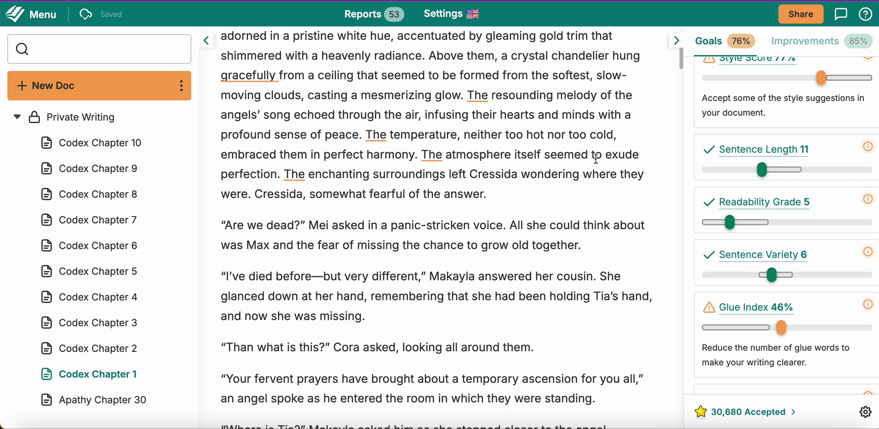
scroll(596, 158, down, 1)
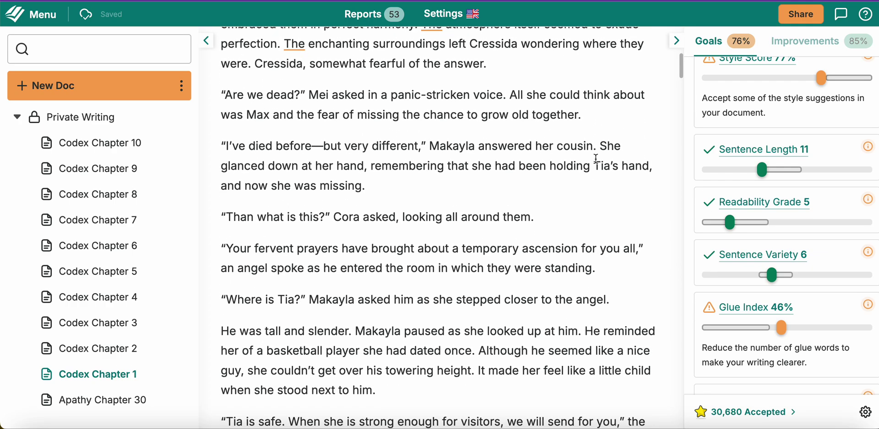
scroll(596, 159, down, 1)
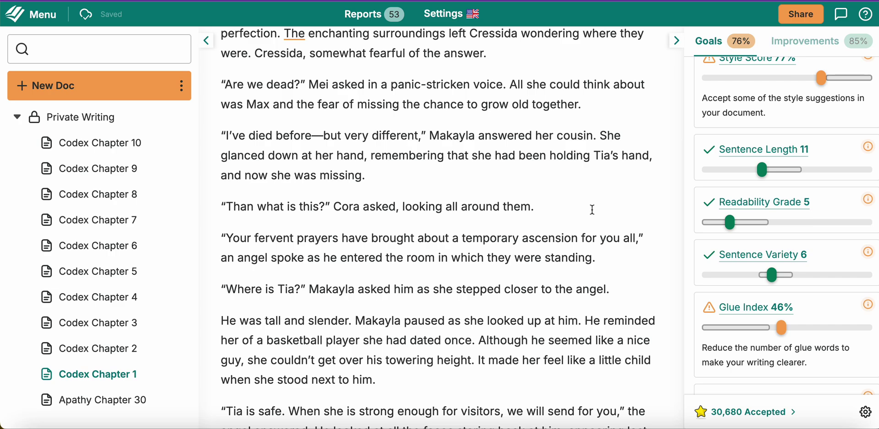
scroll(592, 210, up, 5)
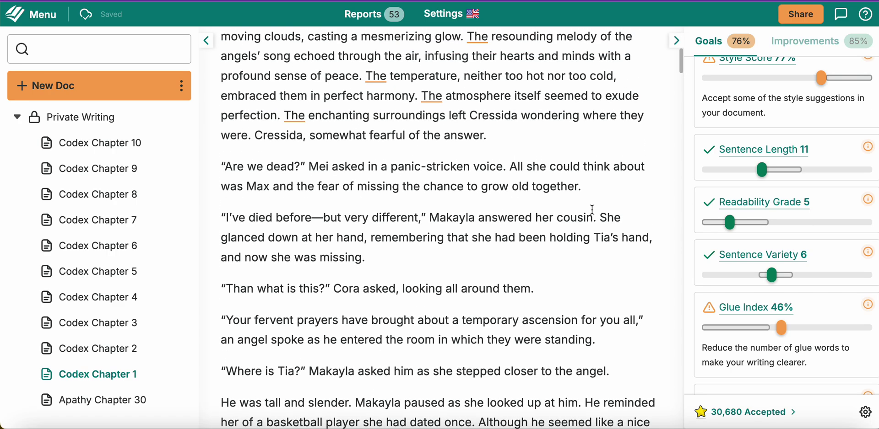
scroll(592, 210, up, 5)
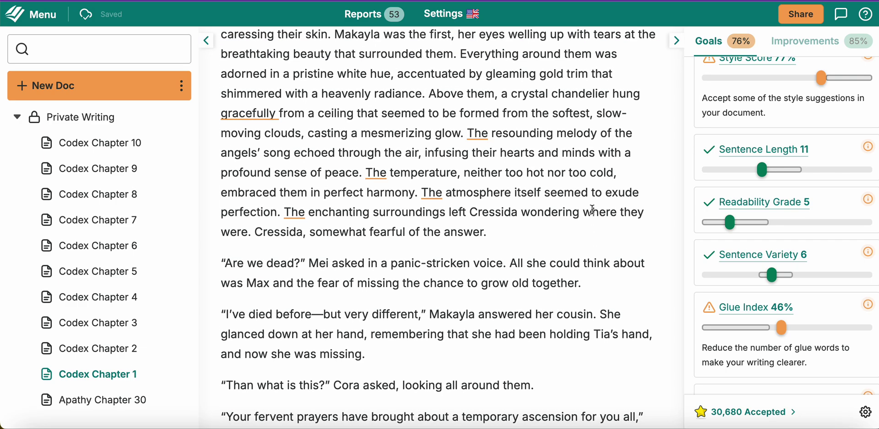
Step: Read Codex Chapter 1 from the angel's introduction through the campus tour to the first school morning, checking underlined phrases
scroll(591, 210, down, 15)
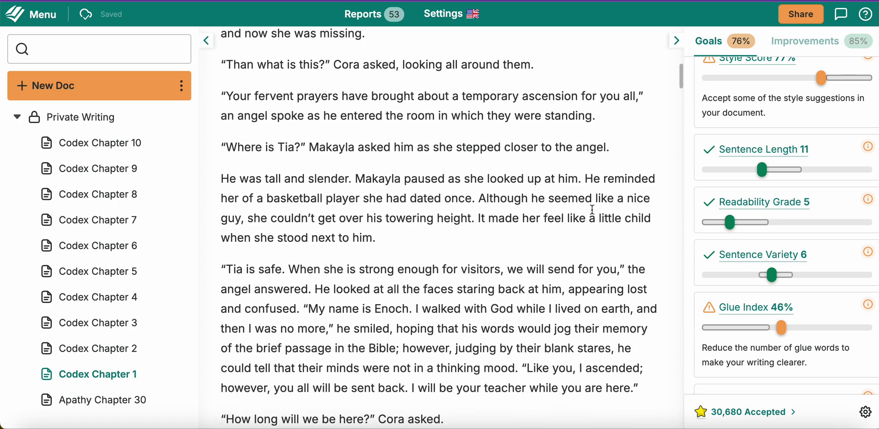
scroll(592, 210, down, 16)
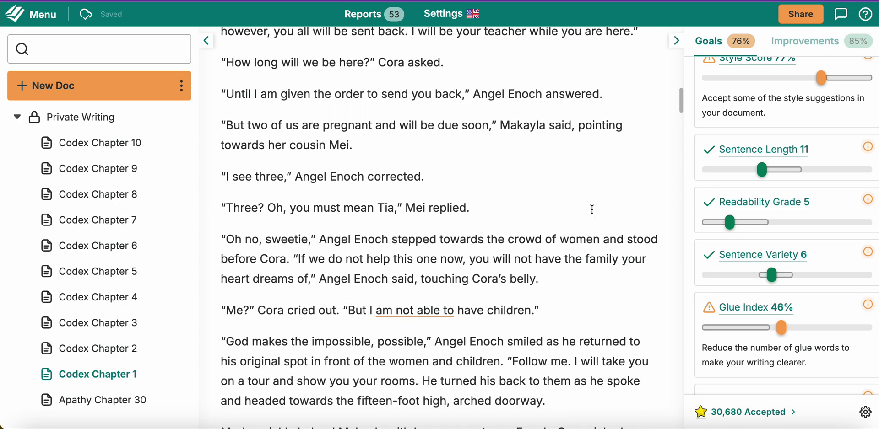
scroll(592, 209, down, 10)
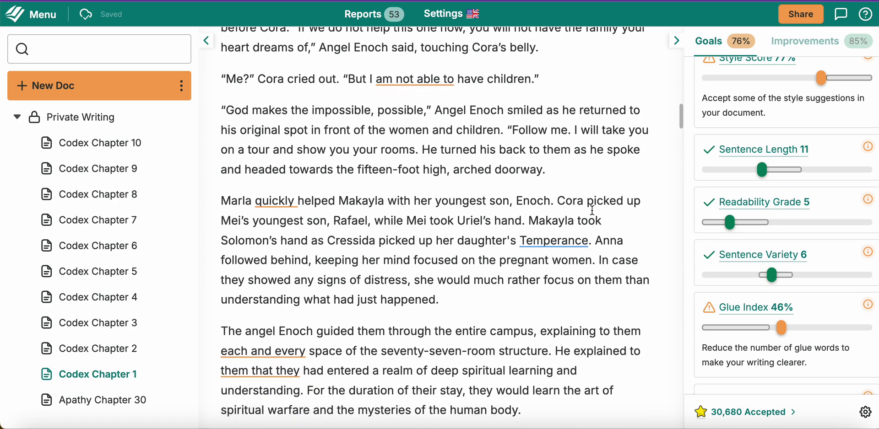
scroll(592, 210, down, 20)
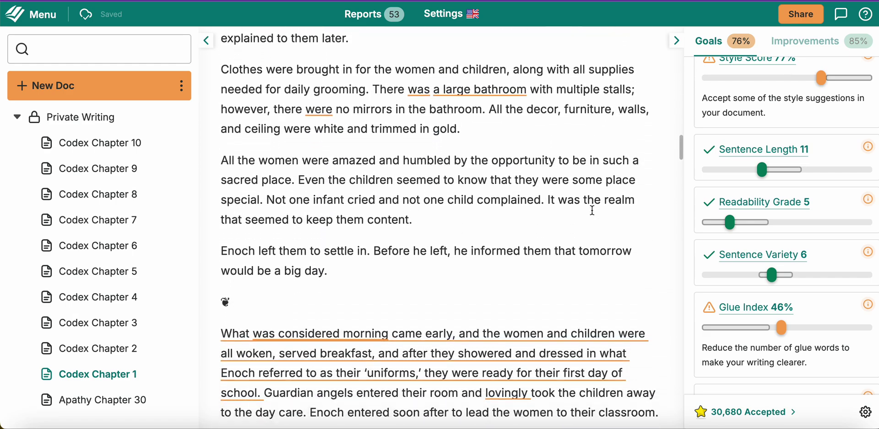
scroll(592, 210, down, 2)
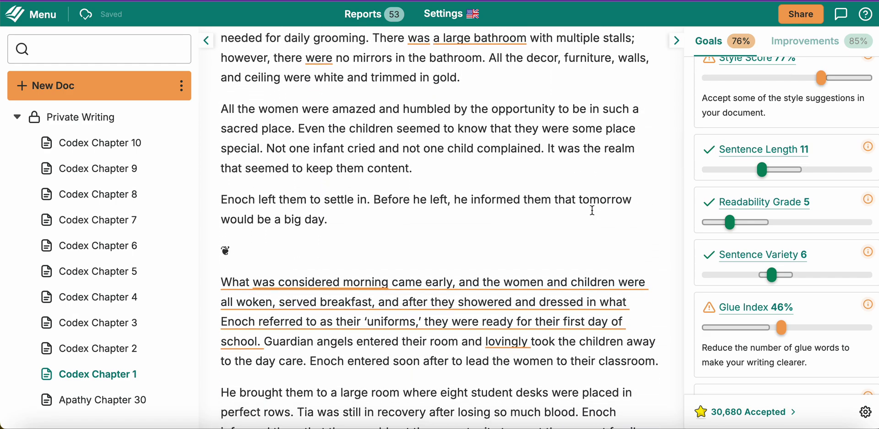
Step: Read the classroom scene in Codex Chapter 1 and view the suggestion on the sentence starting "God cleansed the Earth"
scroll(592, 210, down, 14)
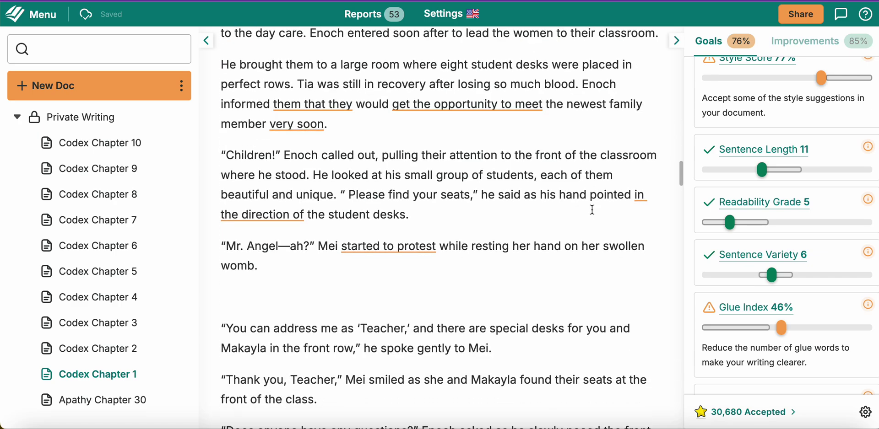
scroll(574, 276, down, 3)
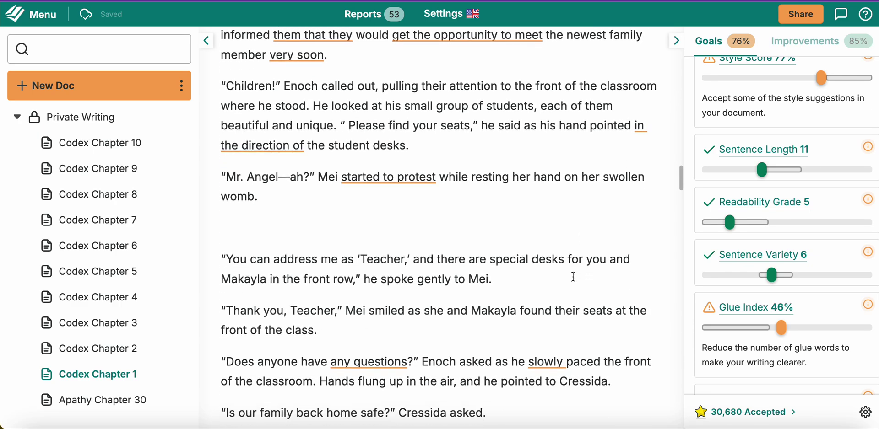
scroll(573, 276, down, 1)
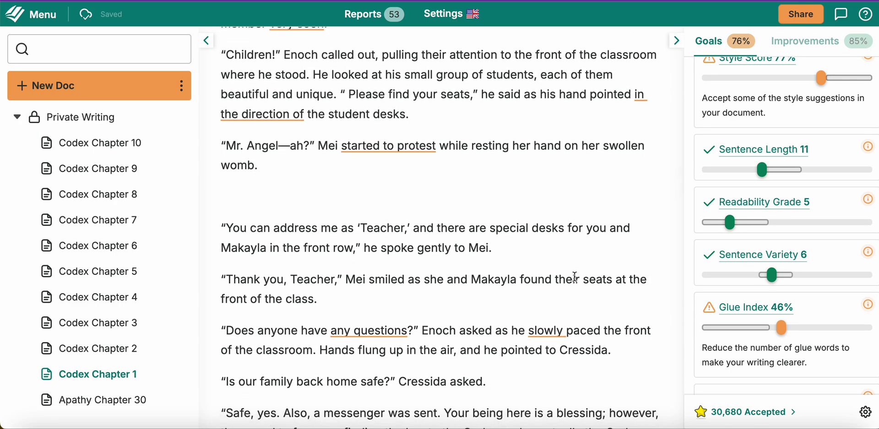
scroll(575, 277, down, 1)
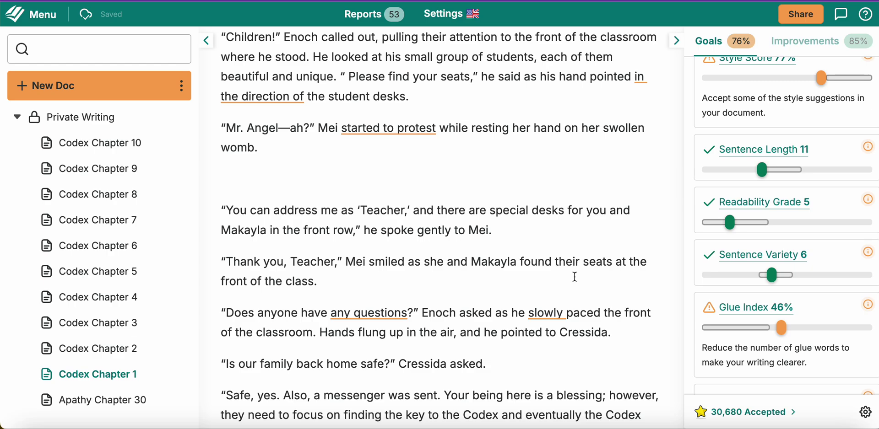
scroll(537, 304, down, 8)
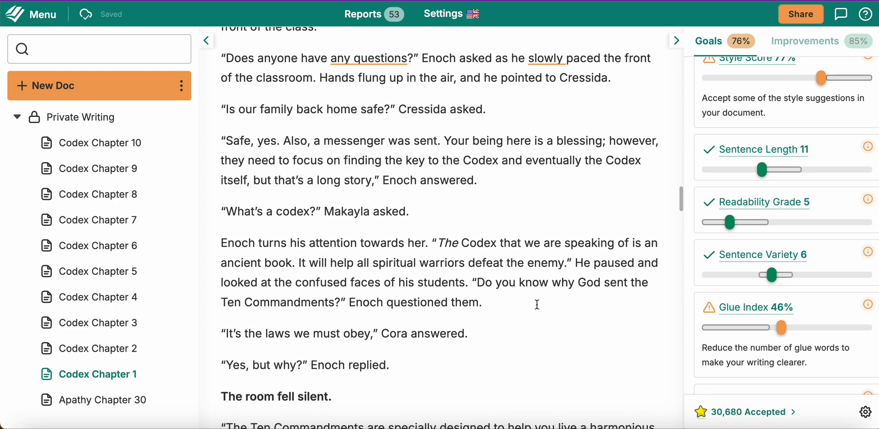
scroll(537, 304, down, 2)
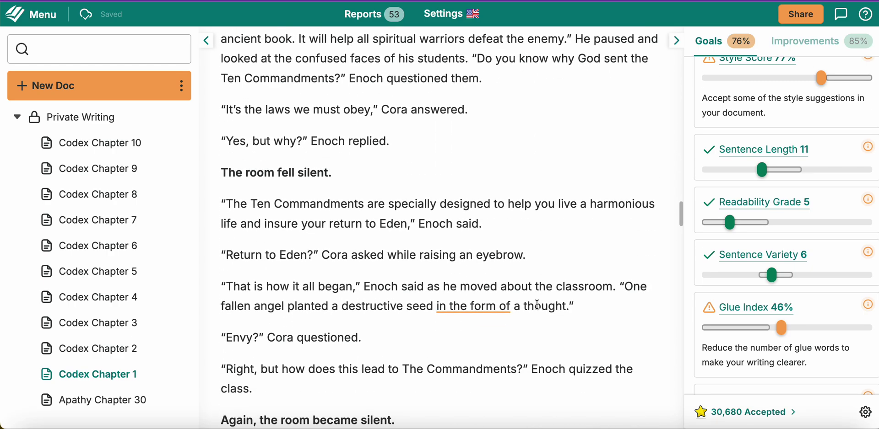
scroll(538, 305, down, 2)
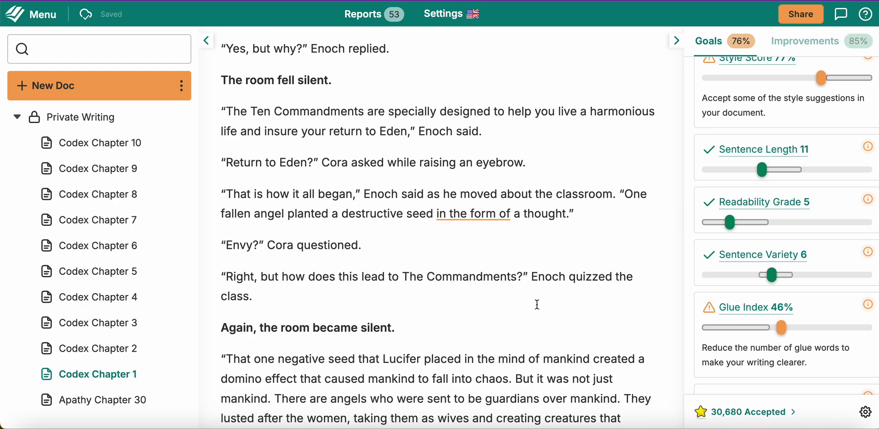
scroll(537, 304, down, 3)
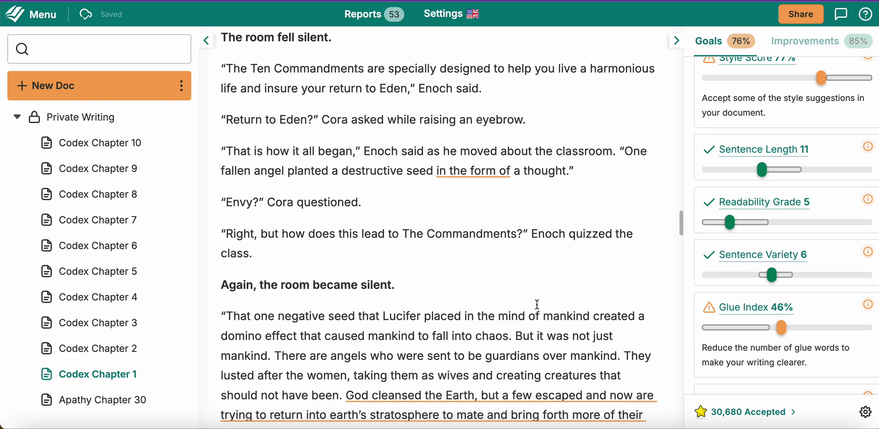
scroll(538, 304, down, 1)
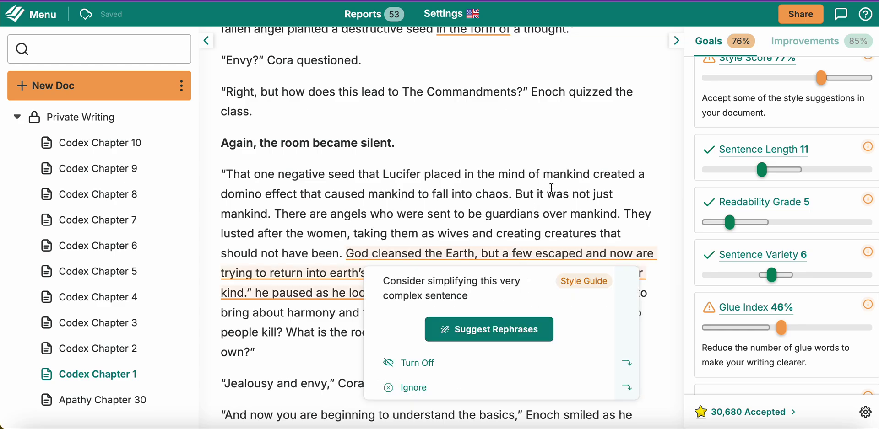
Step: Read the rest of Codex Chapter 1, from Enoch's lesson on the Commandments to his closing conversation with Anna
scroll(558, 167, down, 6)
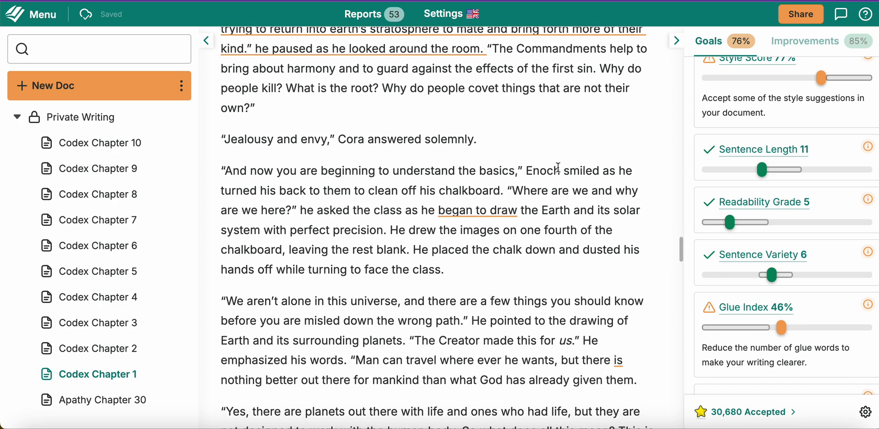
scroll(558, 167, down, 6)
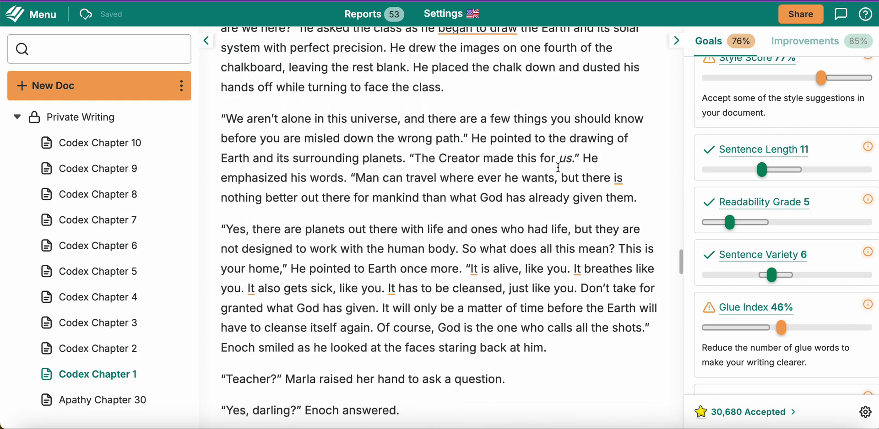
scroll(558, 167, down, 20)
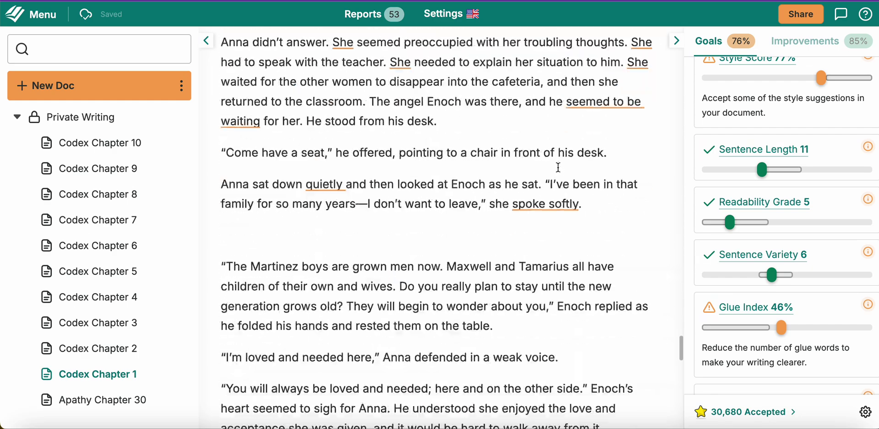
scroll(558, 167, down, 15)
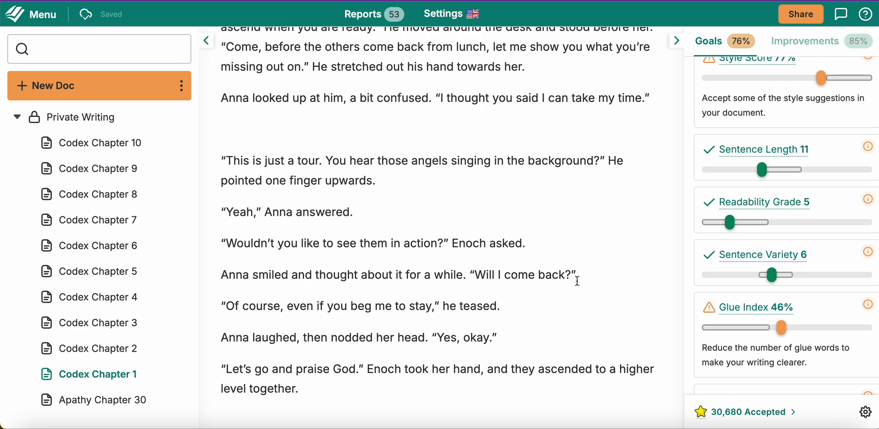
Step: Open the Sticky Sentences Check from the Glue Index goal and inspect the glue words flagged in the Anna and Enoch dialogue
click(762, 310)
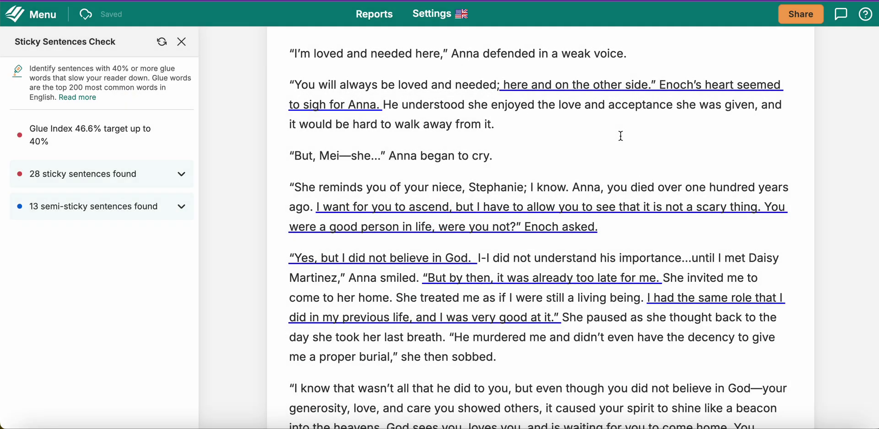
click(546, 82)
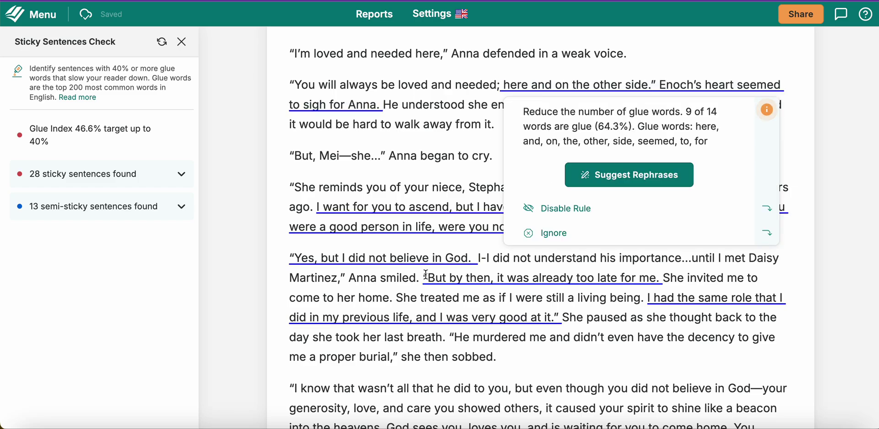
scroll(426, 274, down, 3)
scroll(426, 275, up, 3)
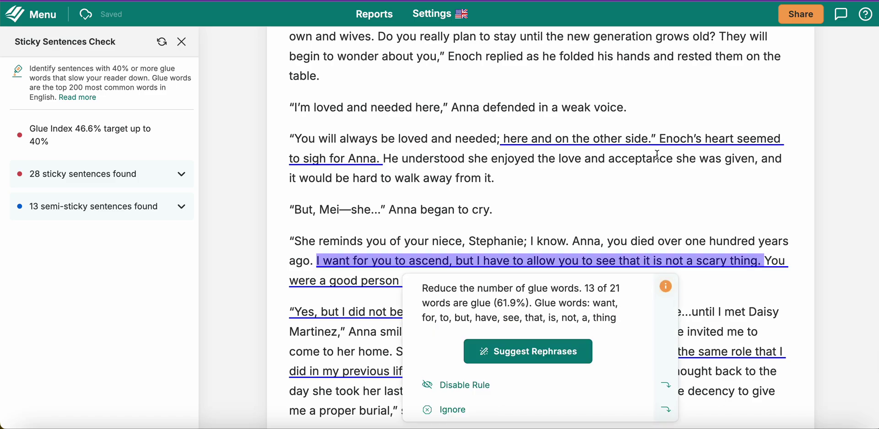
mouse_move(659, 138)
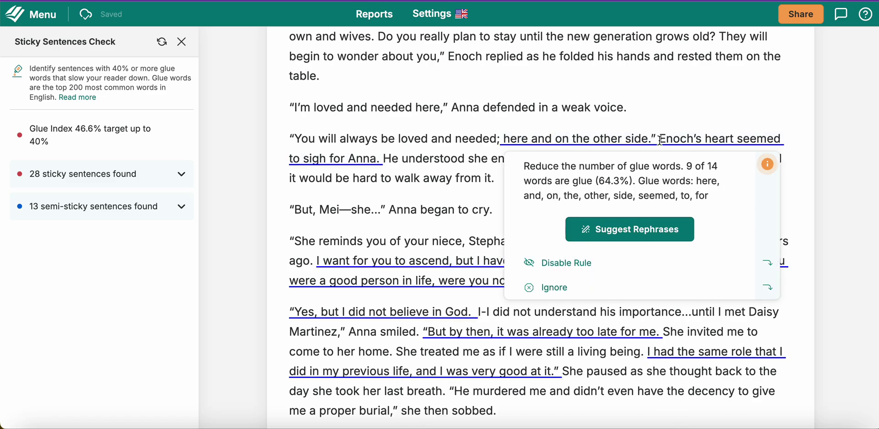
scroll(425, 209, down, 3)
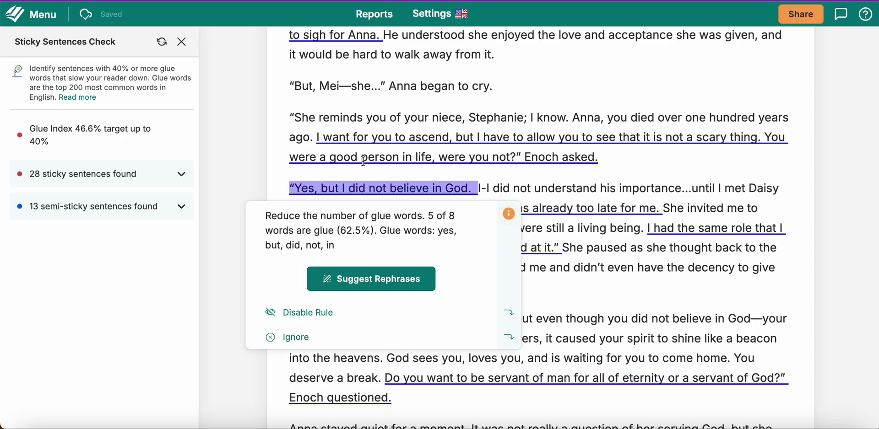
Step: Rephrase the sticky sentence starting "I want for you to ascend" as "I want you to ascend, but I must show you it's not scary."
mouse_move(363, 161)
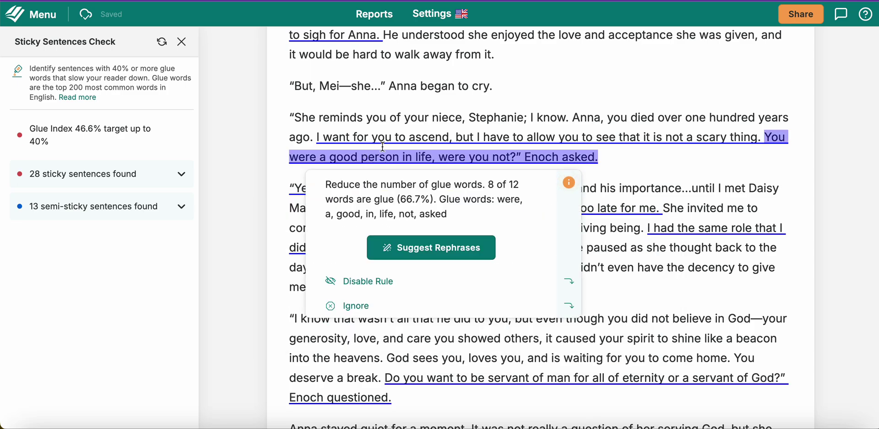
mouse_move(389, 139)
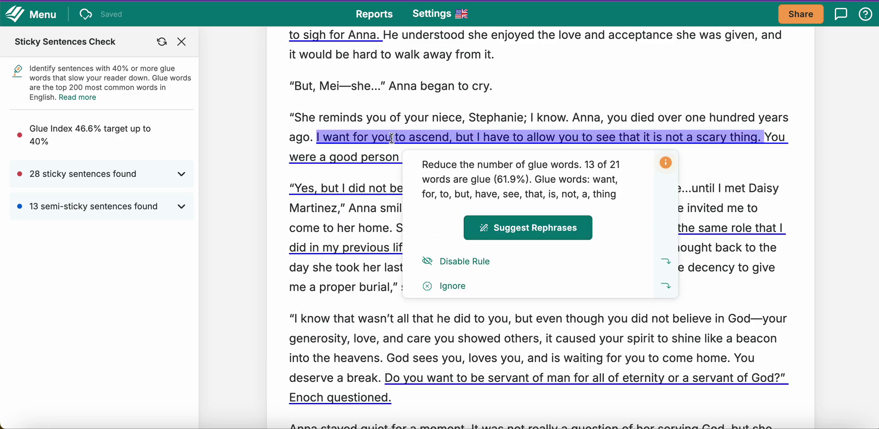
click(489, 226)
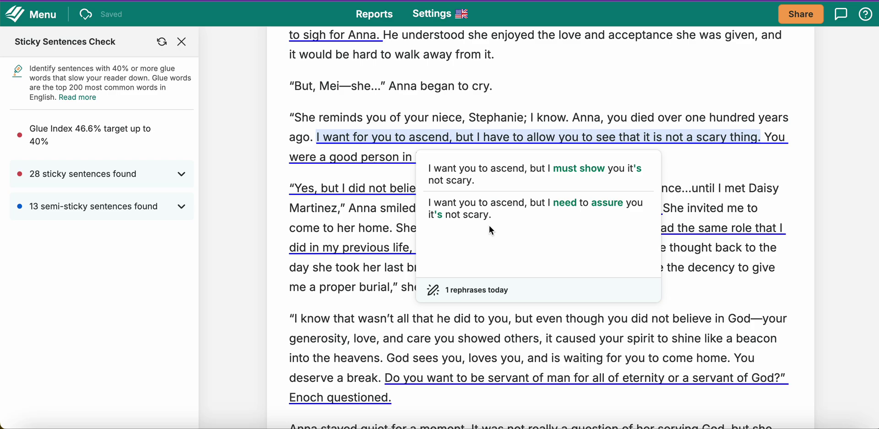
mouse_move(517, 201)
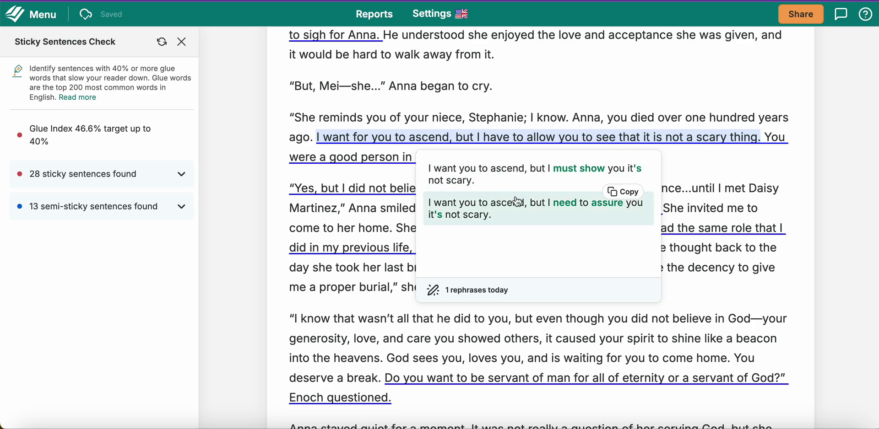
click(515, 176)
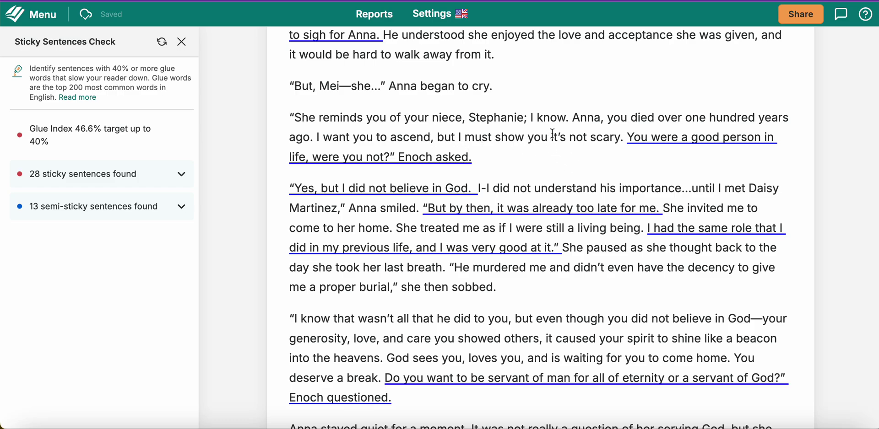
Step: Generate rephrases for "You were a good person in life, were you not?" and replace it with "You were a good person, right?"
mouse_move(537, 180)
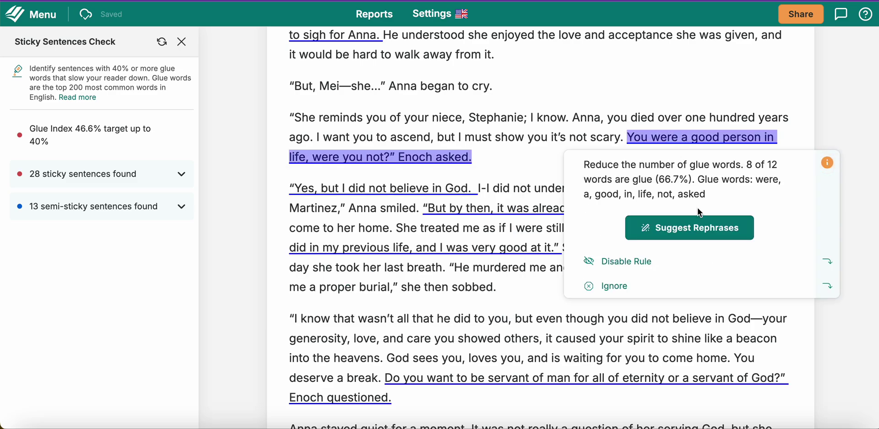
click(703, 226)
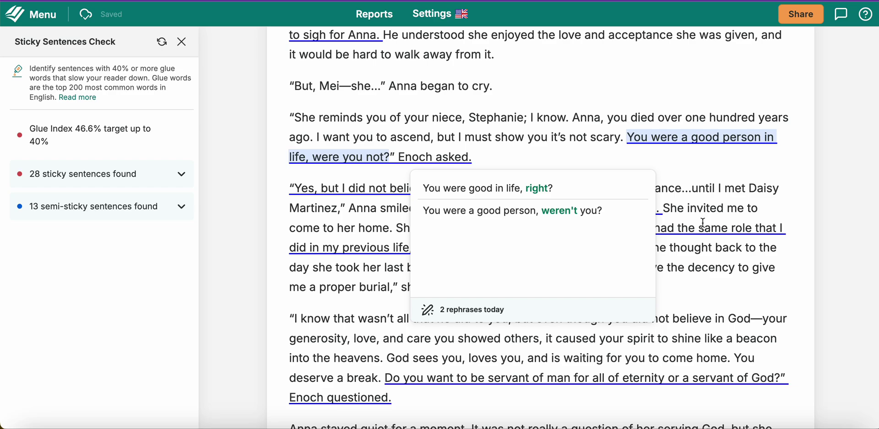
click(656, 230)
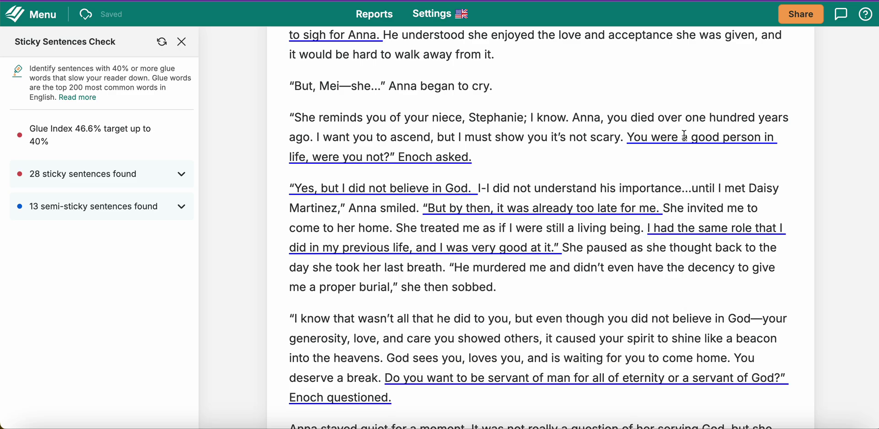
mouse_move(685, 135)
click(684, 224)
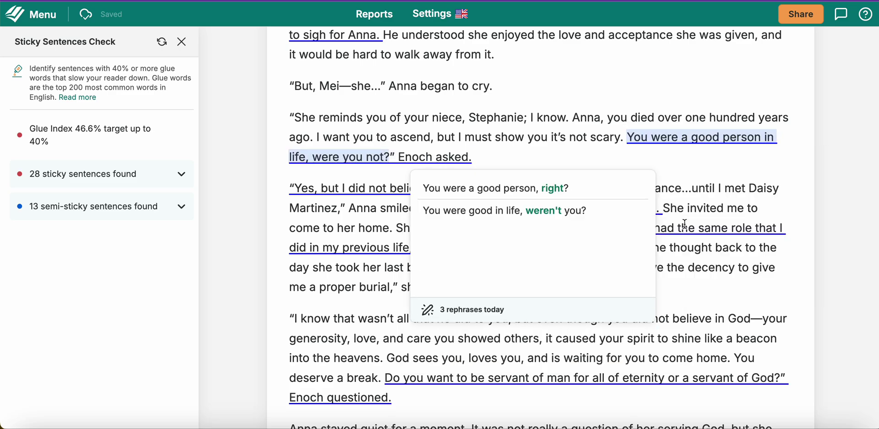
click(563, 189)
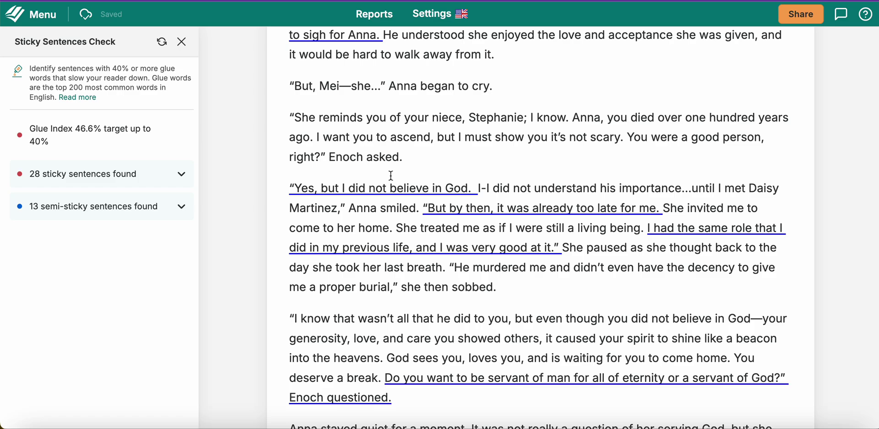
Step: Rerun the Sticky Sentences Check to update the Glue Index and return to Anna's reply about believing in God
scroll(429, 165, up, 1)
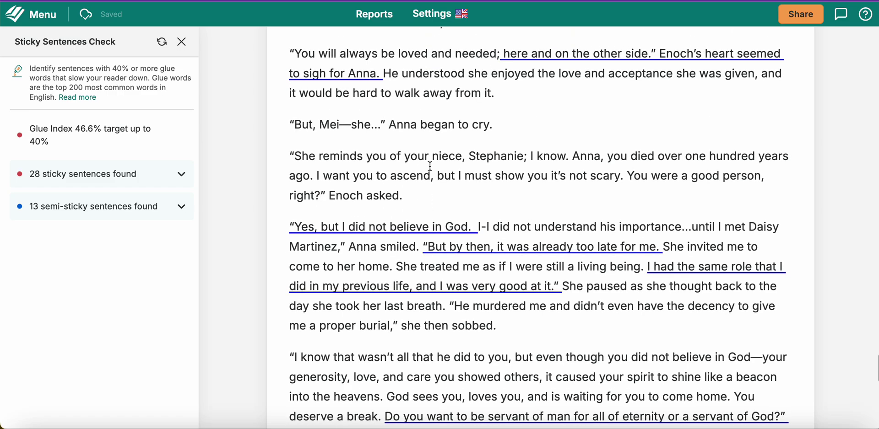
scroll(429, 166, down, 1)
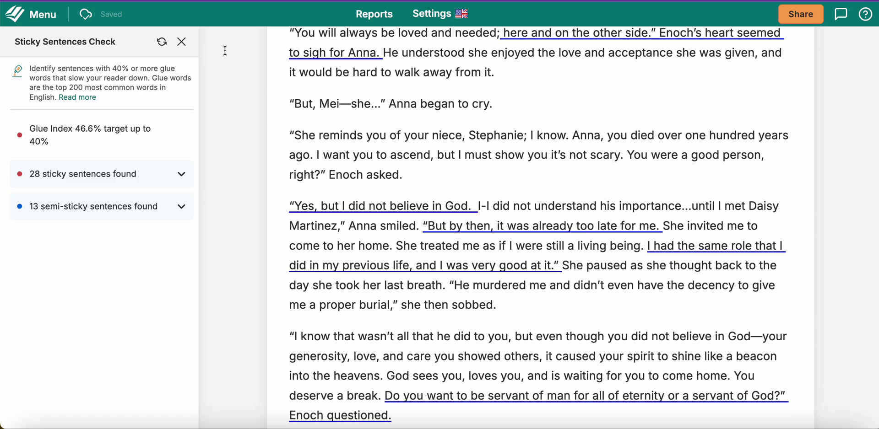
click(161, 41)
scroll(384, 155, down, 1)
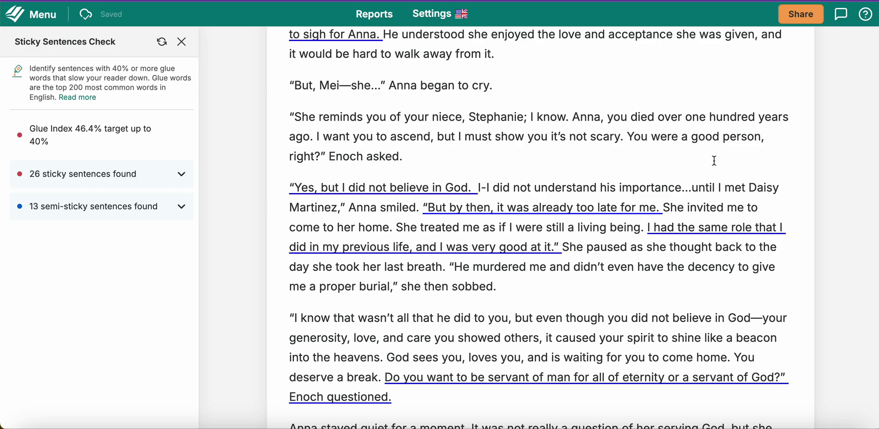
Step: Replace "Yes, but I did not believe in God." with the rephrase "I didn't believe in God, though." and restore its opening quotation mark
click(503, 212)
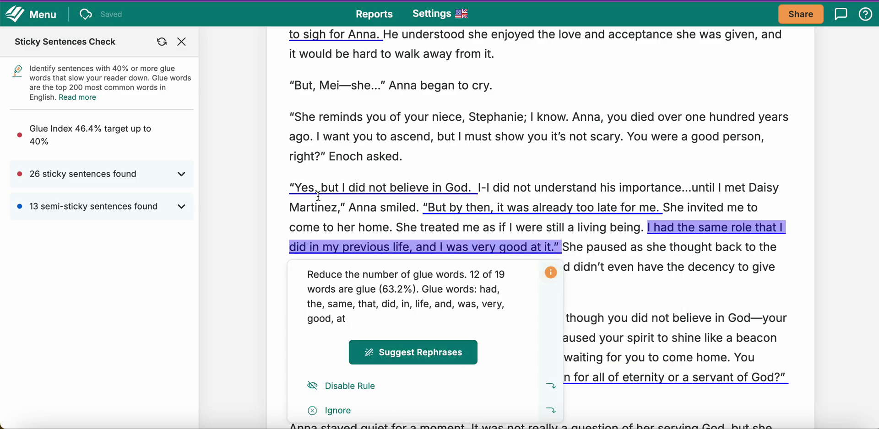
mouse_move(339, 190)
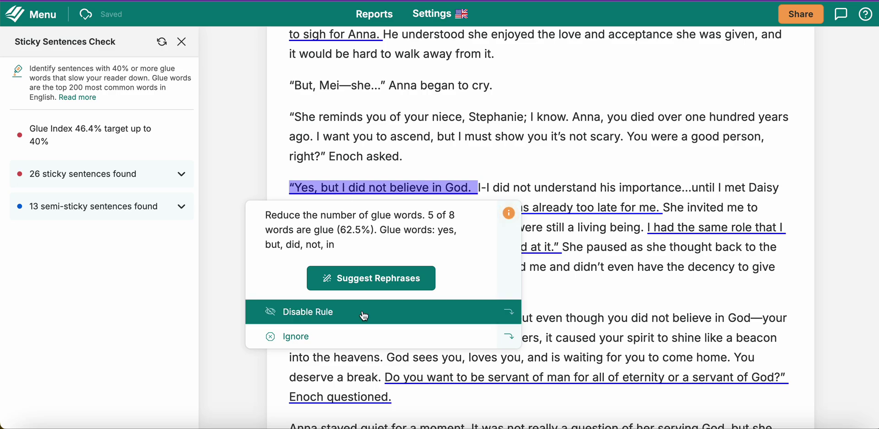
click(366, 282)
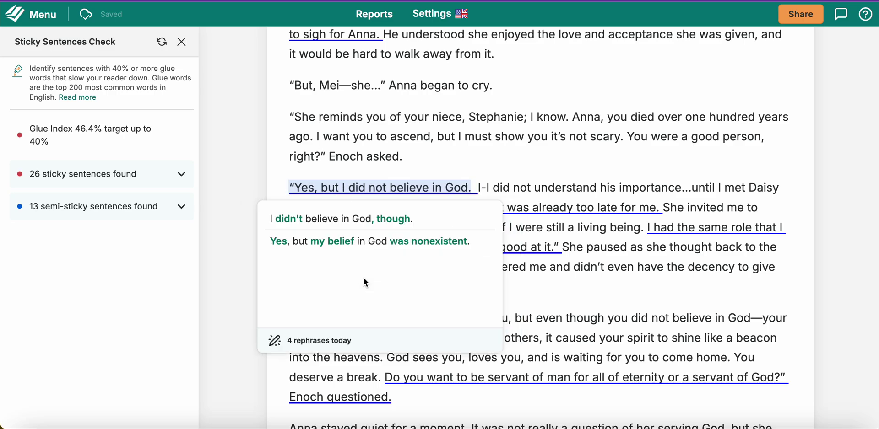
click(336, 219)
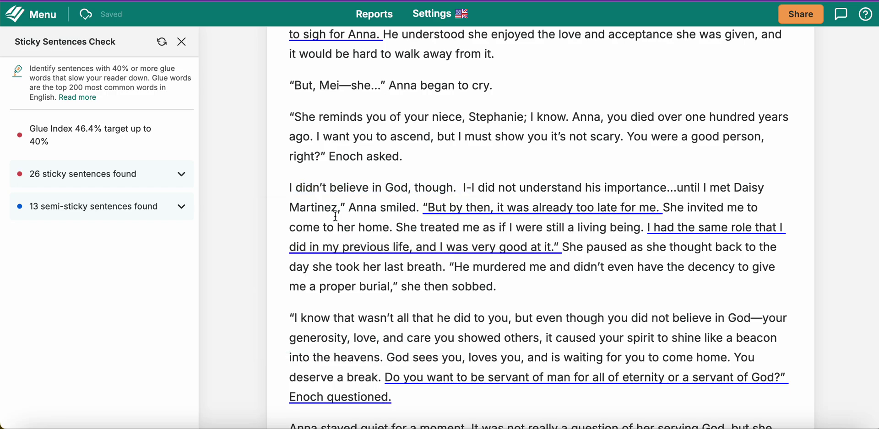
click(289, 191)
text(")
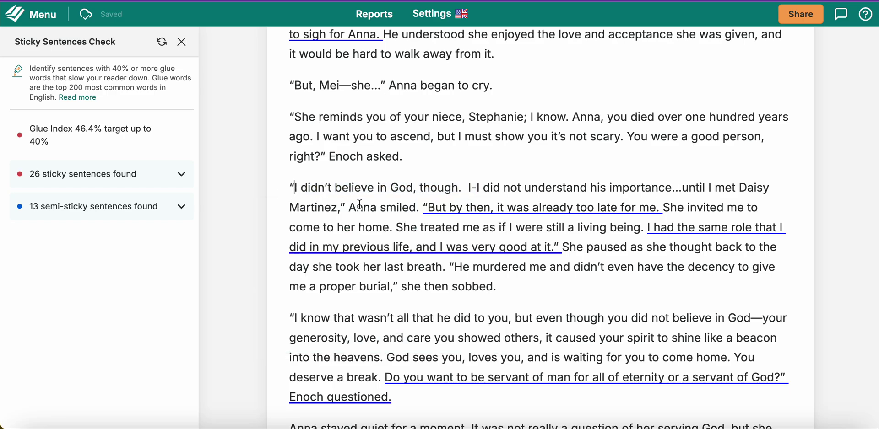
Step: Rephrase the sentence "But by then, it was already too late for me." as "At that point, it was already too late for me."
click(458, 216)
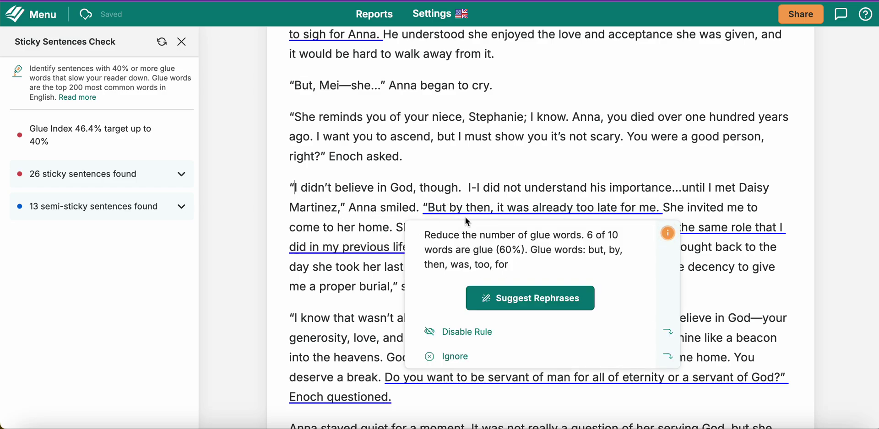
click(517, 299)
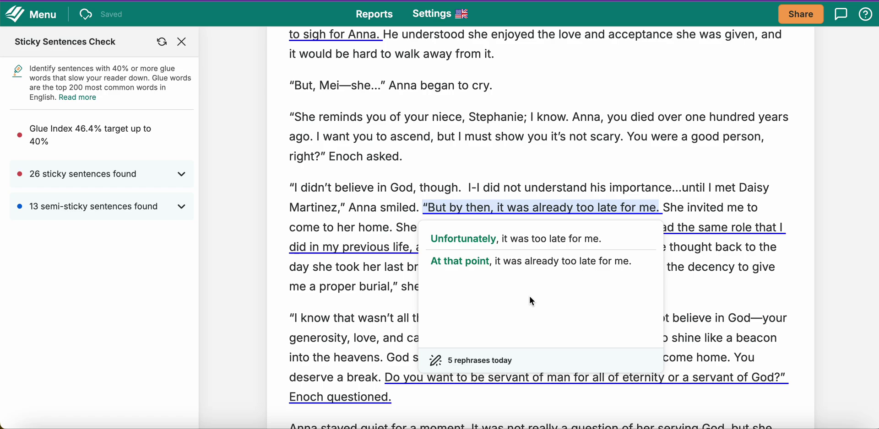
click(479, 262)
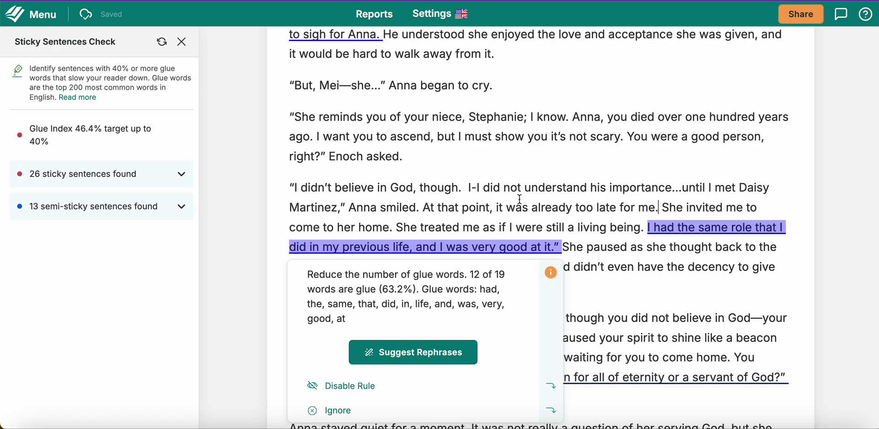
Step: Review the suggested rephrases for the sentence starting "I had the same role that I did in my previous life" without applying one
scroll(520, 200, down, 3)
scroll(518, 199, down, 1)
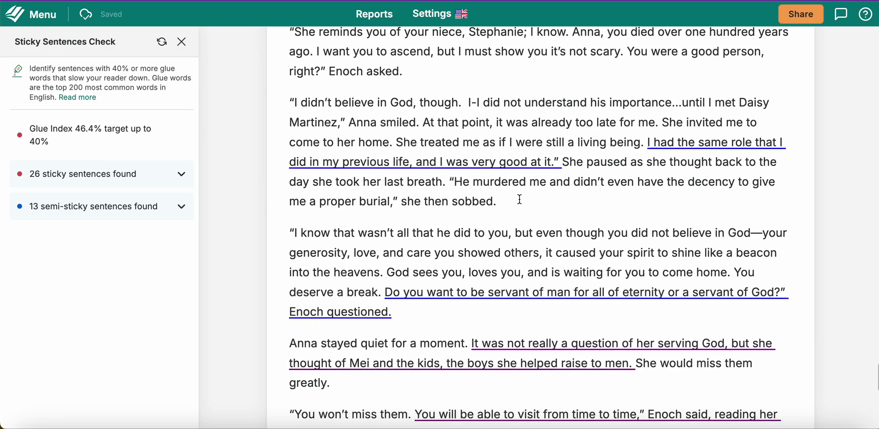
click(717, 143)
click(716, 247)
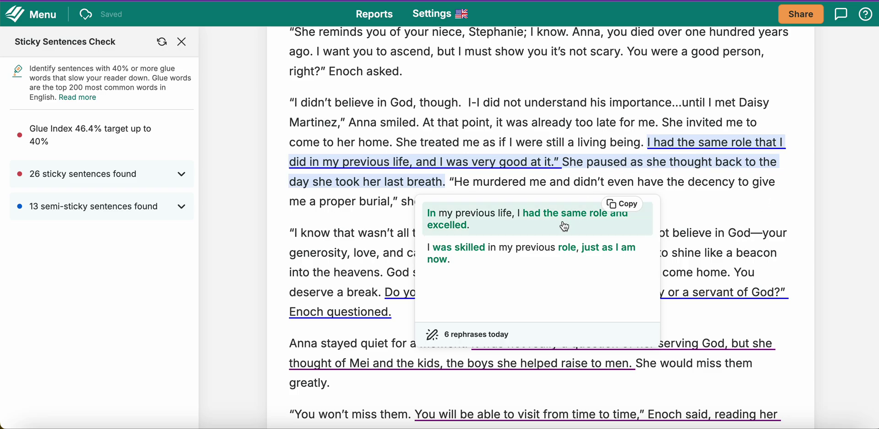
click(810, 204)
mouse_move(738, 143)
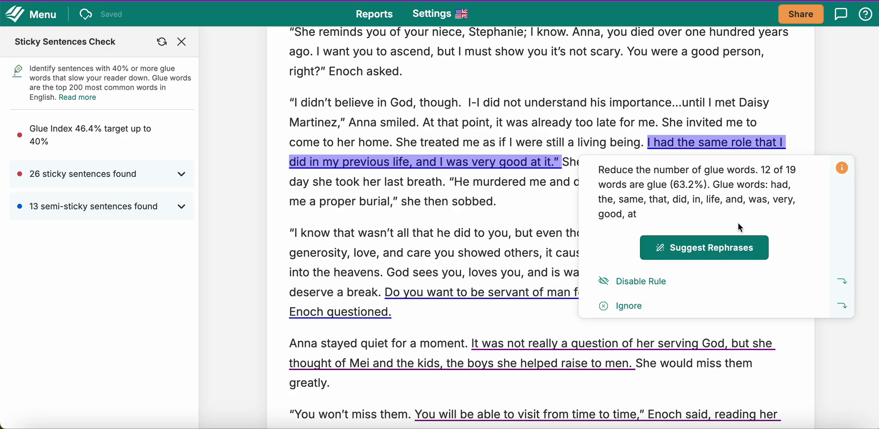
Step: Generate a second set of rephrases for the "servant of man" question and apply "Will you serve humanity forever or serve God?"
scroll(449, 276, down, 5)
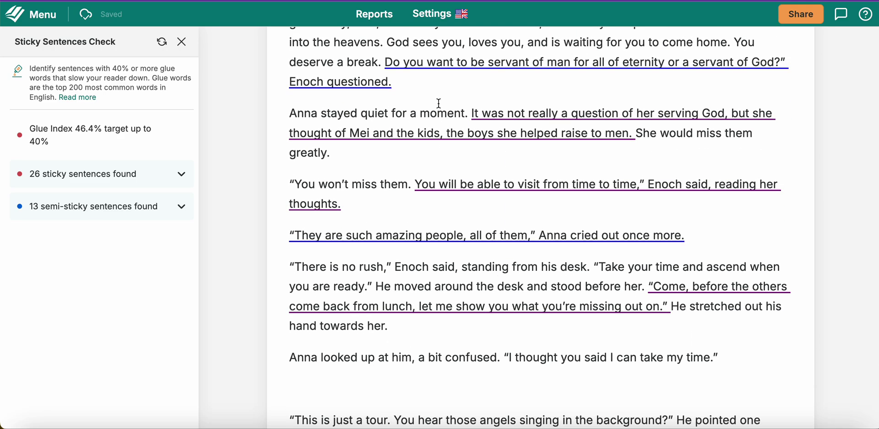
mouse_move(429, 63)
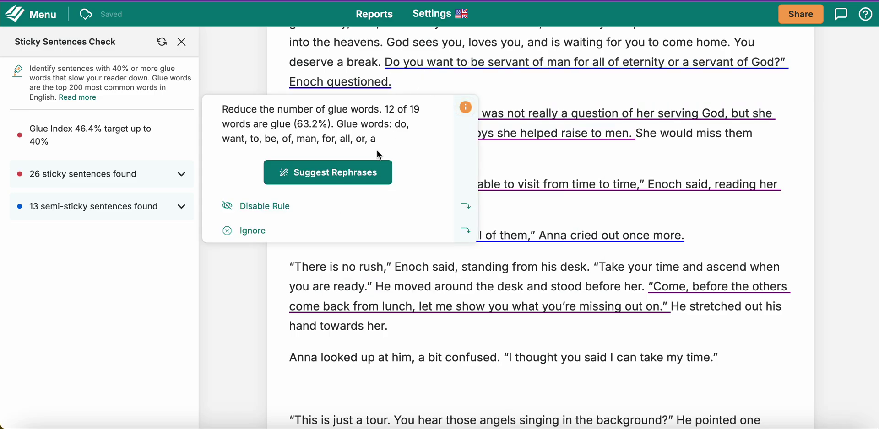
click(364, 170)
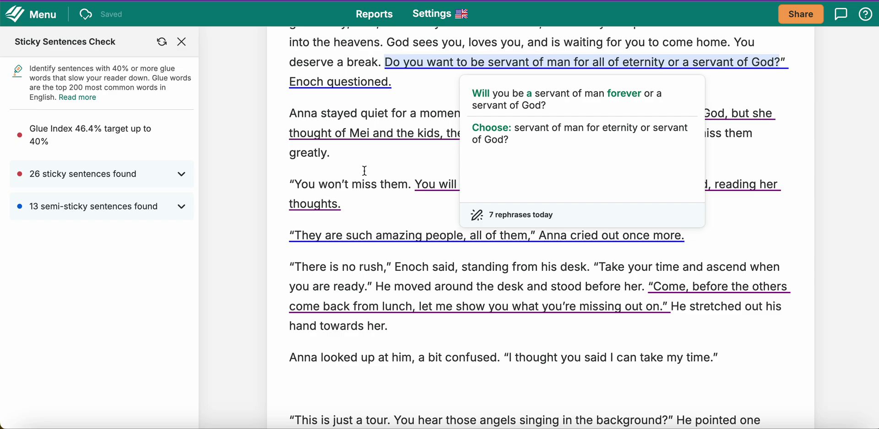
click(366, 106)
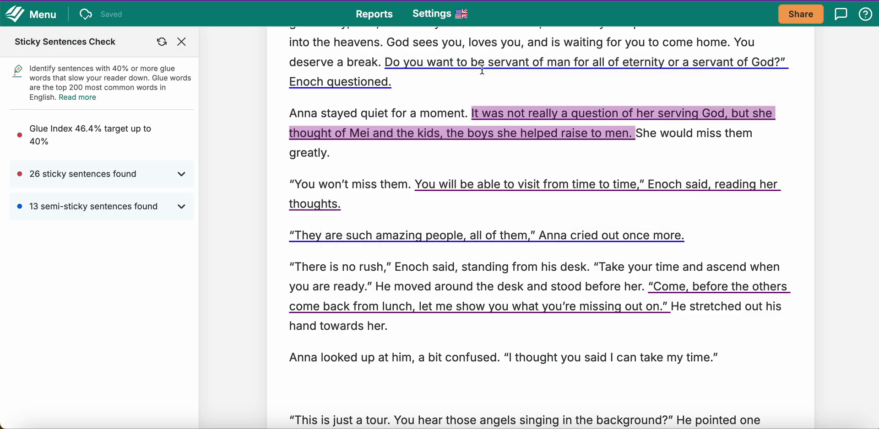
mouse_move(483, 70)
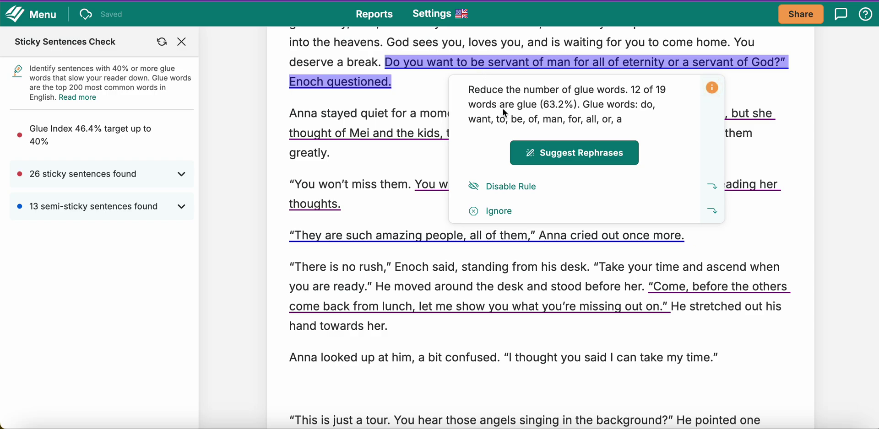
click(553, 158)
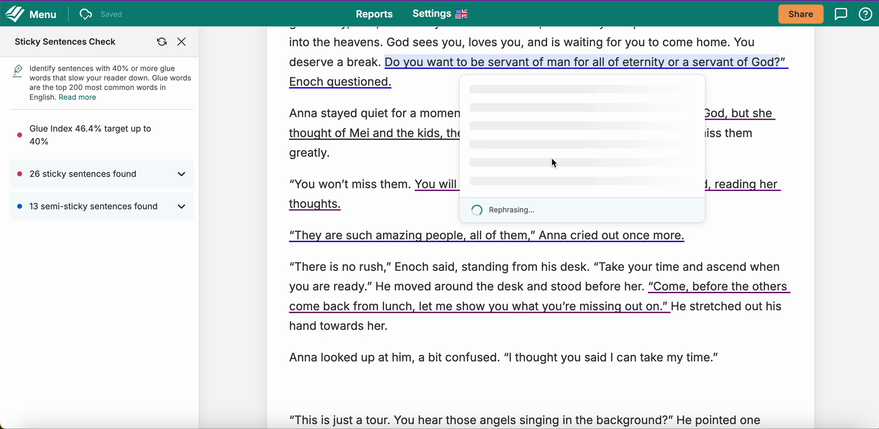
mouse_move(506, 96)
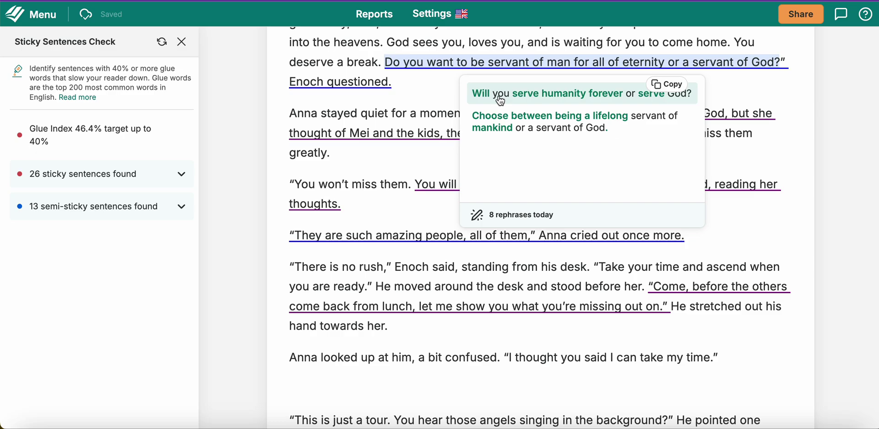
click(500, 96)
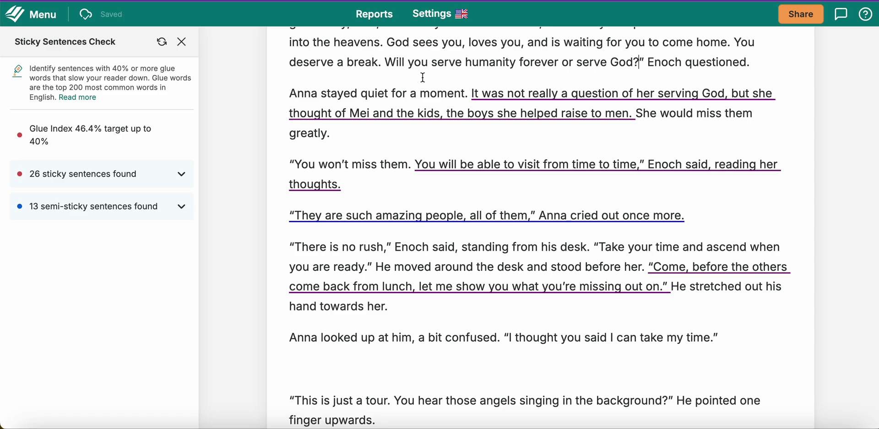
Step: Apply the rephrase "Serving God wasn't the main concern, but rather Mei and the boys she raised." to the sentence about her serving God
mouse_move(400, 73)
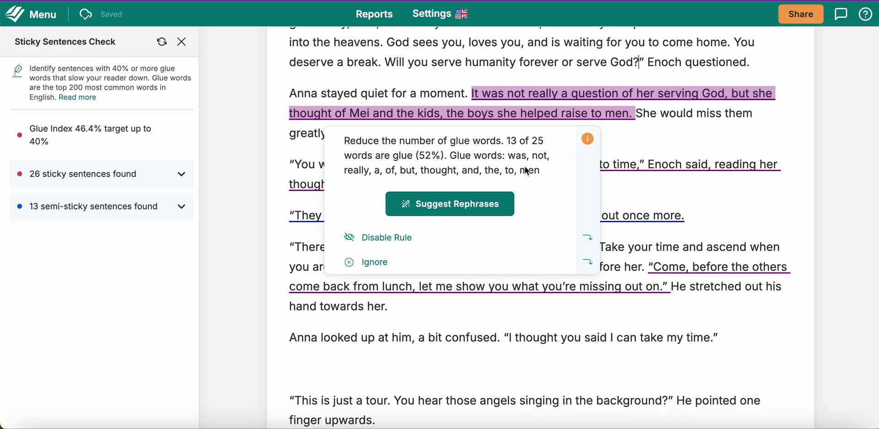
click(463, 204)
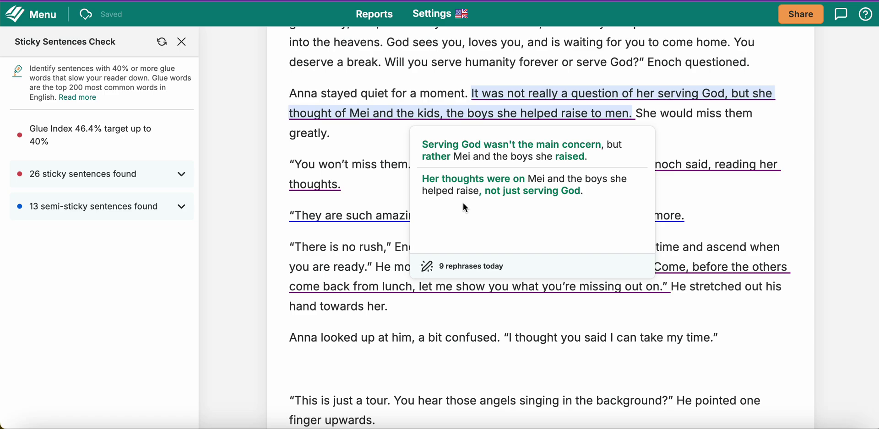
click(471, 153)
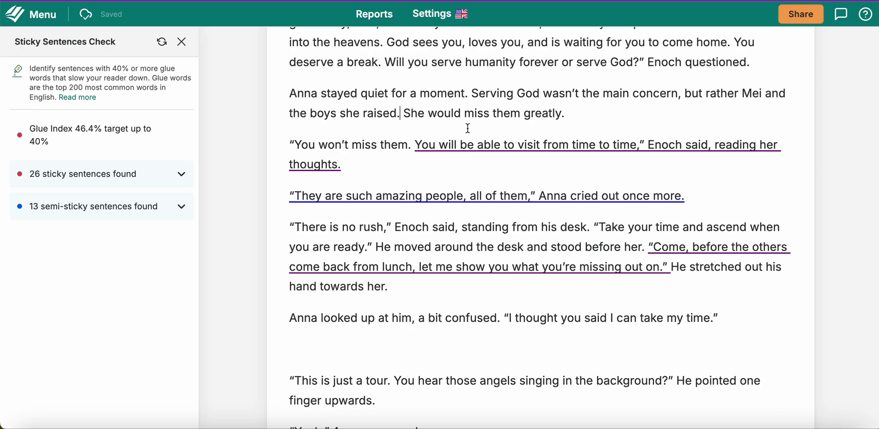
Step: Join the paragraph starting "Anna stayed quiet for a moment" to the end of Enoch's preceding paragraph
mouse_move(418, 129)
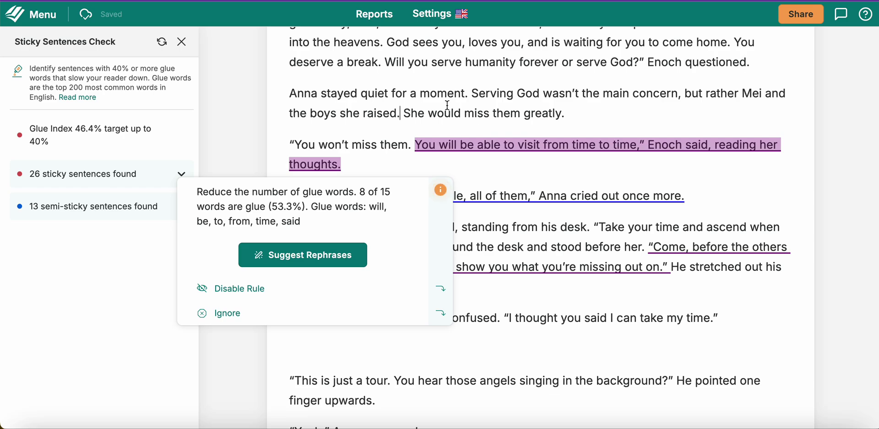
click(287, 96)
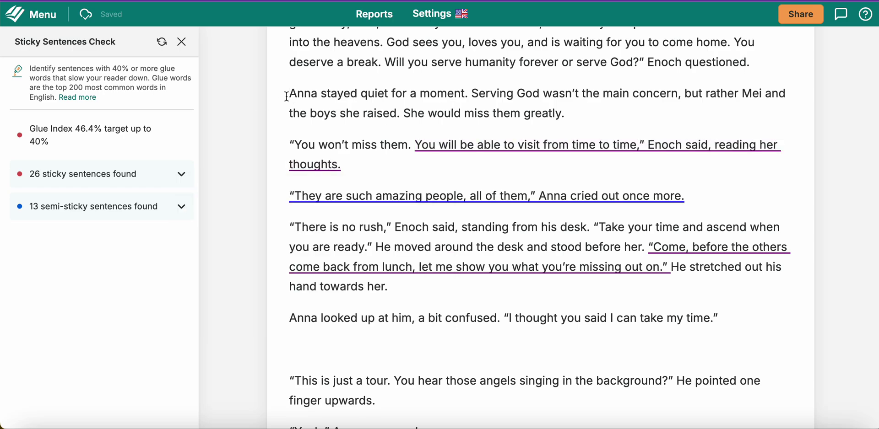
key(BackSpace)
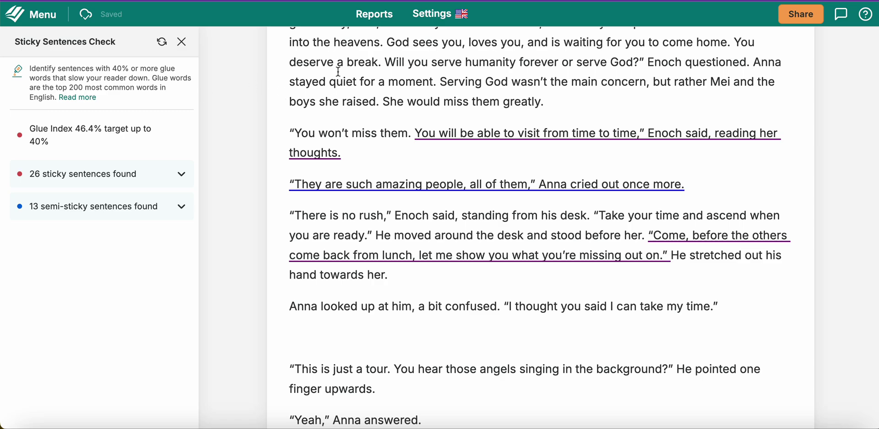
scroll(338, 71, up, 2)
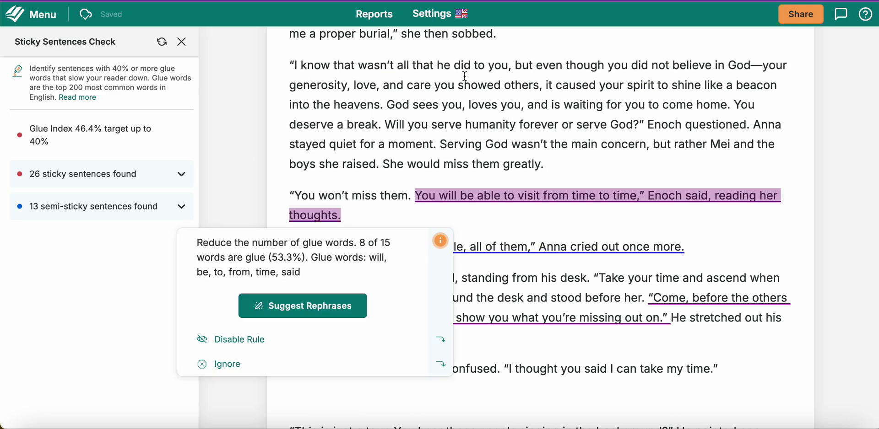
scroll(470, 109, down, 2)
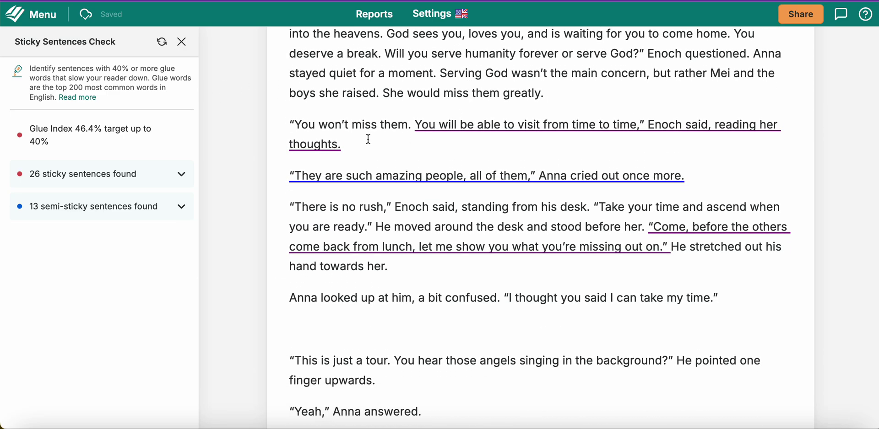
Step: Review the glue words flagged in "You will be able to visit from time to time" and "They are such amazing people"
mouse_move(369, 139)
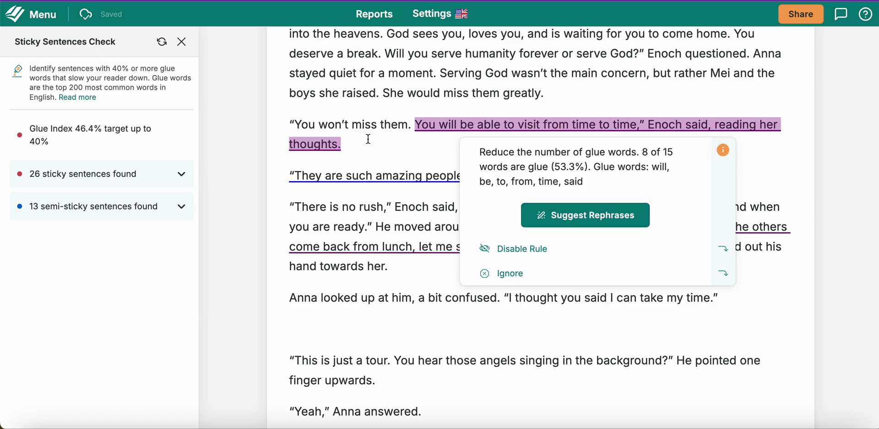
scroll(371, 138, down, 3)
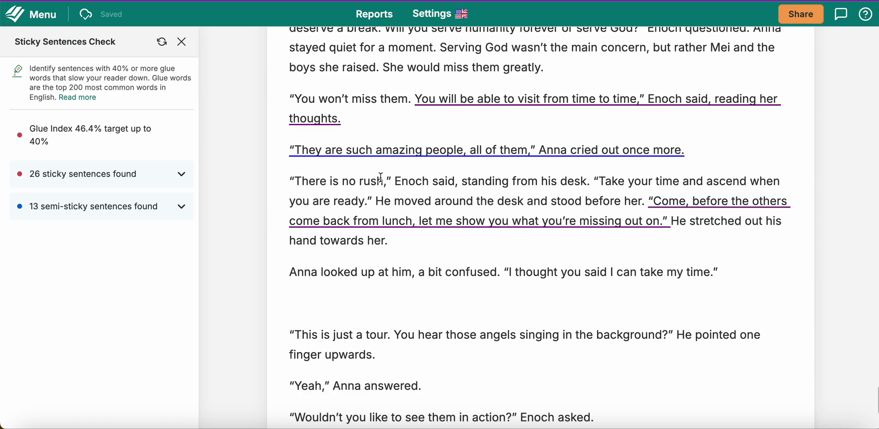
mouse_move(370, 87)
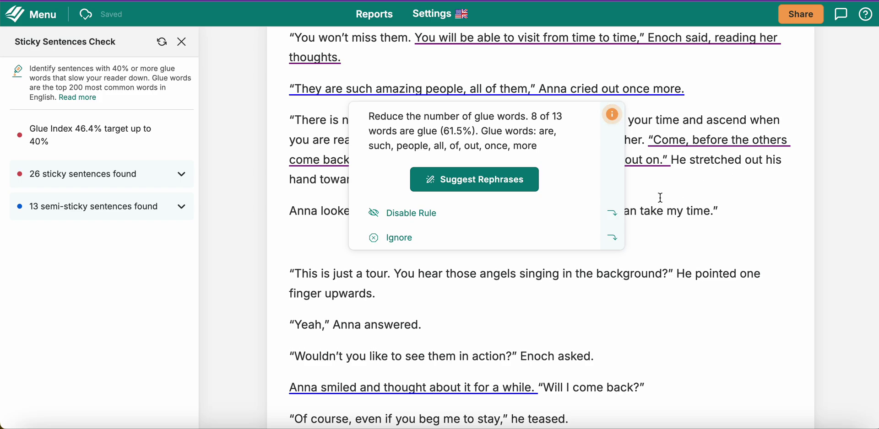
click(690, 187)
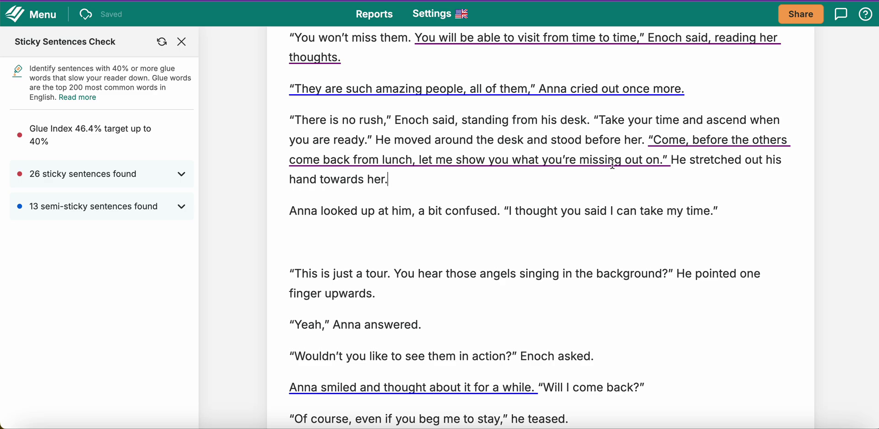
Step: Regenerate rephrases for "Come, before the others" and copy "Come, let me show you what you're missing before others return from lunch."
mouse_move(611, 156)
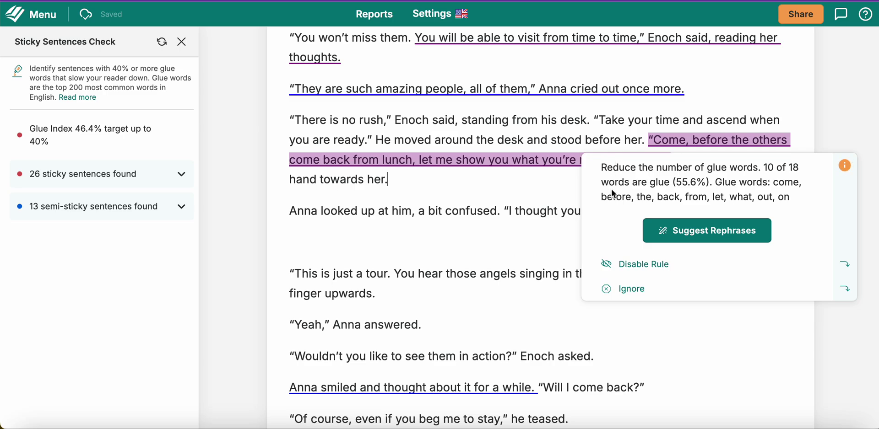
click(697, 231)
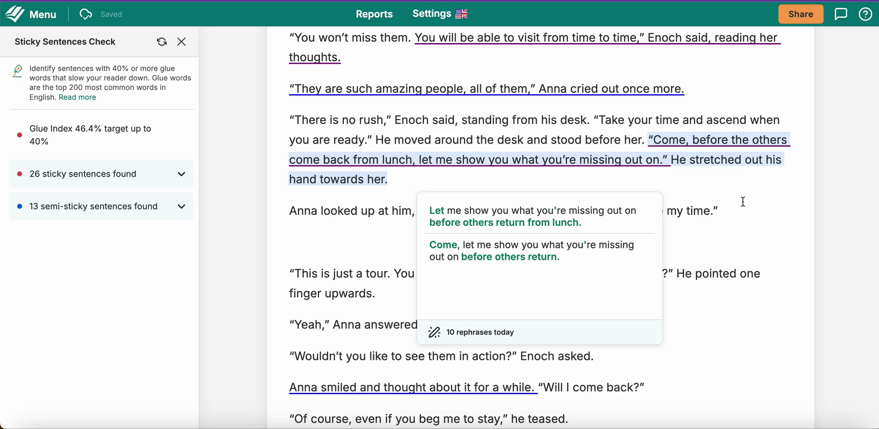
click(805, 92)
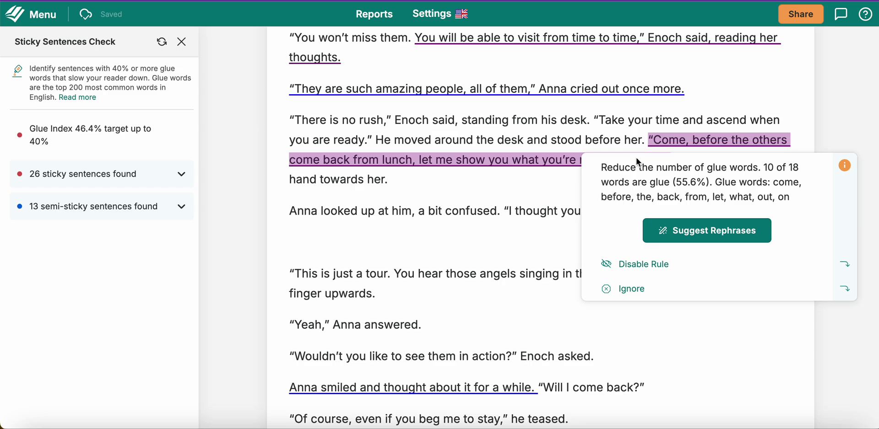
click(680, 232)
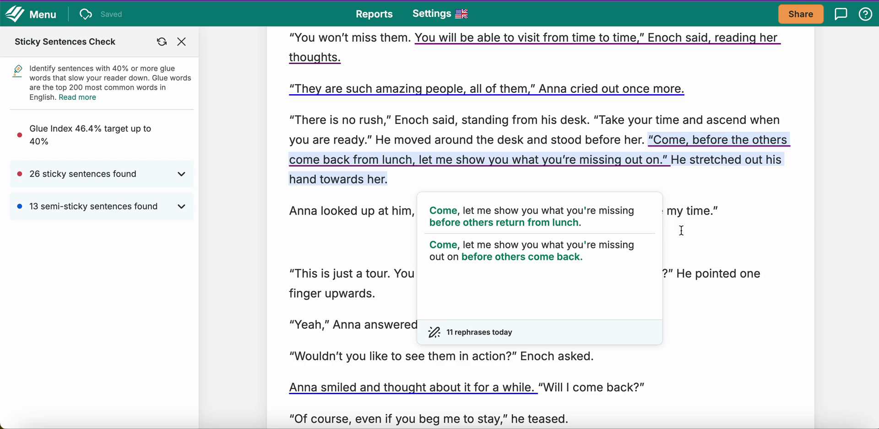
mouse_move(631, 207)
click(629, 201)
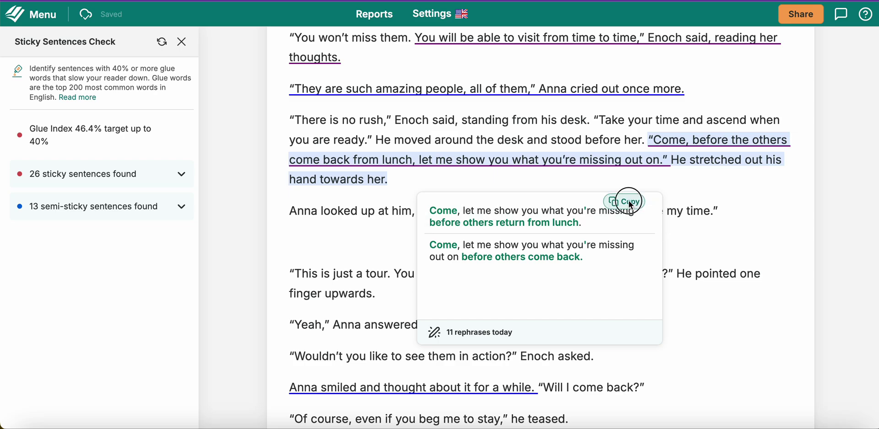
click(697, 182)
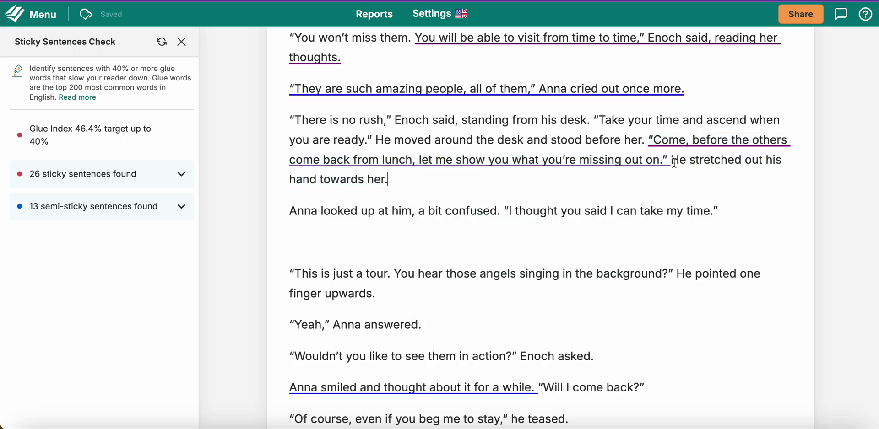
Step: Replace Enoch's sentence starting "Come, before the others come back" with the copied rephrase and restore its opening quotation mark
mouse_move(649, 140)
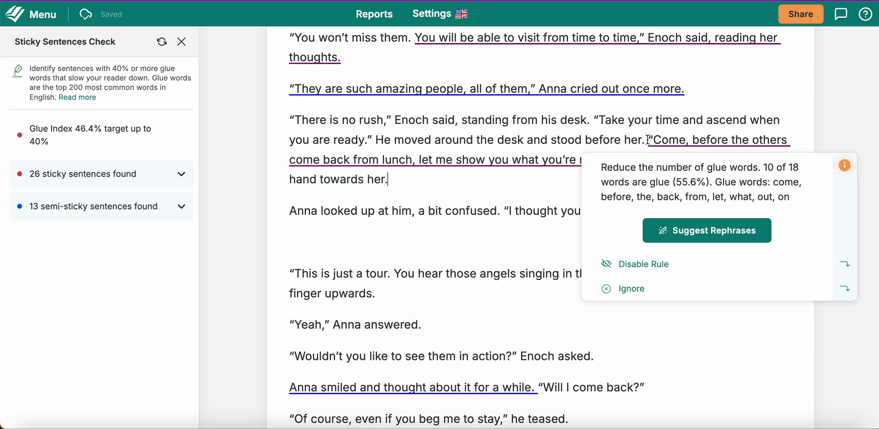
drag(649, 140, 673, 151)
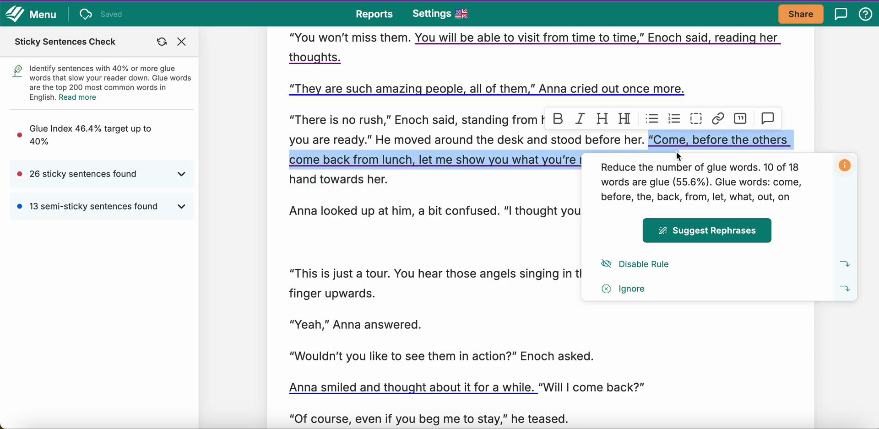
click(521, 194)
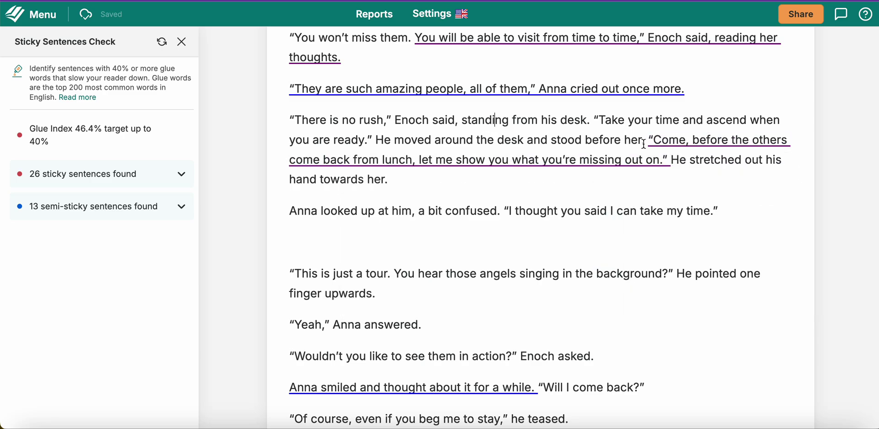
mouse_move(658, 165)
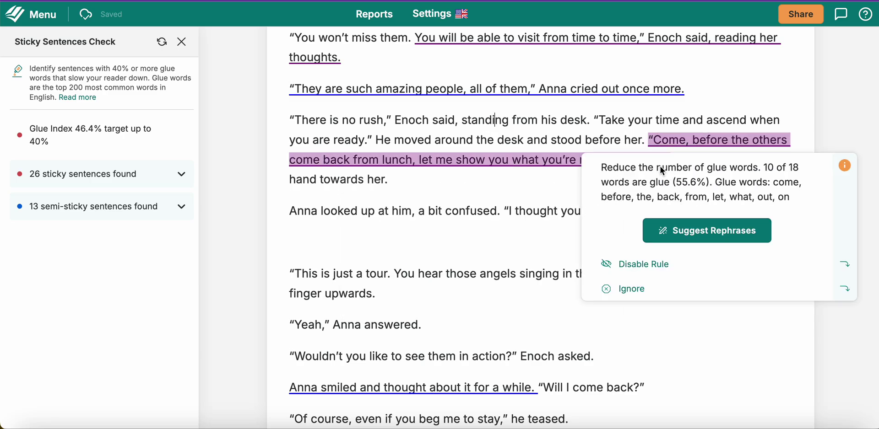
click(669, 142)
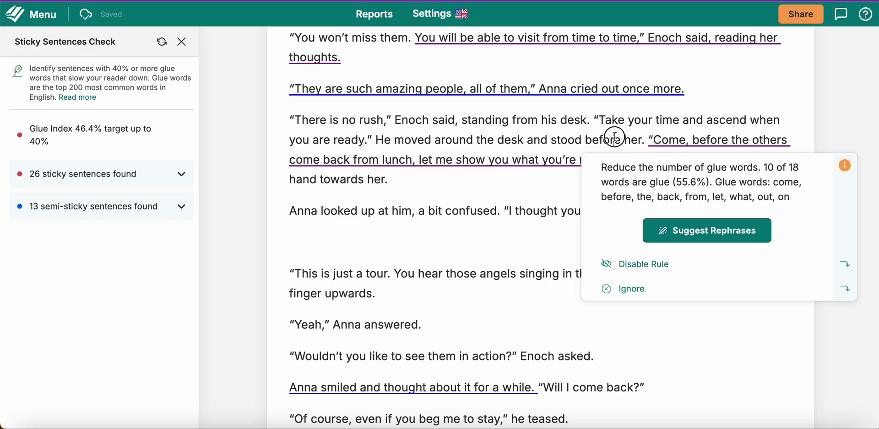
click(652, 143)
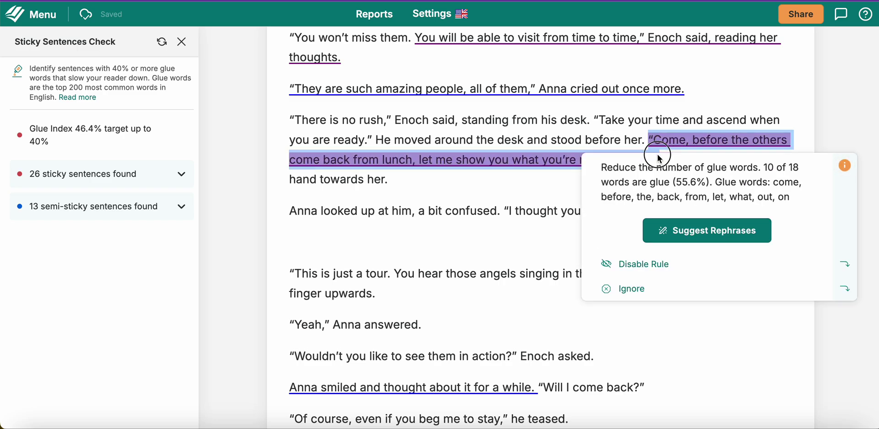
right_click(524, 163)
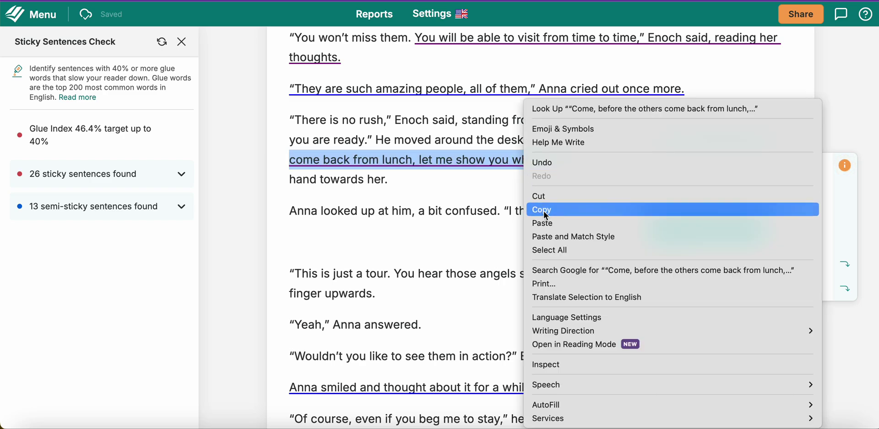
click(544, 223)
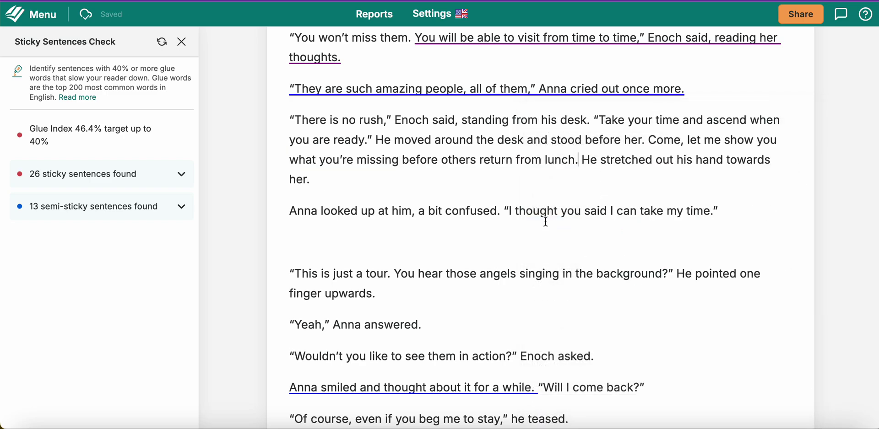
click(650, 140)
text(")
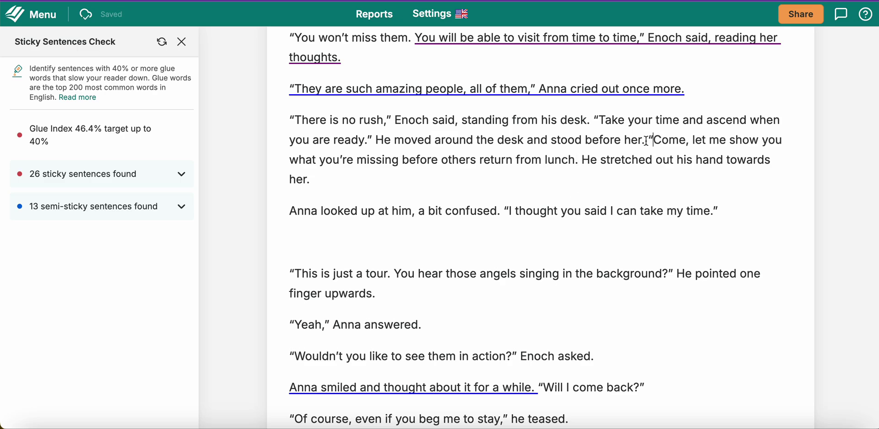
Step: Add the missing closing quotation mark after "before others return from lunch." in Enoch's dialogue
click(578, 161)
text(")
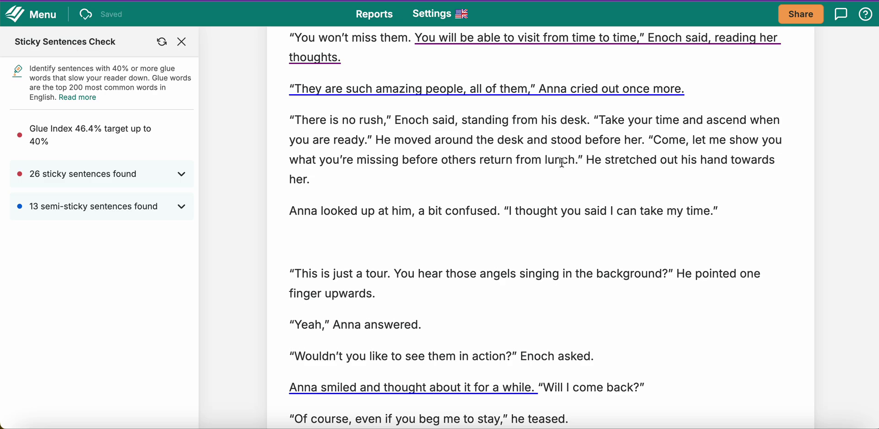
Step: Rephrase "Anna smiled and thought about it for a while." with the suggestion "Smiling, Anna contemplated for a moment."
scroll(474, 187, down, 3)
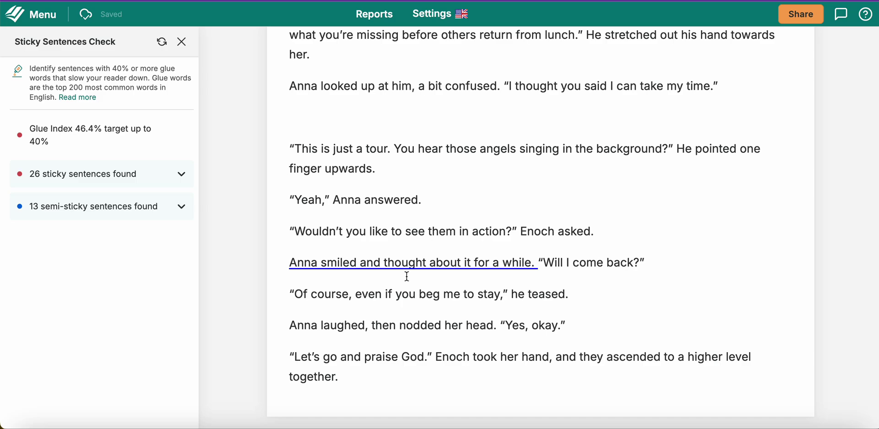
mouse_move(386, 268)
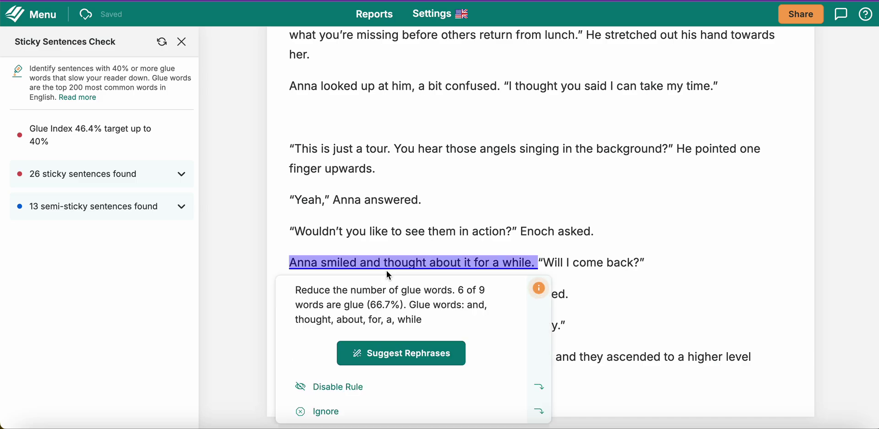
click(395, 358)
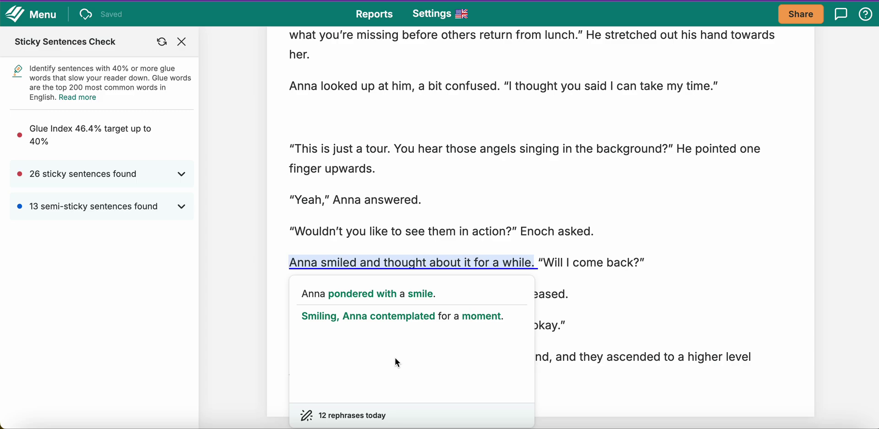
click(387, 314)
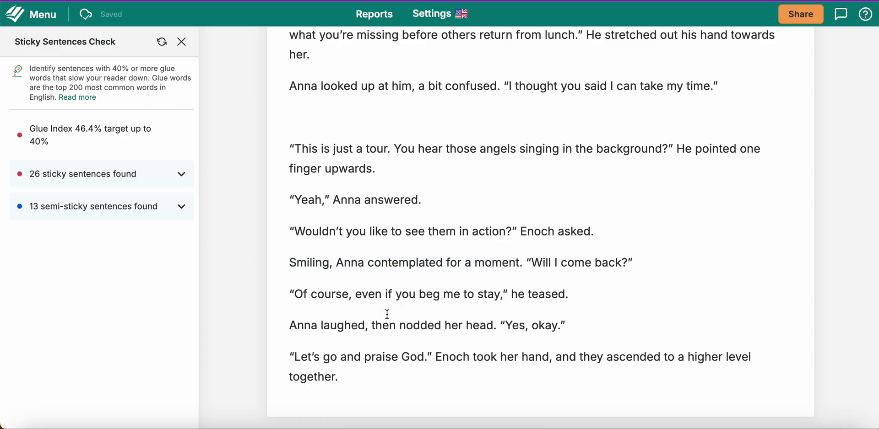
Step: Examine the report's lists of sticky and semi-sticky sentences, leaving the sticky sentence list expanded
click(182, 175)
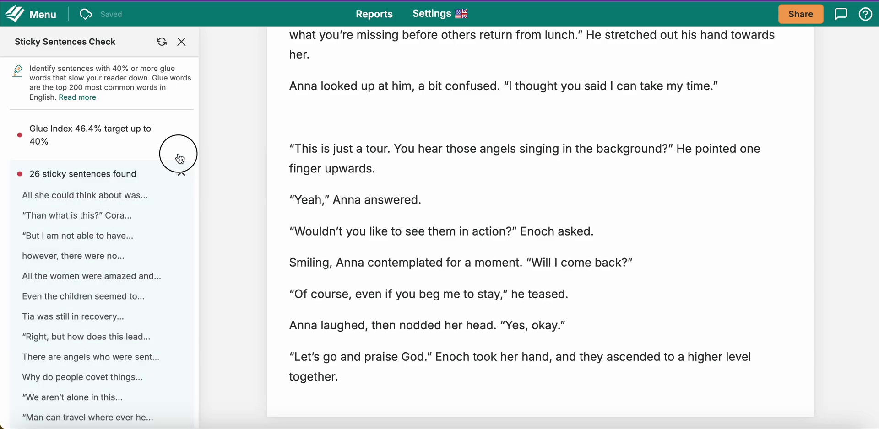
mouse_move(182, 210)
click(182, 176)
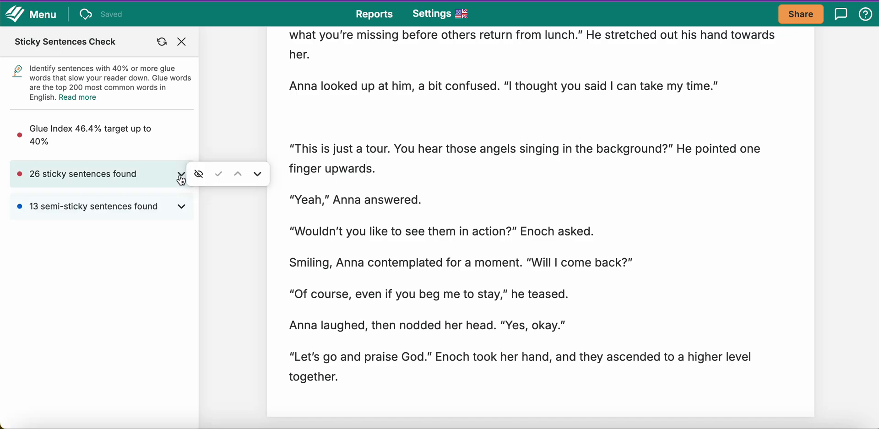
click(182, 209)
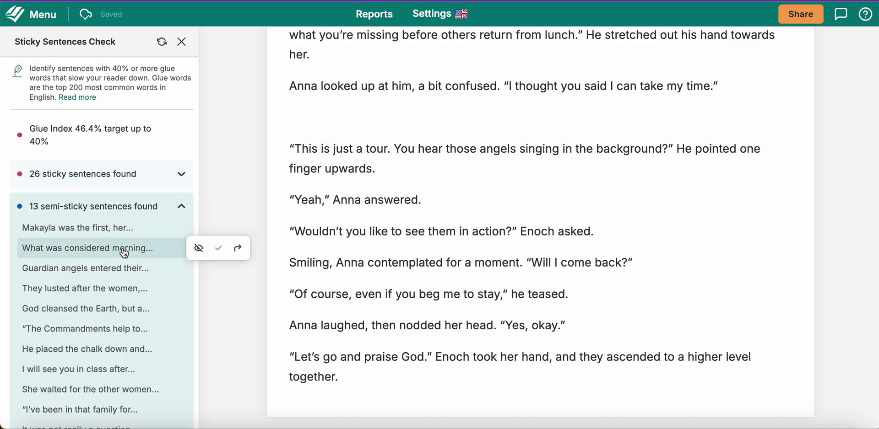
click(180, 174)
scroll(105, 256, down, 8)
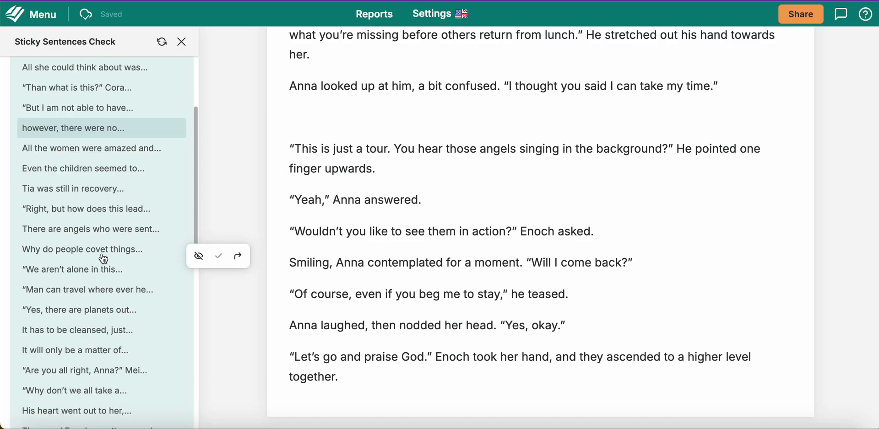
scroll(104, 260, up, 8)
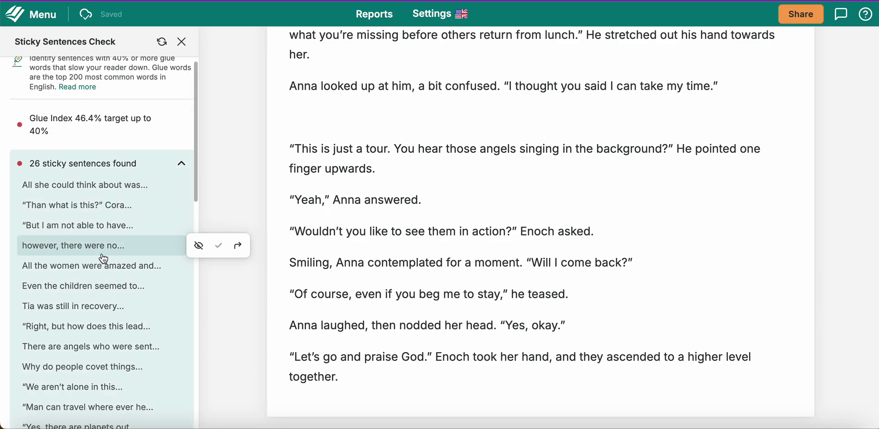
Step: Rephrase "She waited for the other women" with the suggestion "After the other women went to the cafeteria, she went back to the classroom."
scroll(368, 218, up, 7)
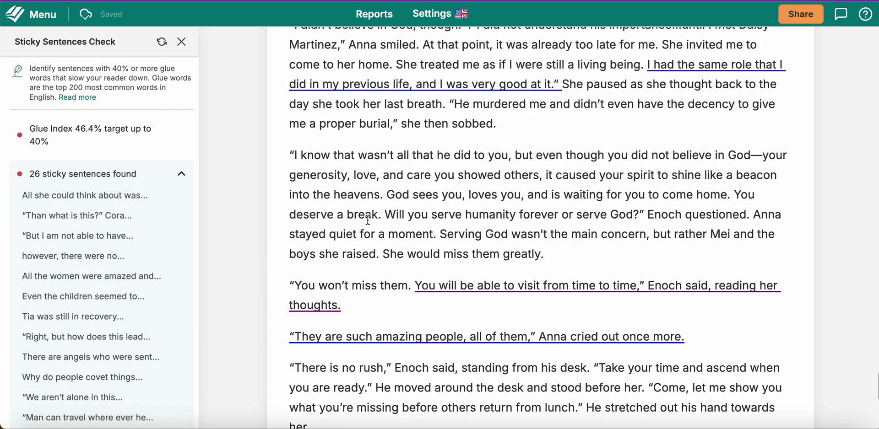
scroll(368, 220, up, 8)
scroll(368, 220, up, 14)
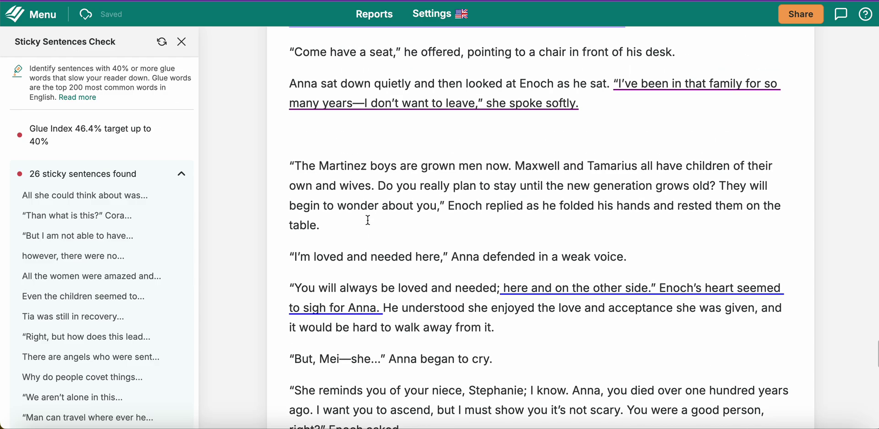
scroll(362, 223, down, 7)
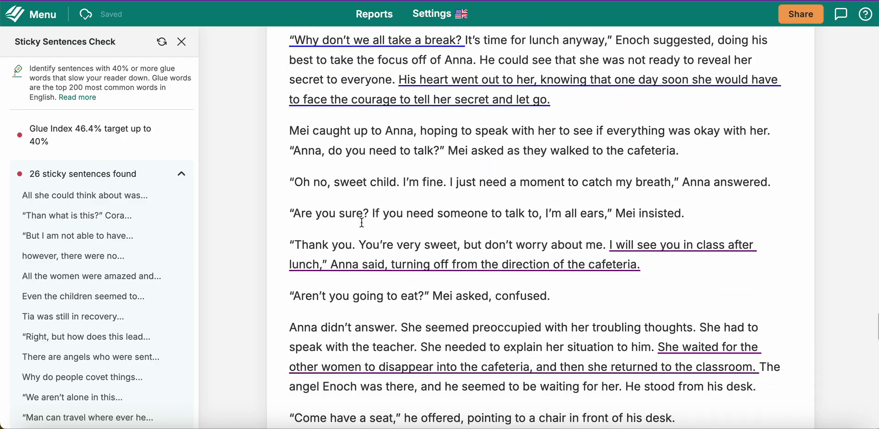
click(675, 173)
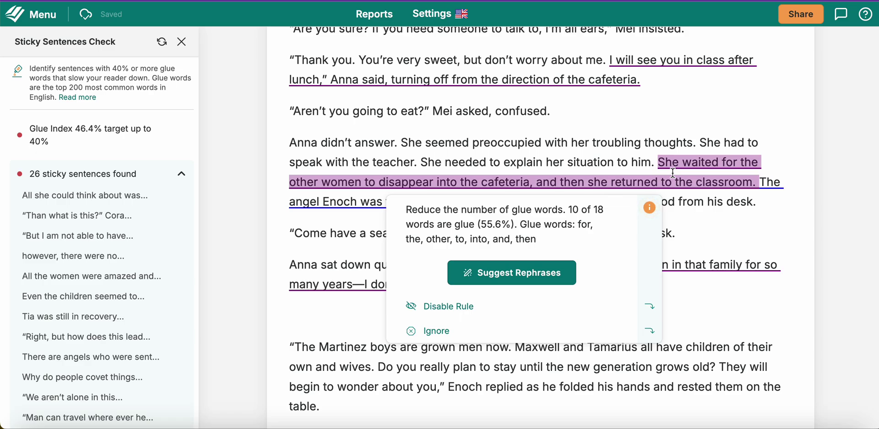
click(515, 273)
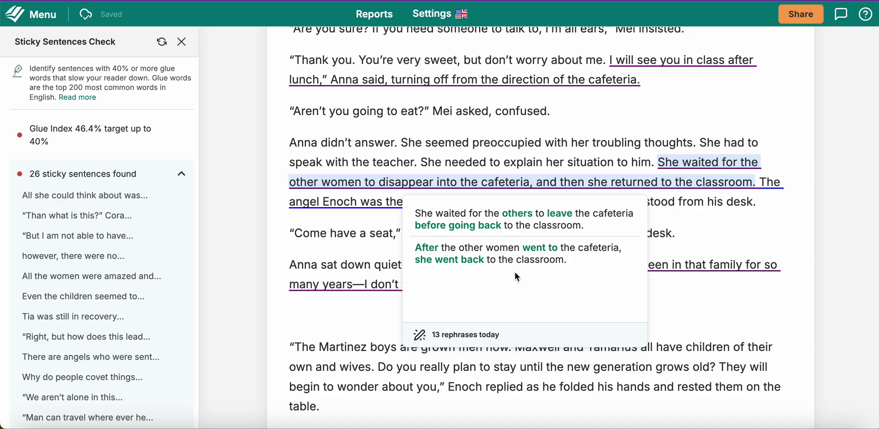
click(516, 261)
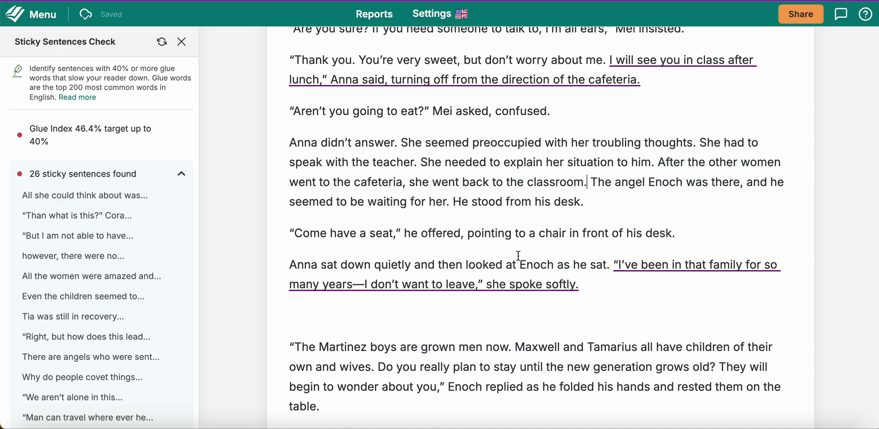
Step: Rephrase "His heart went out to her" as "He sympathized with her, aware that she would soon need to reveal her secret and move on."
scroll(519, 256, up, 8)
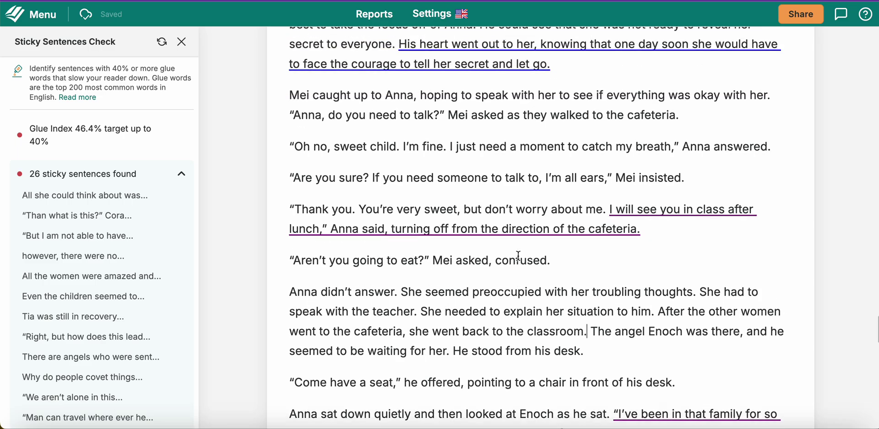
click(517, 259)
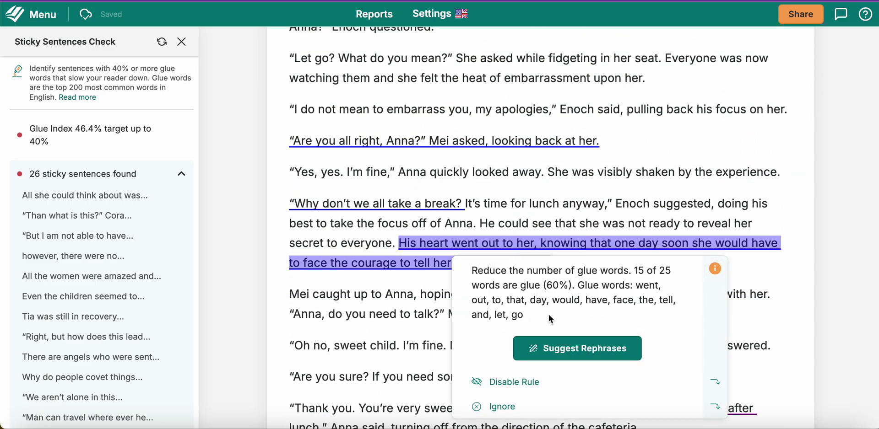
click(569, 348)
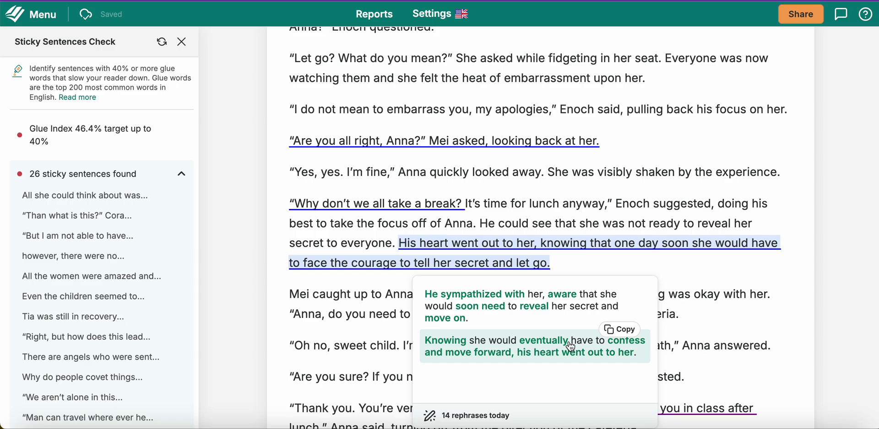
click(515, 328)
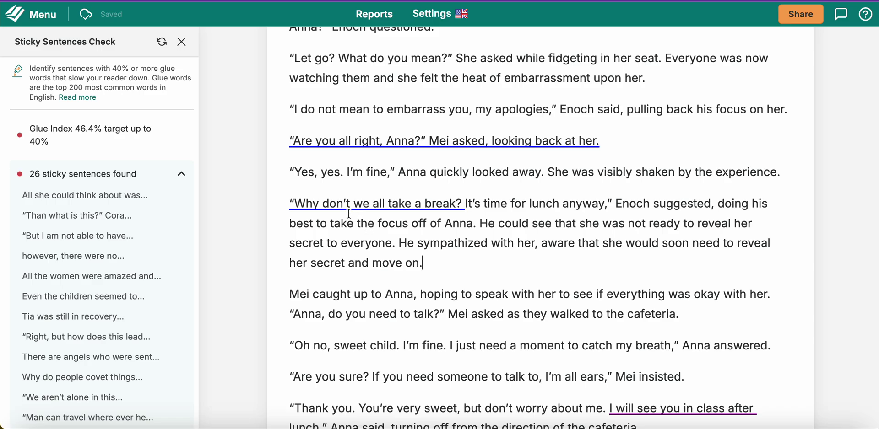
Step: Rephrase Enoch's "Why don't we all take a break?" as "Shall we all take a break?" and restore its opening quotation mark
click(370, 204)
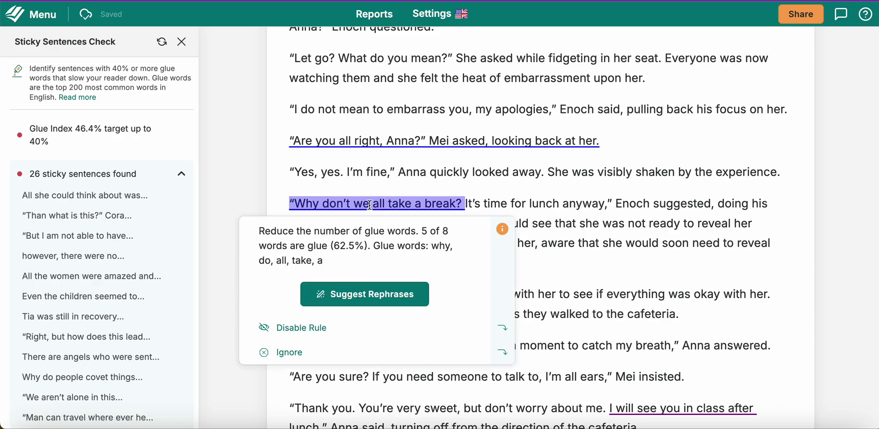
click(368, 308)
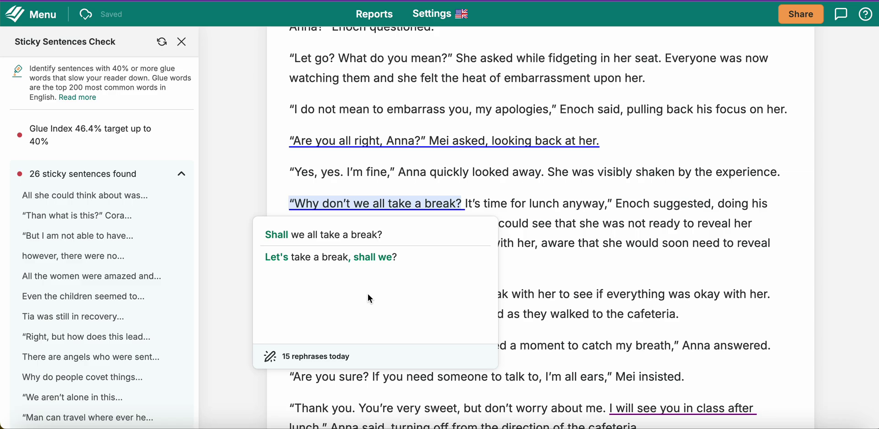
click(322, 235)
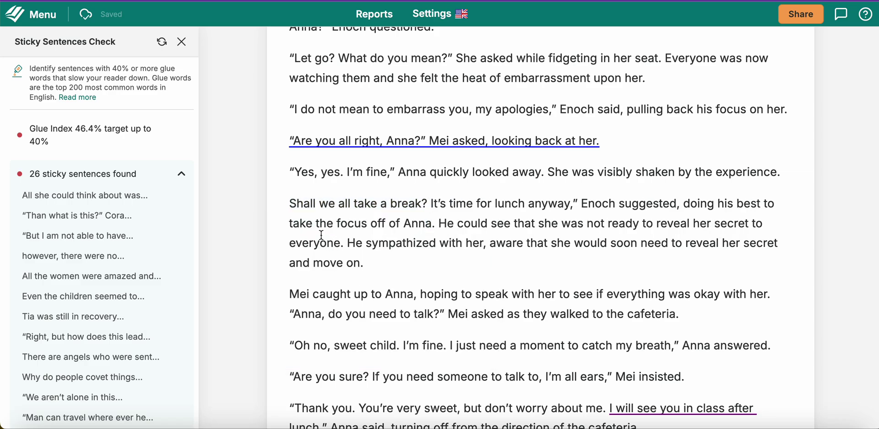
click(291, 202)
text(")
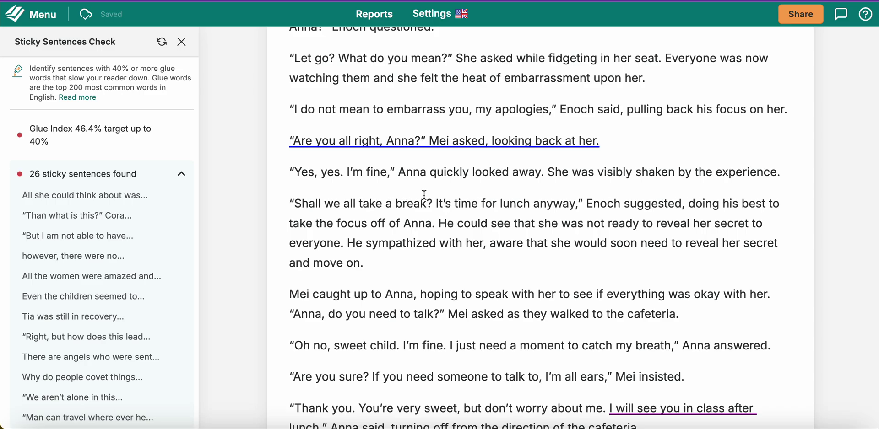
Step: Replace Mei's question "Are you all right, Anna?" with the copied rephrase "Anna, are you okay?", keeping the quotation marks and a single question mark
click(397, 142)
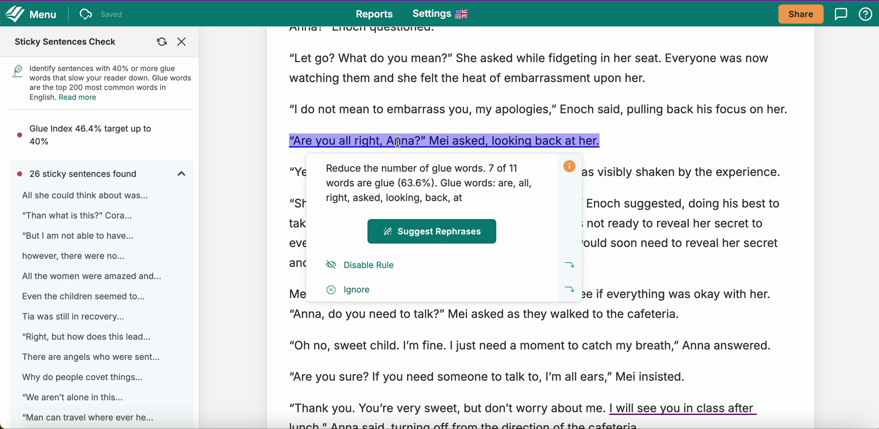
click(449, 233)
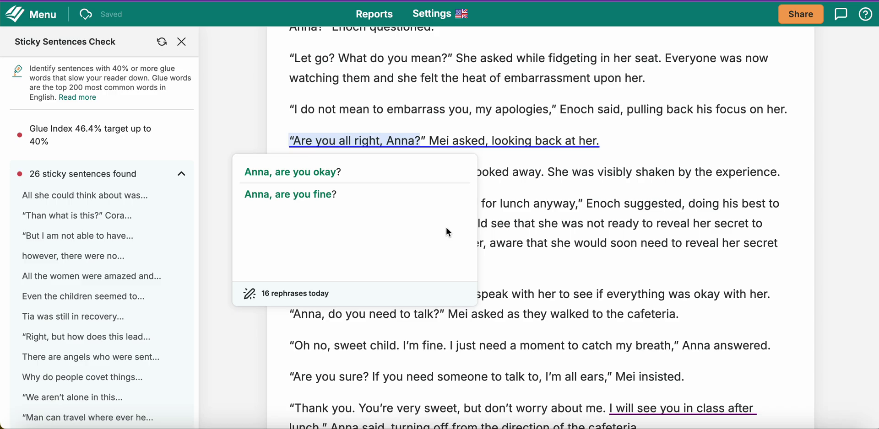
mouse_move(313, 173)
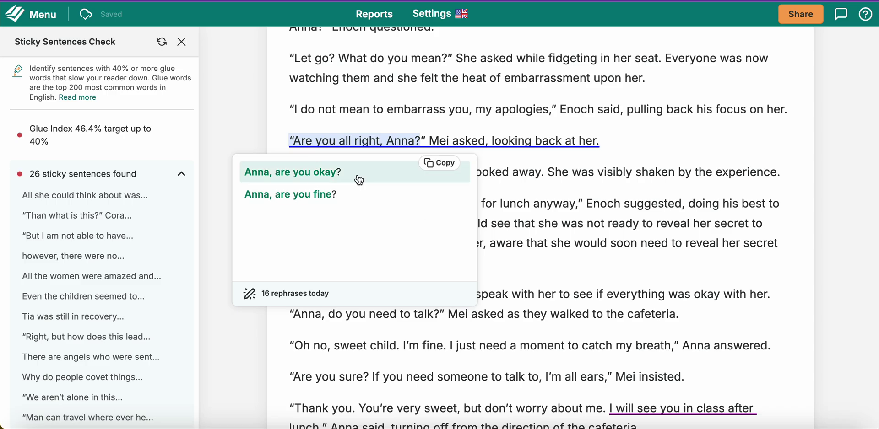
click(446, 164)
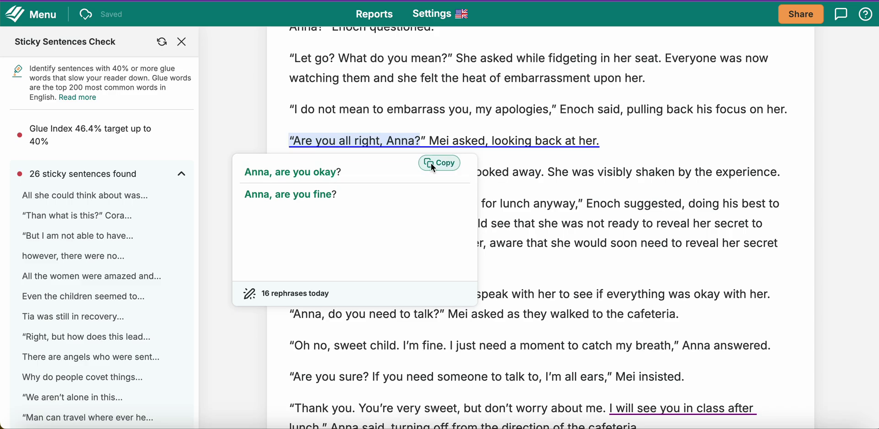
click(396, 142)
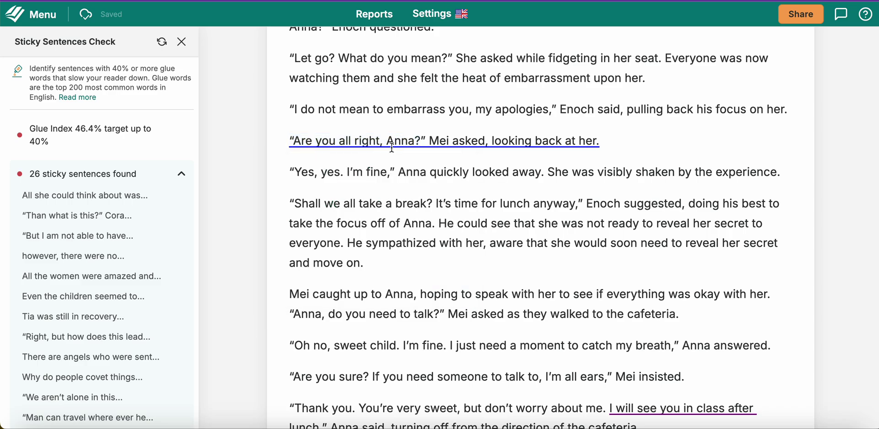
drag(294, 142, 415, 143)
right_click(387, 140)
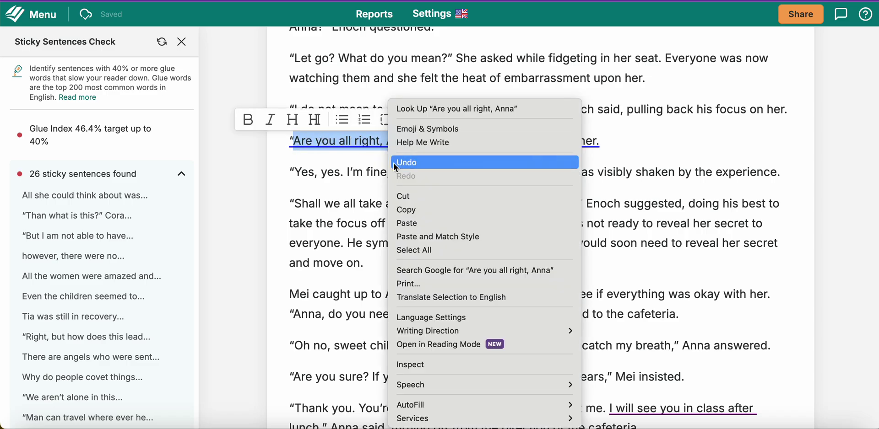
click(411, 223)
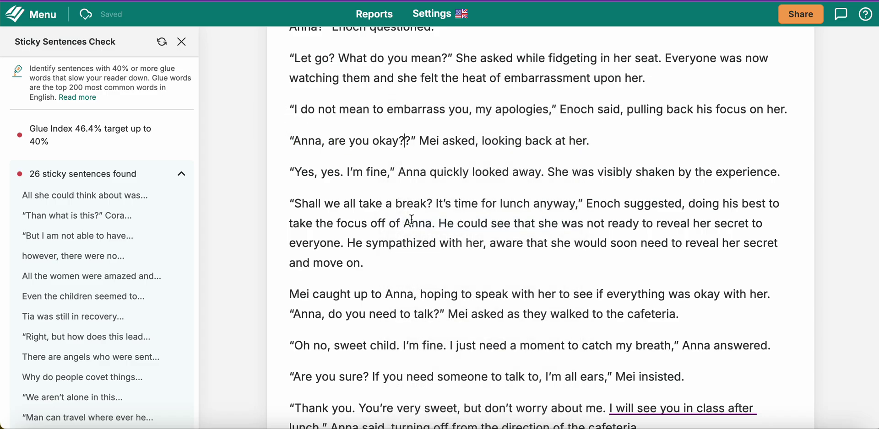
key(BackSpace)
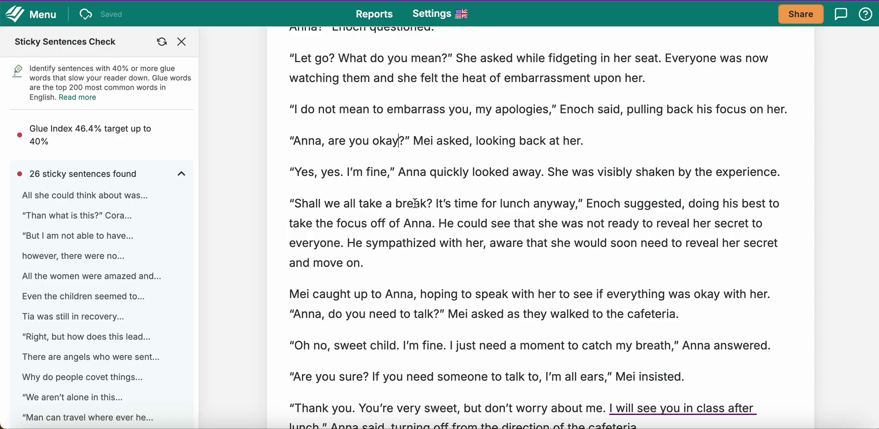
Step: Rephrase "It will only be a matter of time" in Enoch's speech as "Time will bring another cleansing for Earth."
scroll(534, 153, up, 3)
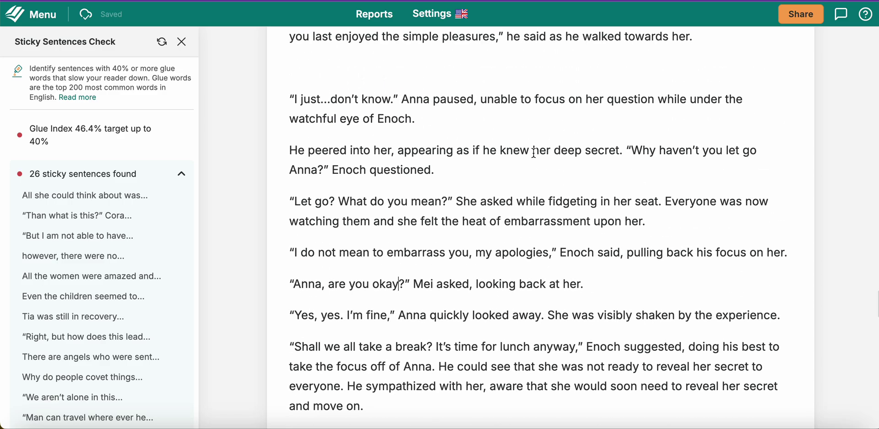
scroll(534, 154, up, 15)
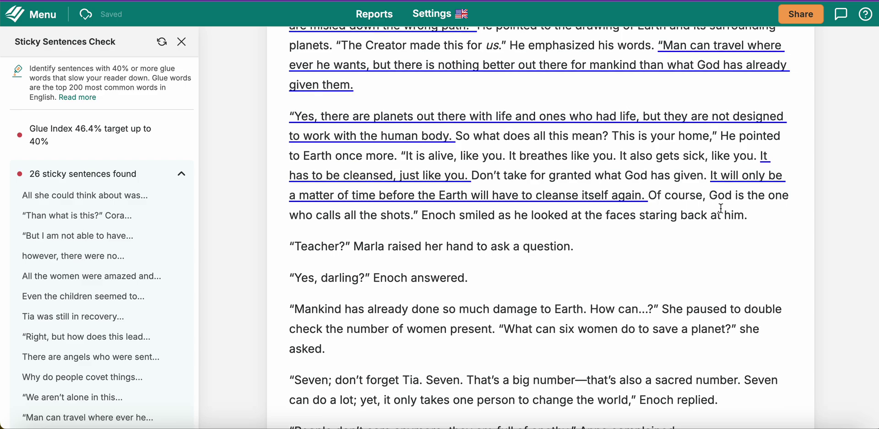
click(735, 175)
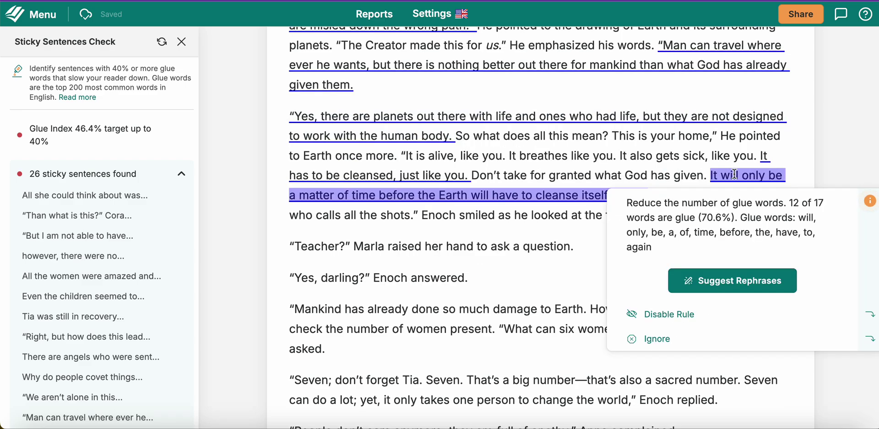
click(732, 281)
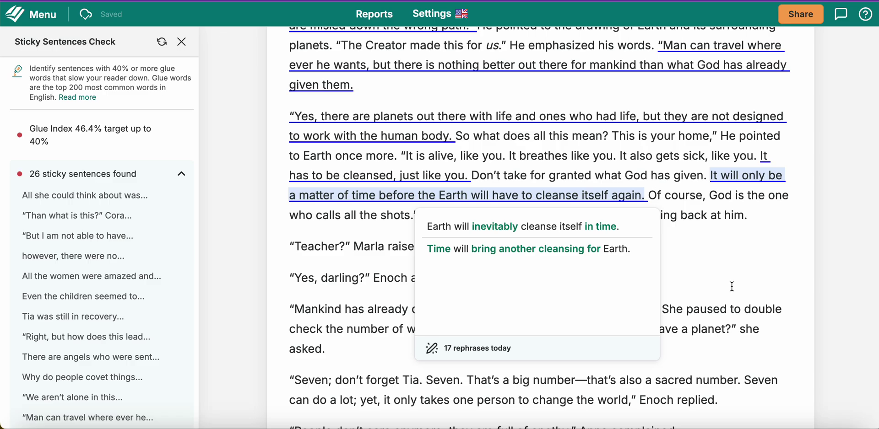
click(560, 256)
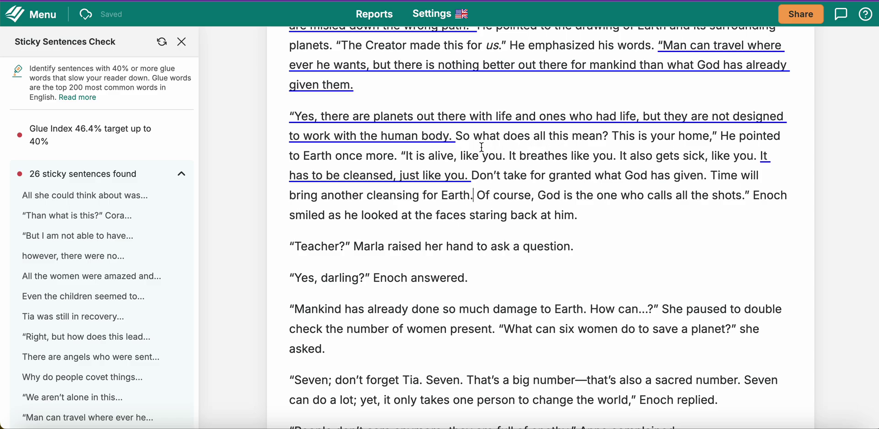
Step: Rephrase "It has to be cleansed, just like you" with the suggestion "Like you, it must be cleansed."
click(348, 178)
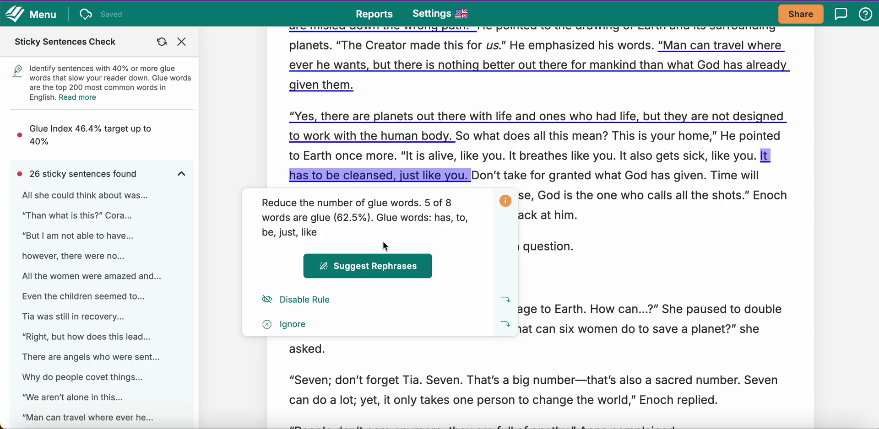
click(384, 265)
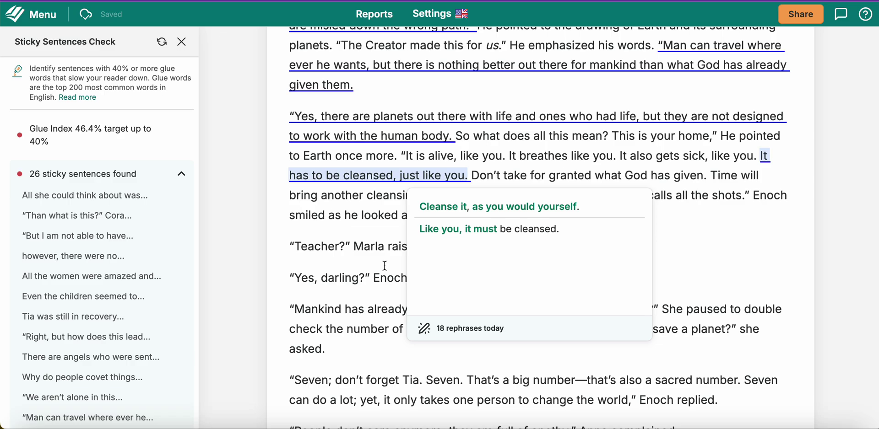
click(443, 239)
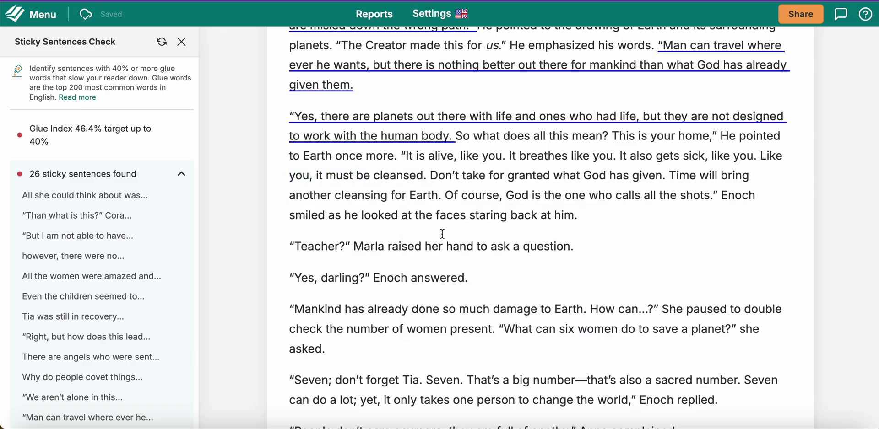
Step: Rephrase "Yes, there are planets out there" as "Some planets have life, but it's not suitable for humans." and restore the opening quotation mark
mouse_move(417, 125)
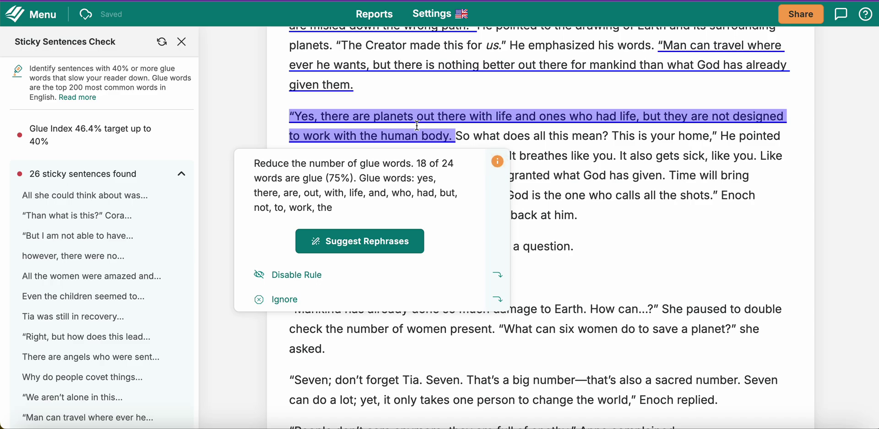
click(365, 242)
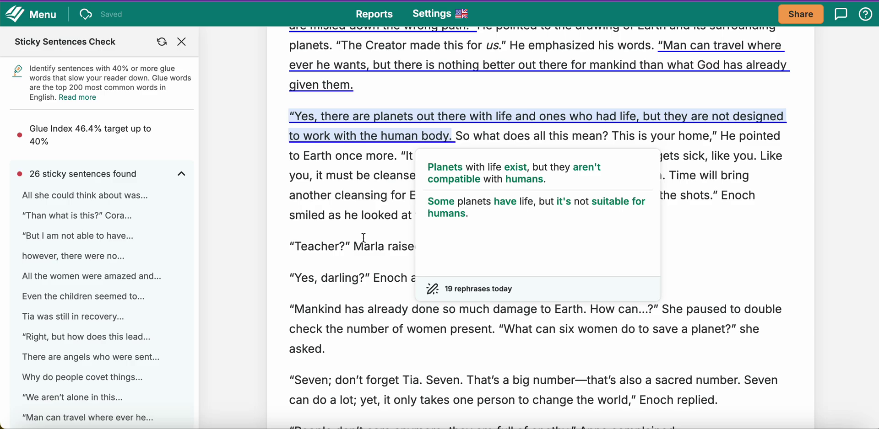
click(453, 211)
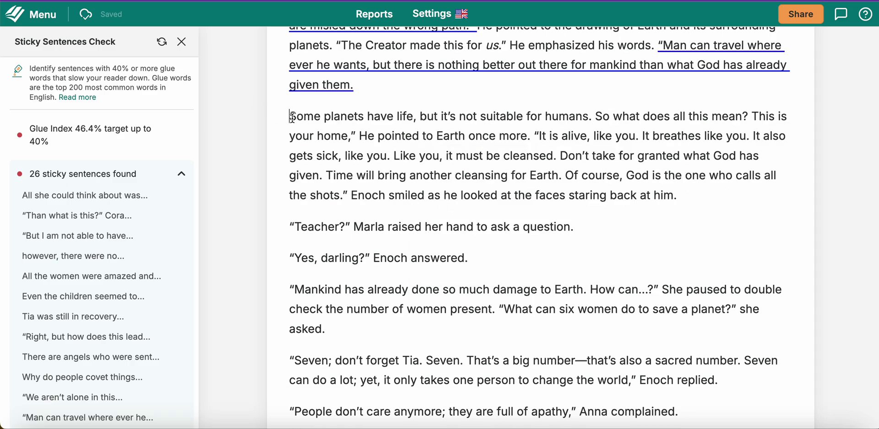
click(293, 117)
text(")
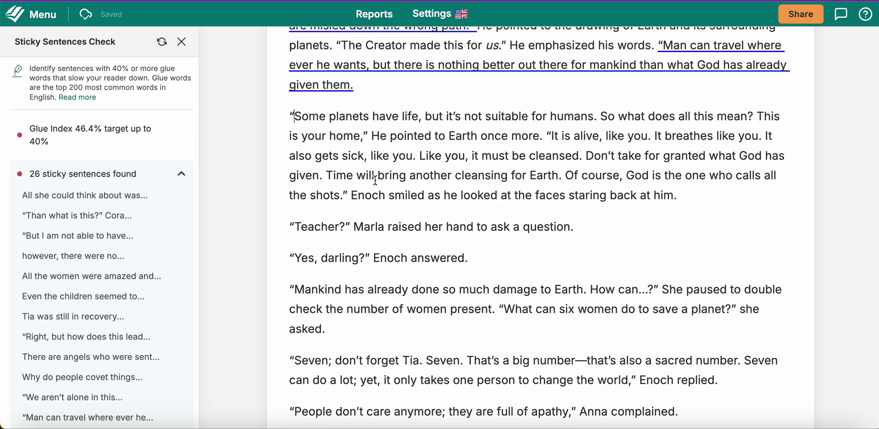
Step: Rephrase "Man can travel where ever he wants" with the suggestion "Humans can travel freely, but nothing surpasses God's gifts."
scroll(386, 158, up, 2)
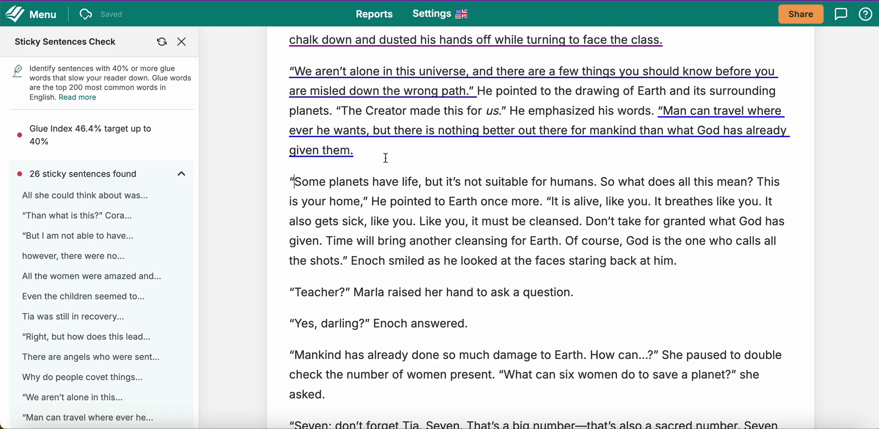
scroll(386, 158, up, 2)
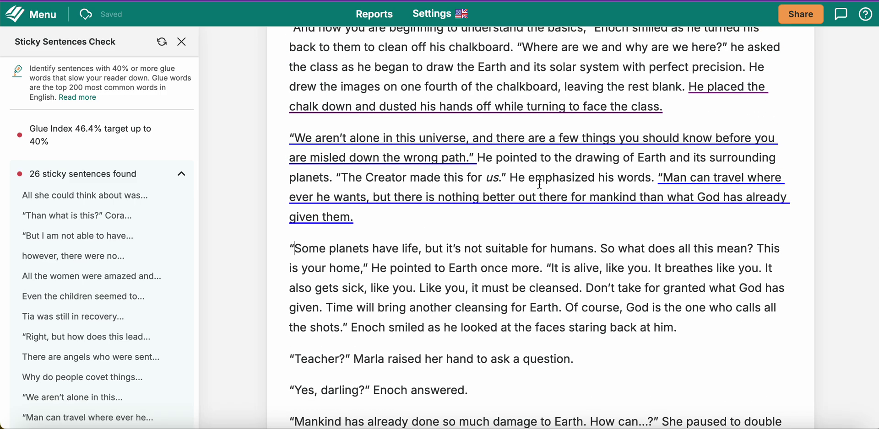
mouse_move(692, 185)
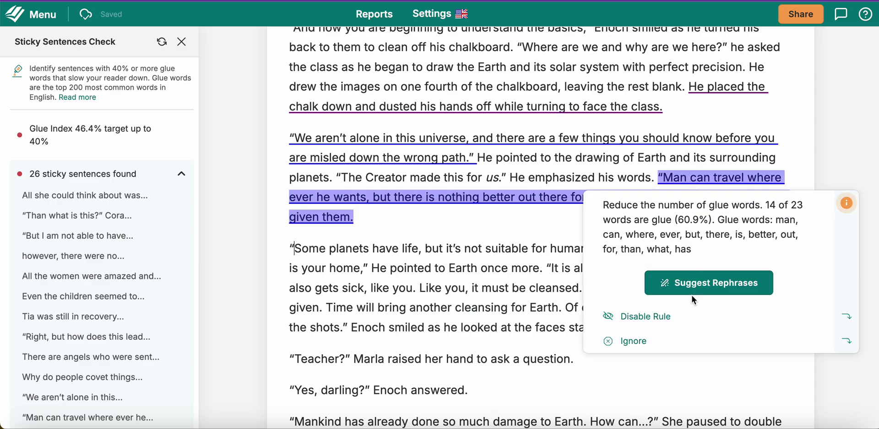
click(693, 290)
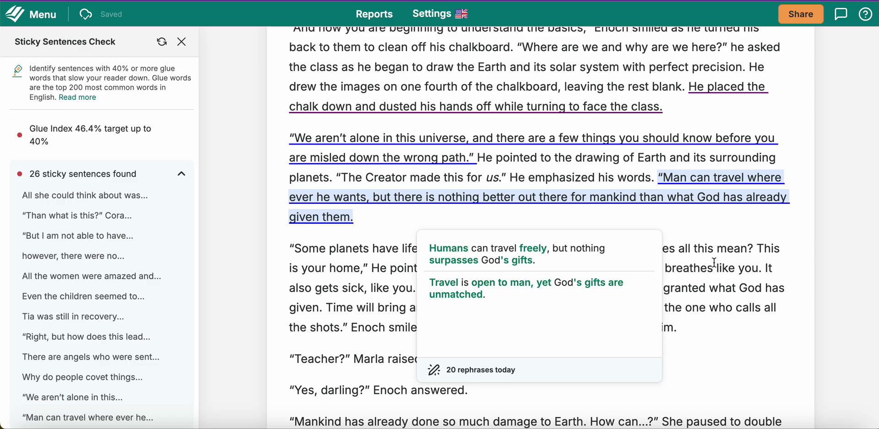
click(579, 256)
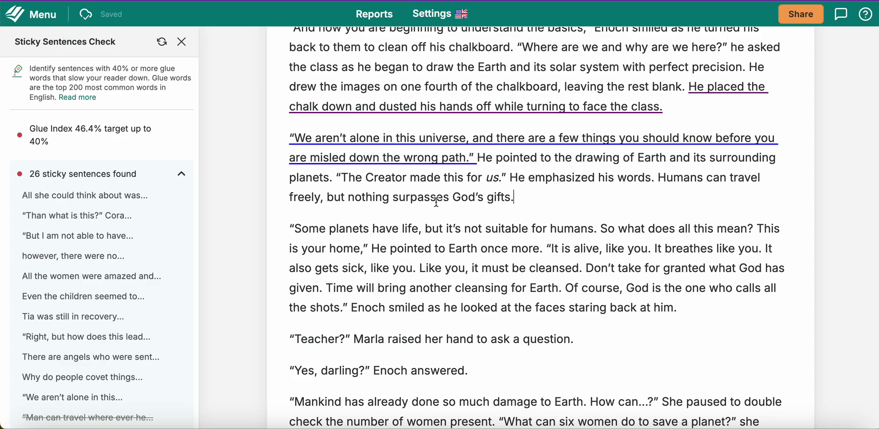
Step: Replace "We aren't alone in this universe" inside its quotation marks with the copied rephrase "Others exist in this universe, and you must know a few things before being led astray."
click(439, 142)
click(380, 268)
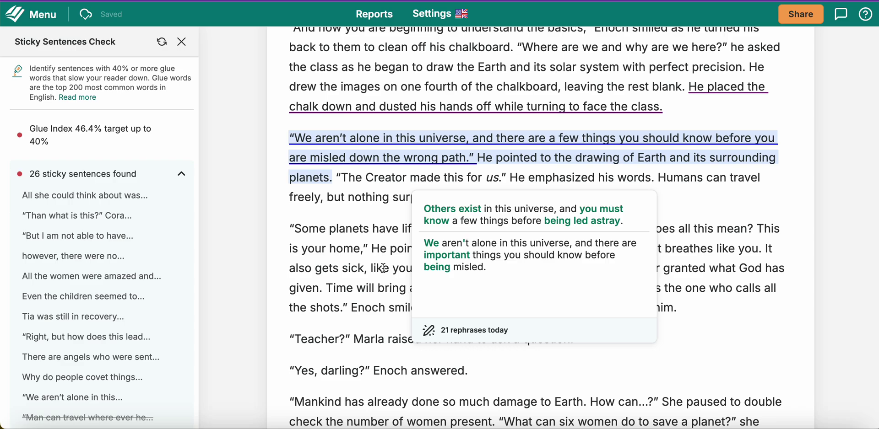
mouse_move(530, 225)
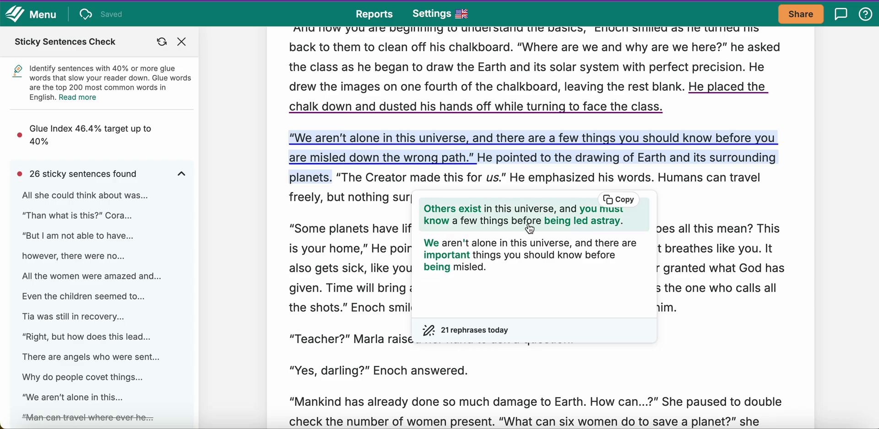
click(624, 202)
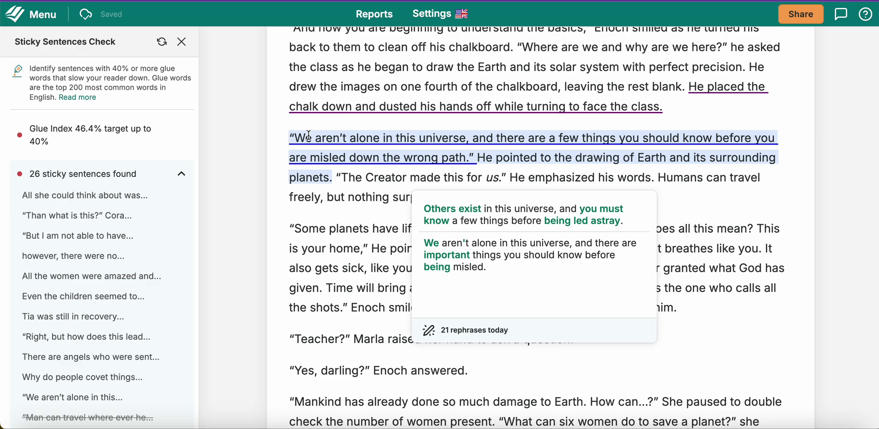
drag(297, 136, 472, 154)
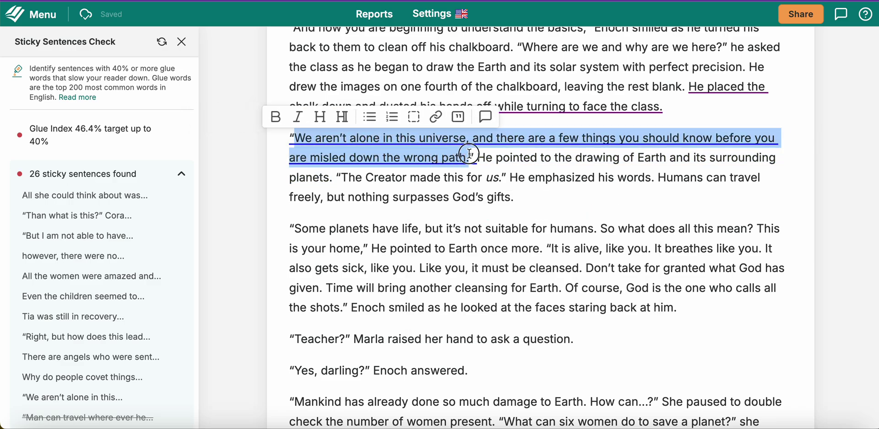
right_click(414, 147)
click(435, 224)
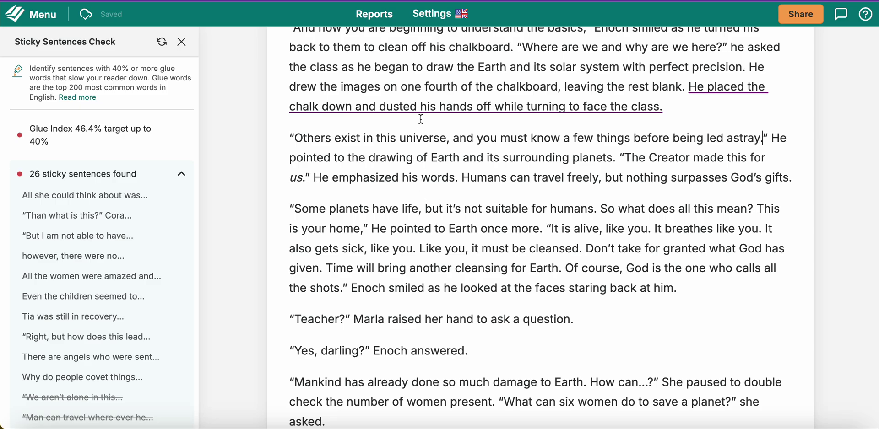
Step: Rephrase "He placed the chalk down" with the suggestion "Placing the chalk down, he brushed his hands and faced the class."
mouse_move(427, 108)
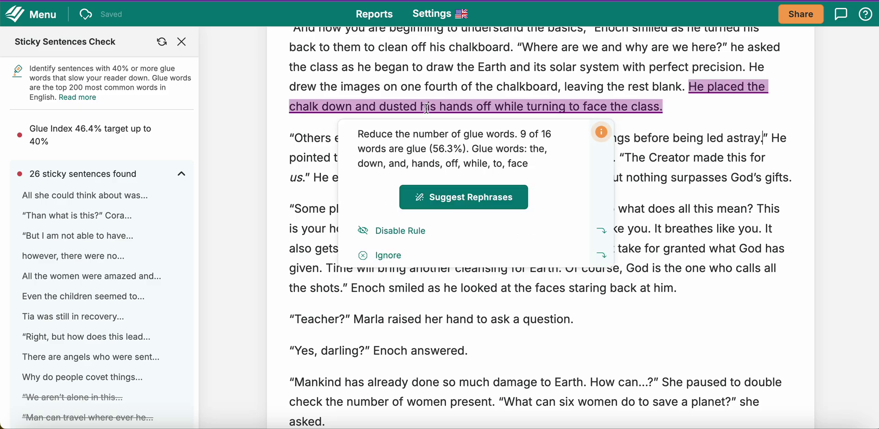
click(460, 192)
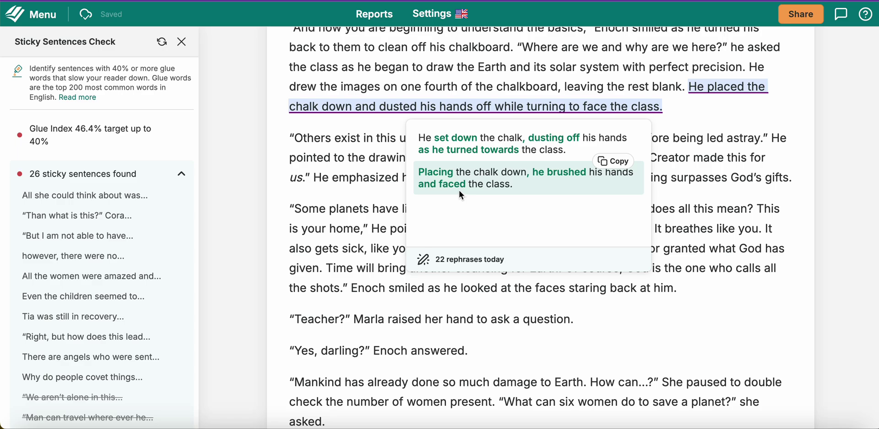
click(459, 191)
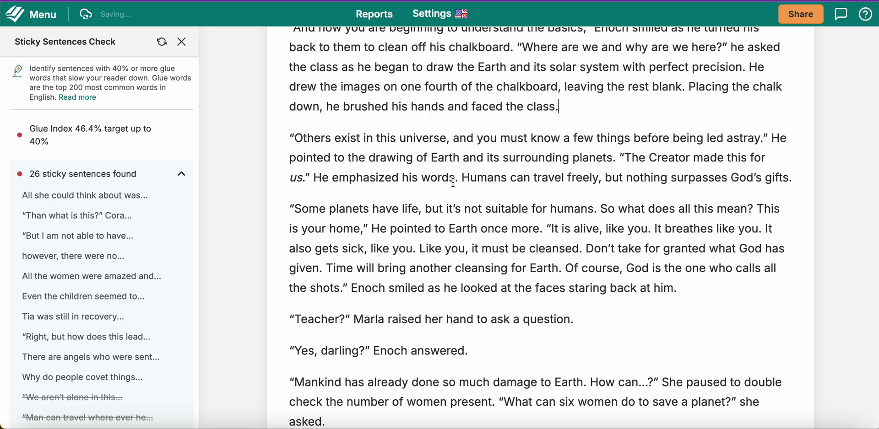
Step: Rephrase "Why do people covet things that are not their own?" as "Why do people desire what isn't theirs?"
scroll(457, 183, up, 3)
scroll(451, 188, up, 5)
scroll(451, 188, up, 4)
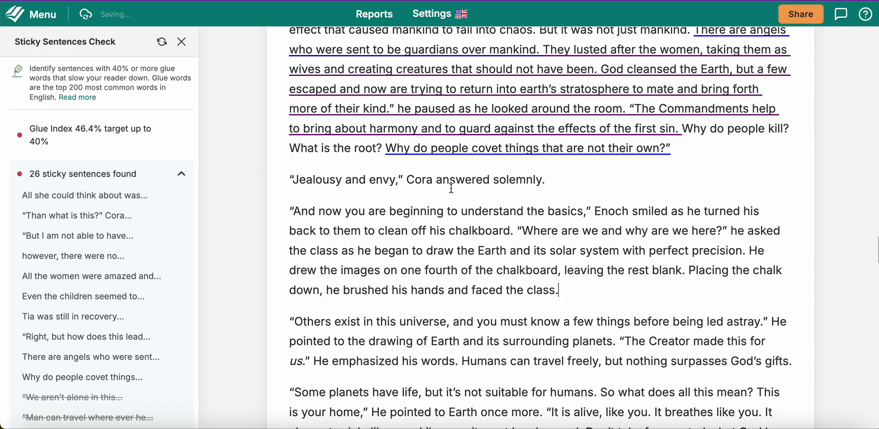
scroll(451, 188, up, 1)
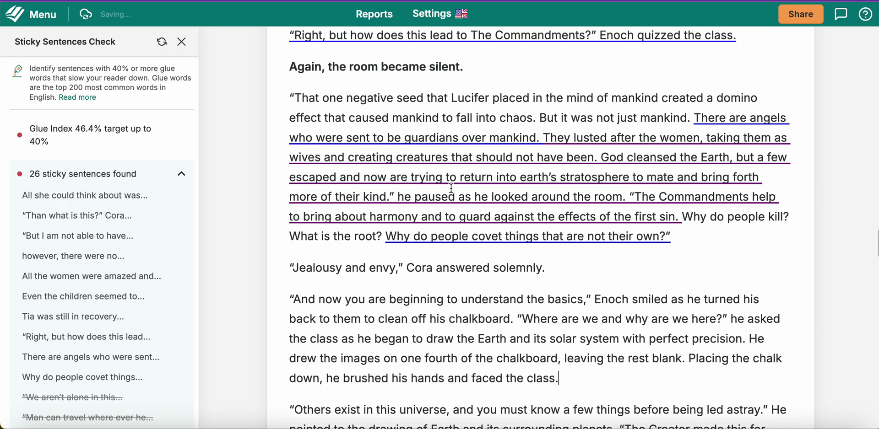
scroll(451, 188, down, 1)
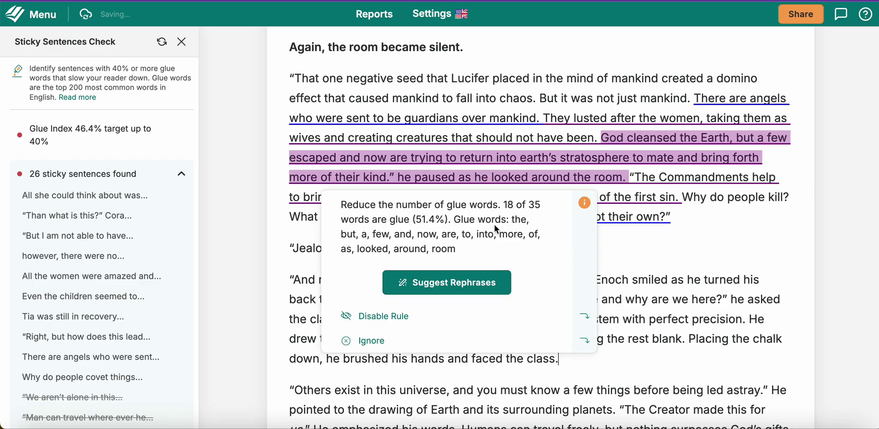
mouse_move(690, 178)
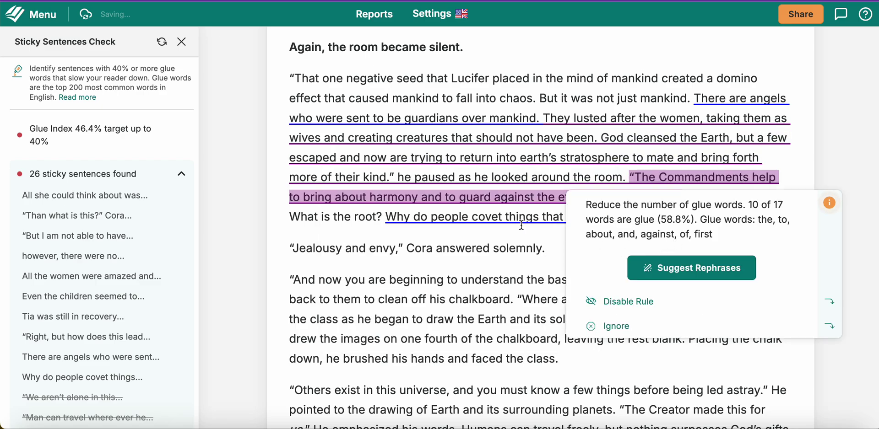
mouse_move(511, 219)
click(526, 308)
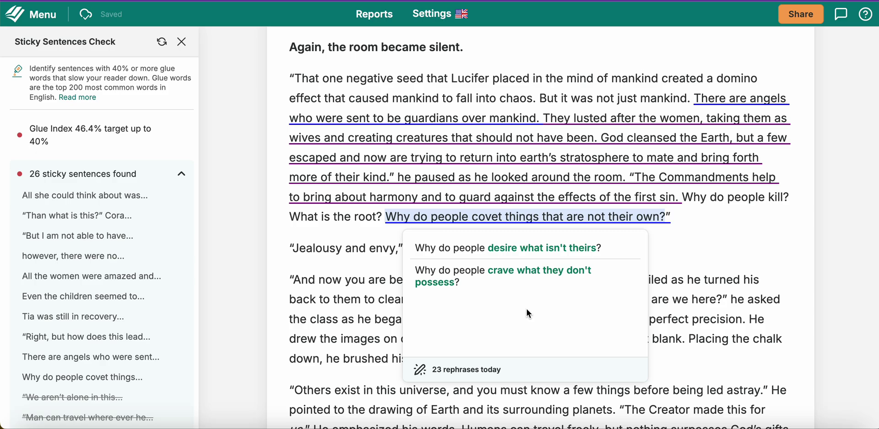
click(497, 253)
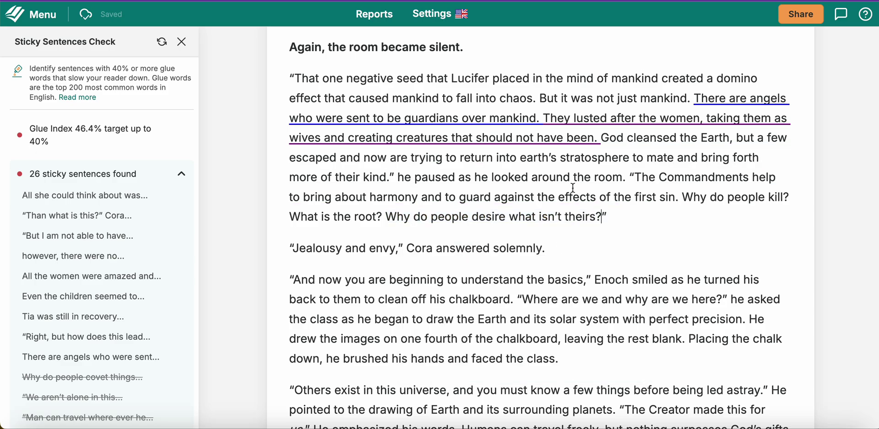
Step: Rephrase "They lusted after the women" with the suggestion "They craved women, marrying them and giving birth to unnatural beings."
mouse_move(557, 115)
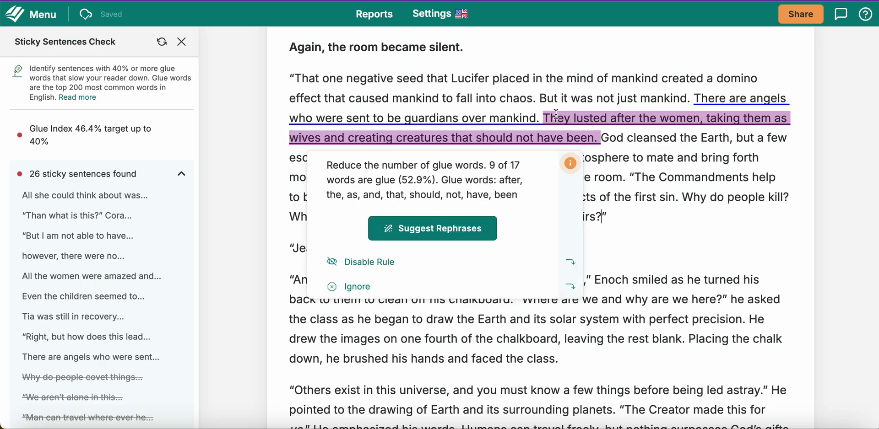
click(471, 231)
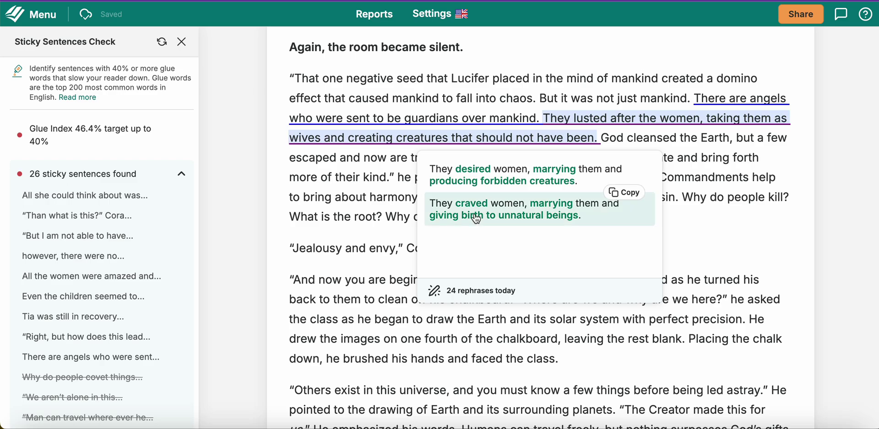
click(476, 220)
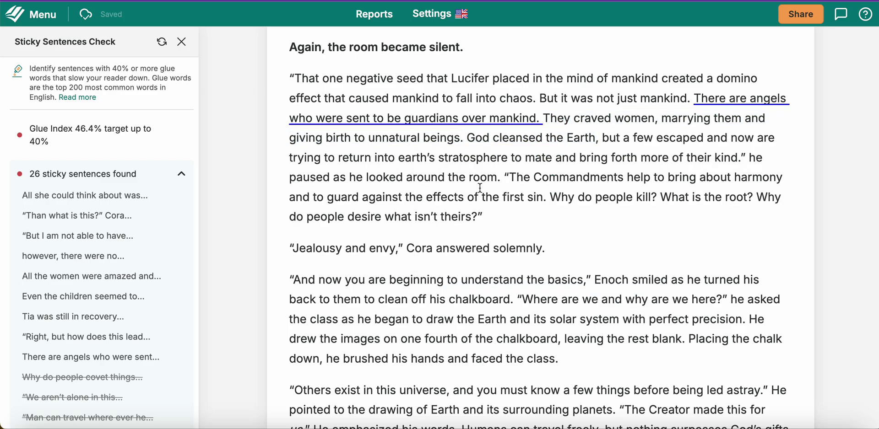
Step: Rephrase "There are angels who were sent to be guardians over mankind" with the suggestion "Some angels were sent to guard mankind."
click(738, 100)
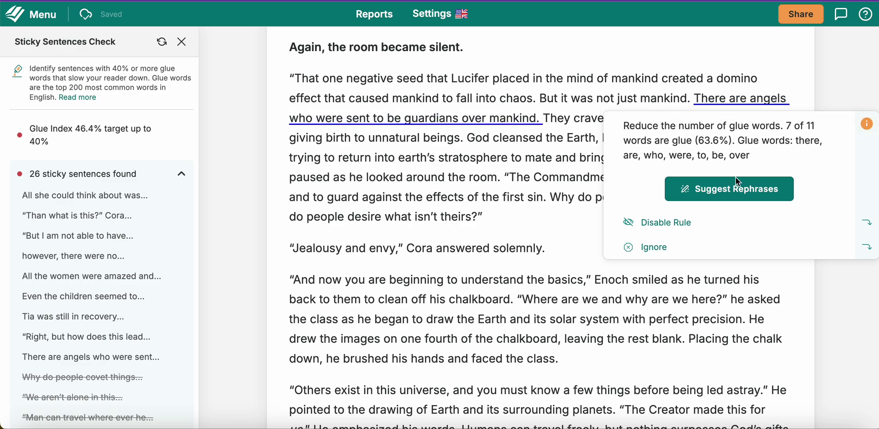
click(734, 189)
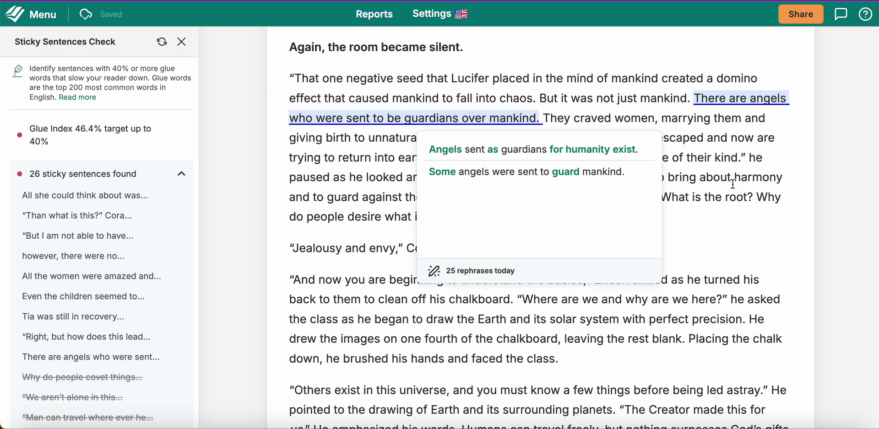
click(596, 179)
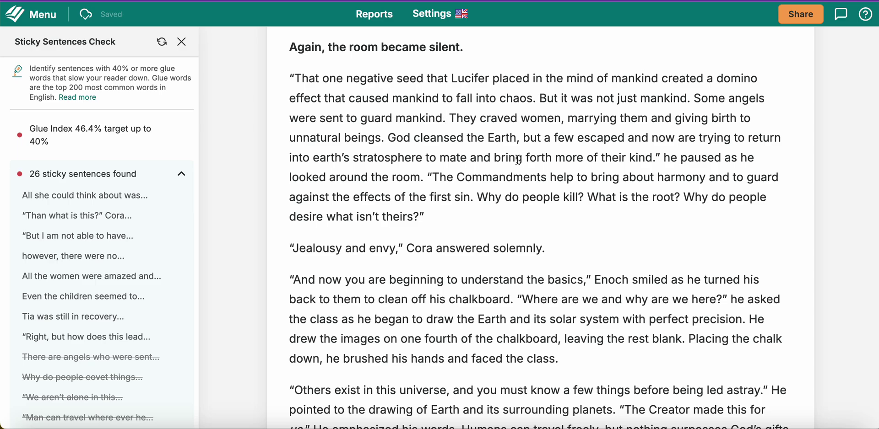
Step: Replace Enoch's quoted "Right, but how does this lead" question with the copied rephrase "How does this lead to The Commandments?", keeping a single question mark
scroll(518, 160, up, 2)
scroll(518, 161, up, 2)
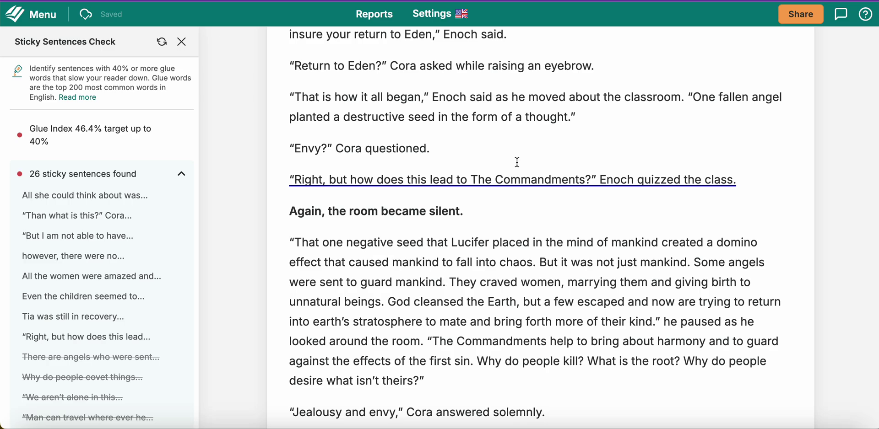
click(402, 181)
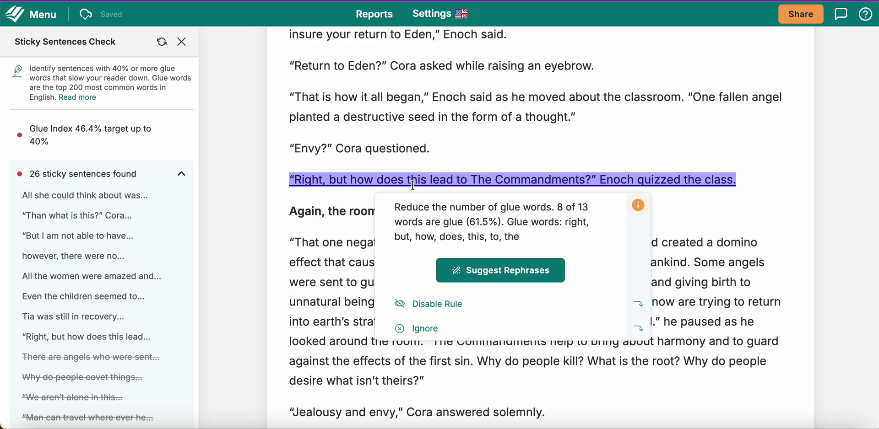
click(487, 271)
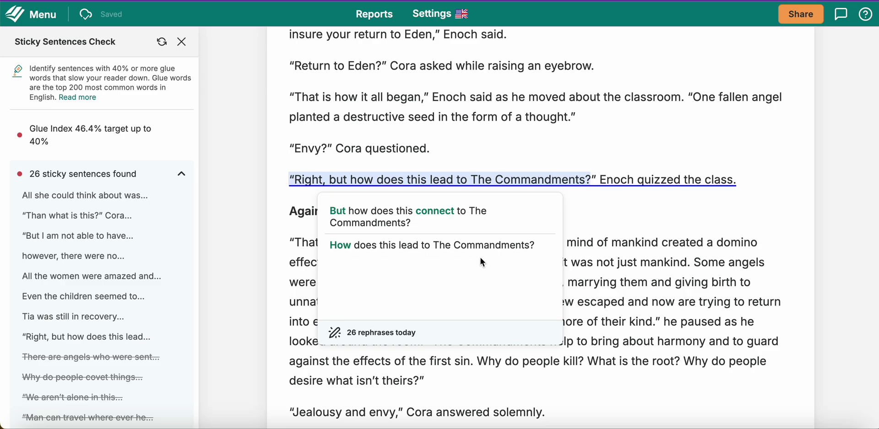
mouse_move(527, 239)
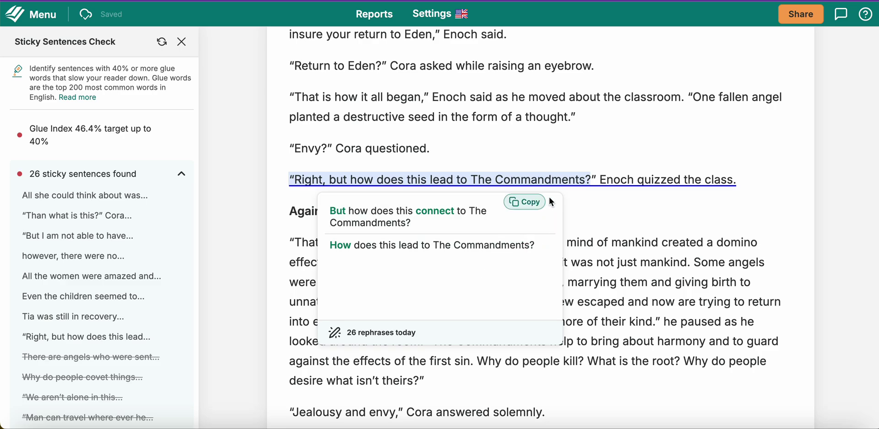
click(585, 181)
drag(585, 182, 292, 186)
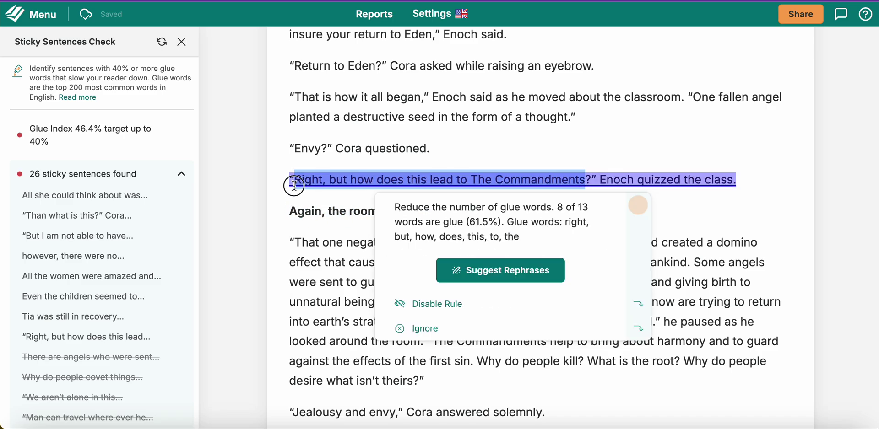
right_click(308, 184)
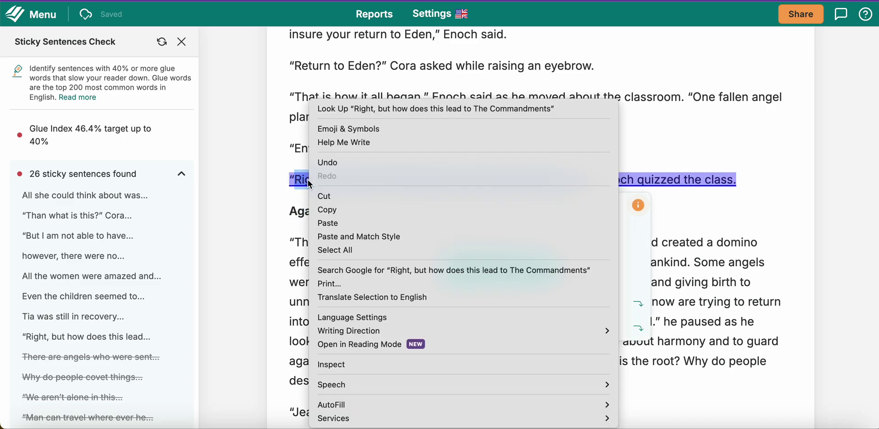
click(337, 223)
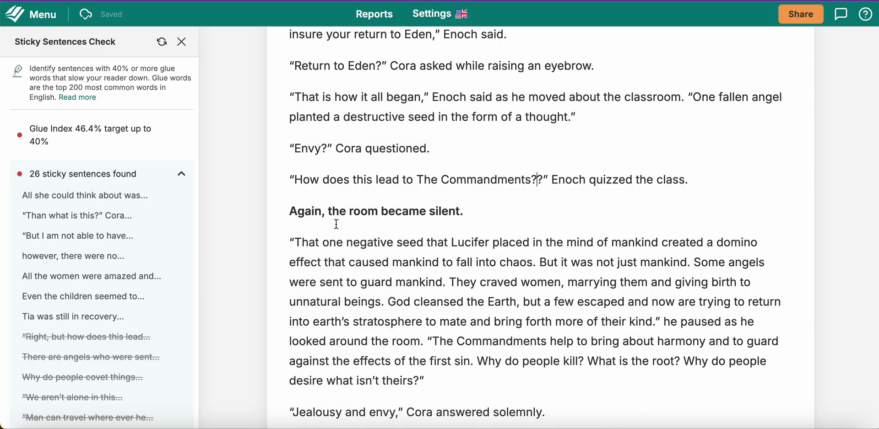
key(BackSpace)
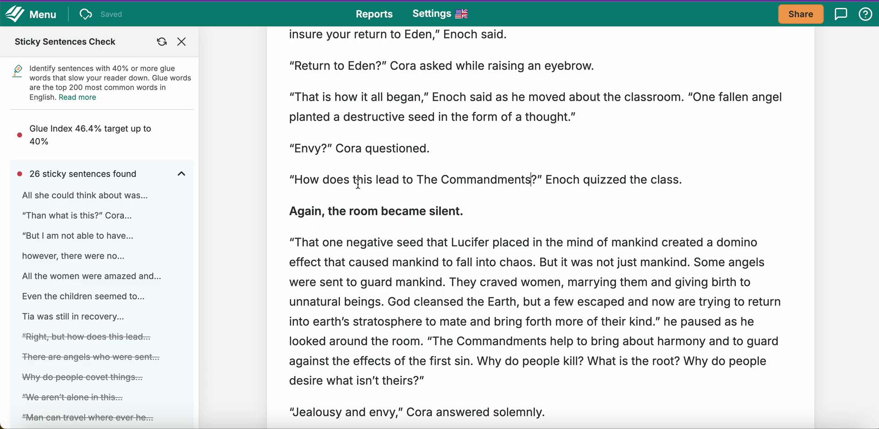
Step: Rephrase "Tia was still in recovery after losing so much blood" with the suggestion "Tia recovering from severe blood loss."
scroll(426, 120, up, 8)
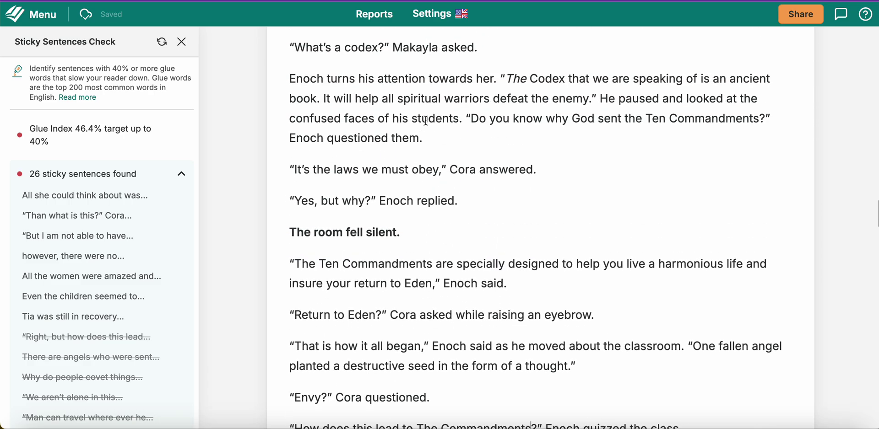
scroll(425, 120, up, 2)
scroll(426, 120, up, 6)
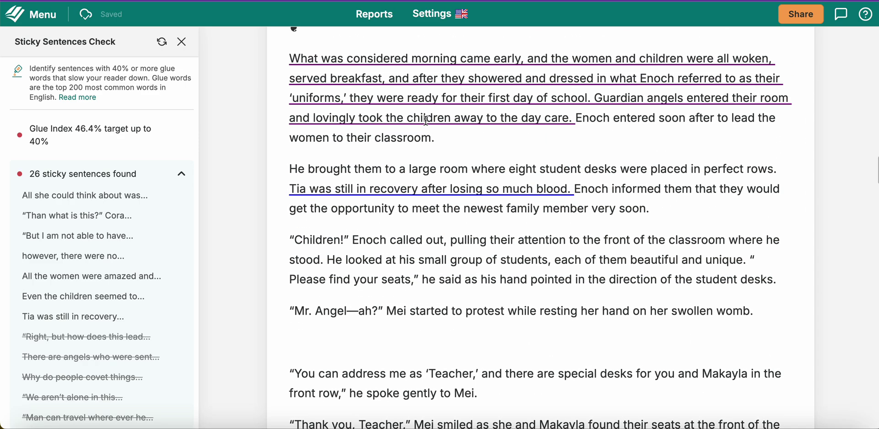
click(370, 189)
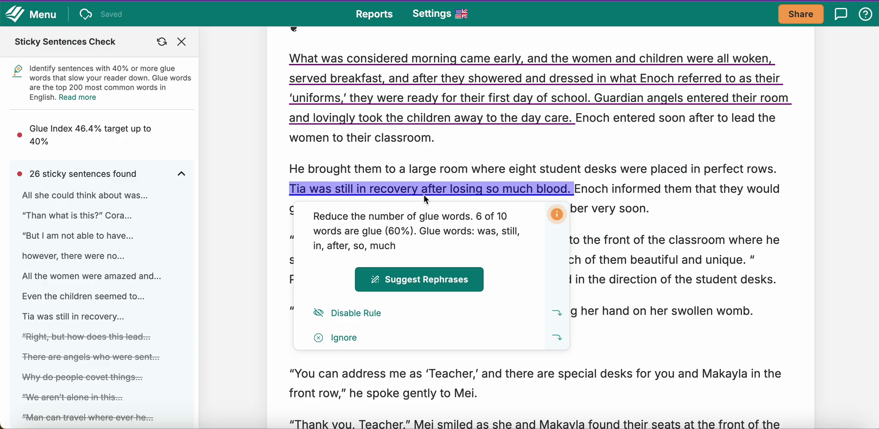
click(403, 279)
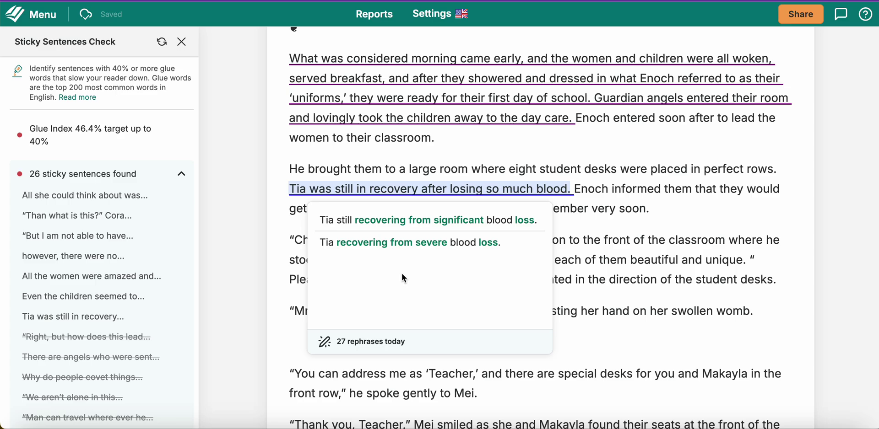
click(393, 245)
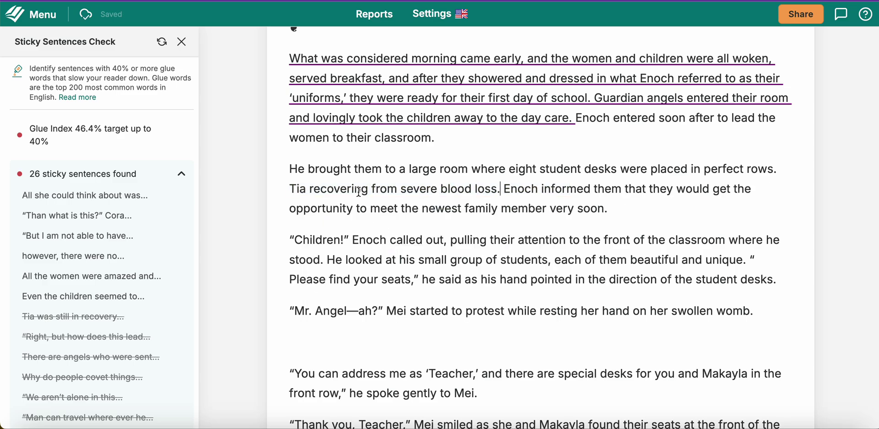
Step: Rephrase "What was considered morning came early" with the suggestion beginning "Morning arrived early, awakening the women and children."
scroll(359, 192, up, 3)
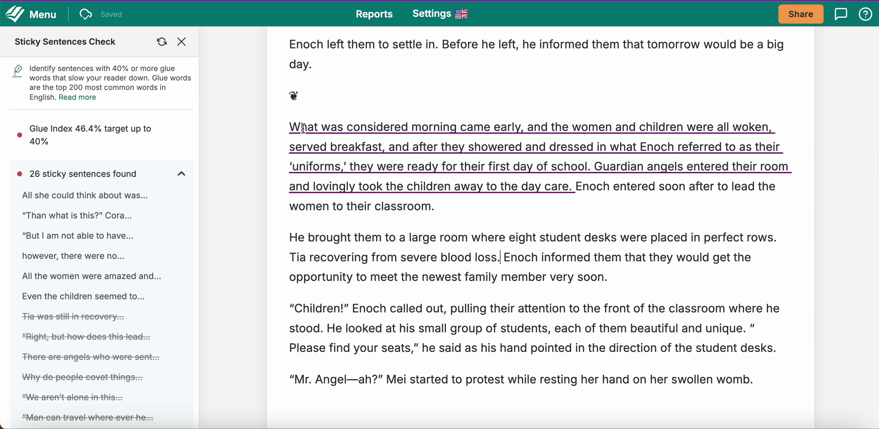
mouse_move(301, 128)
mouse_move(483, 145)
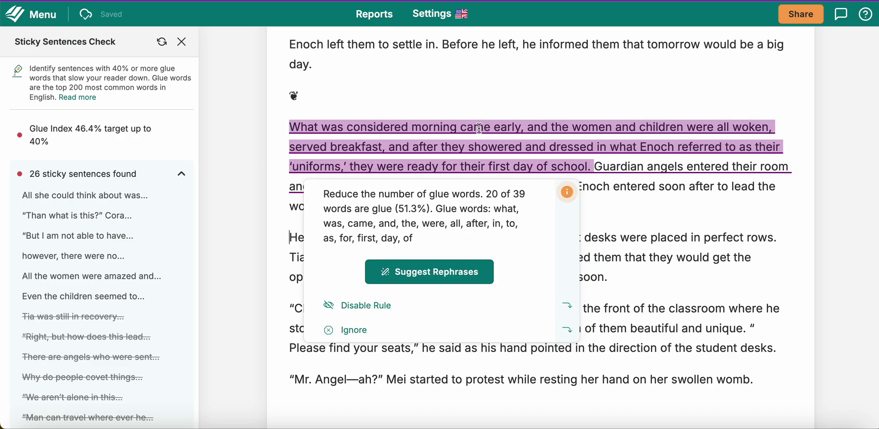
click(440, 271)
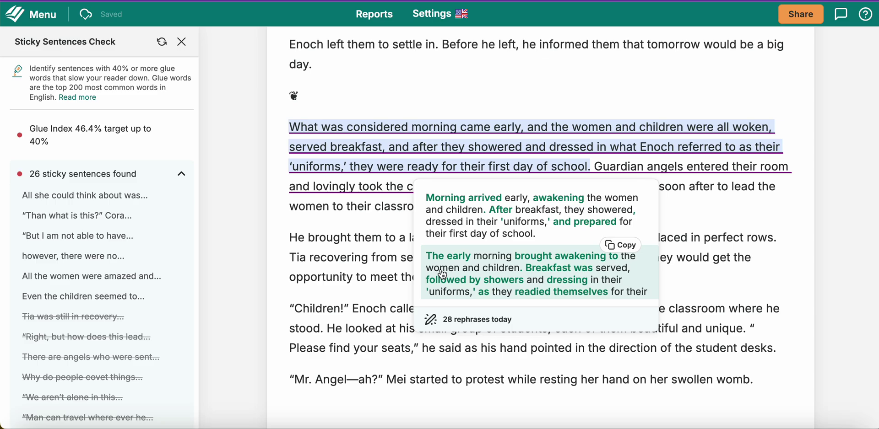
click(487, 229)
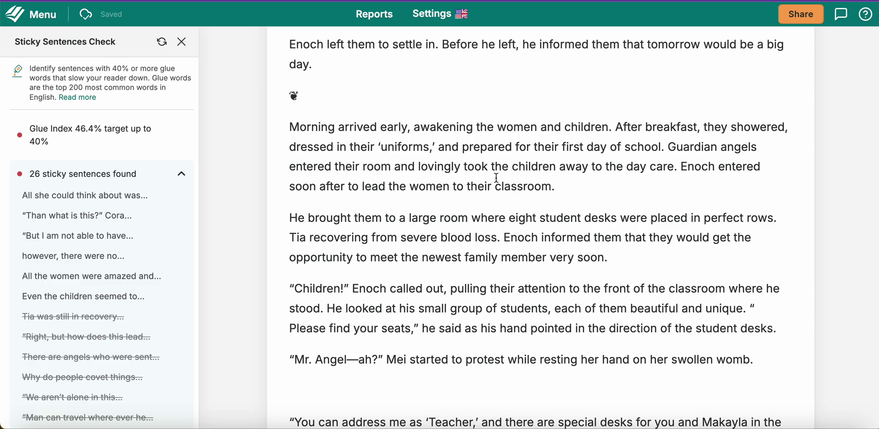
Step: Rephrase "All the women were amazed and humbled" with the suggestion "The women felt amazed and humbled to be in such a sacred place."
scroll(496, 178, up, 3)
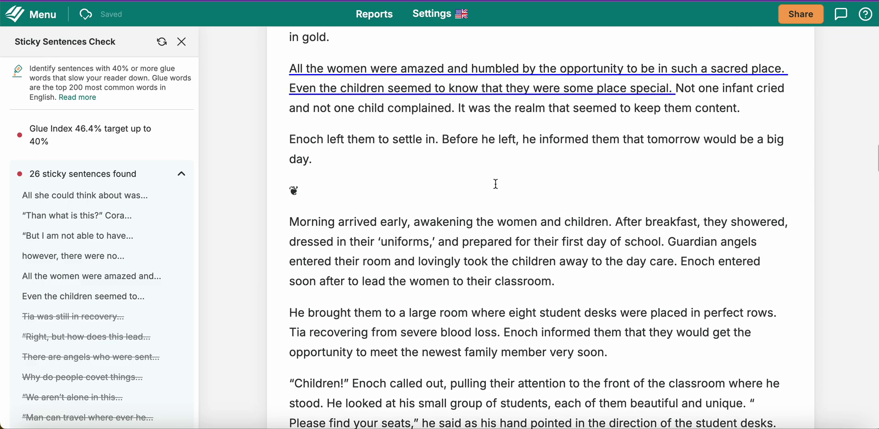
scroll(496, 184, up, 2)
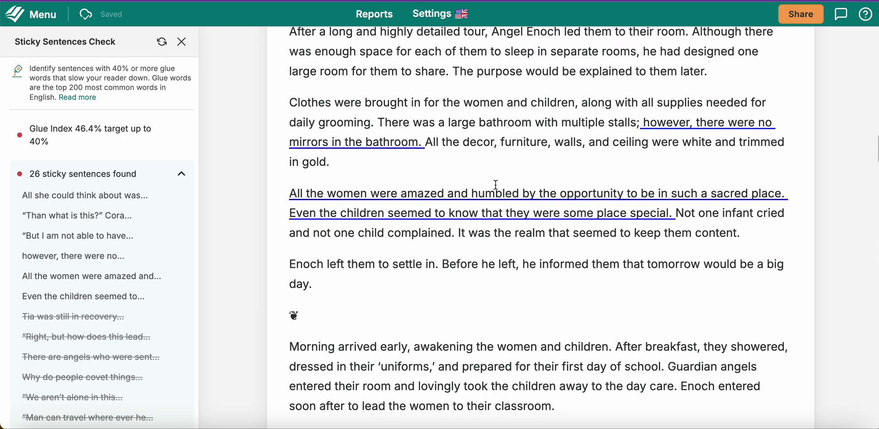
click(496, 203)
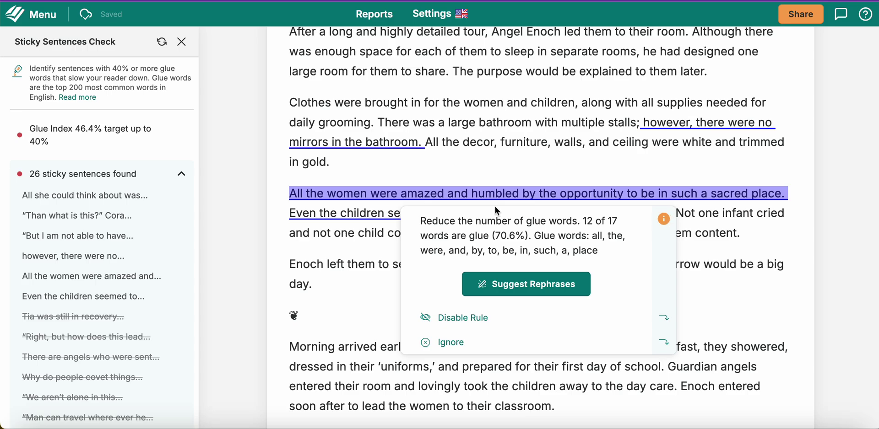
click(508, 283)
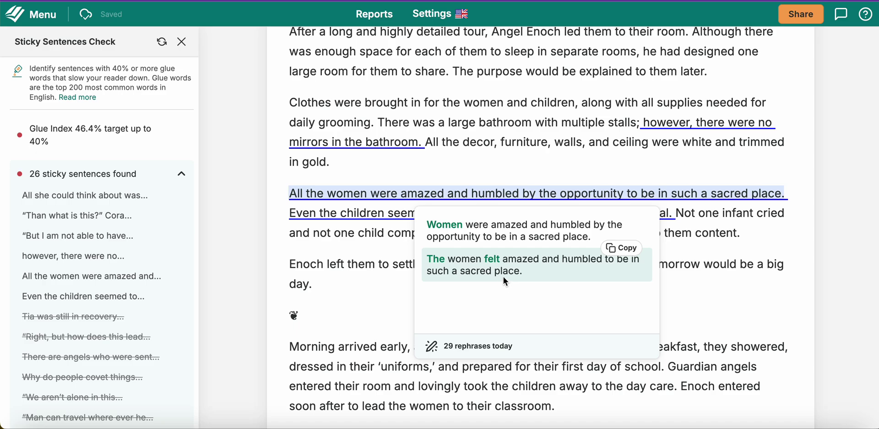
click(503, 277)
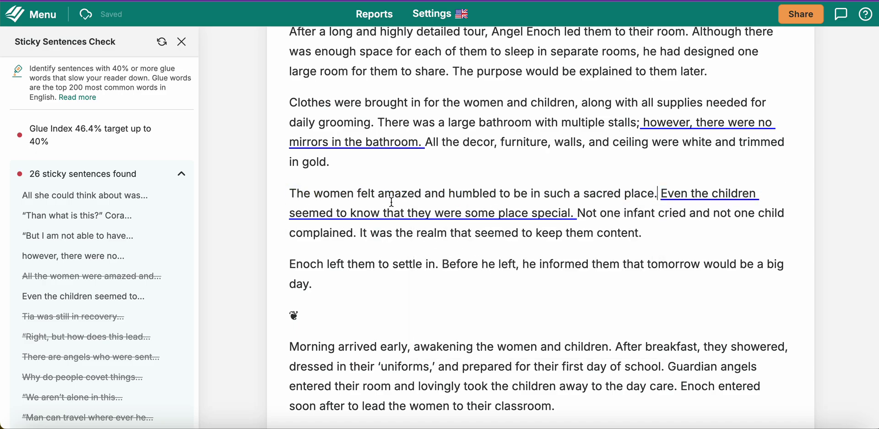
Step: Rephrase "Even the children seemed to know" with the suggestion "Even the kids sensed they were somewhere extraordinary."
mouse_move(692, 200)
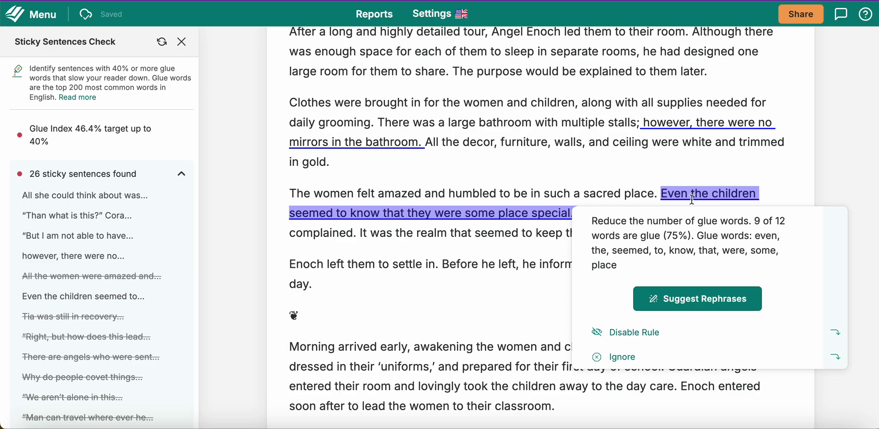
click(711, 299)
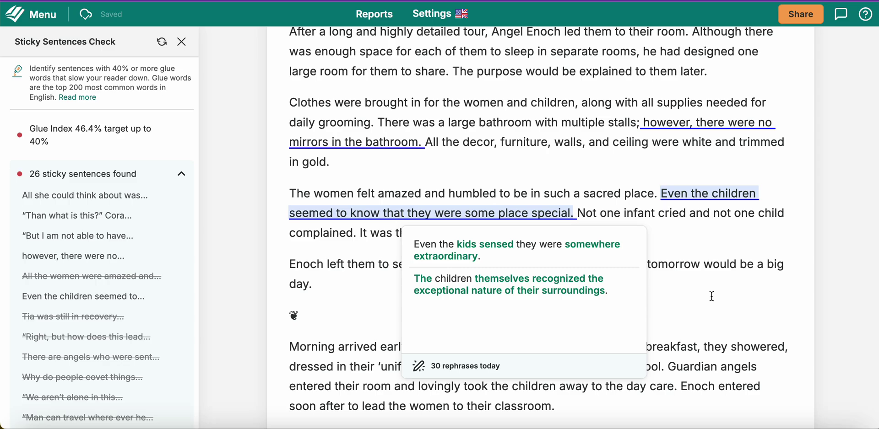
click(579, 255)
scroll(544, 156, up, 2)
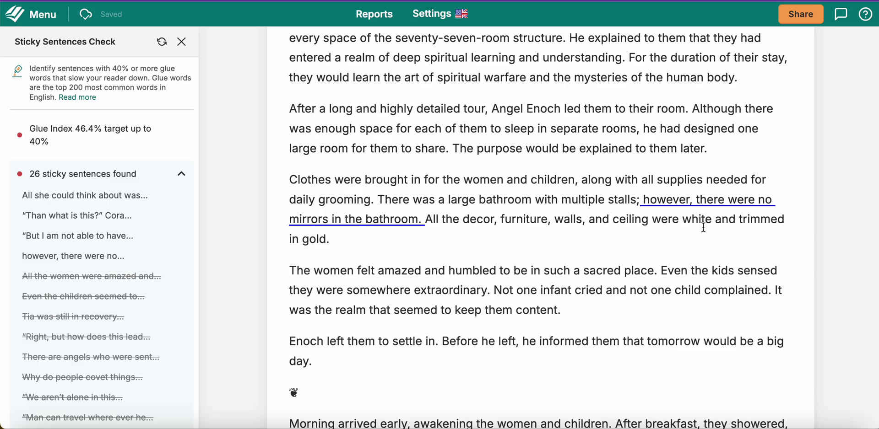
click(679, 202)
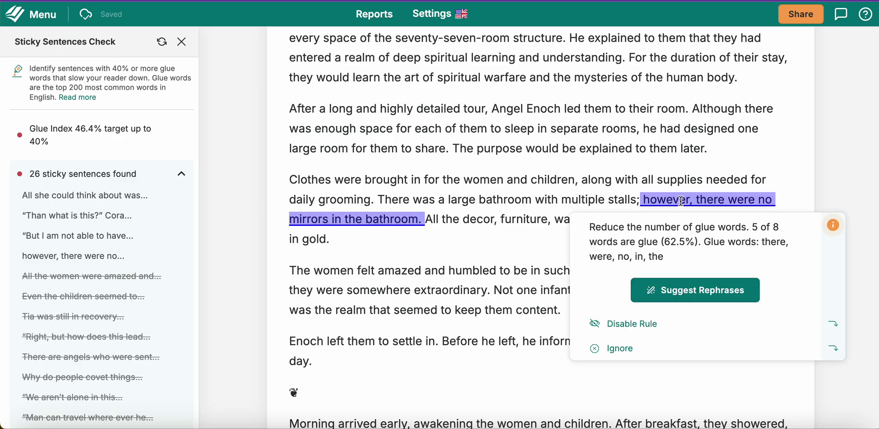
click(695, 297)
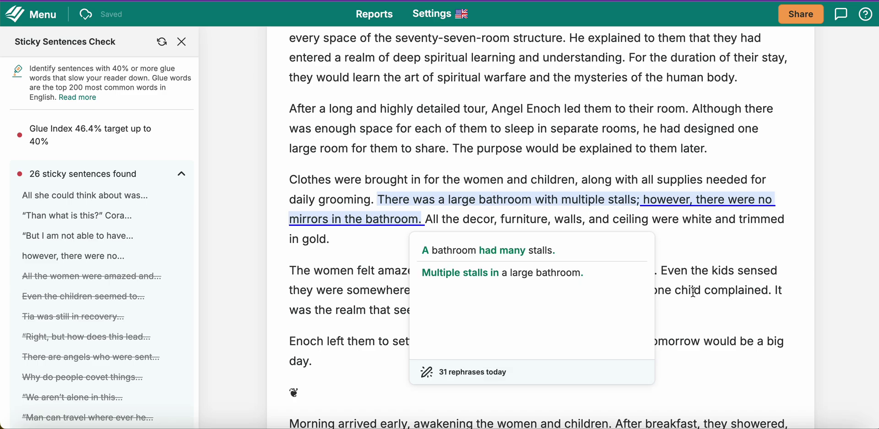
click(729, 221)
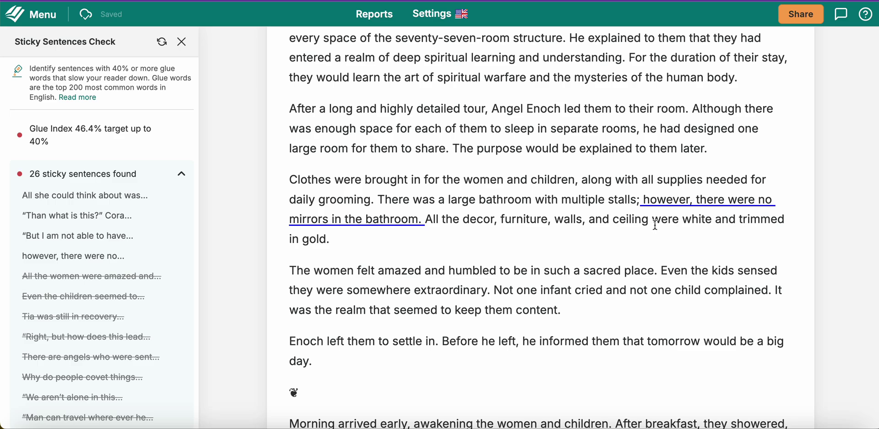
Step: Replace "however, there were no mirrors in the bathroom" with "not a vanity mirror in sight."
click(643, 202)
drag(643, 202, 420, 223)
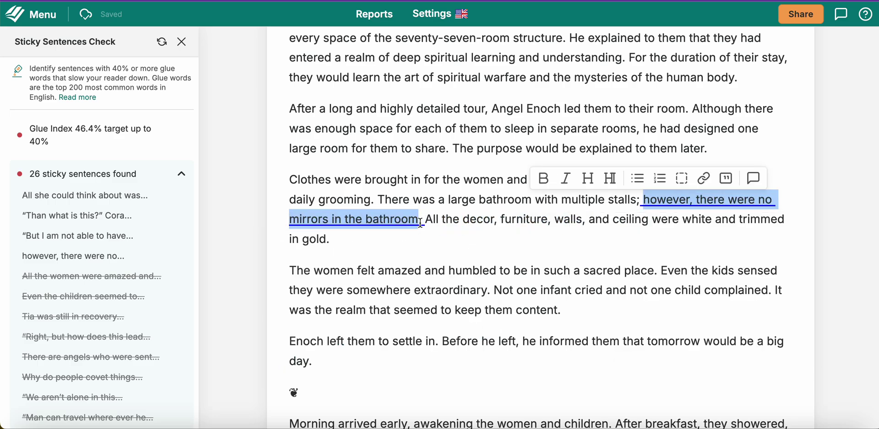
text(not a)
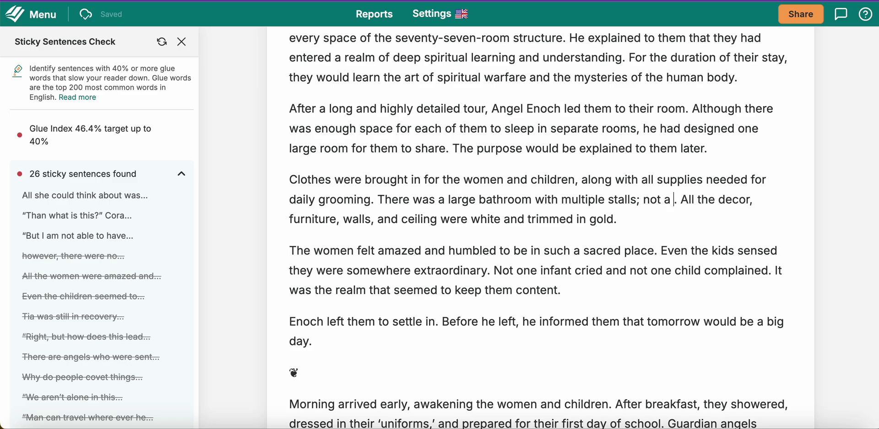
text(vanity m)
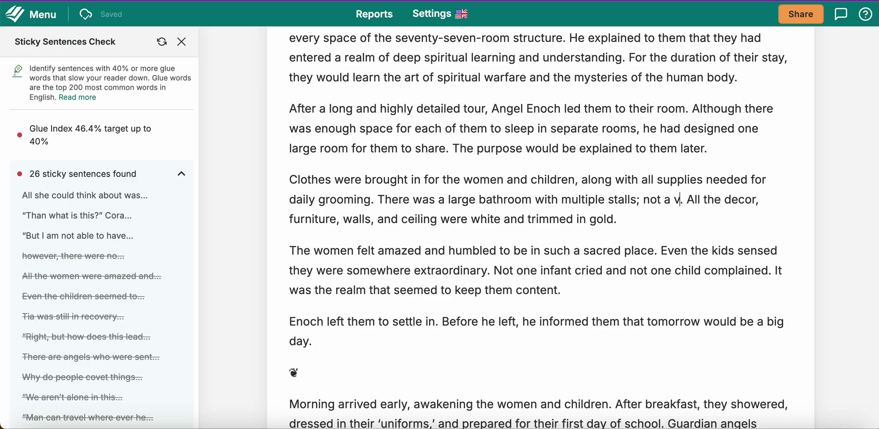
text(irro)
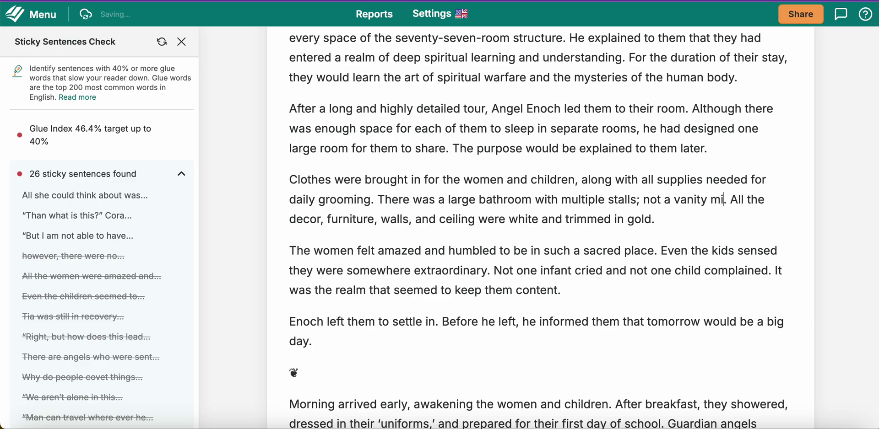
text(r in s)
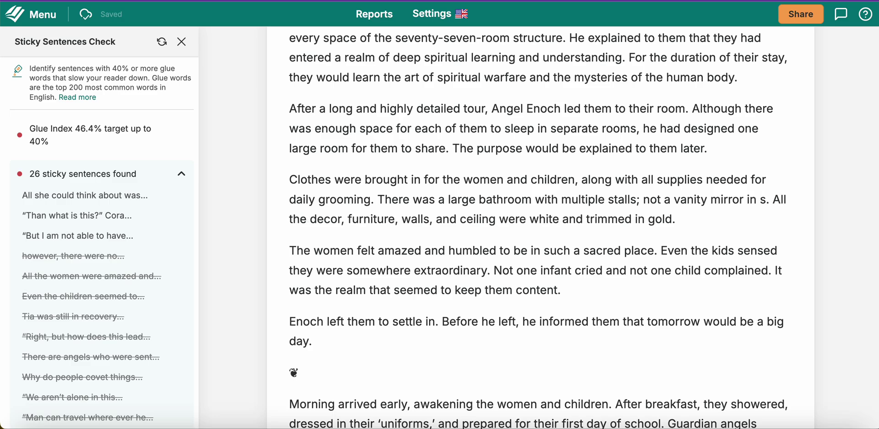
text(ight)
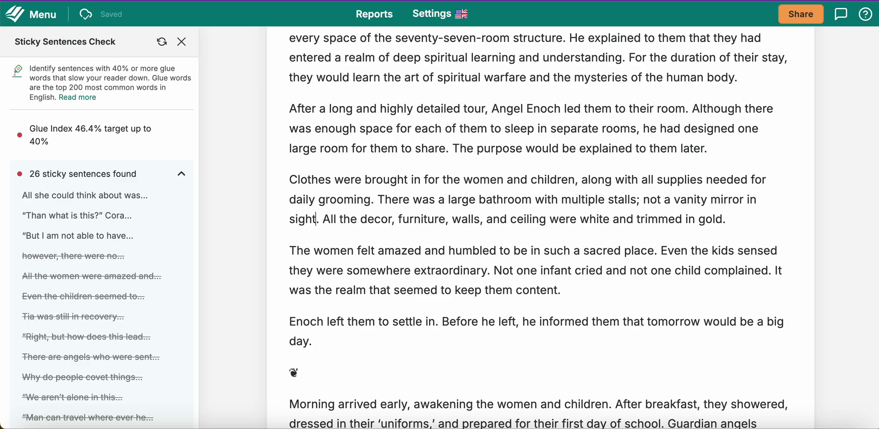
text(.)
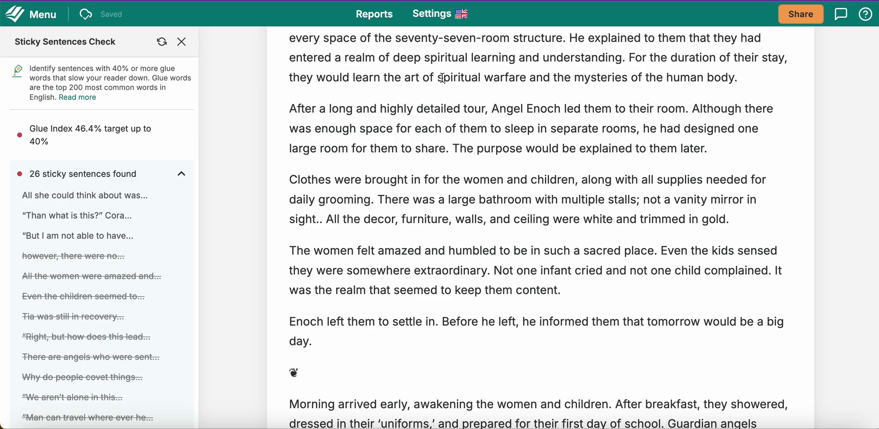
Step: Rewrite Cora's line "But I am not able to have children" as "But I can't have children."
scroll(426, 264, up, 8)
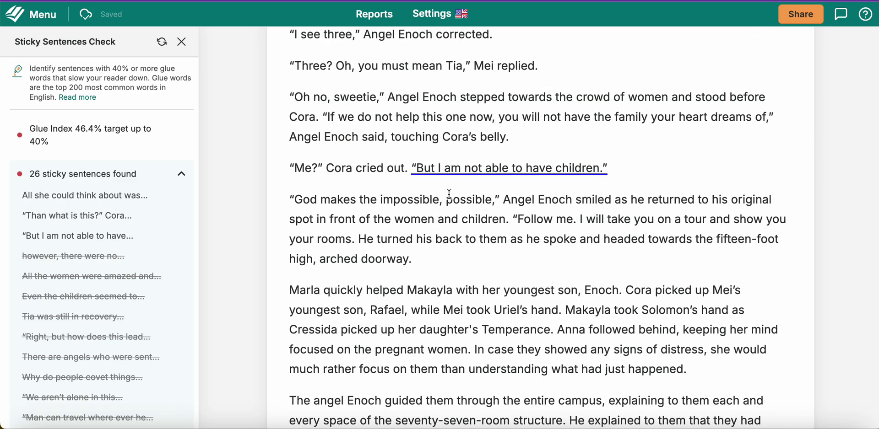
click(600, 171)
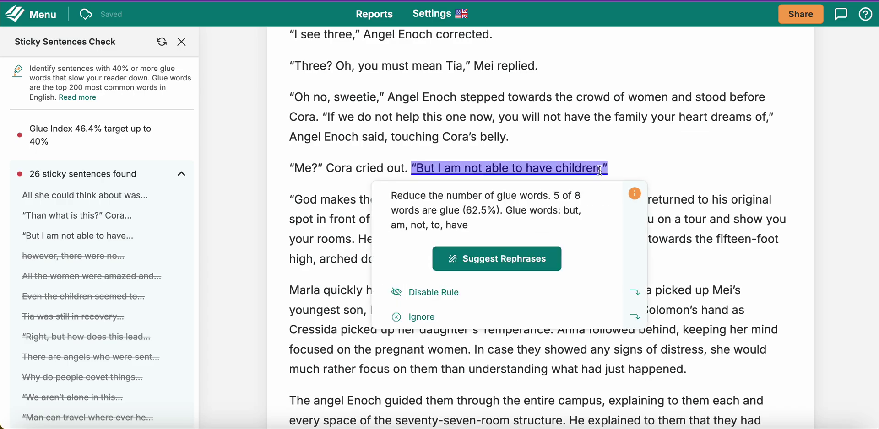
click(600, 171)
key(BackSpace)
key(BackSpace)
key(BackSpace)
key(BackSpace)
key(BackSpace)
key(BackSpace)
key(BackSpace)
key(BackSpace)
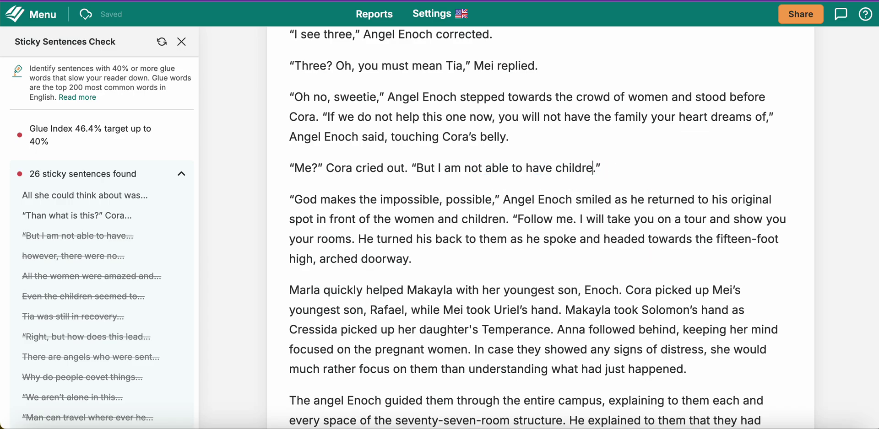
key(BackSpace)
key(BackSpace)
key(BackSpace)
key(BackSpace)
key(BackSpace)
key(BackSpace)
key(BackSpace)
key(BackSpace)
key(BackSpace)
key(BackSpace)
key(BackSpace)
key(BackSpace)
key(BackSpace)
key(BackSpace)
key(BackSpace)
key(BackSpace)
key(BackSpace)
key(BackSpace)
key(BackSpace)
key(BackSpace)
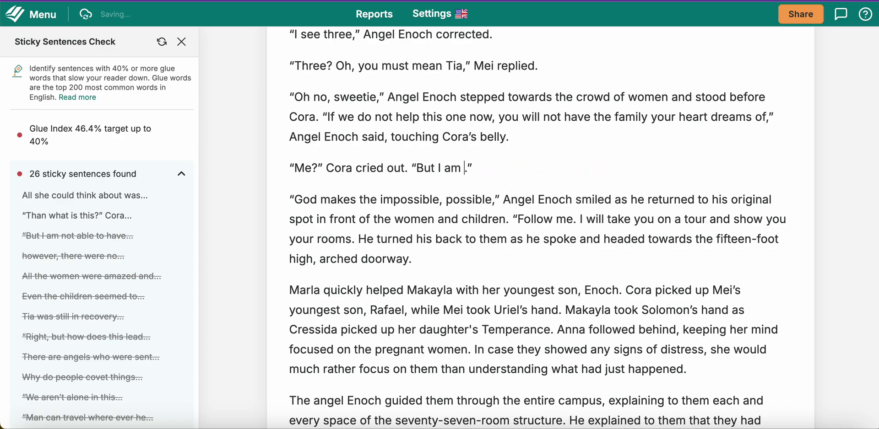
text(can)
text('t have chil)
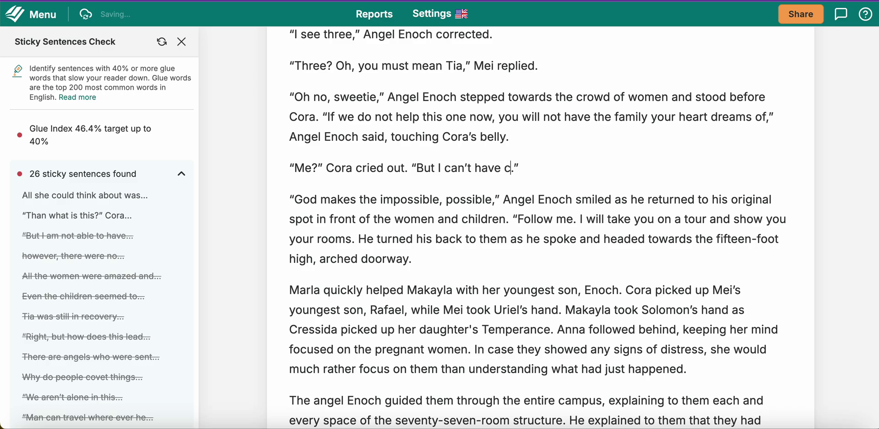
text(dren)
Step: Rewrite Cora's question "Than what is this?" as "What is this?"
scroll(588, 192, up, 12)
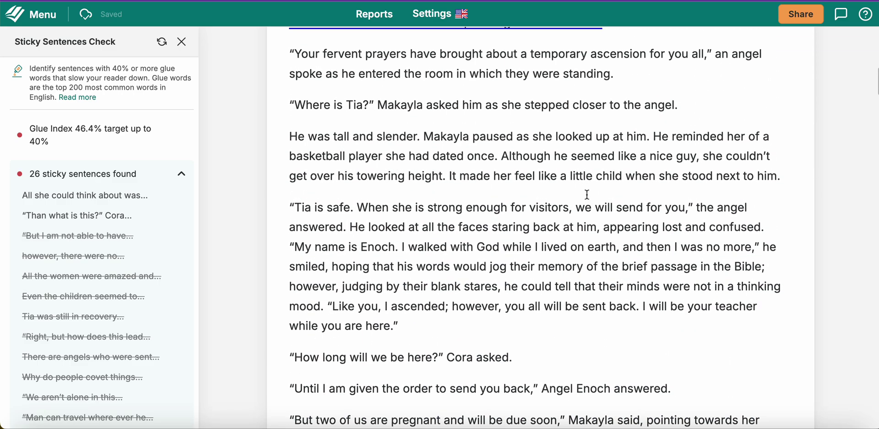
scroll(587, 194, up, 2)
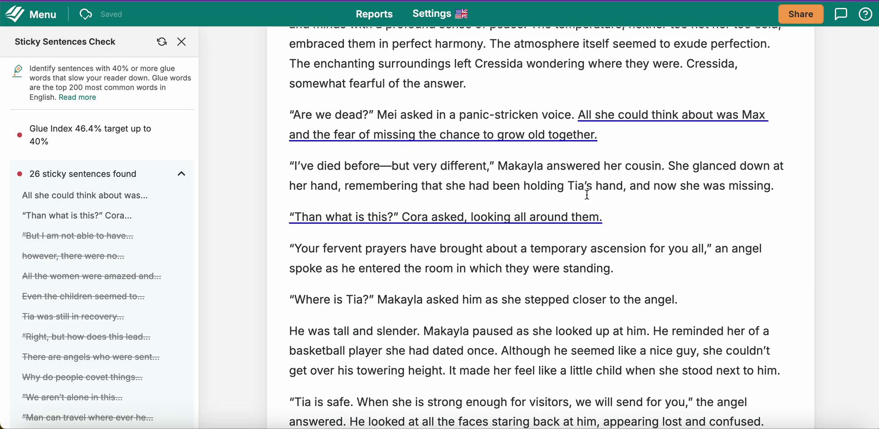
click(516, 225)
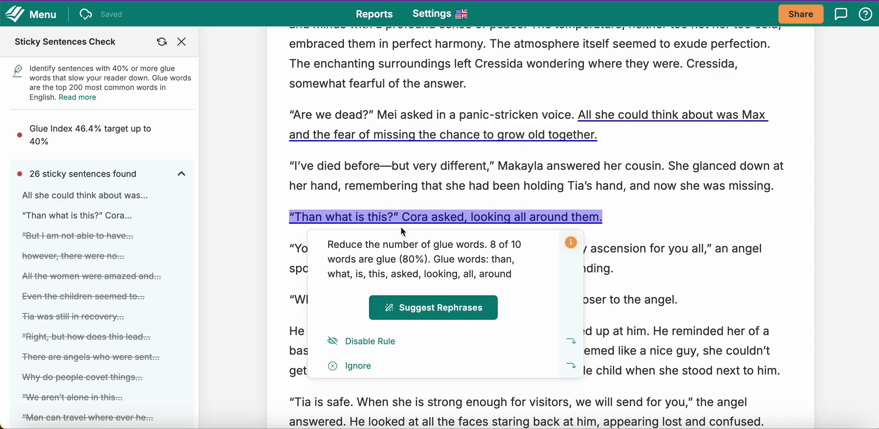
click(386, 221)
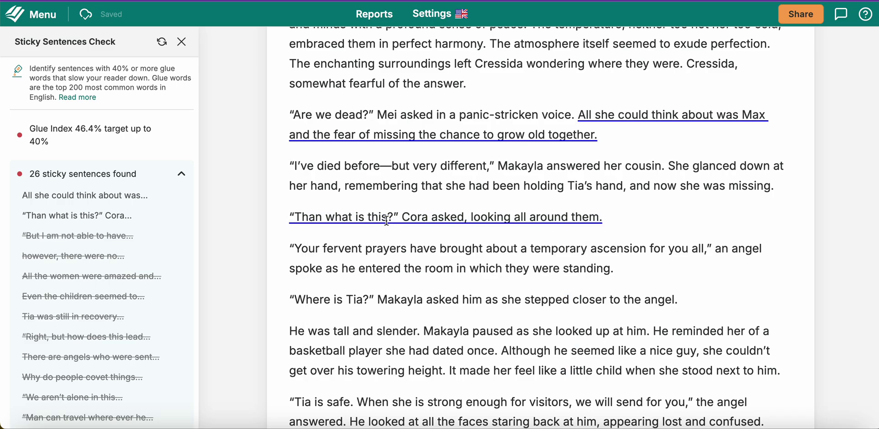
key(BackSpace)
key(BackSpace)
key(BackSpace)
key(BackSpace)
key(BackSpace)
key(BackSpace)
key(BackSpace)
key(BackSpace)
key(BackSpace)
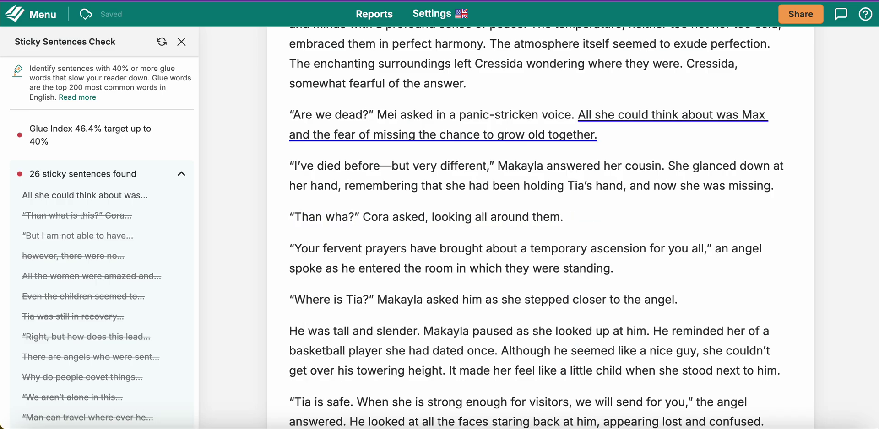
key(BackSpace)
key(BackSpace)
key(BackSpace)
key(BackSpace)
key(BackSpace)
key(BackSpace)
key(BackSpace)
key(BackSpace)
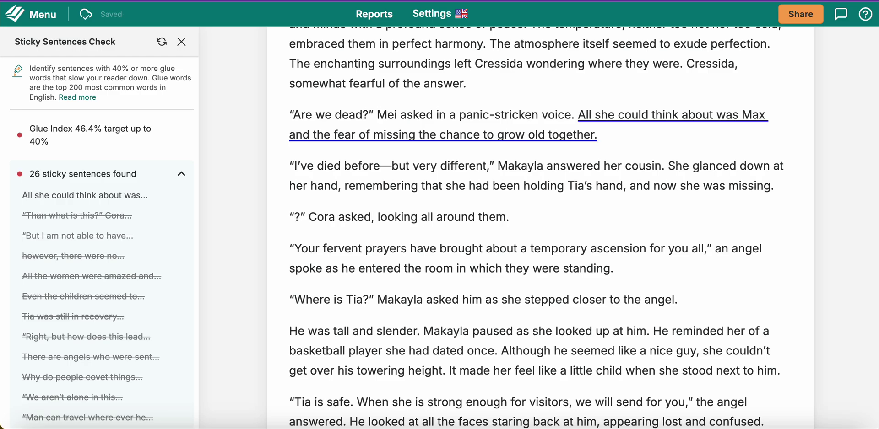
text(What is thi)
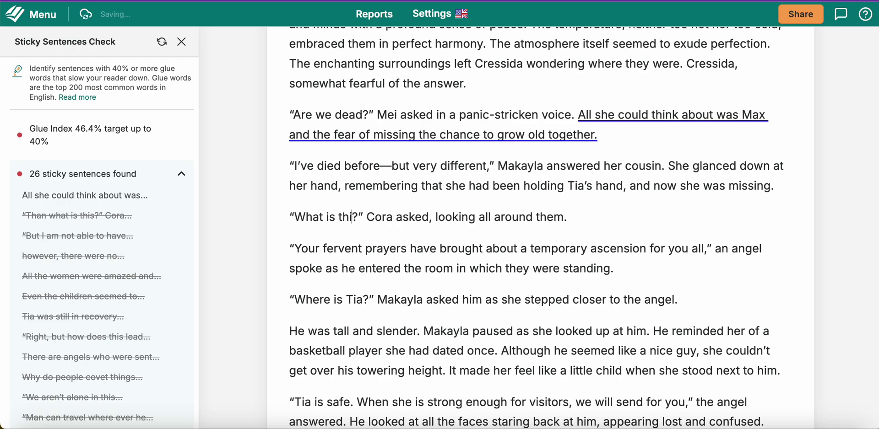
text(s)
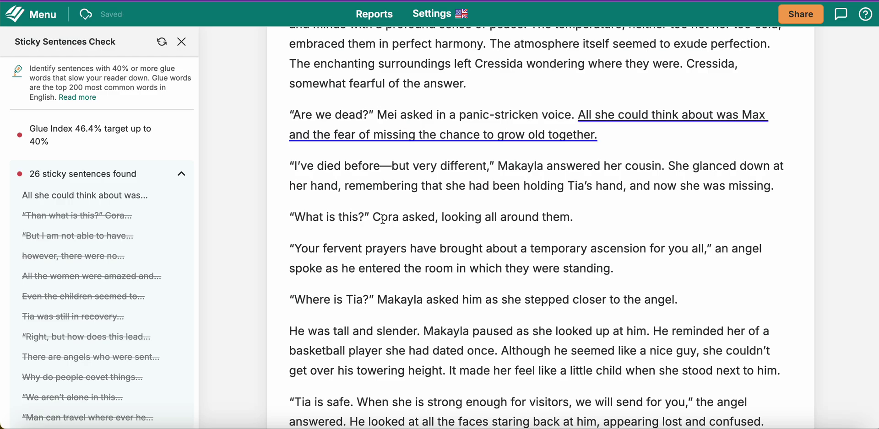
Step: Rephrase "All she could think about was Max" with the suggestion "Max and the fear of not growing old together consumed her thoughts."
mouse_move(661, 124)
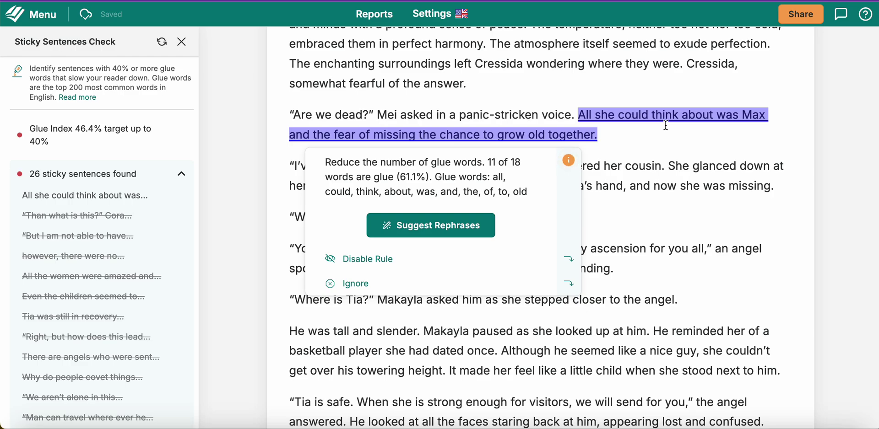
click(468, 232)
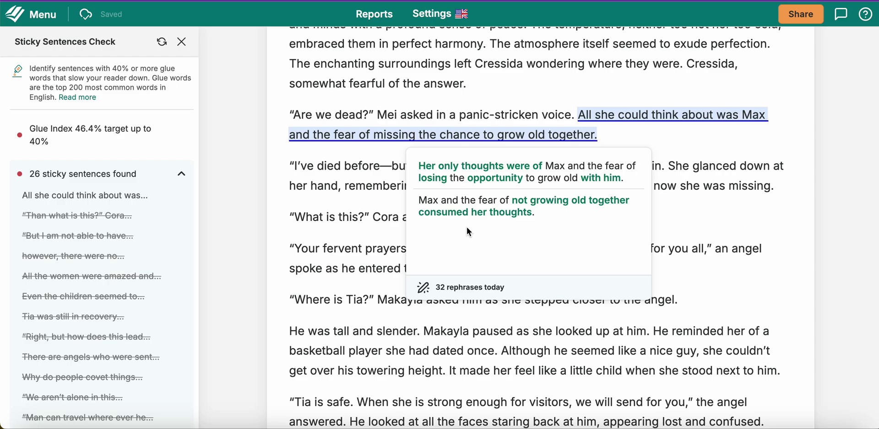
click(476, 206)
Step: Rephrase "Makayla was the first" with the suggestion "Makayla, the first, her eyes filled with tears, captivated by the stunning beauty around."
scroll(509, 149, up, 5)
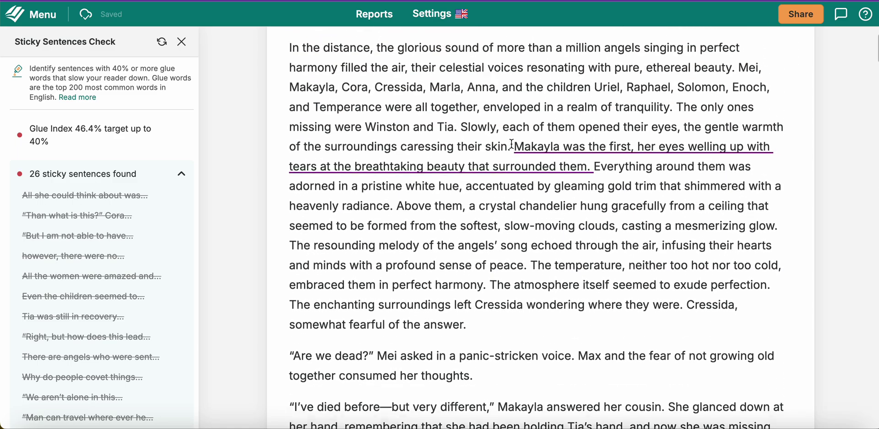
mouse_move(574, 197)
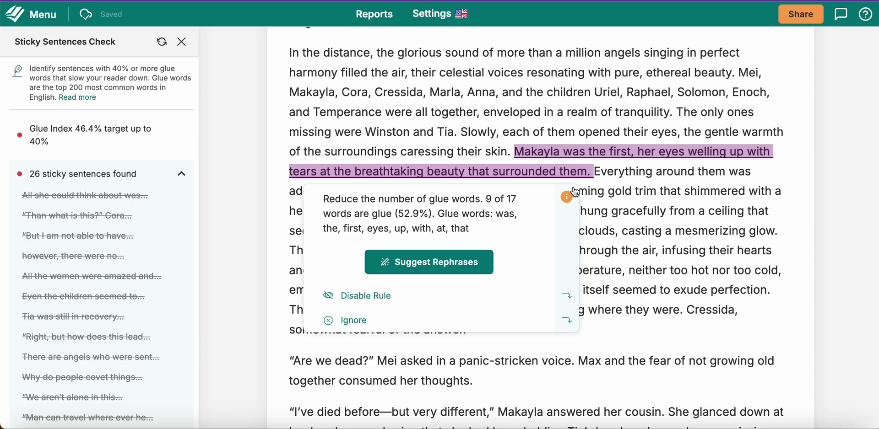
click(462, 271)
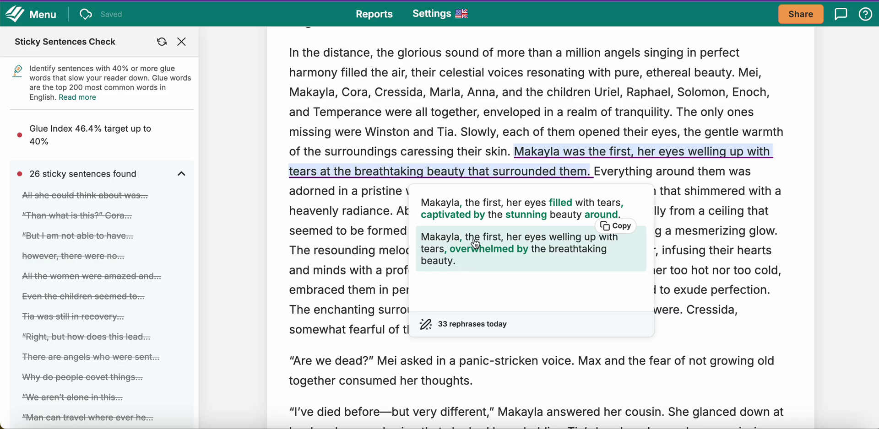
click(484, 208)
Step: Look through the chapter from its opening onward for remaining underlined sticky sentences
scroll(492, 169, up, 2)
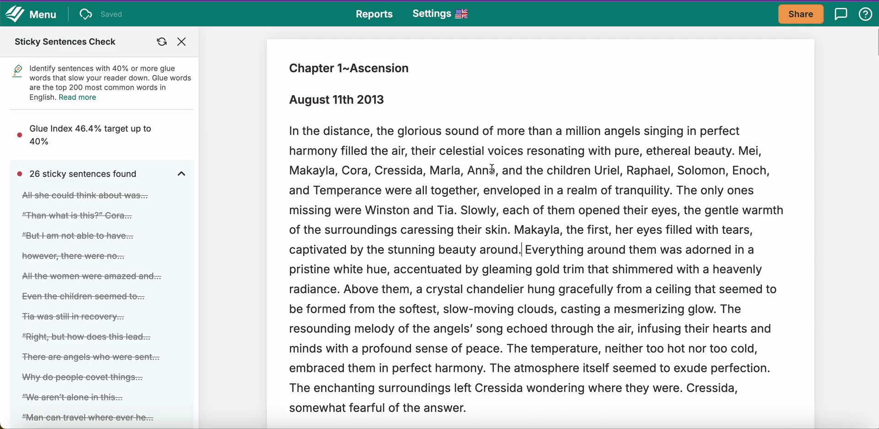
scroll(517, 190, down, 1)
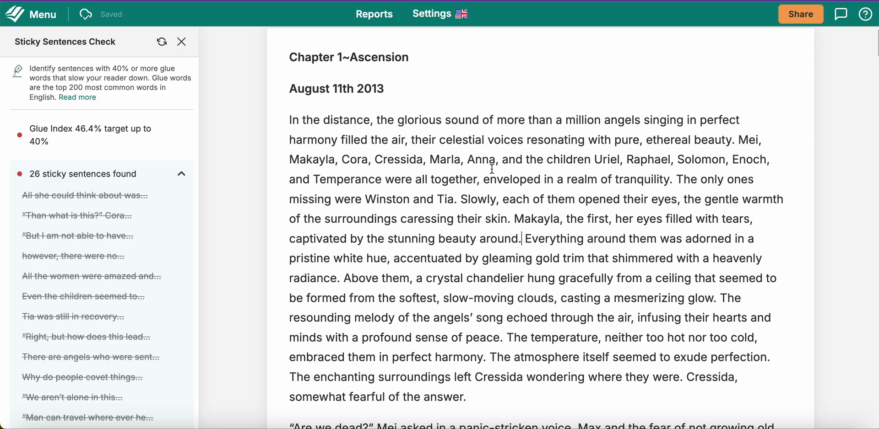
scroll(454, 295, down, 20)
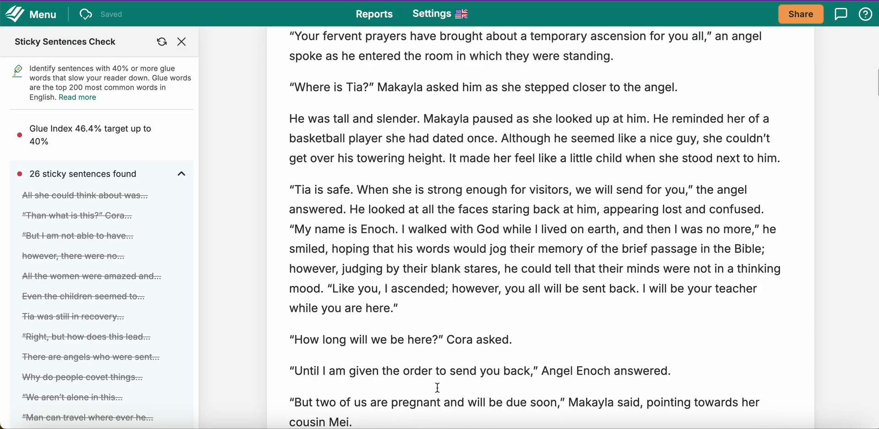
scroll(437, 388, down, 20)
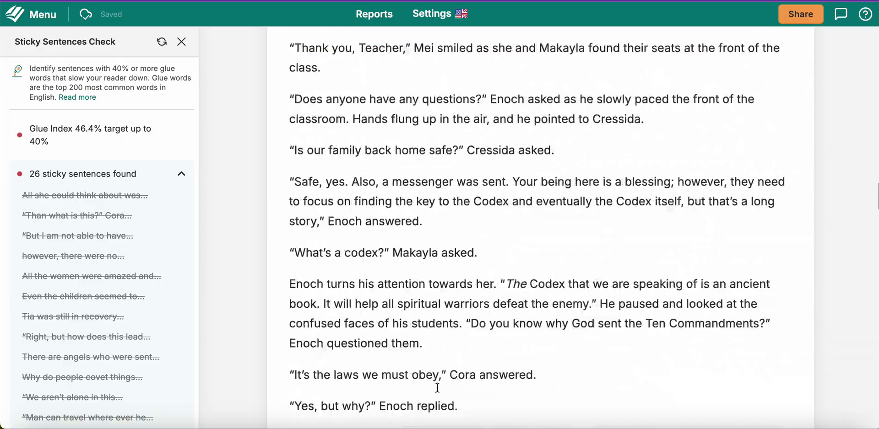
scroll(437, 388, down, 20)
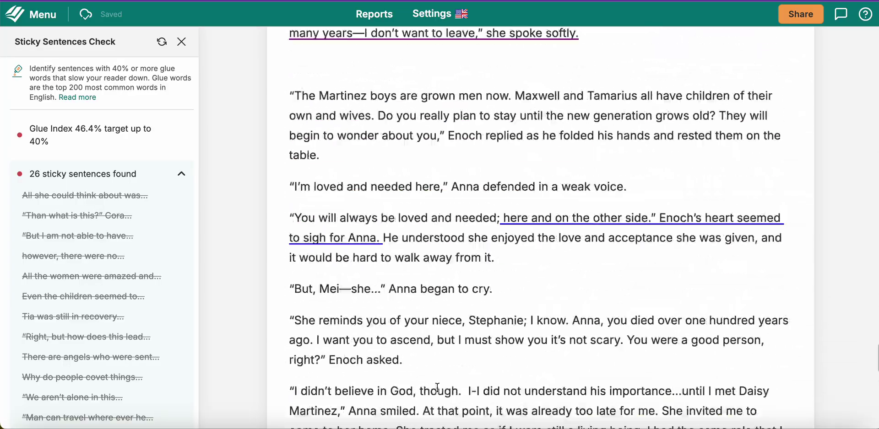
scroll(437, 388, down, 6)
scroll(438, 388, up, 13)
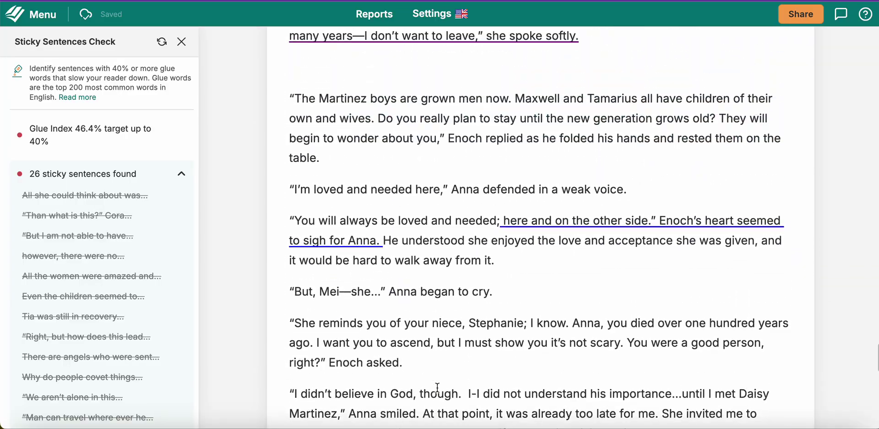
scroll(438, 388, down, 5)
scroll(437, 388, down, 1)
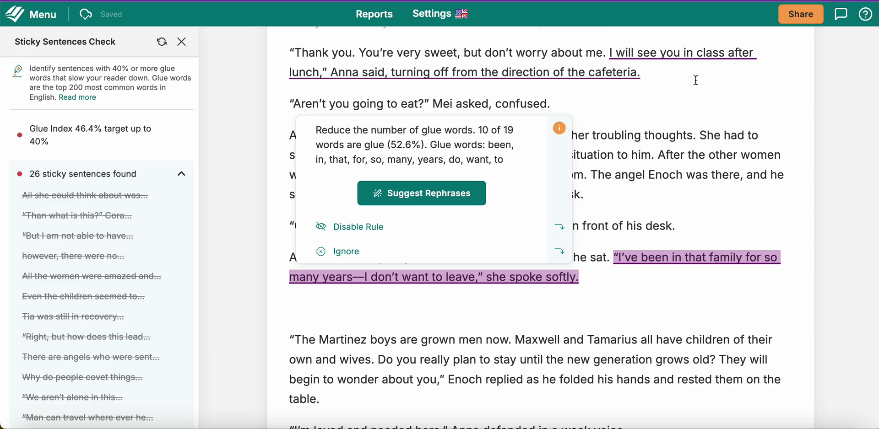
Step: Review the suggested rephrases for Anna's sentence "I will see you in class after lunch" and dismiss them
mouse_move(602, 72)
click(661, 145)
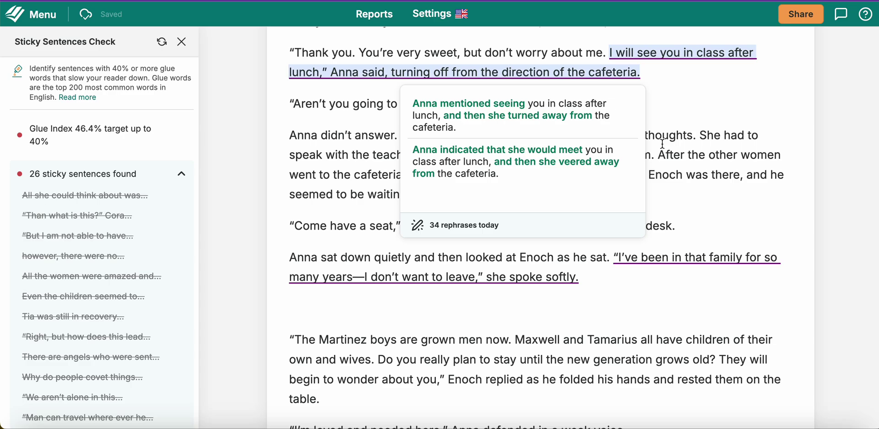
click(694, 90)
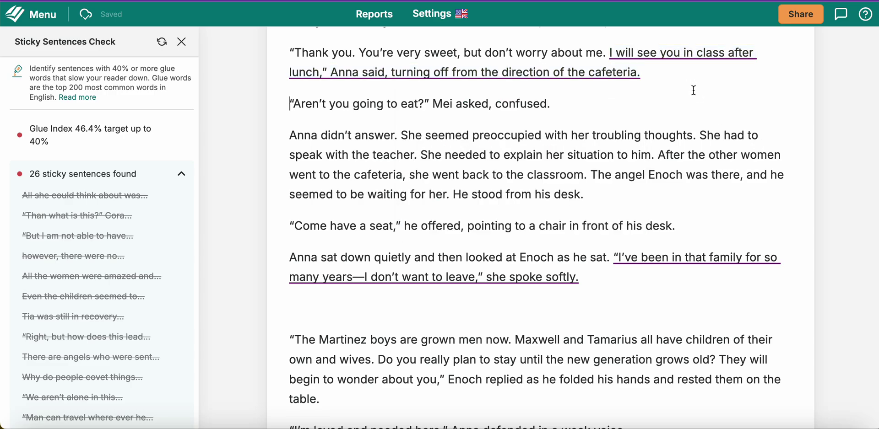
scroll(694, 91, up, 3)
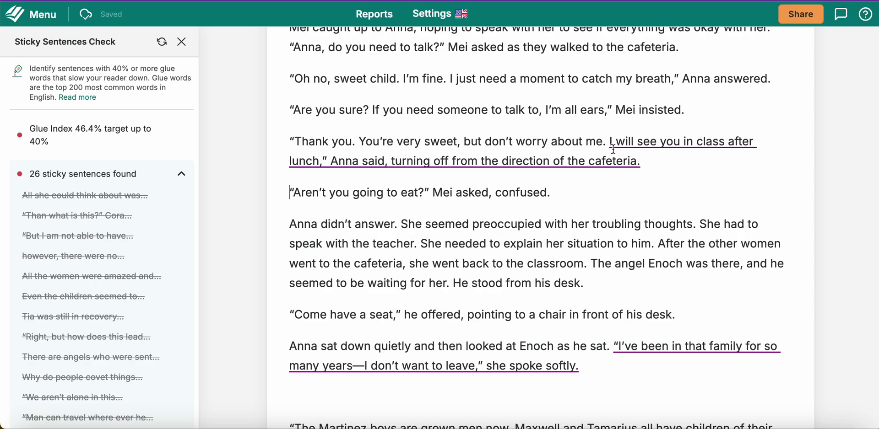
Step: Shorten Anna's sticky sentence "I will see you in class after lunch" to "I'll see you in class."
mouse_move(614, 149)
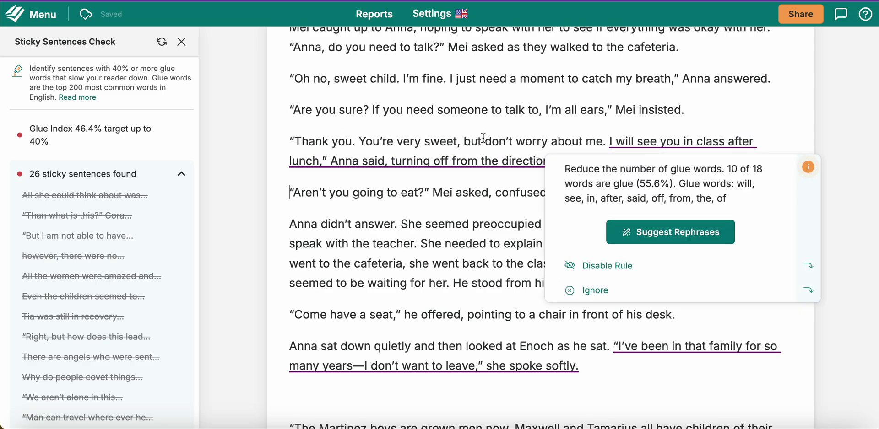
scroll(571, 138, down, 1)
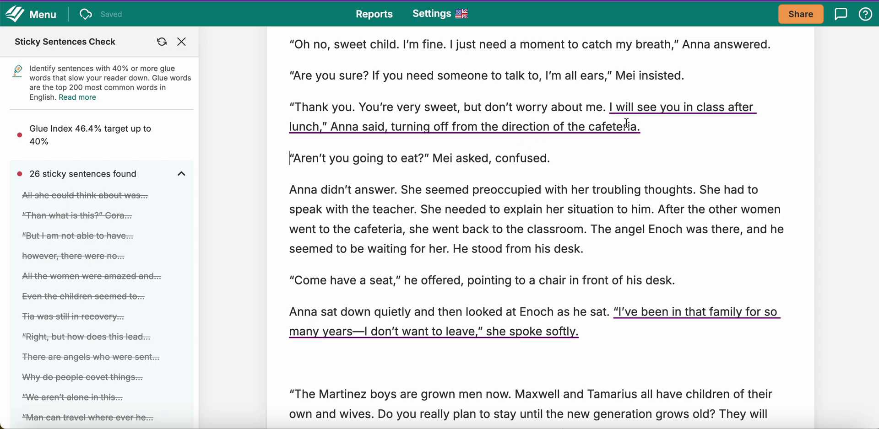
click(611, 108)
click(322, 128)
key(BackSpace)
key(BackSpace)
key(BackSpace)
key(BackSpace)
key(BackSpace)
key(BackSpace)
key(BackSpace)
key(BackSpace)
key(BackSpace)
key(BackSpace)
key(BackSpace)
key(BackSpace)
key(BackSpace)
key(BackSpace)
key(BackSpace)
key(BackSpace)
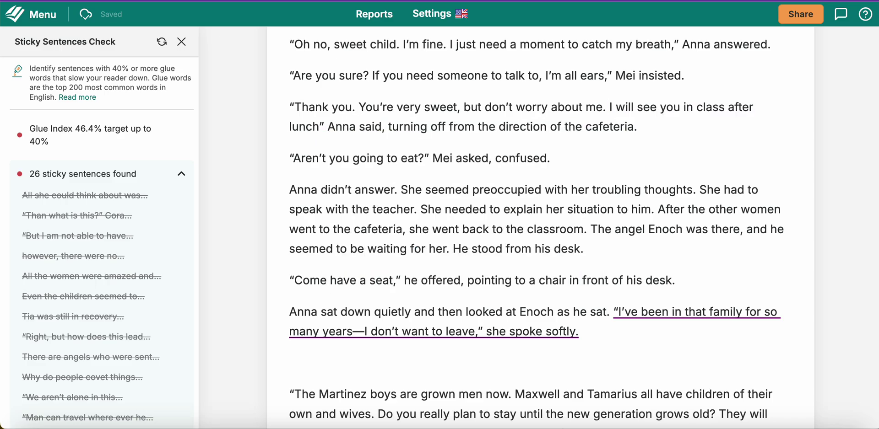
key(BackSpace)
key(BackSpace)
key(BackSpace)
key(BackSpace)
key(BackSpace)
key(BackSpace)
key(BackSpace)
key(BackSpace)
key(BackSpace)
key(BackSpace)
key(BackSpace)
key(BackSpace)
key(BackSpace)
key(BackSpace)
key(BackSpace)
key(BackSpace)
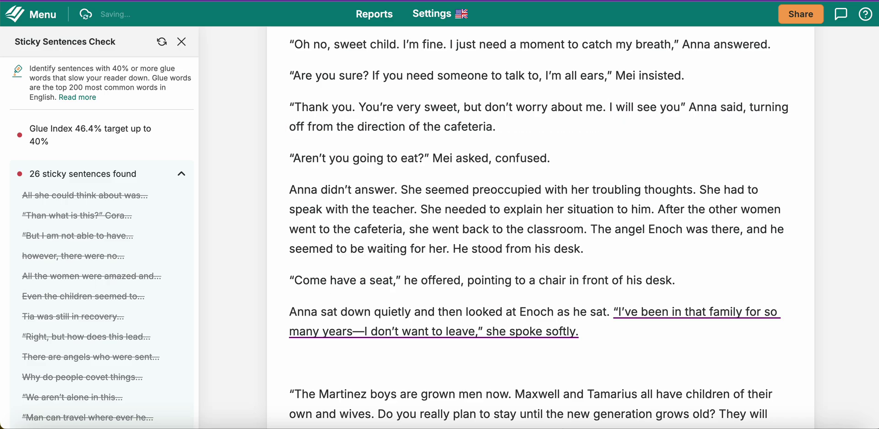
key(BackSpace)
key(BackSpace)
key(BackSpace)
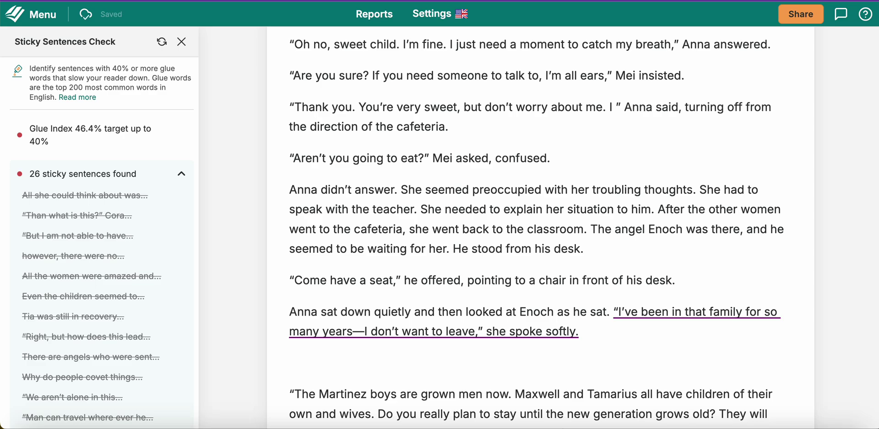
text('ll see yo)
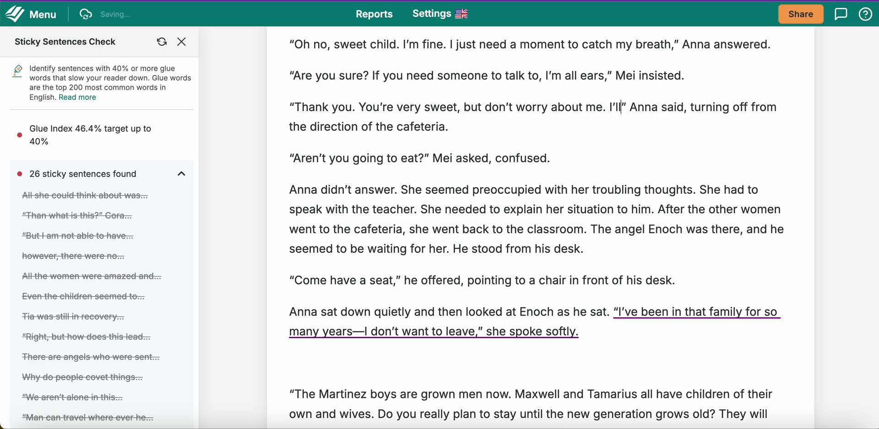
text(u in clas)
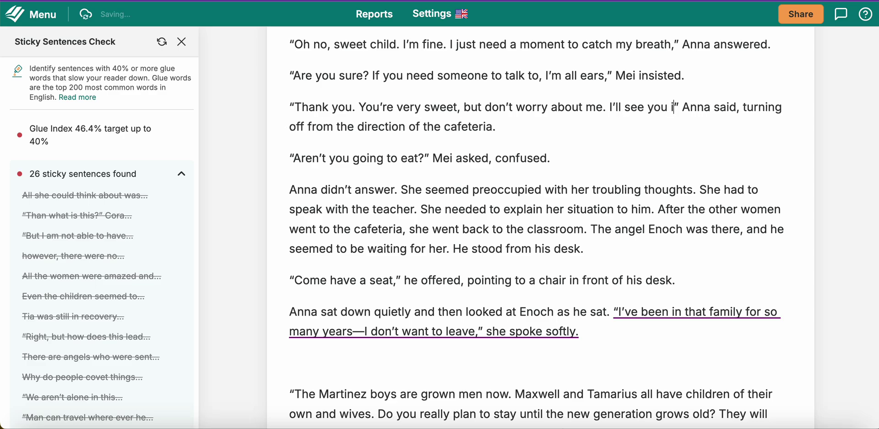
text(s)
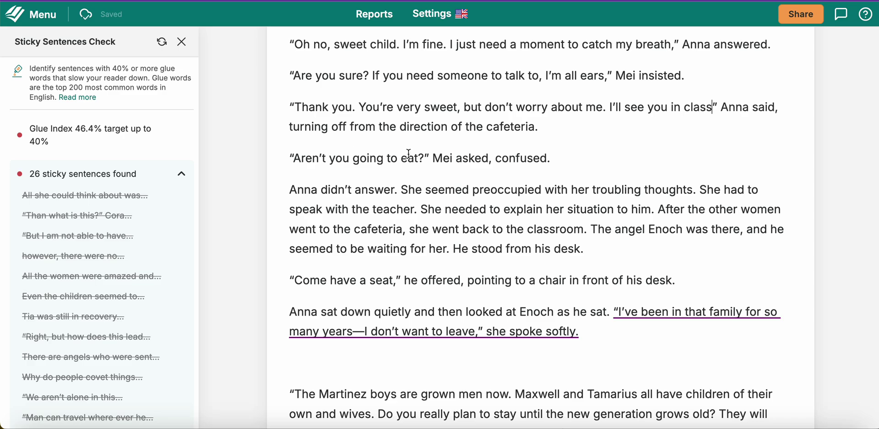
text(.)
Step: Replace "said, turning off" with "turned away" in the narration after Anna's line "I'll see you in class."
click(758, 110)
double_click(759, 109)
key(BackSpace)
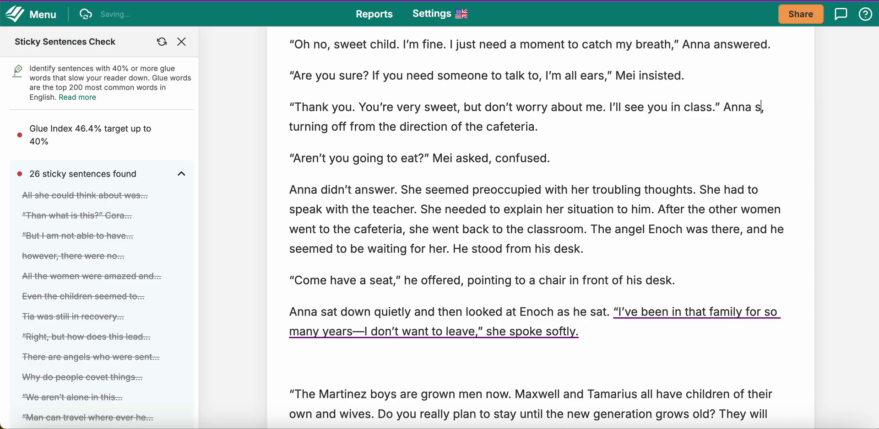
key(BackSpace)
key(BackSpace)
click(346, 127)
key(BackSpace)
key(BackSpace)
key(BackSpace)
key(BackSpace)
key(BackSpace)
key(BackSpace)
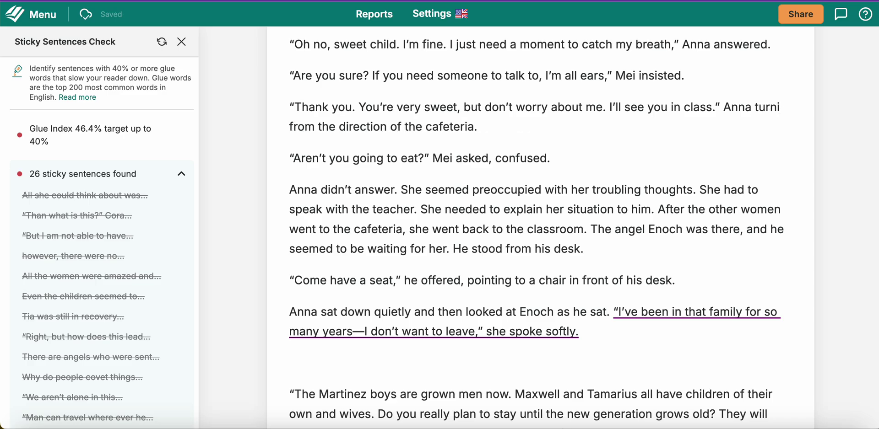
key(BackSpace)
text(ed away)
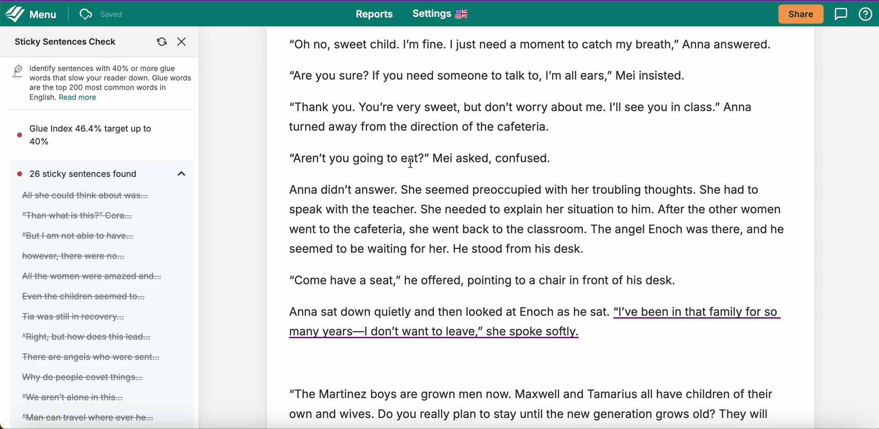
Step: In Anna's line to Enoch, replace "for so many years—I" after "I've been in that family" with ". I can't leave."
scroll(429, 213, down, 3)
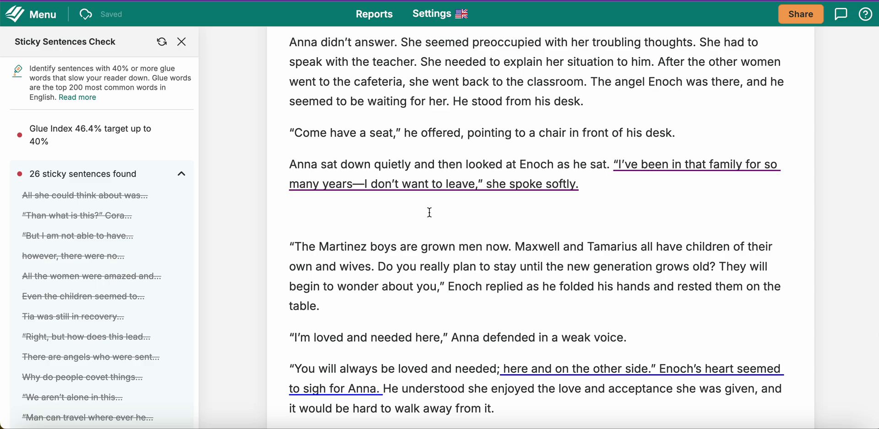
scroll(650, 200, down, 1)
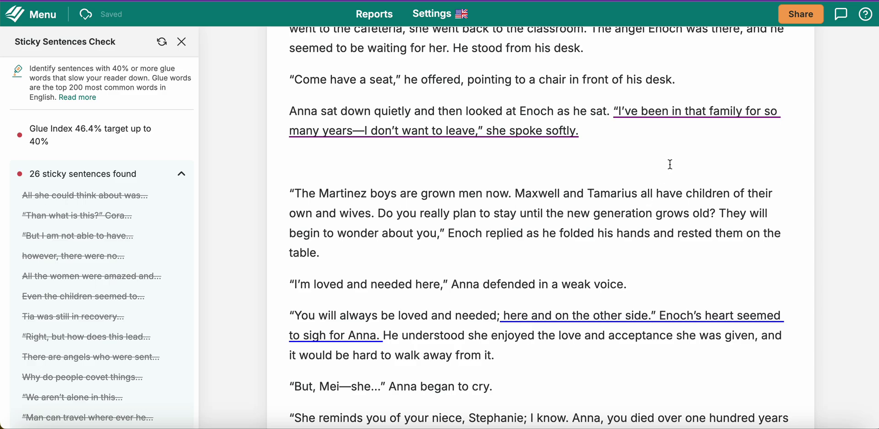
drag(369, 137, 284, 125)
key(BackSpace)
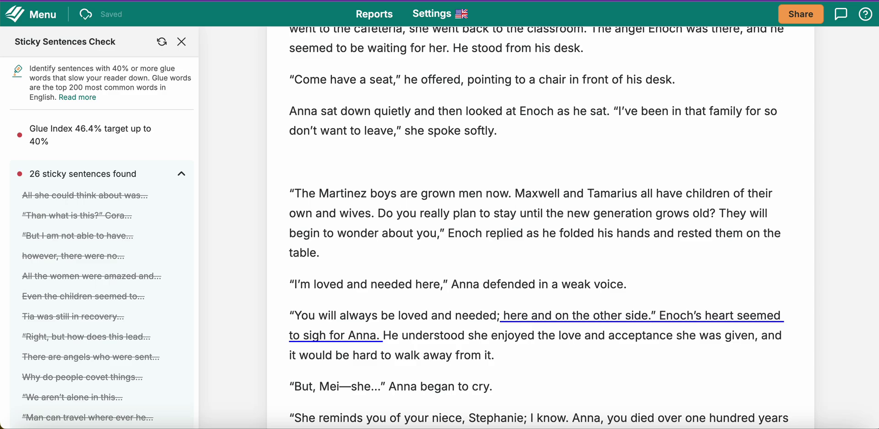
key(BackSpace)
key(BackSpace)
key(BackSpace)
key(BackSpace)
key(BackSpace)
key(BackSpace)
key(BackSpace)
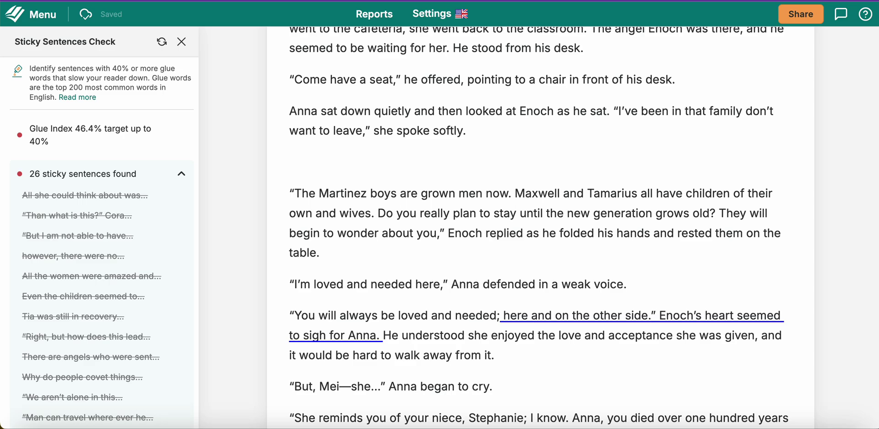
text(.)
text( I ca)
text(n't leave)
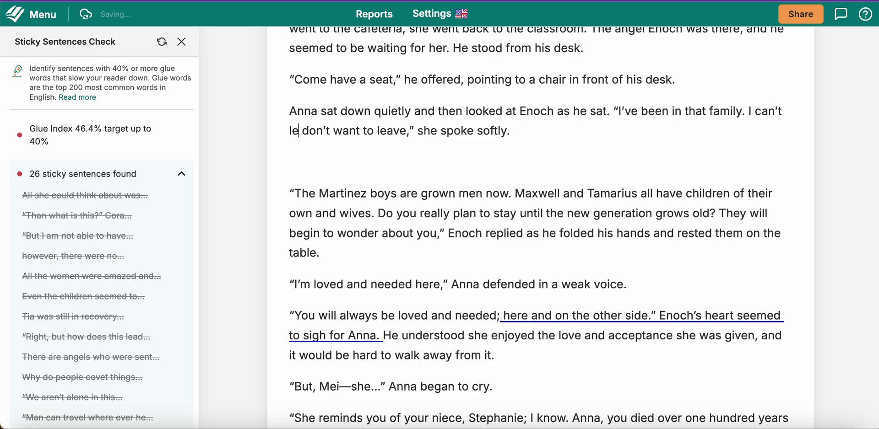
text(.)
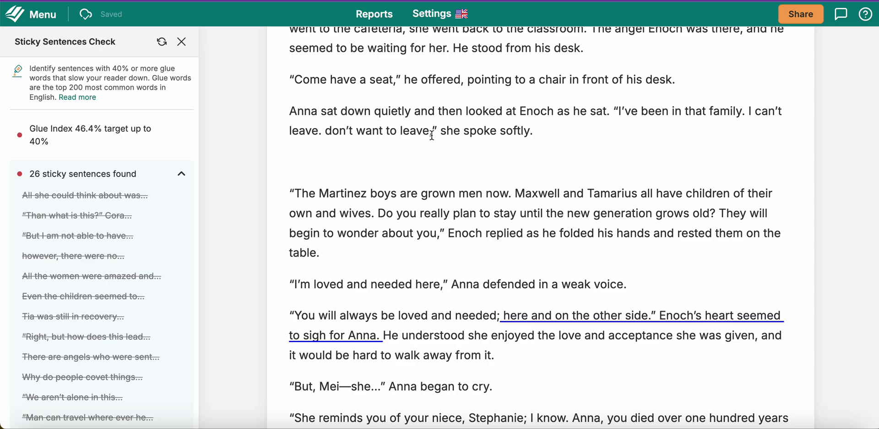
Step: Delete the leftover "don't want to leave," she spoke softly" and end Anna's line with a closing quotation mark
click(534, 131)
drag(405, 132, 324, 134)
key(BackSpace)
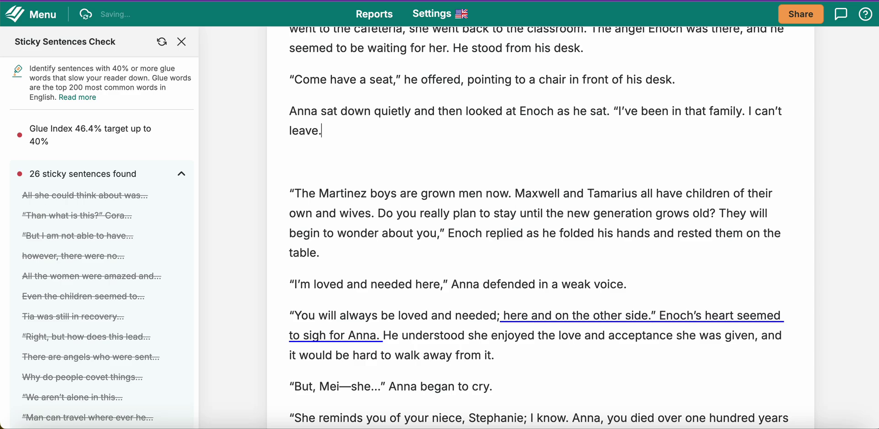
text(")
Step: Replace "as he sat" after "looked at Enoch" with "who took a seat besides her"
click(607, 111)
key(BackSpace)
key(BackSpace)
key(BackSpace)
key(BackSpace)
key(BackSpace)
key(BackSpace)
key(BackSpace)
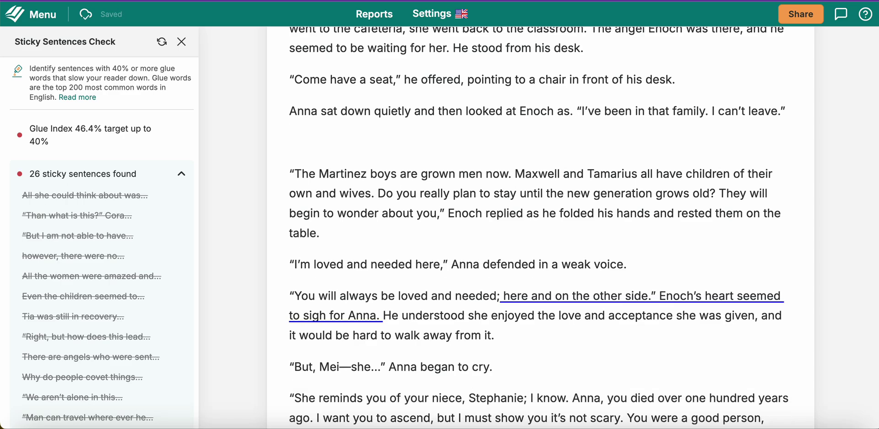
key(BackSpace)
key(BackSpace)
text(who took a)
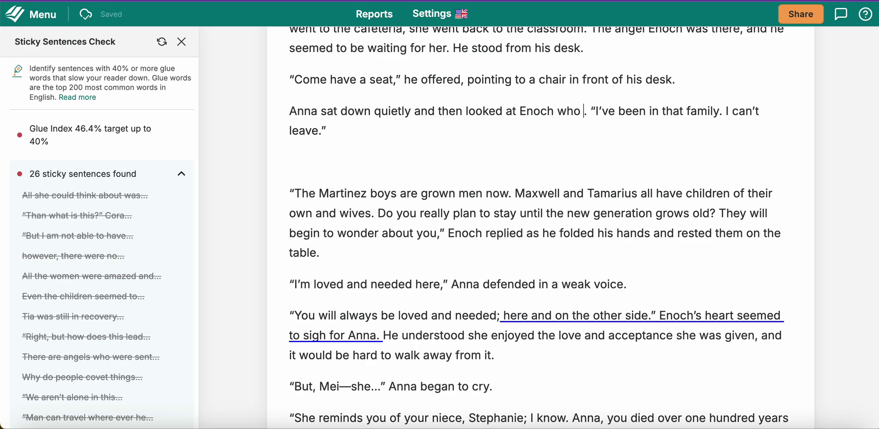
text( seat b)
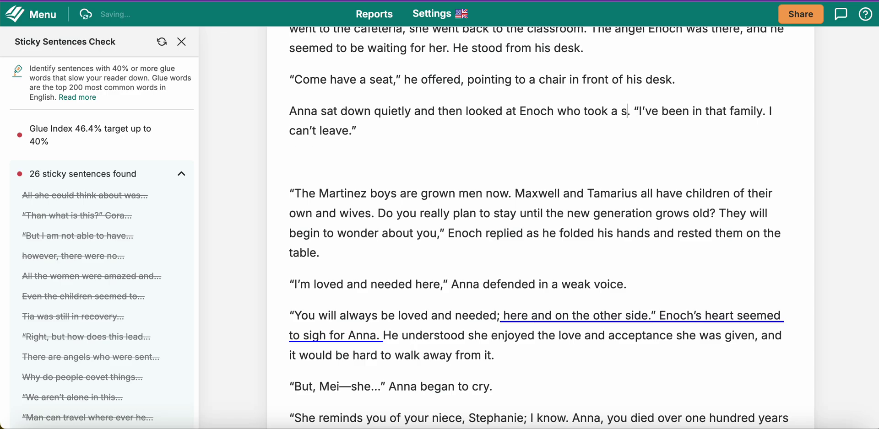
text(esides her)
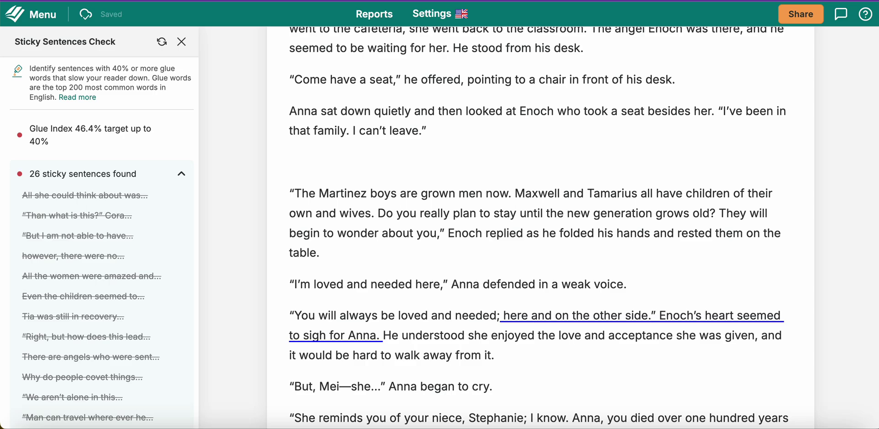
Step: Add "Anna slumped her shoulders." before her line about the family, and remove the empty paragraph above "The Martinez boys"
text(. )
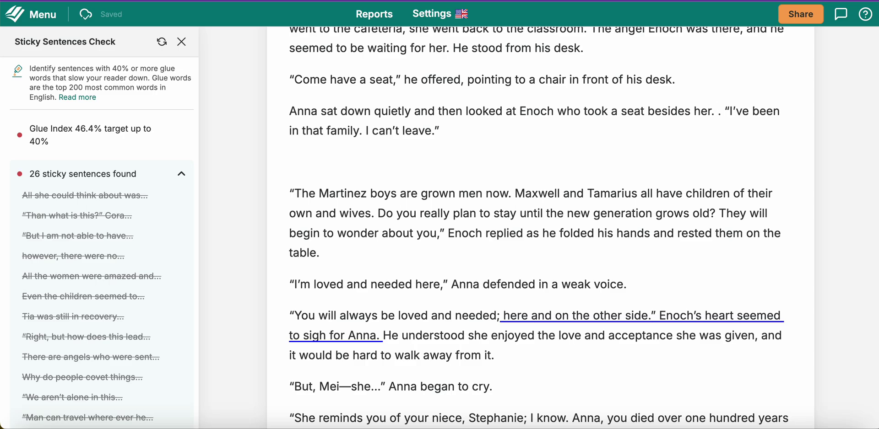
text(Anna)
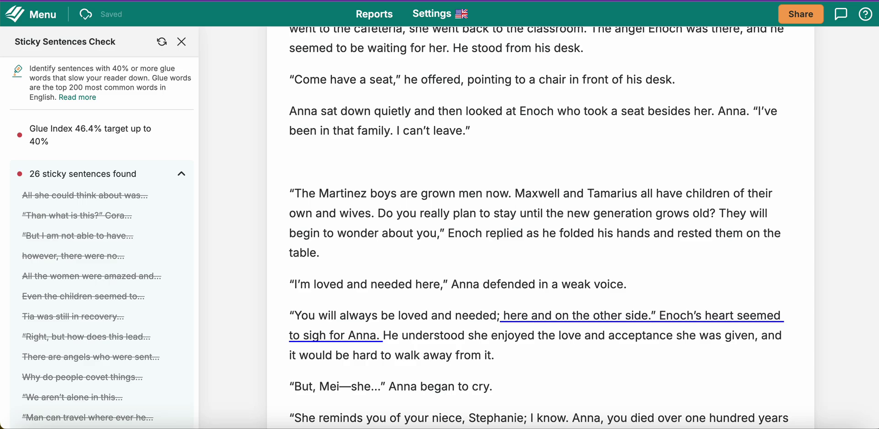
text( slump)
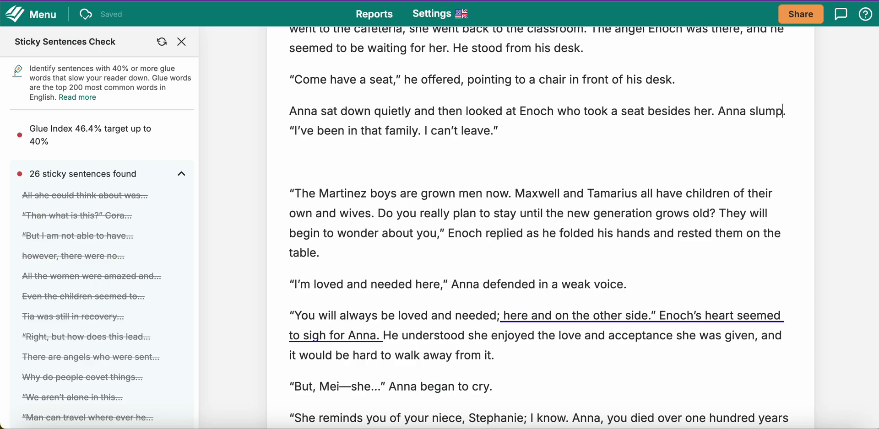
text(ed her shoul)
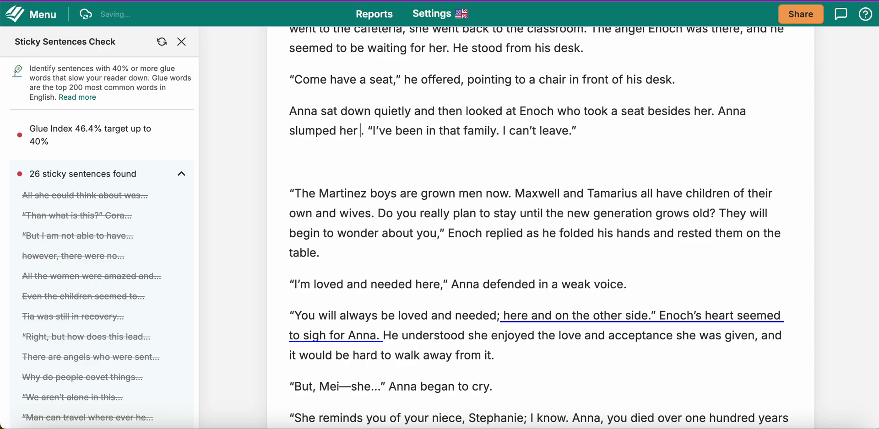
text(ders.)
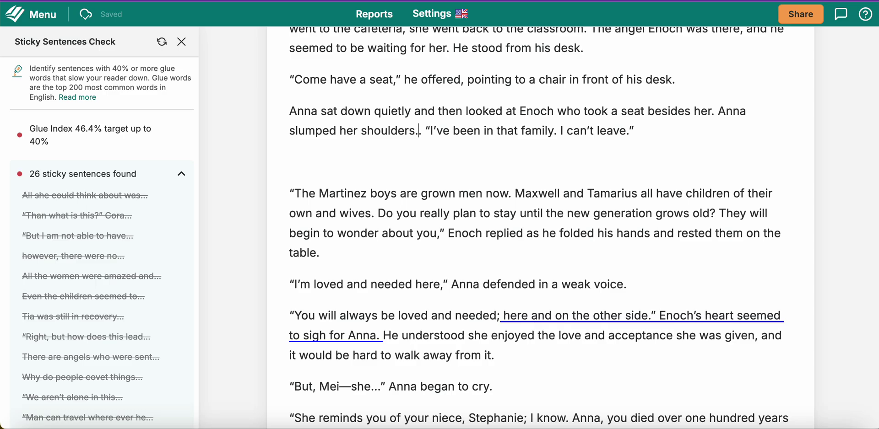
click(293, 166)
key(BackSpace)
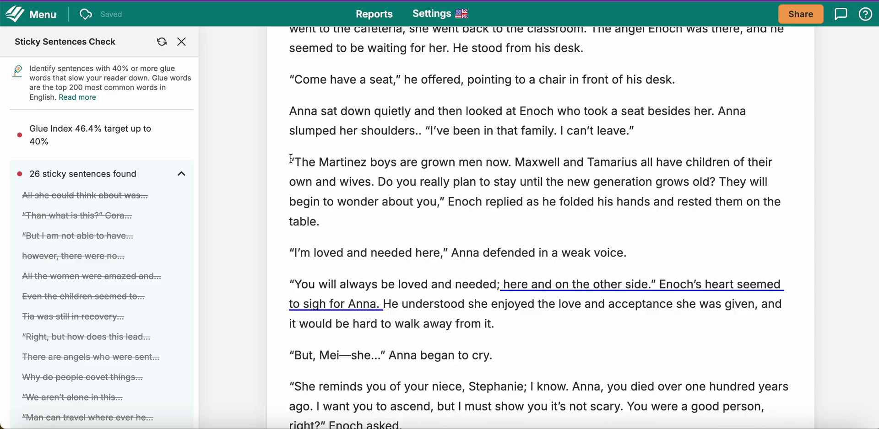
Step: Rewrite Enoch's underlined line about the other side as "You will always be loved and wanted."
scroll(302, 208, down, 4)
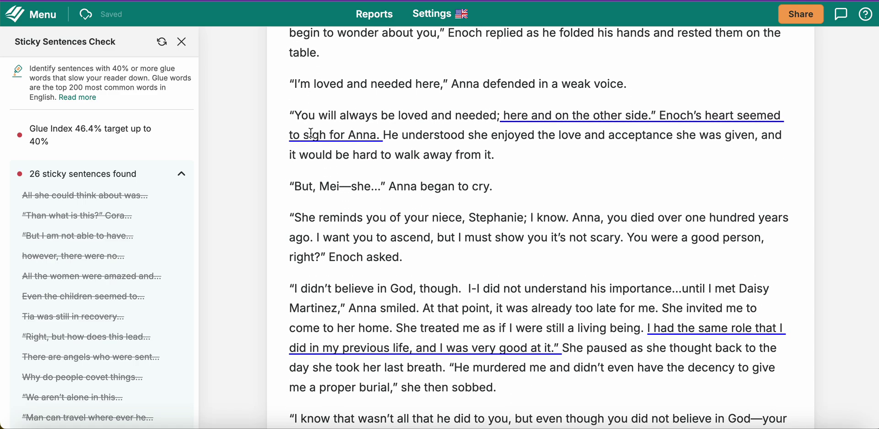
click(347, 132)
mouse_move(630, 98)
click(645, 116)
key(BackSpace)
key(BackSpace)
key(BackSpace)
key(BackSpace)
key(BackSpace)
key(BackSpace)
key(BackSpace)
key(BackSpace)
key(BackSpace)
key(BackSpace)
key(BackSpace)
key(BackSpace)
key(BackSpace)
key(BackSpace)
key(BackSpace)
key(BackSpace)
key(BackSpace)
key(BackSpace)
key(BackSpace)
key(BackSpace)
key(BackSpace)
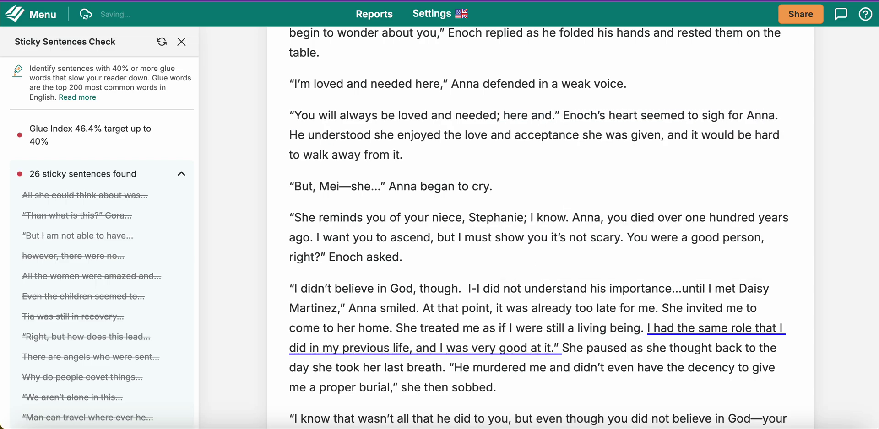
key(BackSpace)
key(BackSpace)
key(BackSpace)
key(BackSpace)
key(BackSpace)
key(BackSpace)
key(BackSpace)
key(BackSpace)
key(BackSpace)
key(BackSpace)
key(BackSpace)
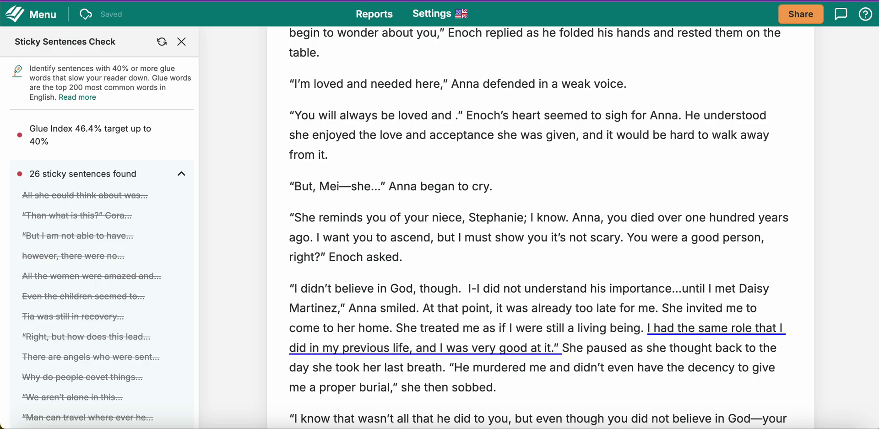
text(wanted)
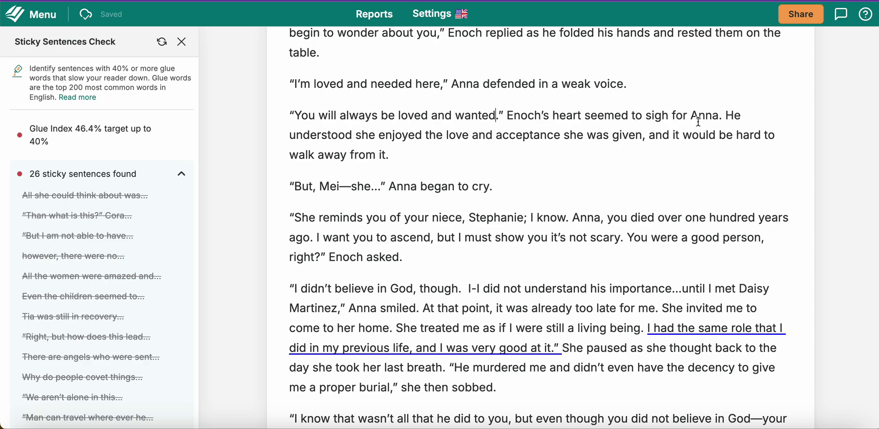
Step: Replace "seemed to sigh" with "ached" in the sentence about Enoch's heart
click(671, 116)
key(BackSpace)
key(BackSpace)
key(BackSpace)
key(BackSpace)
key(BackSpace)
key(BackSpace)
key(BackSpace)
key(BackSpace)
key(BackSpace)
key(BackSpace)
key(BackSpace)
key(BackSpace)
key(BackSpace)
key(BackSpace)
key(BackSpace)
key(BackSpace)
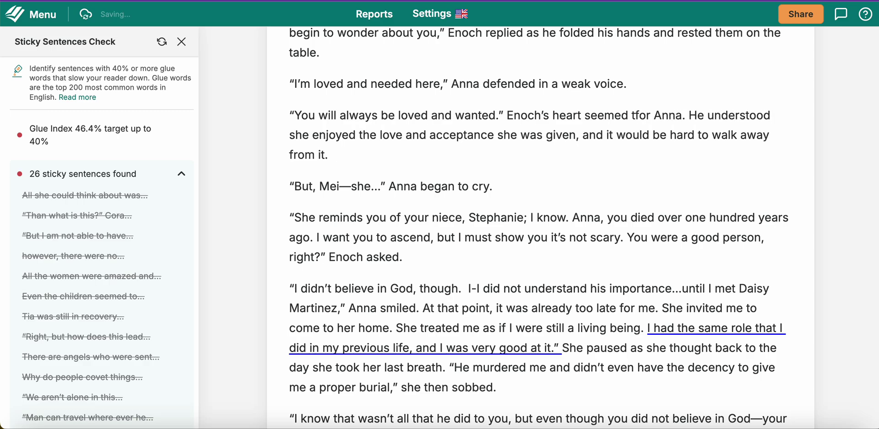
text(ached)
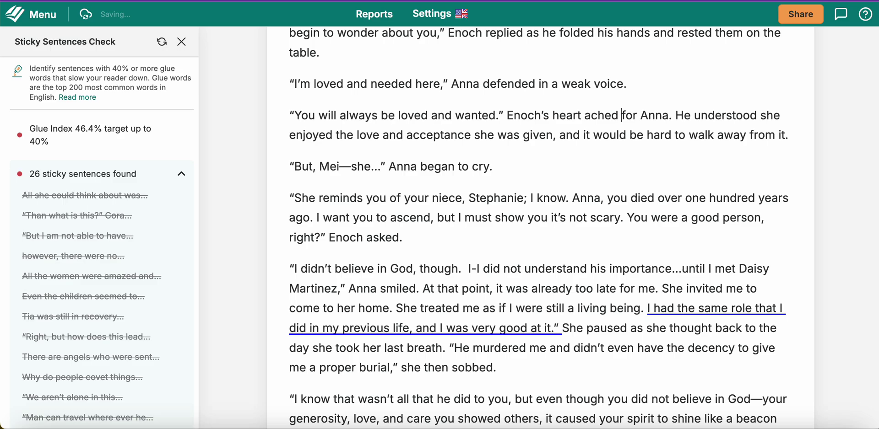
scroll(671, 157, down, 6)
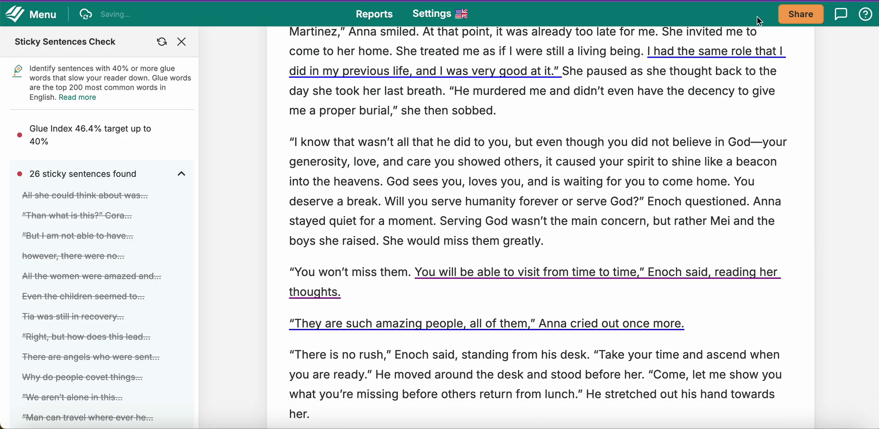
Step: Get suggested rephrases for Anna's underlined sentence about having the same role in her previous life
click(714, 52)
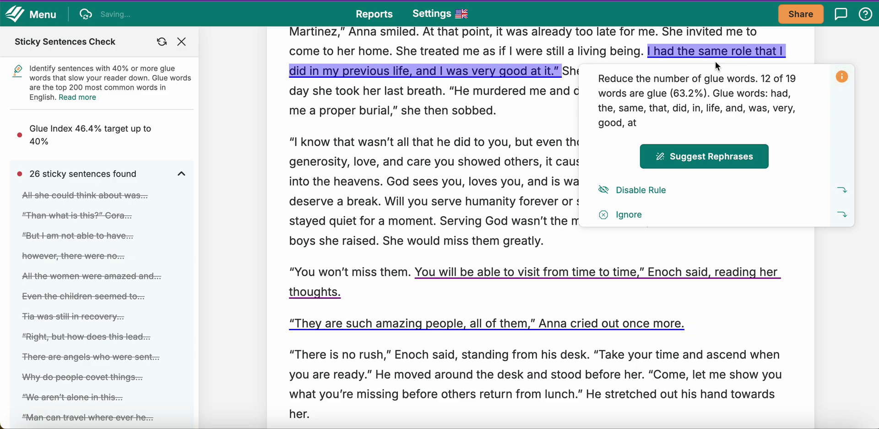
click(723, 160)
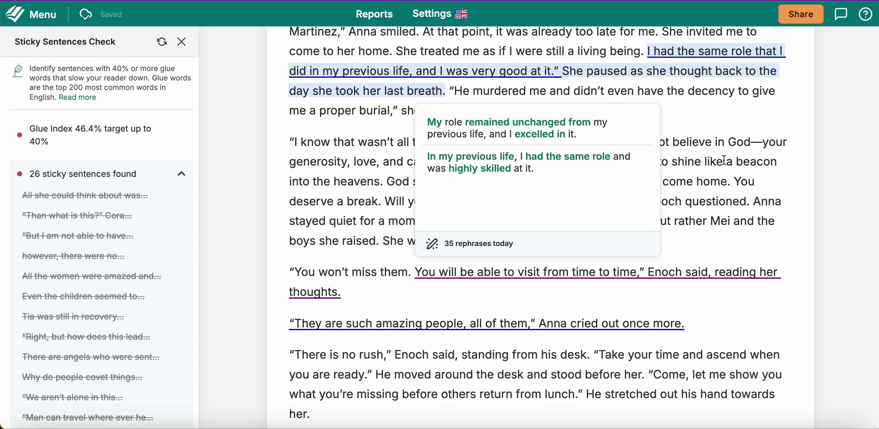
click(762, 47)
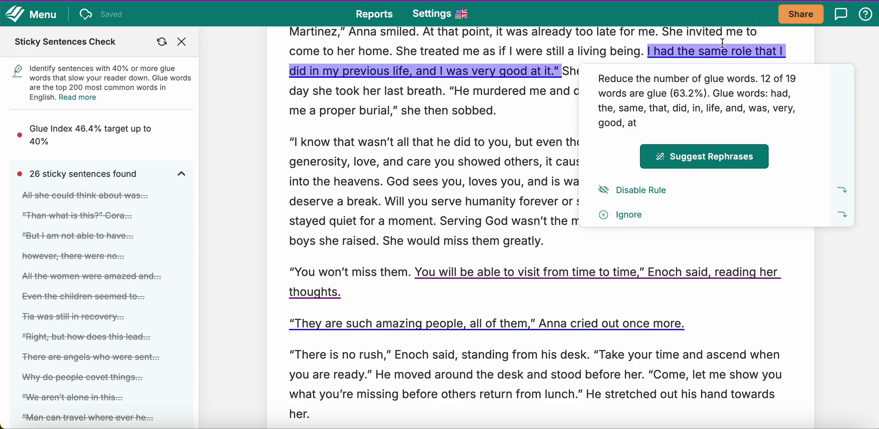
Step: Replace "and I was very good at it" with "I love what I do" in Anna's line about her previous life
mouse_move(664, 56)
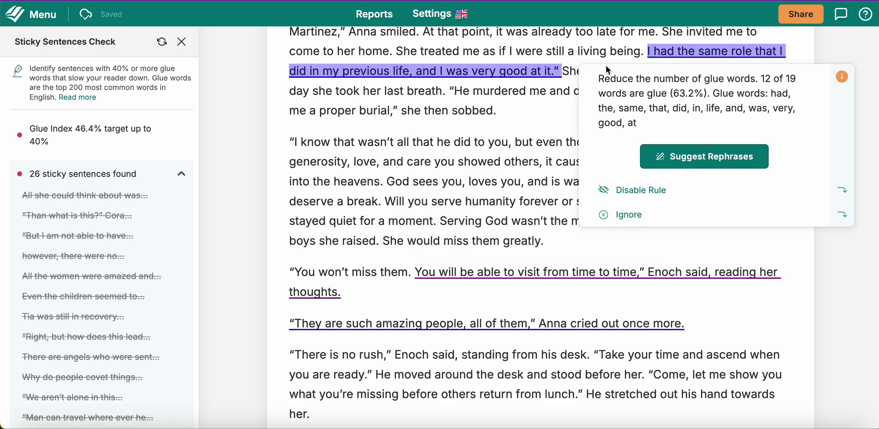
click(556, 79)
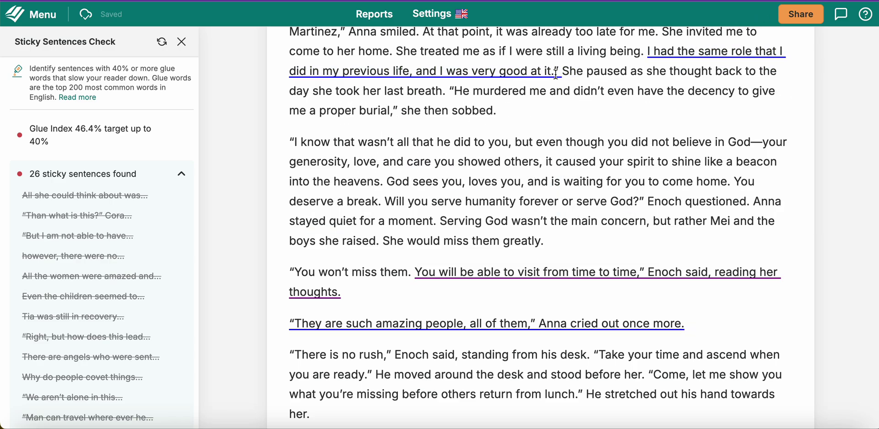
key(BackSpace)
key(BackSpace)
key(BackSpace)
key(BackSpace)
key(BackSpace)
key(BackSpace)
key(BackSpace)
key(BackSpace)
key(BackSpace)
key(BackSpace)
key(BackSpace)
key(BackSpace)
key(BackSpace)
key(BackSpace)
key(BackSpace)
key(BackSpace)
key(BackSpace)
key(BackSpace)
key(BackSpace)
key(BackSpace)
key(BackSpace)
key(BackSpace)
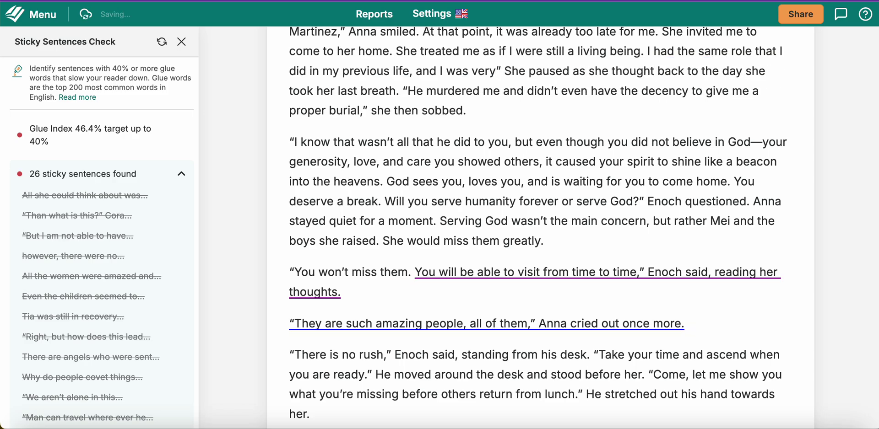
key(BackSpace)
key(BackSpace)
key(BackSpace)
key(BackSpace)
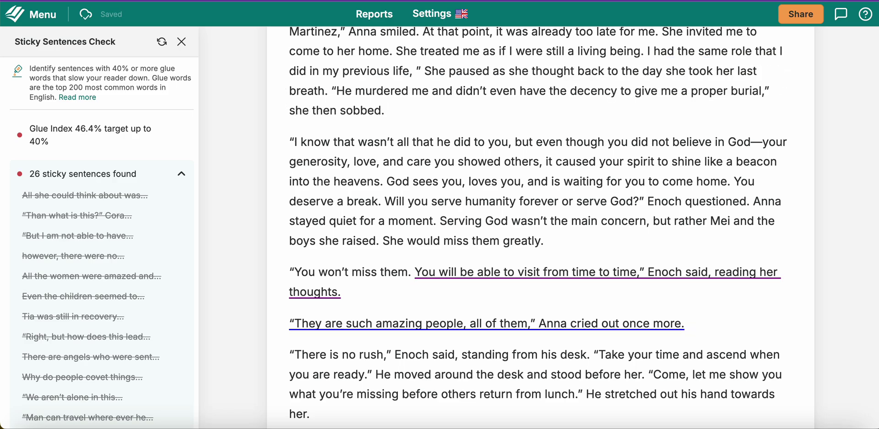
text(I love what )
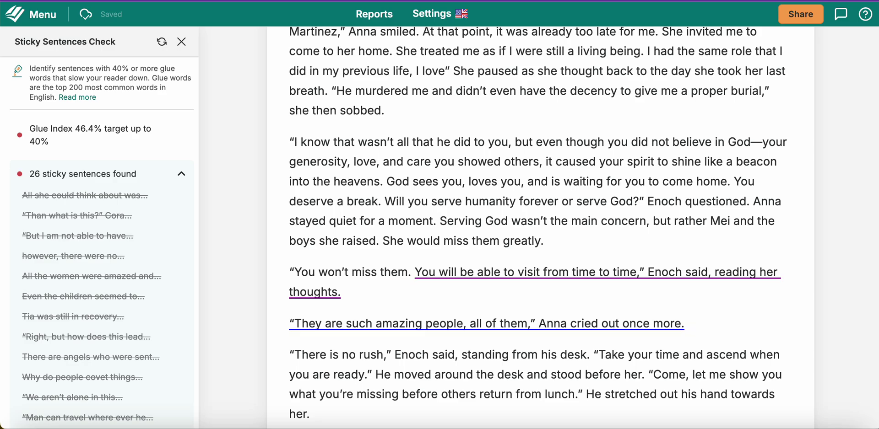
text(I do)
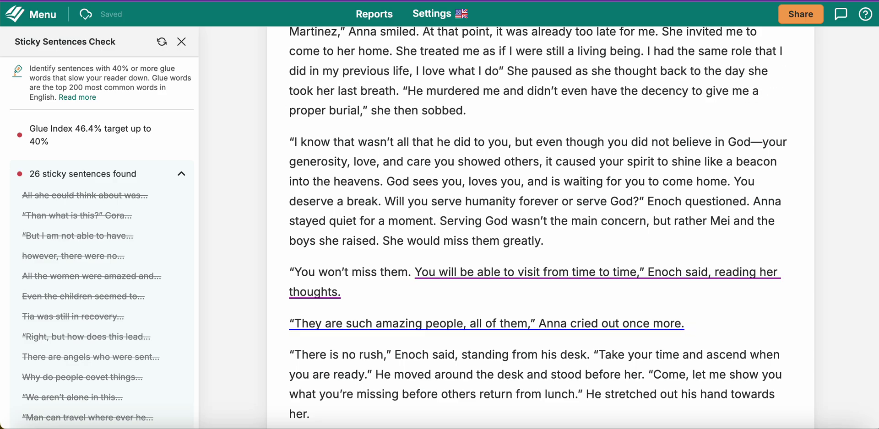
text(.)
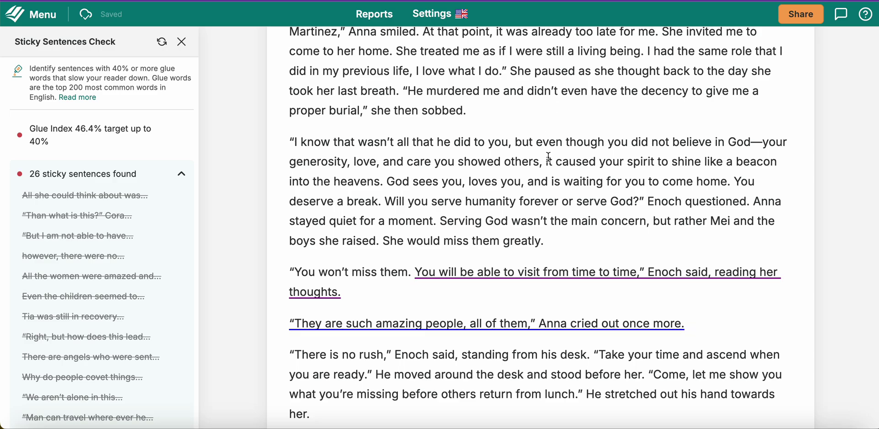
Step: Rewrite Enoch's underlined line about visiting from time to time as "You can still visit"
scroll(548, 143, down, 4)
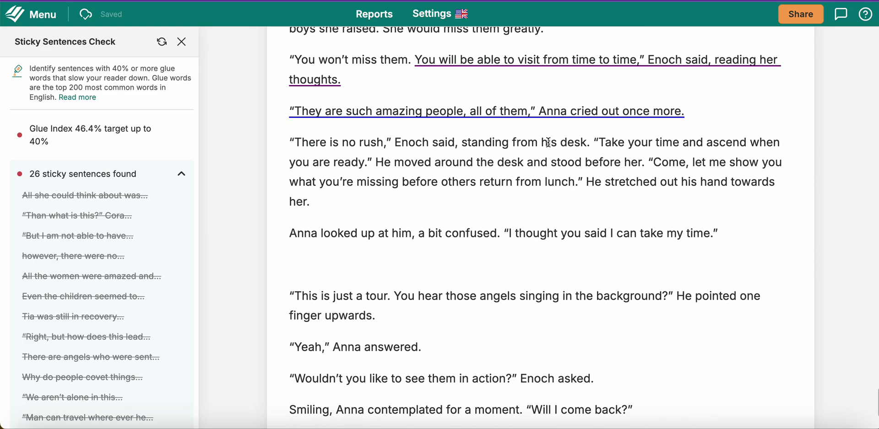
mouse_move(513, 48)
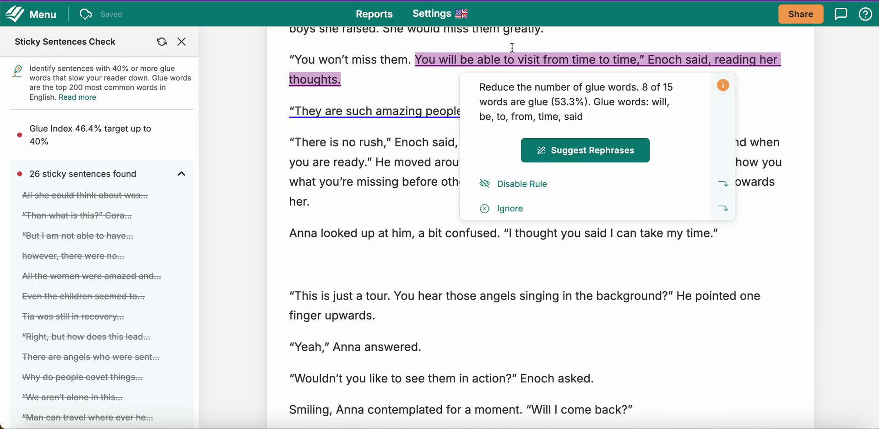
mouse_move(513, 67)
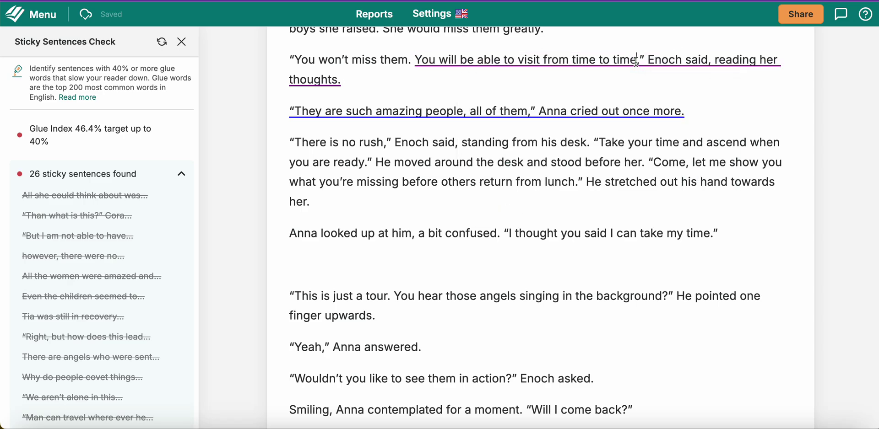
click(636, 62)
key(BackSpace)
key(BackSpace)
key(BackSpace)
key(BackSpace)
key(BackSpace)
key(BackSpace)
key(BackSpace)
key(BackSpace)
key(BackSpace)
key(BackSpace)
key(BackSpace)
key(BackSpace)
key(BackSpace)
key(BackSpace)
key(BackSpace)
key(BackSpace)
key(BackSpace)
key(BackSpace)
key(BackSpace)
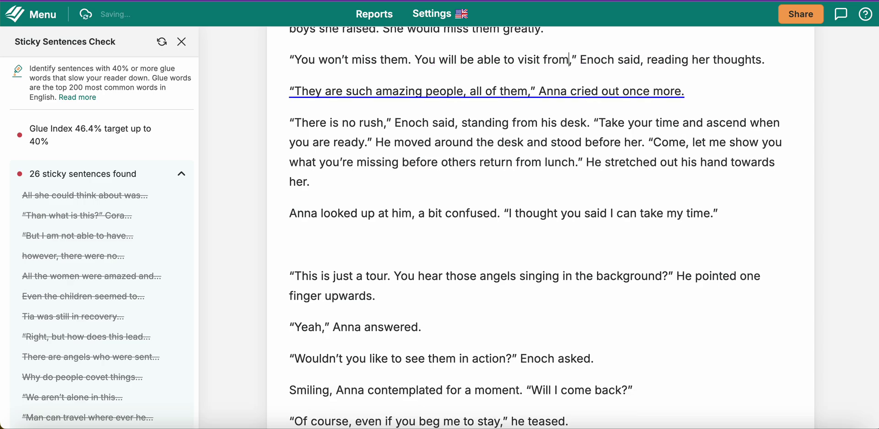
key(BackSpace)
key(BackSpace)
key(BackSpace)
key(BackSpace)
key(BackSpace)
key(BackSpace)
key(BackSpace)
key(BackSpace)
key(BackSpace)
key(BackSpace)
key(BackSpace)
key(BackSpace)
key(BackSpace)
key(BackSpace)
key(BackSpace)
key(BackSpace)
key(BackSpace)
key(BackSpace)
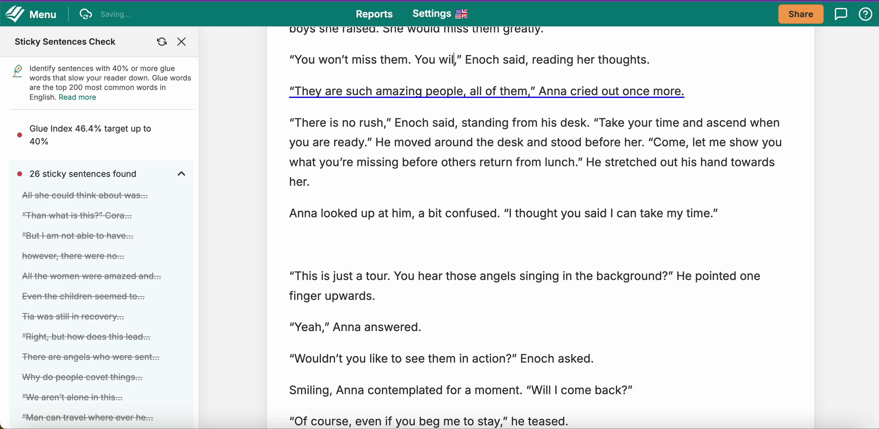
key(BackSpace)
key(BackSpace)
text(can still )
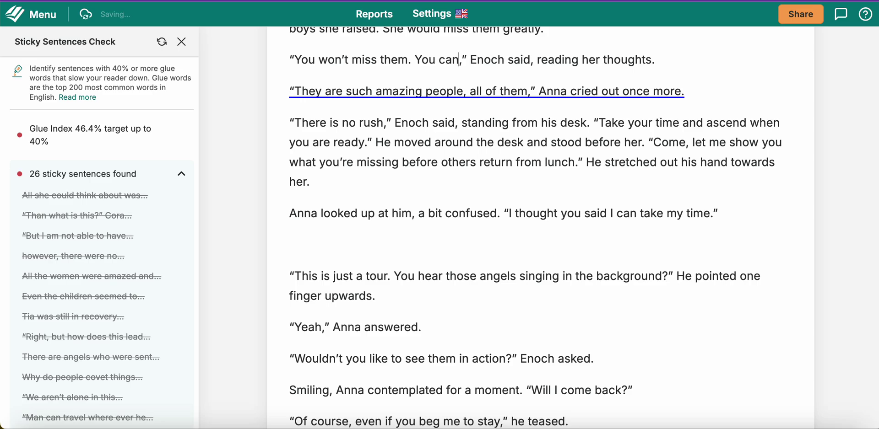
text(visit)
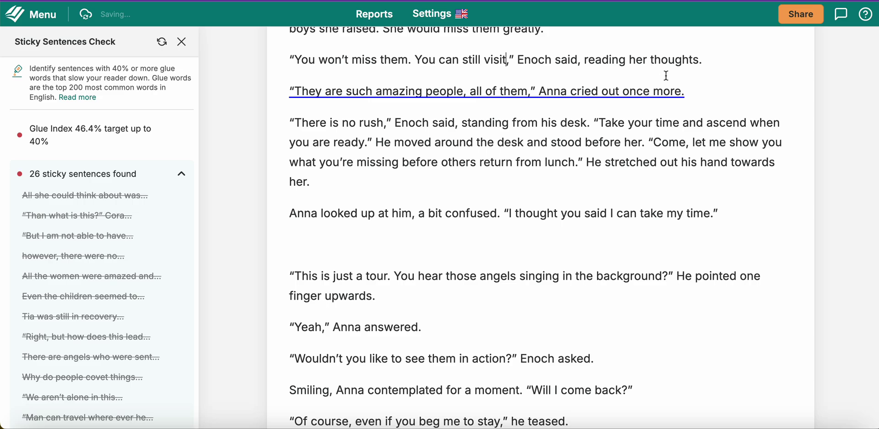
Step: Replace Anna's underlined line "They are such amazing people, all of them" with "I love them all"
mouse_move(534, 93)
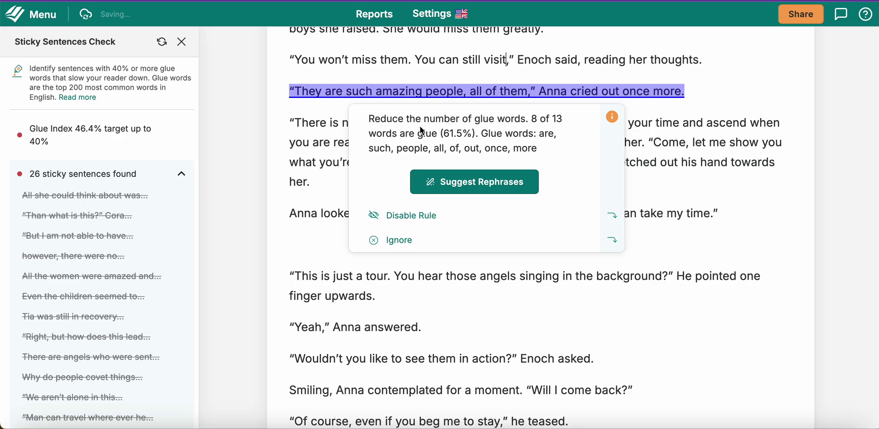
click(531, 94)
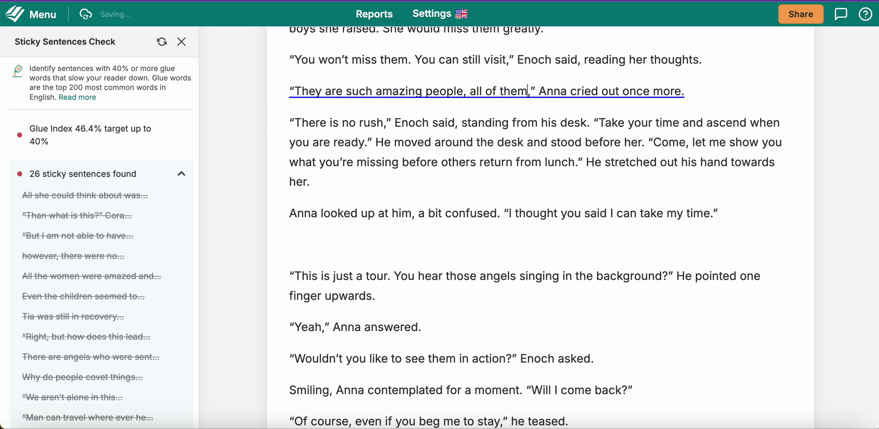
key(BackSpace)
key(BackSpace)
key(BackSpace)
key(BackSpace)
key(BackSpace)
key(BackSpace)
key(BackSpace)
key(BackSpace)
key(BackSpace)
key(BackSpace)
key(BackSpace)
key(BackSpace)
key(BackSpace)
key(BackSpace)
key(BackSpace)
key(BackSpace)
key(BackSpace)
key(BackSpace)
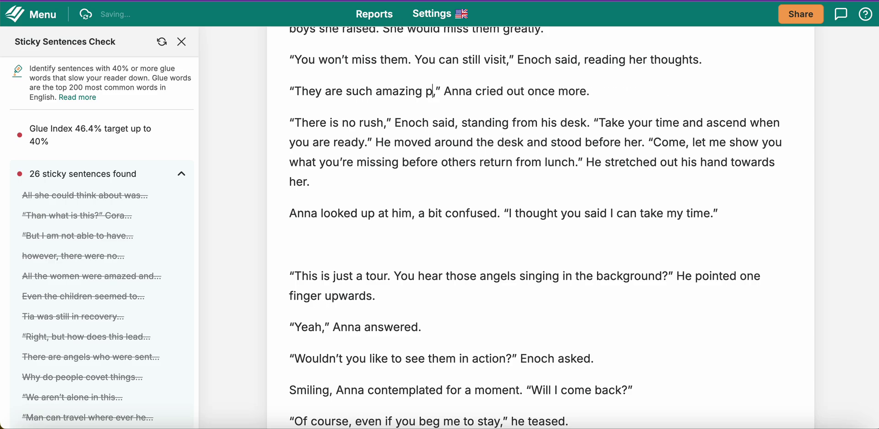
key(BackSpace)
key(BackSpace)
key(BackSpace)
key(BackSpace)
key(BackSpace)
key(BackSpace)
key(BackSpace)
key(BackSpace)
key(BackSpace)
key(BackSpace)
key(BackSpace)
key(BackSpace)
key(BackSpace)
key(BackSpace)
key(BackSpace)
key(BackSpace)
key(BackSpace)
key(BackSpace)
key(BackSpace)
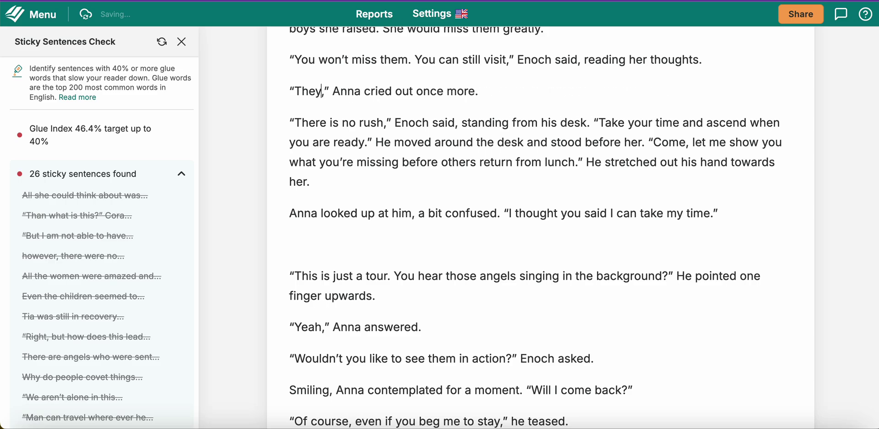
key(BackSpace)
key(BackSpace)
key(BackSpace)
key(BackSpace)
text(I love them )
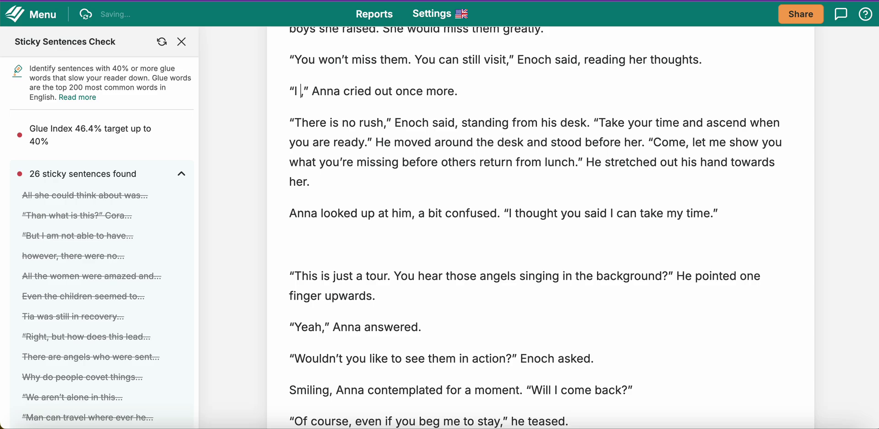
text(all)
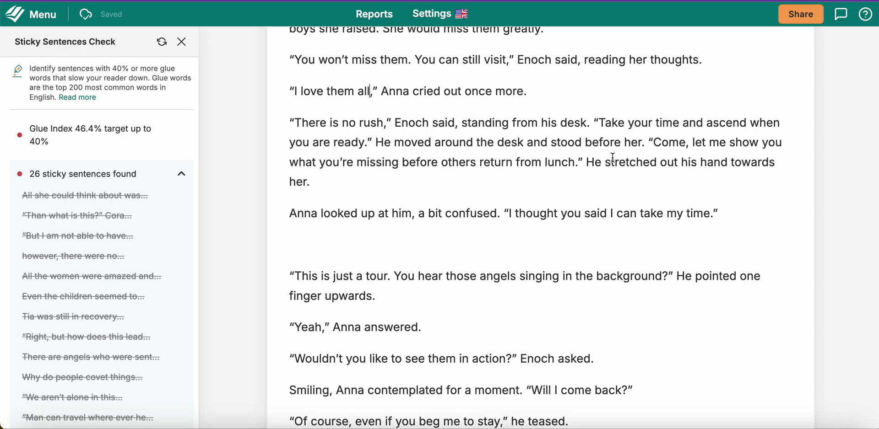
Step: Review the edited chapter text and the list of sticky sentences already addressed
scroll(586, 235, down, 15)
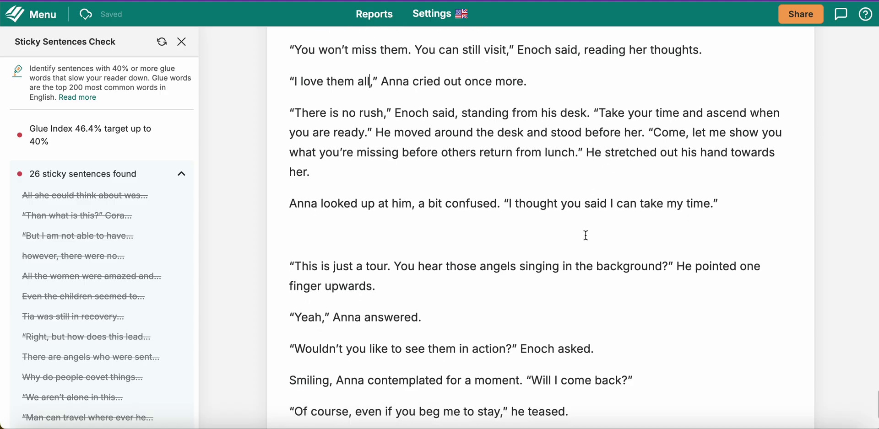
scroll(587, 236, up, 20)
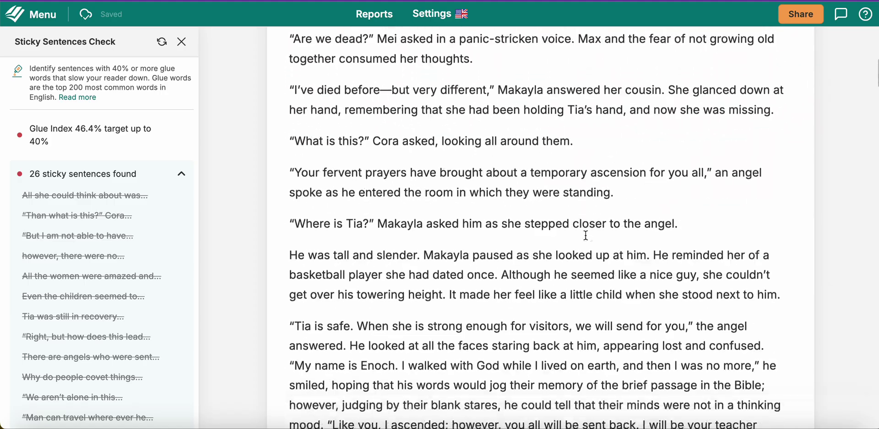
scroll(587, 236, down, 15)
scroll(586, 236, down, 13)
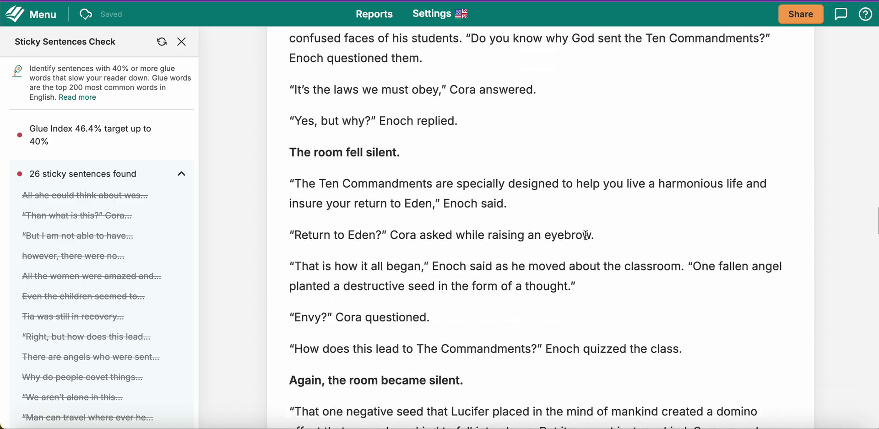
scroll(587, 236, up, 20)
scroll(586, 235, up, 20)
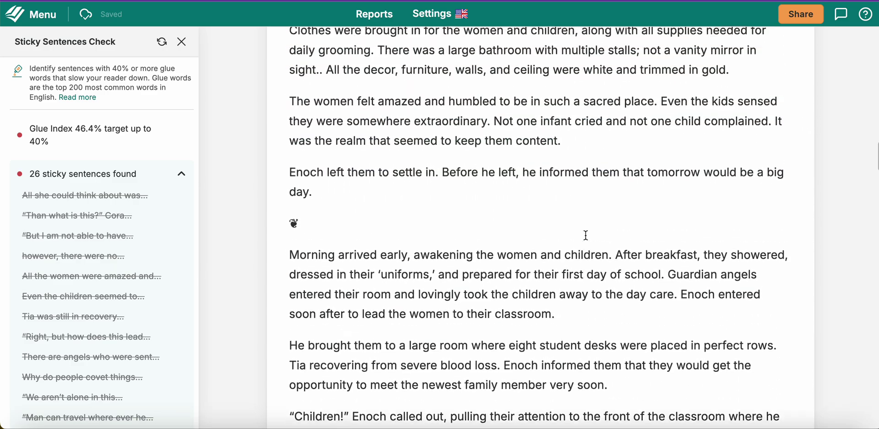
scroll(586, 236, up, 7)
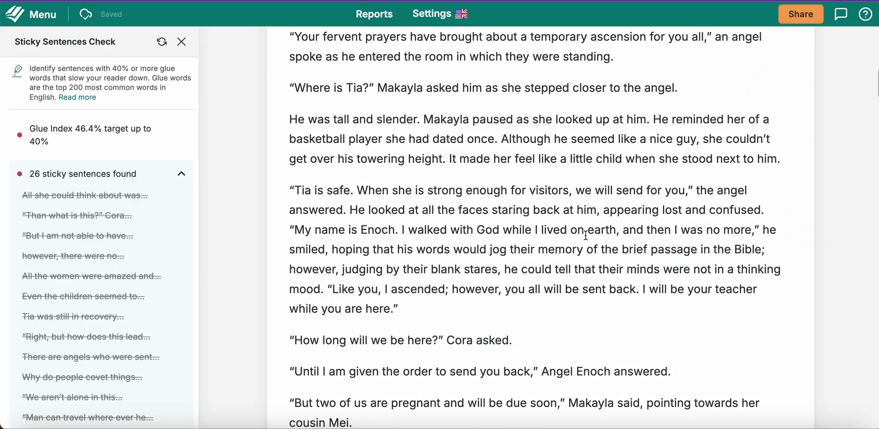
scroll(586, 235, down, 10)
scroll(587, 236, up, 8)
scroll(586, 236, up, 10)
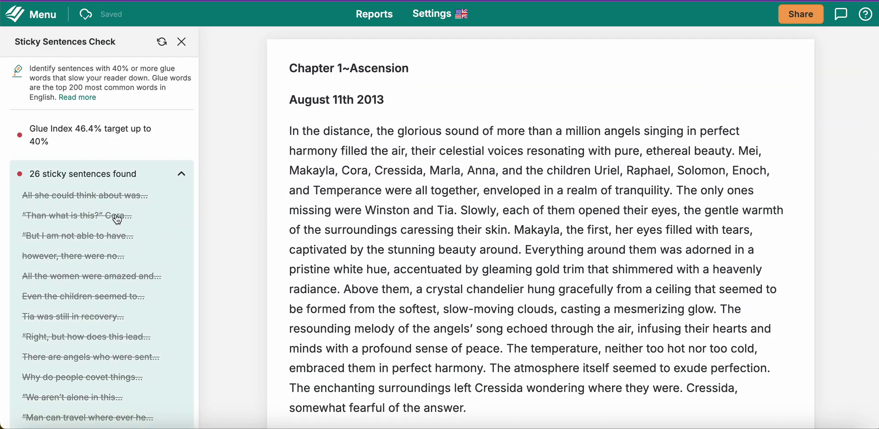
scroll(101, 284, down, 13)
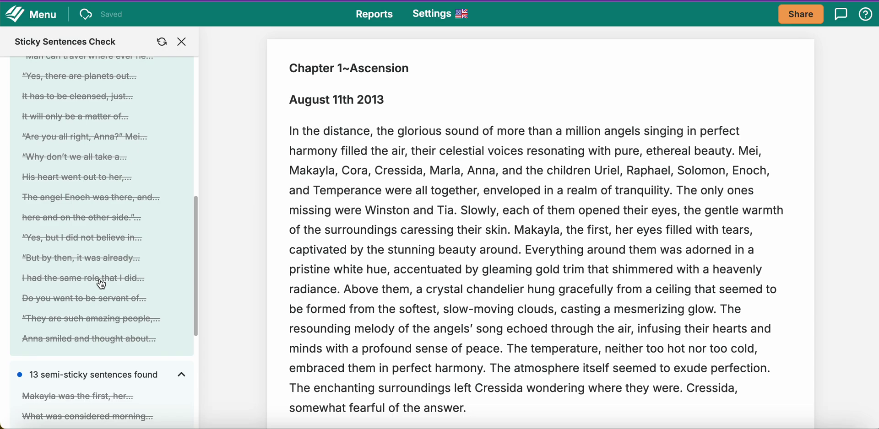
scroll(101, 284, up, 15)
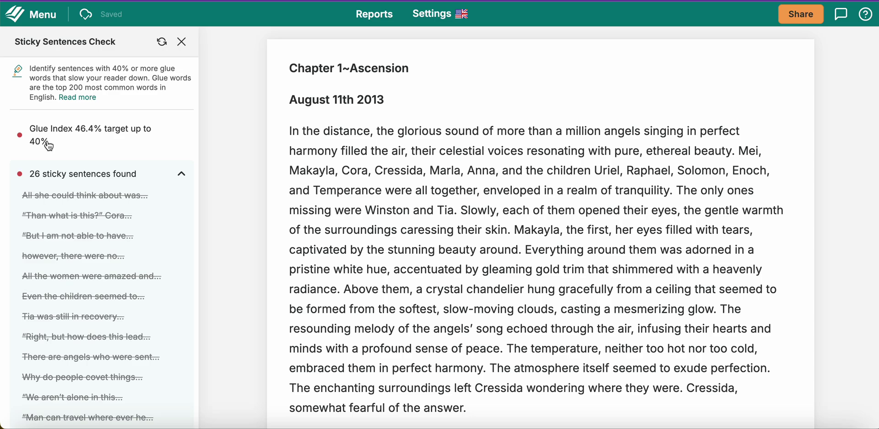
Step: Rerun the sticky sentences check and open the first flagged sentence, which begins “What is this?”, in the text
click(162, 42)
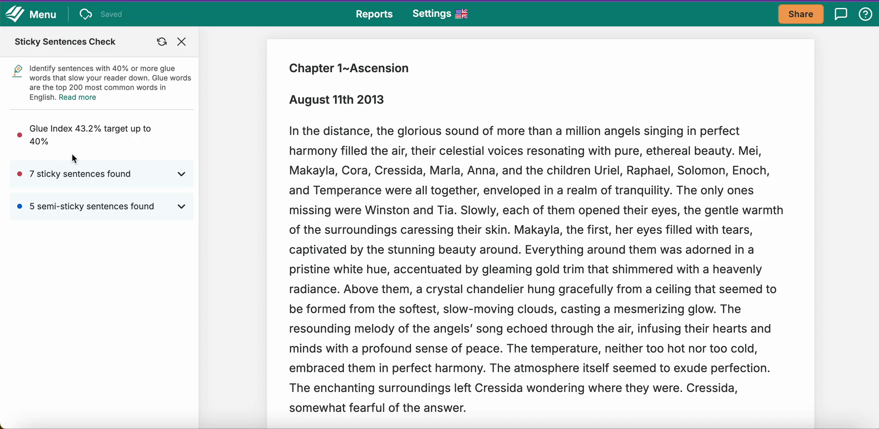
click(182, 174)
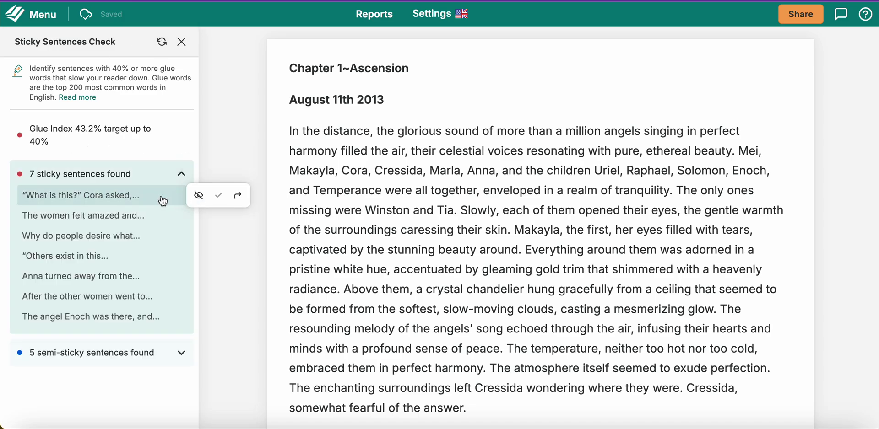
click(238, 196)
scroll(342, 170, down, 6)
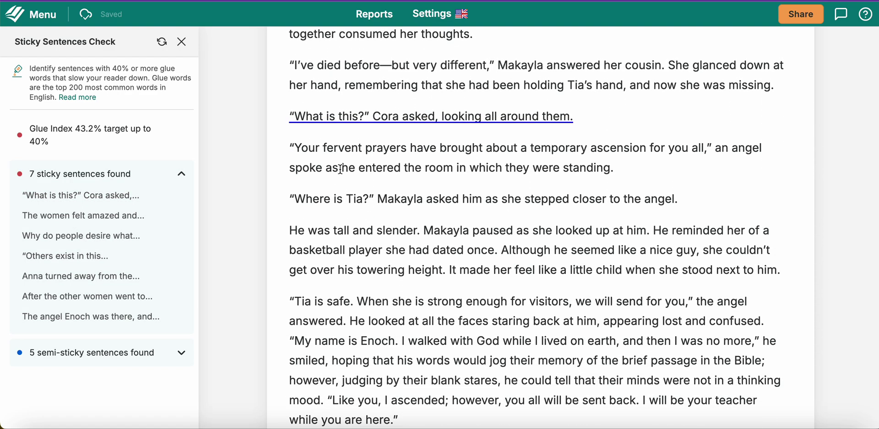
click(352, 120)
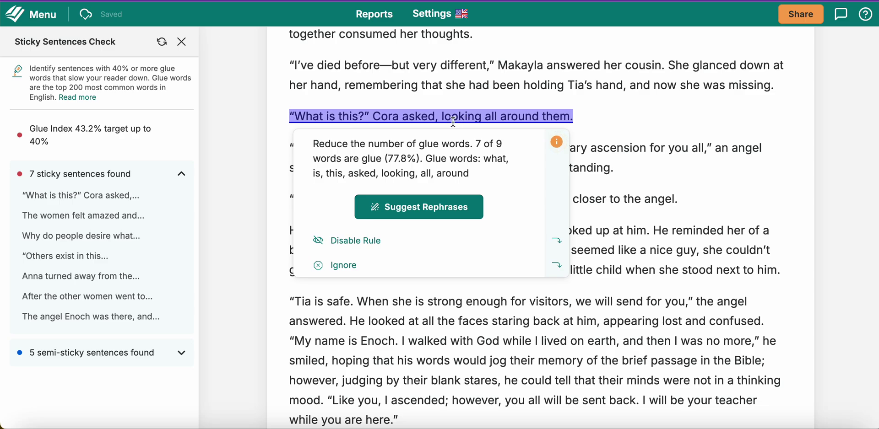
Step: Replace “asked, looking” with “looked” in the sentence beginning “What is this?”
click(480, 121)
key(BackSpace)
key(BackSpace)
key(BackSpace)
key(BackSpace)
key(BackSpace)
key(BackSpace)
key(BackSpace)
key(BackSpace)
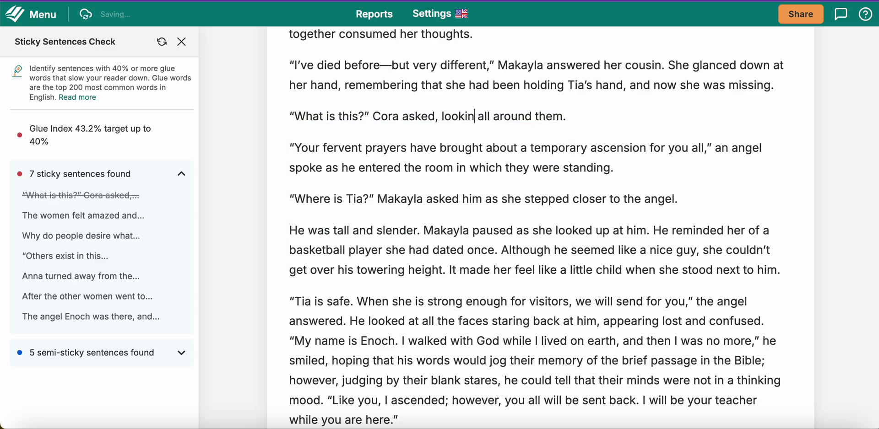
key(BackSpace)
key(BackSpace)
key(BackSpace)
key(BackSpace)
key(BackSpace)
key(BackSpace)
key(BackSpace)
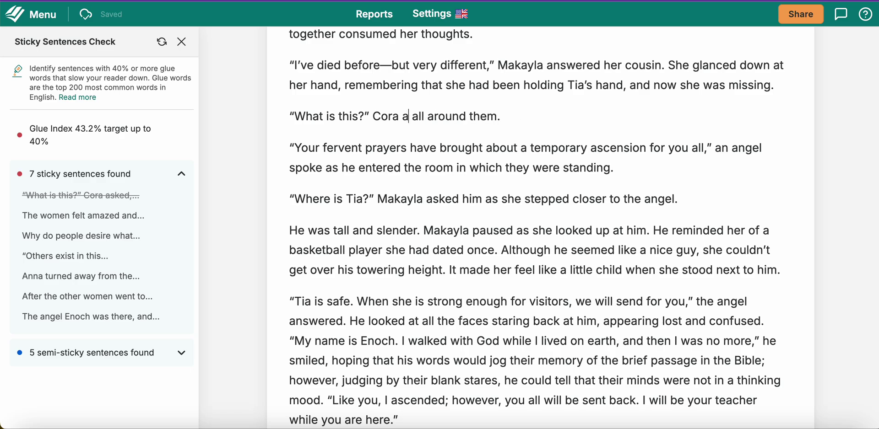
text(looke)
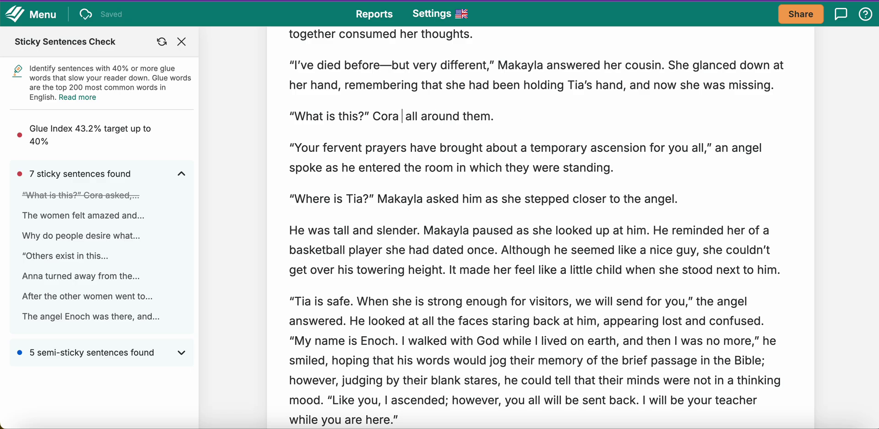
text(d)
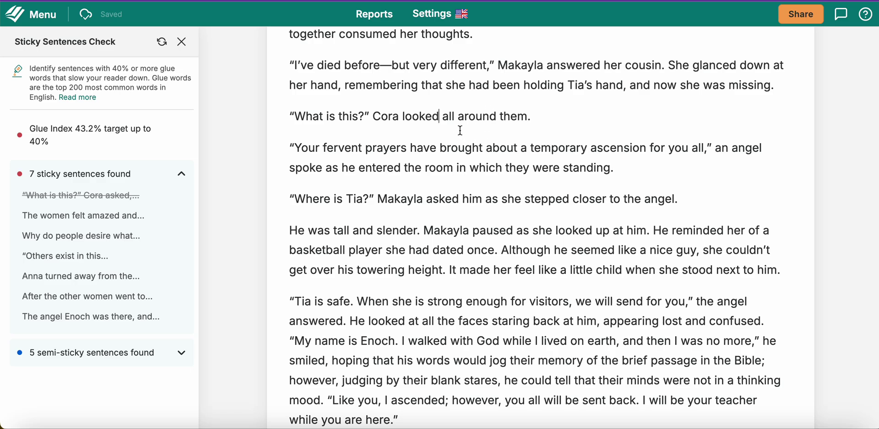
Step: Replace the words after the character's name in the “What is this?” sentence with “’s surveyed the area”
click(527, 118)
key(BackSpace)
key(BackSpace)
key(BackSpace)
key(BackSpace)
key(BackSpace)
key(BackSpace)
key(BackSpace)
key(BackSpace)
key(BackSpace)
key(BackSpace)
key(BackSpace)
key(BackSpace)
key(BackSpace)
key(BackSpace)
key(BackSpace)
key(BackSpace)
key(BackSpace)
key(BackSpace)
key(BackSpace)
key(BackSpace)
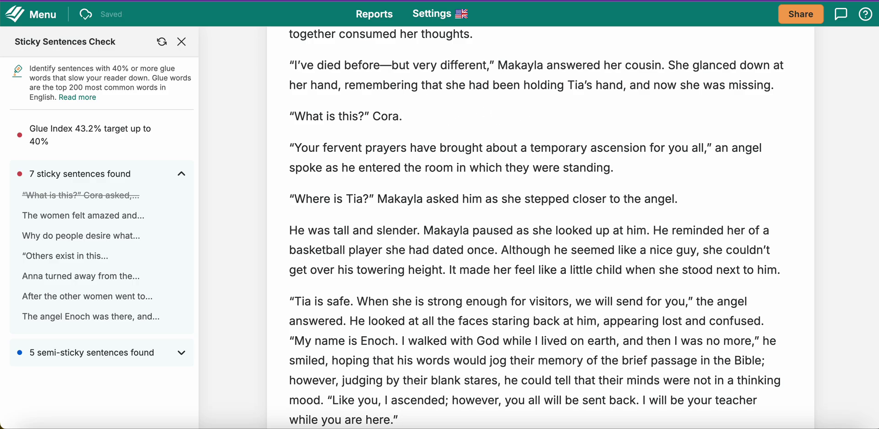
text('s eyes)
key(BackSpace)
key(BackSpace)
key(BackSpace)
text(scanne)
key(BackSpace)
key(BackSpace)
key(BackSpace)
key(BackSpace)
key(BackSpace)
key(BackSpace)
text(surveyed )
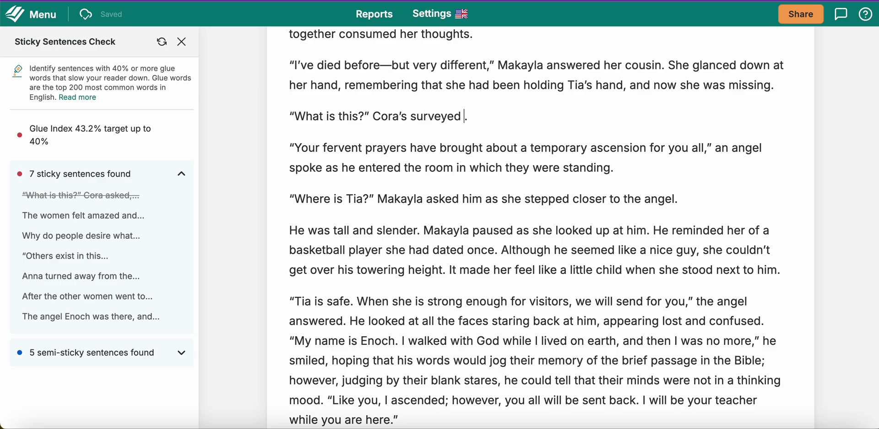
text(the area)
Step: Replace “felt amazed and” with “were” in the flagged sentence “The women felt amazed and humbled to be in such a sacred place.”
mouse_move(122, 224)
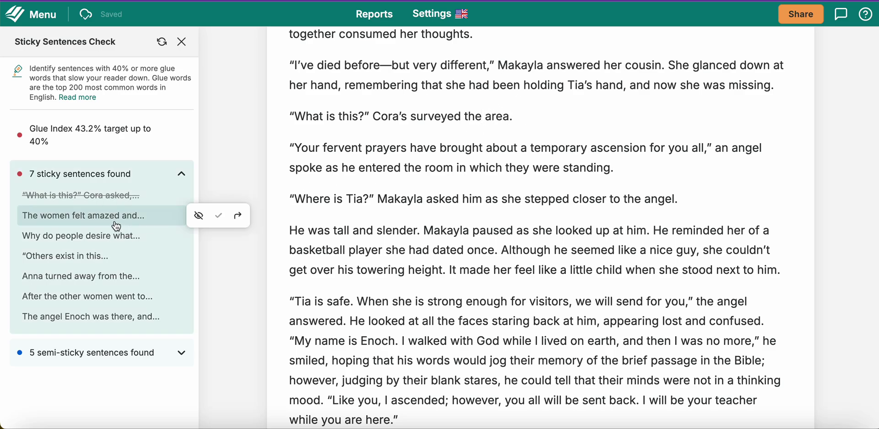
click(237, 217)
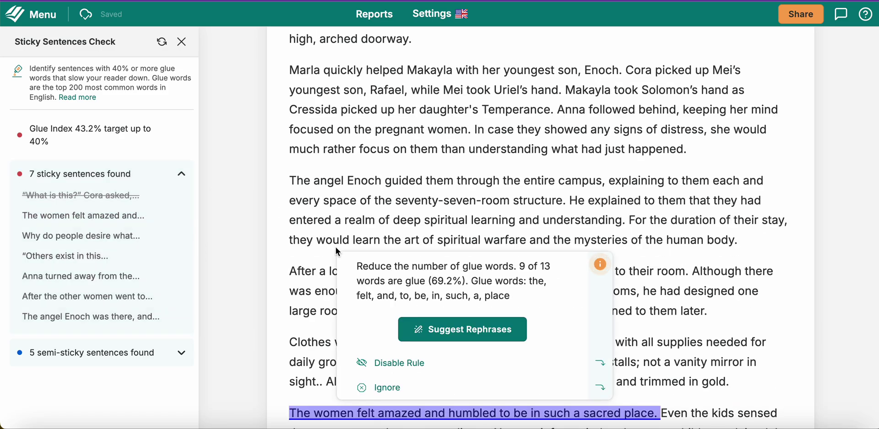
scroll(336, 243, down, 6)
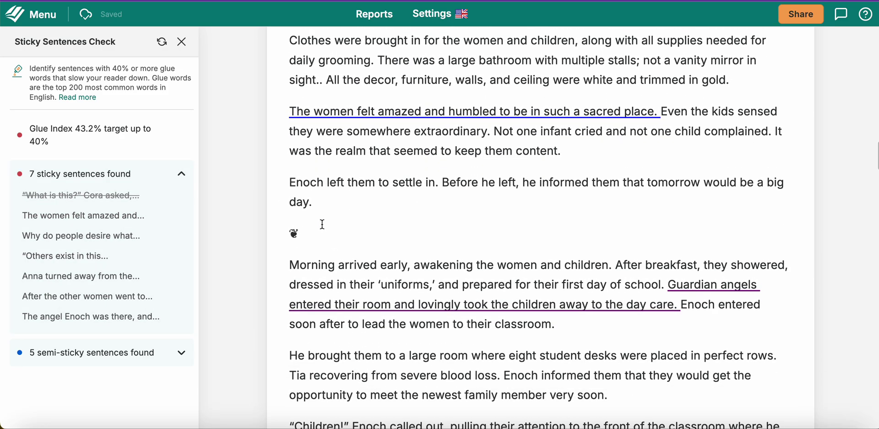
click(398, 110)
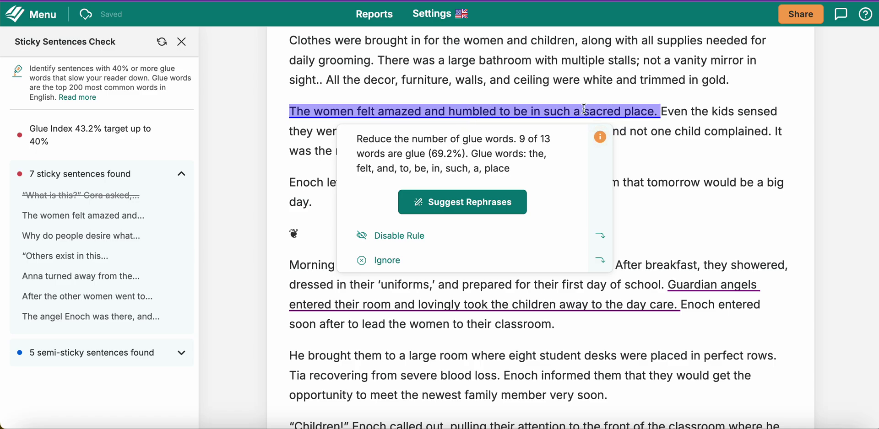
click(506, 112)
click(444, 111)
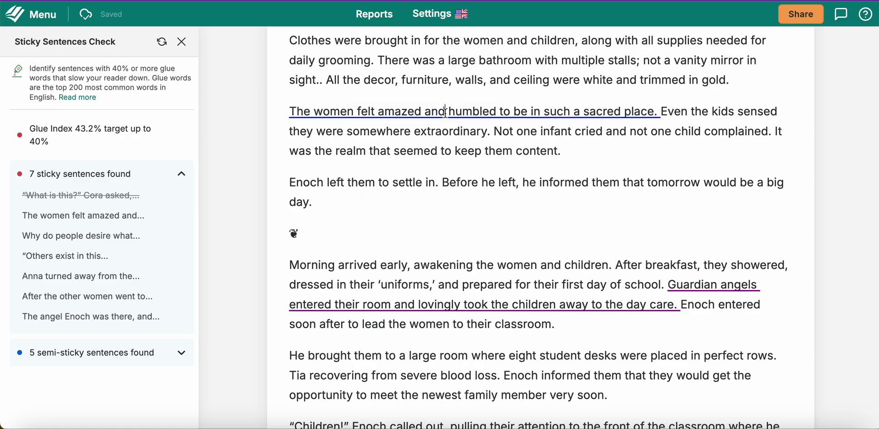
key(BackSpace)
key(BackSpace)
key(BackSpace)
key(BackSpace)
key(BackSpace)
key(BackSpace)
key(BackSpace)
key(BackSpace)
key(BackSpace)
key(BackSpace)
key(BackSpace)
key(BackSpace)
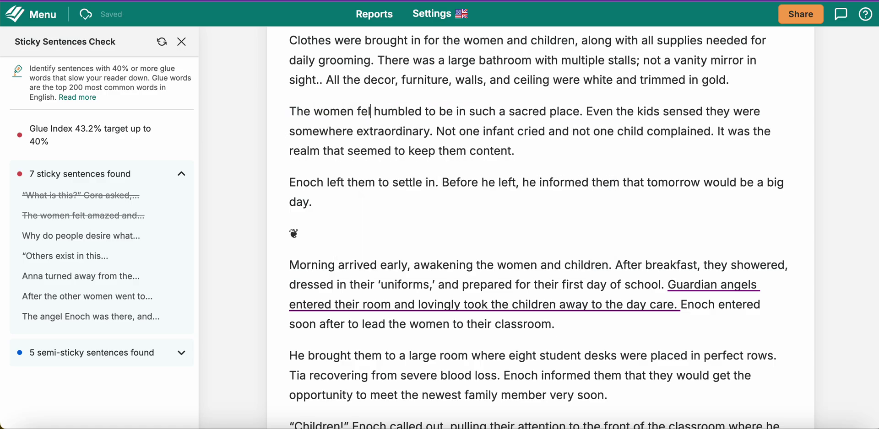
key(BackSpace)
key(BackSpace)
key(BackSpace)
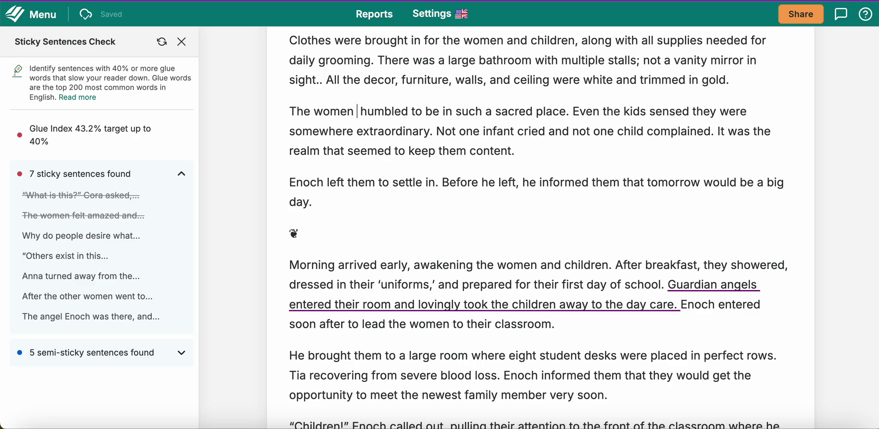
key(BackSpace)
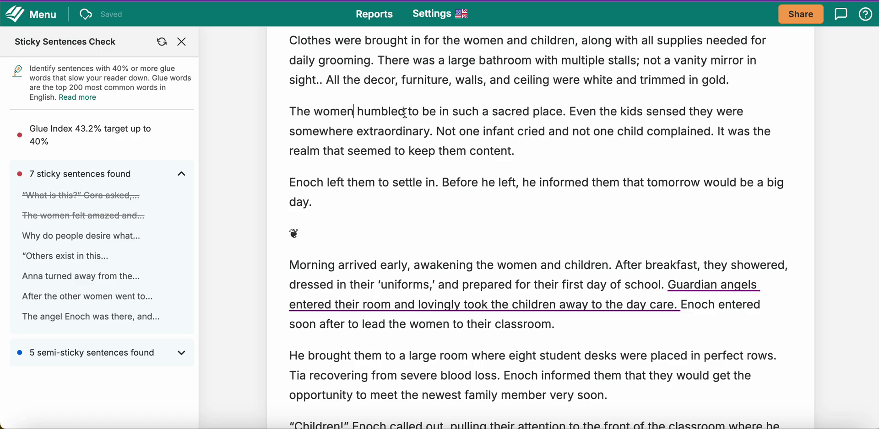
text(were)
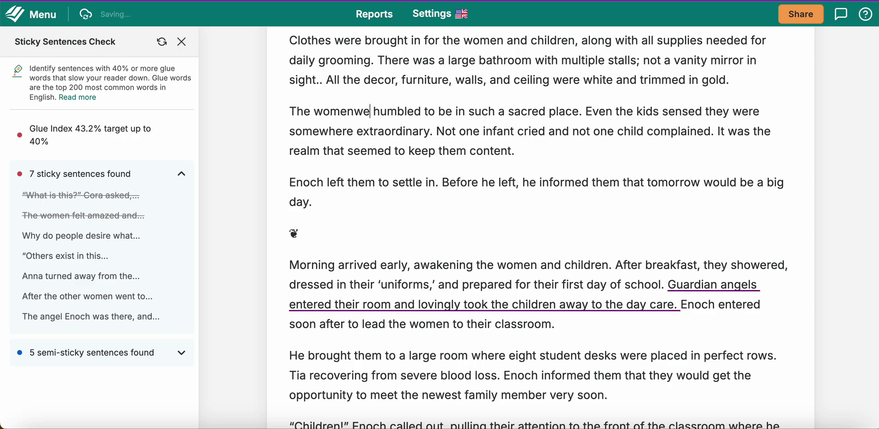
key(BackSpace)
key(BackSpace)
key(BackSpace)
key(BackSpace)
text(were)
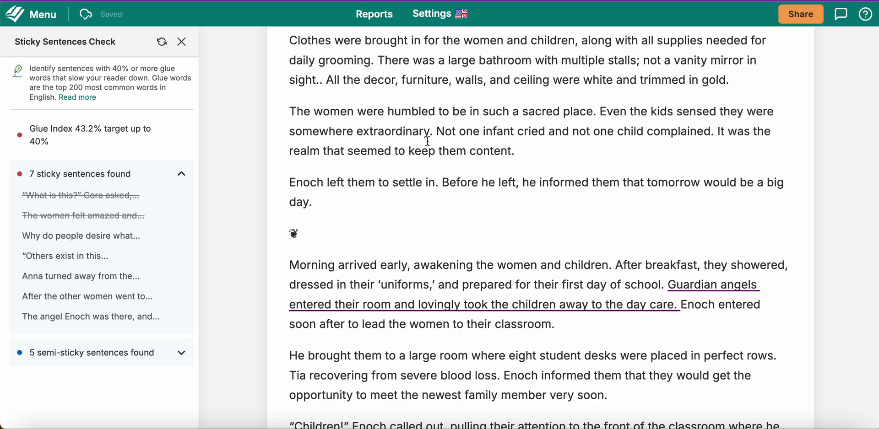
Step: Delete the word “lovingly” from the flagged sentence about the guardian angels and the children
scroll(455, 230, down, 3)
scroll(456, 230, down, 2)
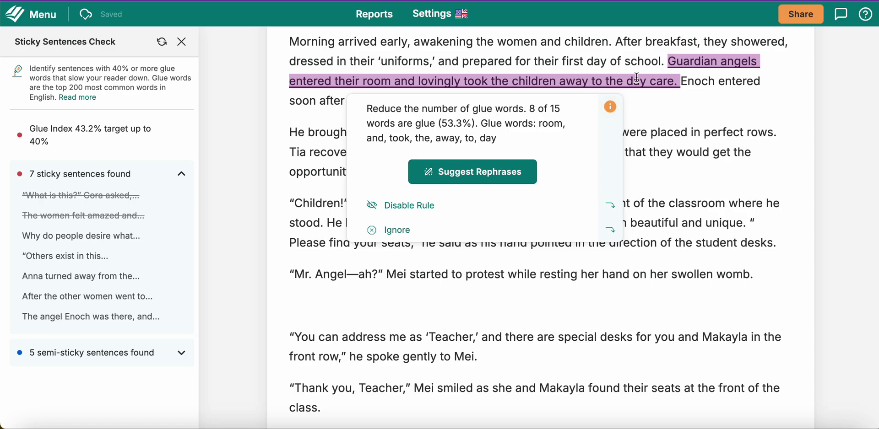
click(459, 81)
key(BackSpace)
key(BackSpace)
key(BackSpace)
key(BackSpace)
key(BackSpace)
key(BackSpace)
key(BackSpace)
key(BackSpace)
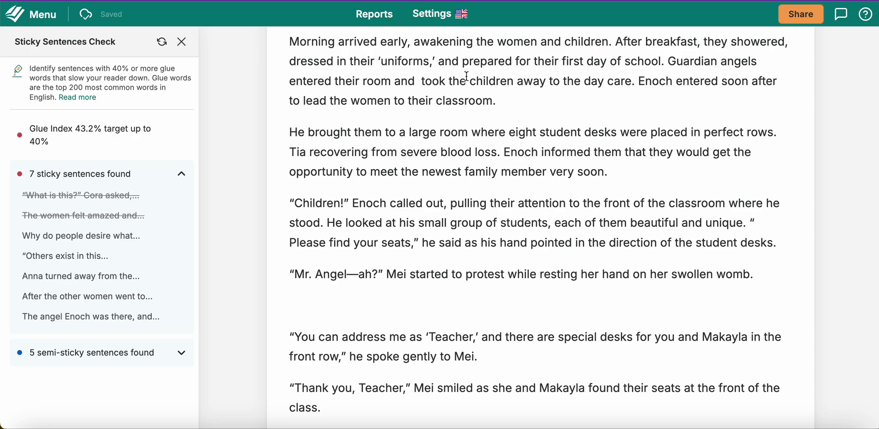
key(BackSpace)
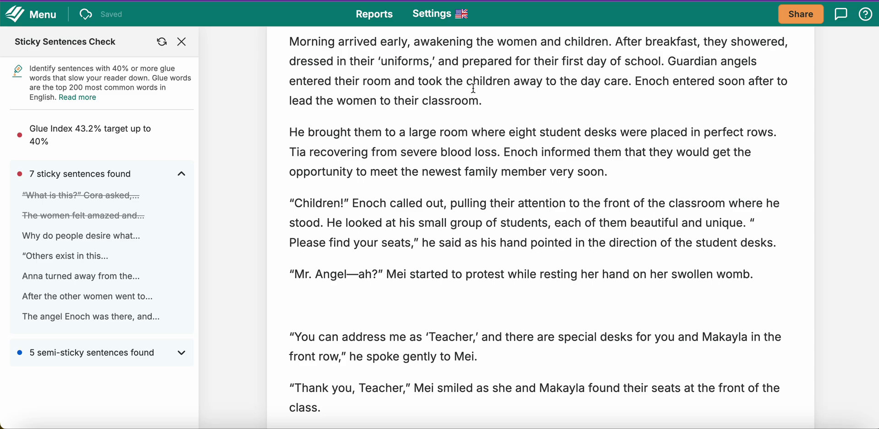
Step: Replace “their room and took” with “taking” in the guardian angels sentence
click(440, 82)
key(BackSpace)
key(BackSpace)
key(BackSpace)
key(BackSpace)
key(BackSpace)
key(BackSpace)
key(BackSpace)
key(BackSpace)
key(BackSpace)
key(BackSpace)
key(BackSpace)
key(BackSpace)
key(BackSpace)
key(BackSpace)
key(BackSpace)
key(BackSpace)
key(BackSpace)
key(BackSpace)
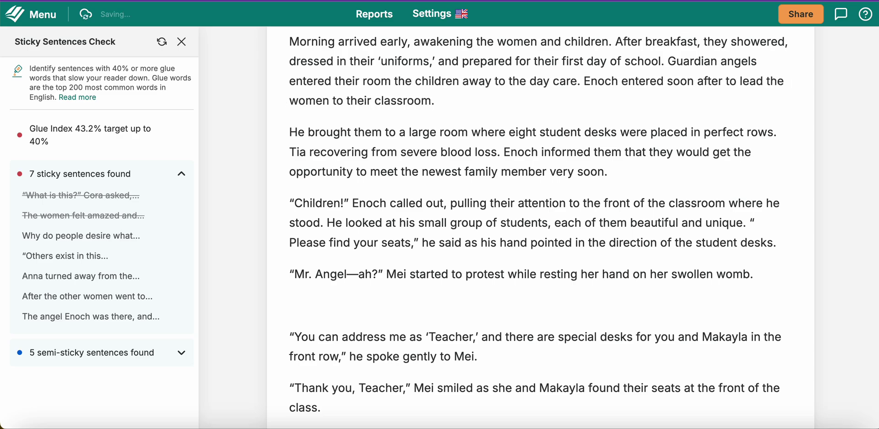
key(BackSpace)
key(BackSpace)
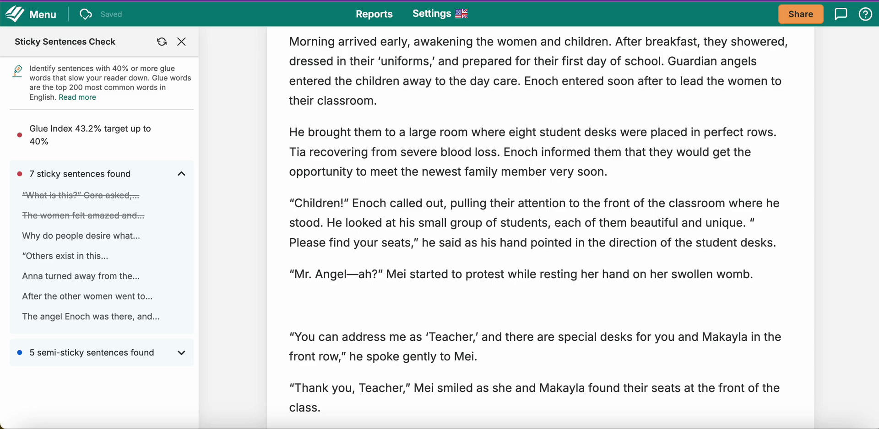
text(taking)
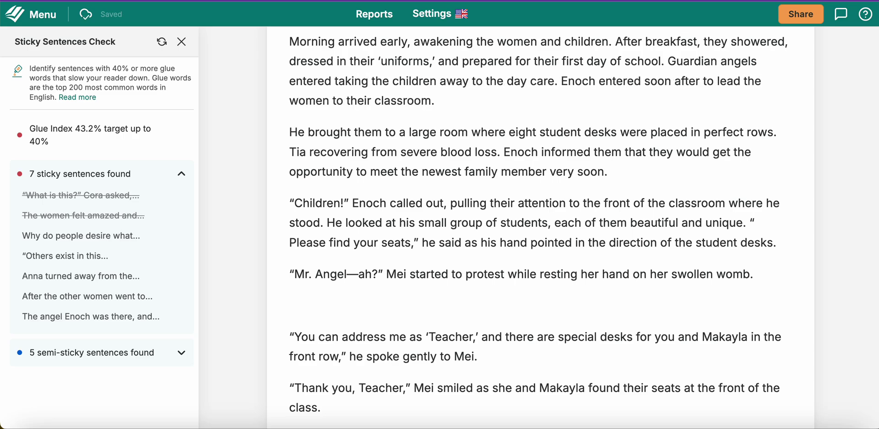
scroll(206, 148, down, 10)
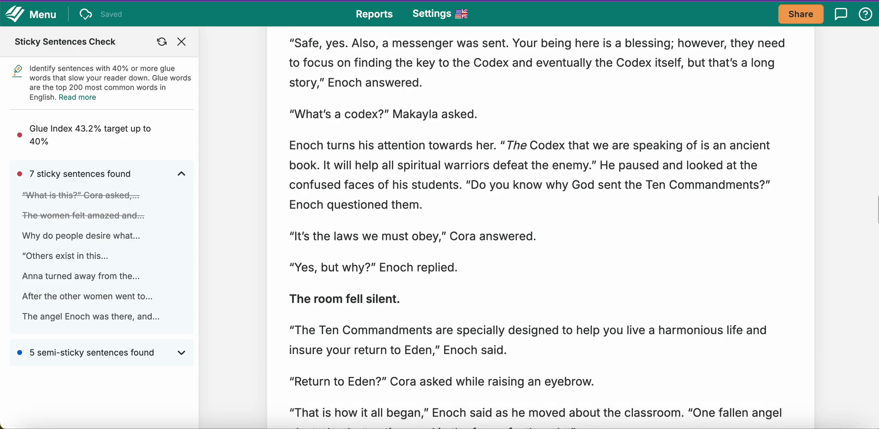
Step: Replace the flagged “God cleansed the Earth” sentence with the suggested rephrase that uses “now seek to return to the stratosphere to mate and multiply”
mouse_move(135, 238)
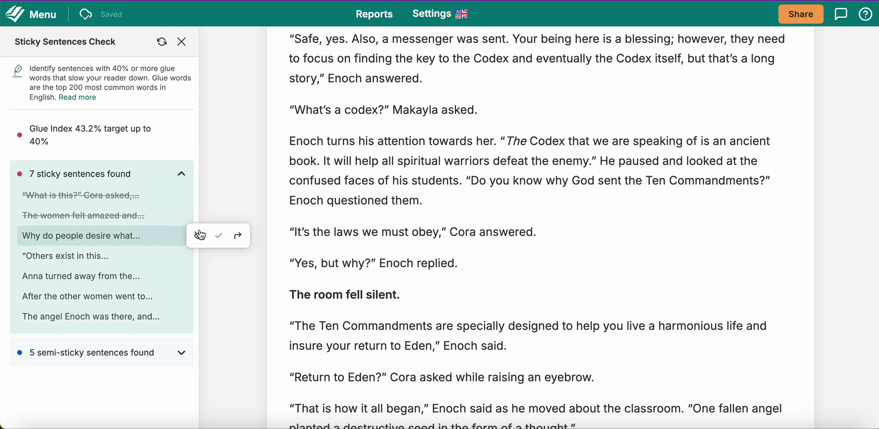
click(241, 237)
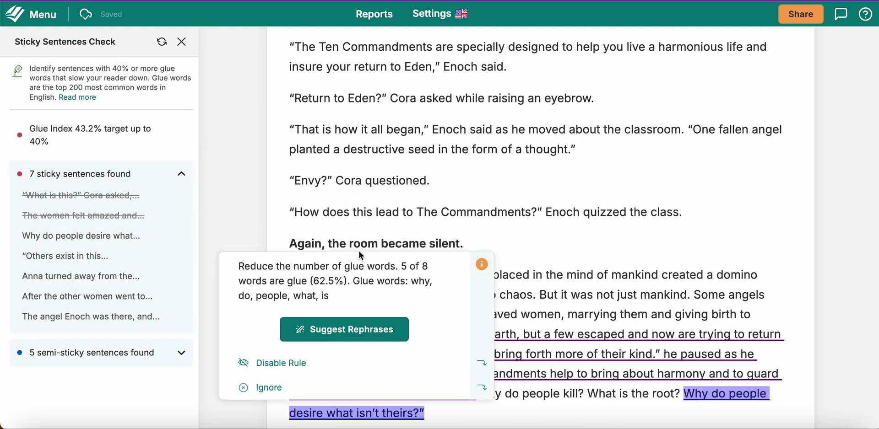
scroll(508, 224, down, 5)
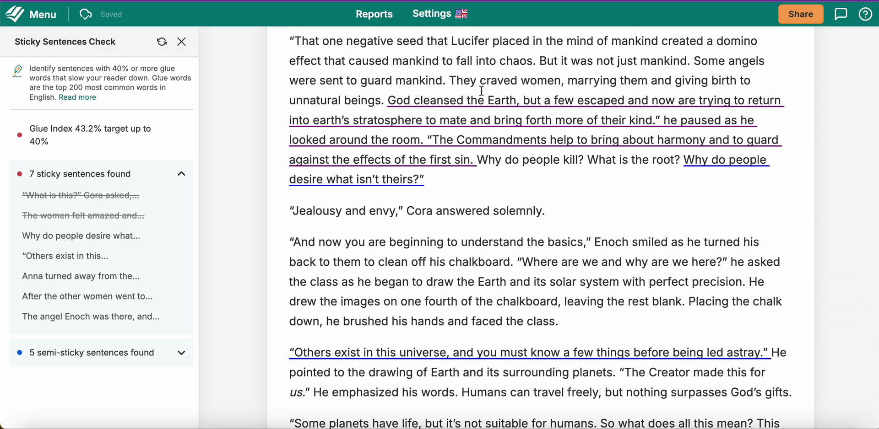
mouse_move(483, 102)
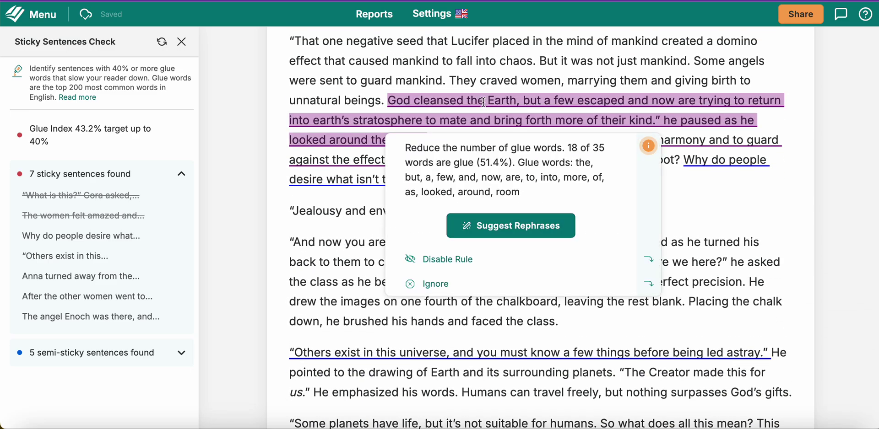
click(507, 225)
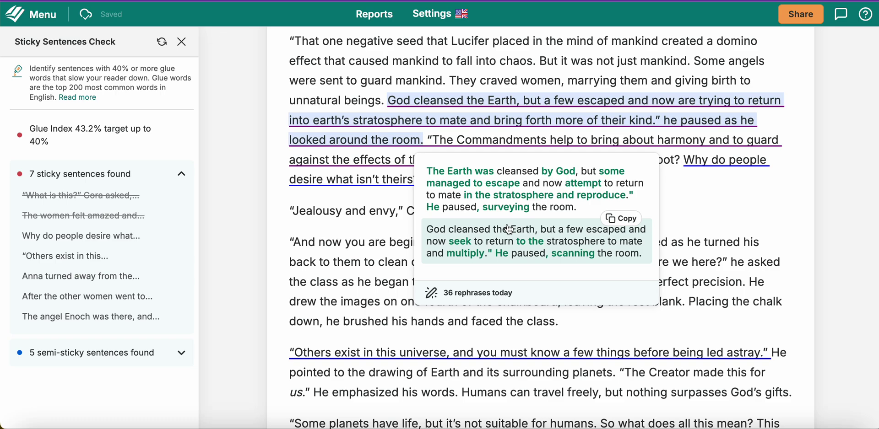
click(510, 230)
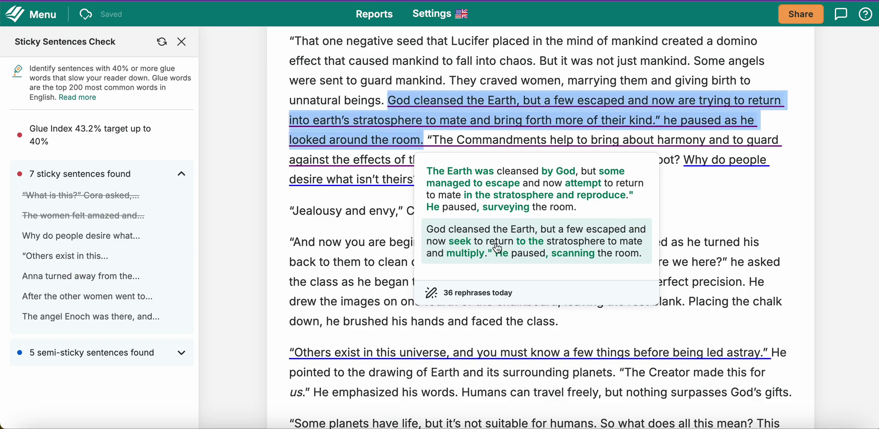
mouse_move(592, 170)
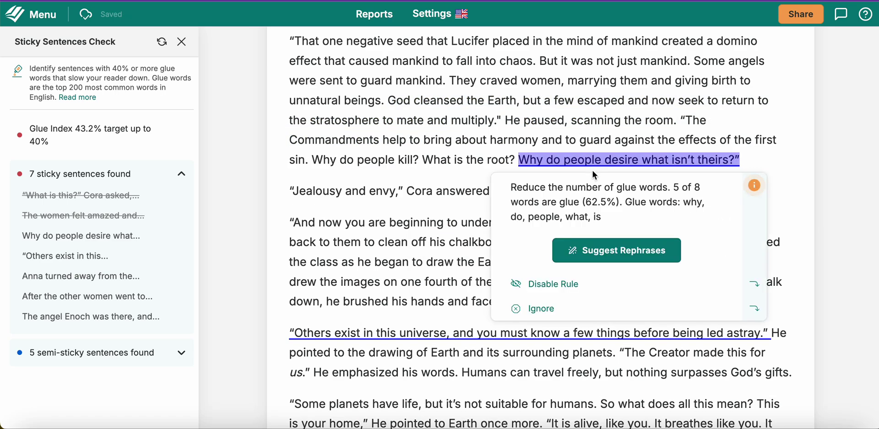
click(598, 250)
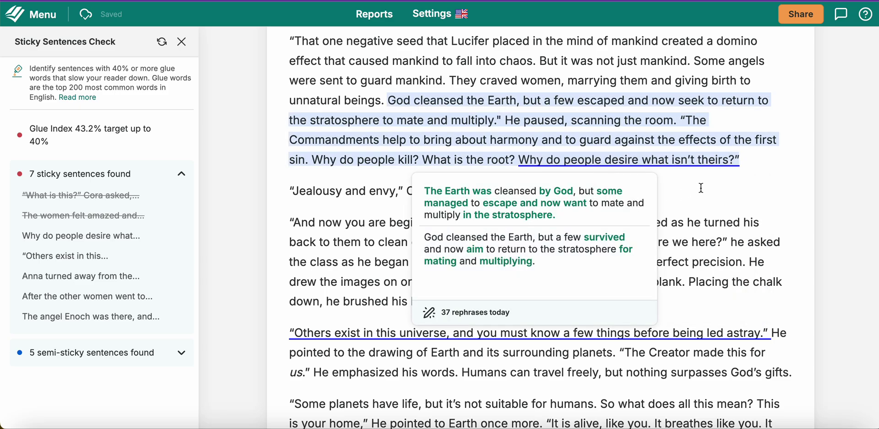
click(738, 180)
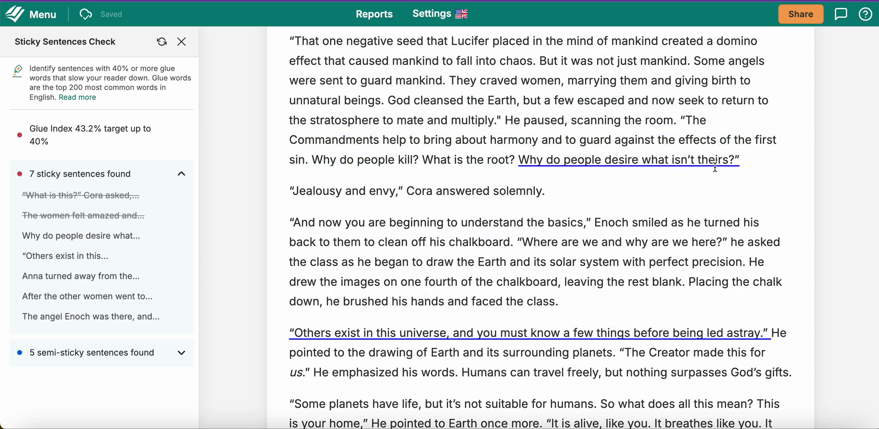
Step: Replace “desire what isn’t theirs” with “covet” in the flagged question “Why do people desire what isn’t theirs?”
click(728, 161)
key(BackSpace)
key(BackSpace)
key(BackSpace)
key(BackSpace)
key(BackSpace)
key(BackSpace)
key(BackSpace)
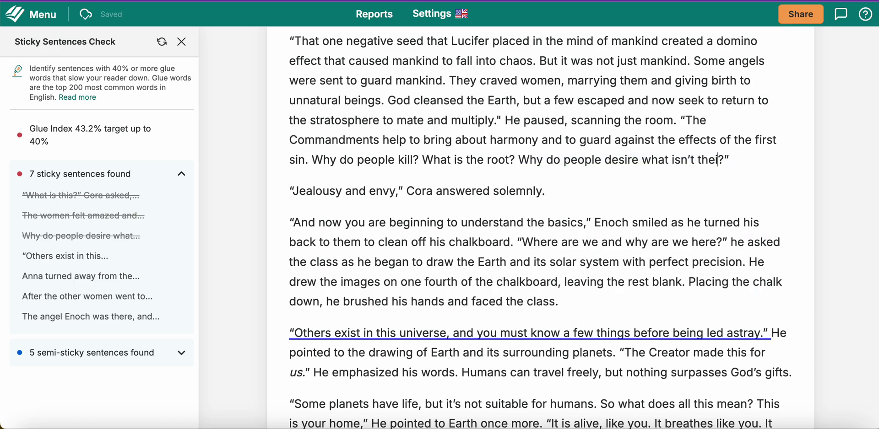
key(BackSpace)
key(BackSpace)
key(BackSpace)
key(BackSpace)
key(BackSpace)
key(BackSpace)
key(BackSpace)
key(BackSpace)
key(BackSpace)
key(BackSpace)
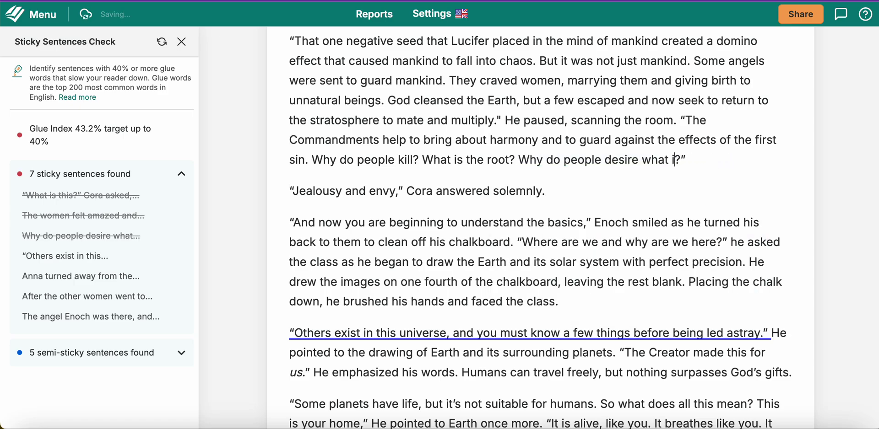
key(BackSpace)
key(BackSpace)
key(BackSpace)
key(BackSpace)
key(BackSpace)
key(BackSpace)
key(BackSpace)
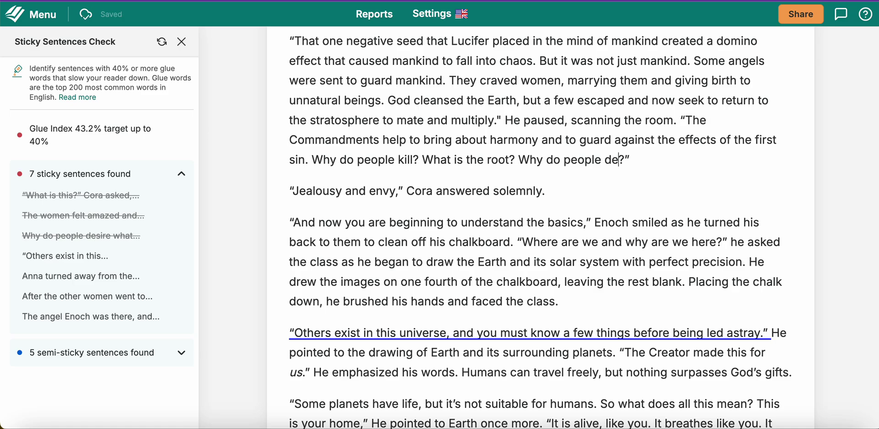
text(covet)
scroll(686, 224, down, 4)
scroll(686, 224, down, 2)
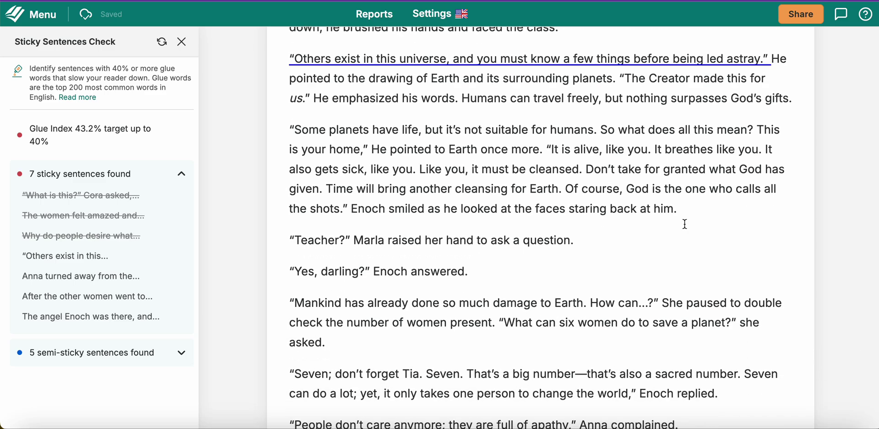
click(552, 58)
click(532, 168)
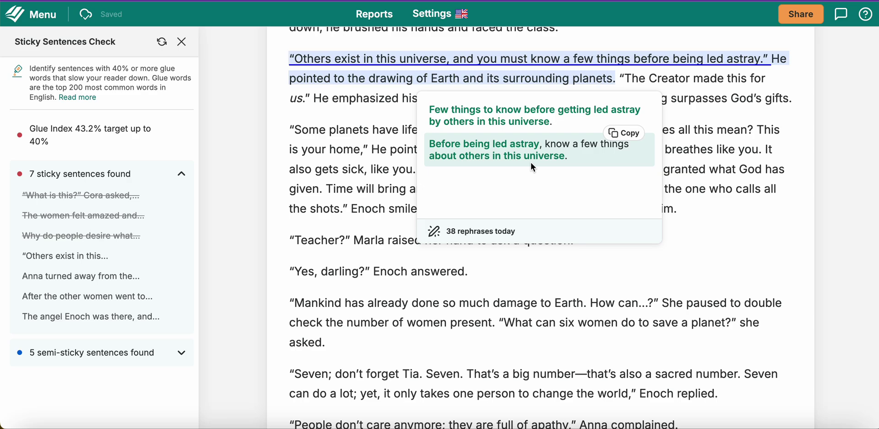
click(680, 58)
Step: Rewrite the flagged quote beginning “Others exist in this universe” as “We are not alone, but don’t be fooled.”
click(759, 63)
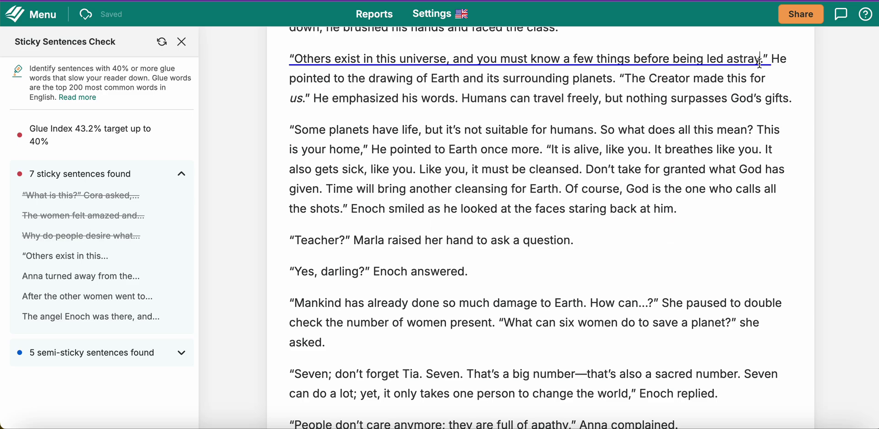
key(BackSpace)
key(BackSpace)
key(BackSpace)
key(BackSpace)
key(BackSpace)
key(BackSpace)
key(BackSpace)
key(BackSpace)
key(BackSpace)
key(BackSpace)
key(BackSpace)
key(BackSpace)
key(BackSpace)
key(BackSpace)
key(BackSpace)
key(BackSpace)
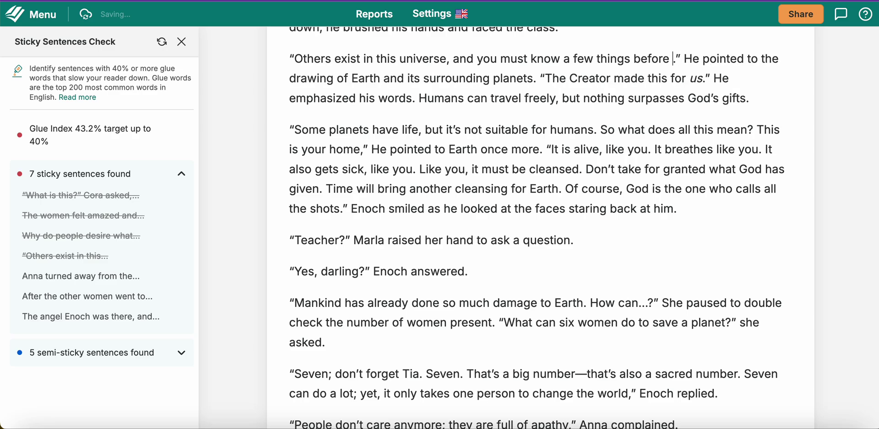
key(BackSpace)
key(BackSpace)
key(BackSpace)
key(BackSpace)
key(BackSpace)
key(BackSpace)
key(BackSpace)
key(BackSpace)
key(BackSpace)
key(BackSpace)
key(BackSpace)
key(BackSpace)
key(BackSpace)
key(BackSpace)
key(BackSpace)
key(BackSpace)
key(BackSpace)
key(BackSpace)
key(BackSpace)
key(BackSpace)
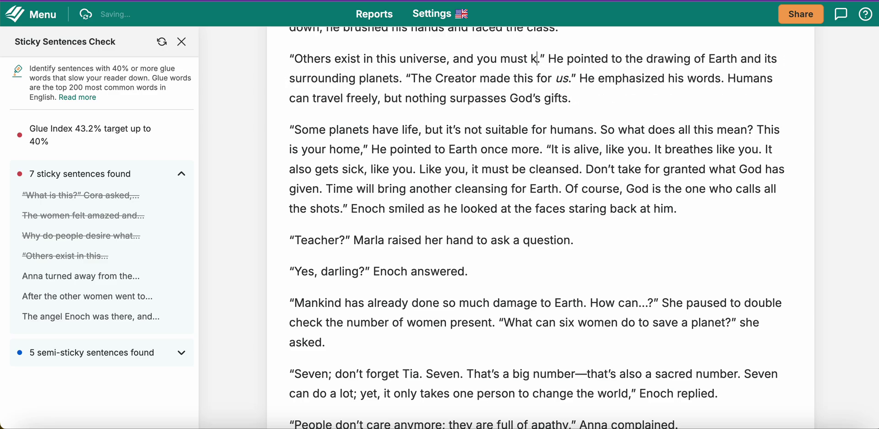
key(BackSpace)
key(BackSpace)
key(BackSpace)
key(BackSpace)
key(BackSpace)
key(BackSpace)
key(BackSpace)
key(BackSpace)
key(BackSpace)
key(BackSpace)
key(BackSpace)
key(BackSpace)
key(BackSpace)
key(BackSpace)
key(BackSpace)
key(BackSpace)
key(BackSpace)
key(BackSpace)
key(BackSpace)
key(BackSpace)
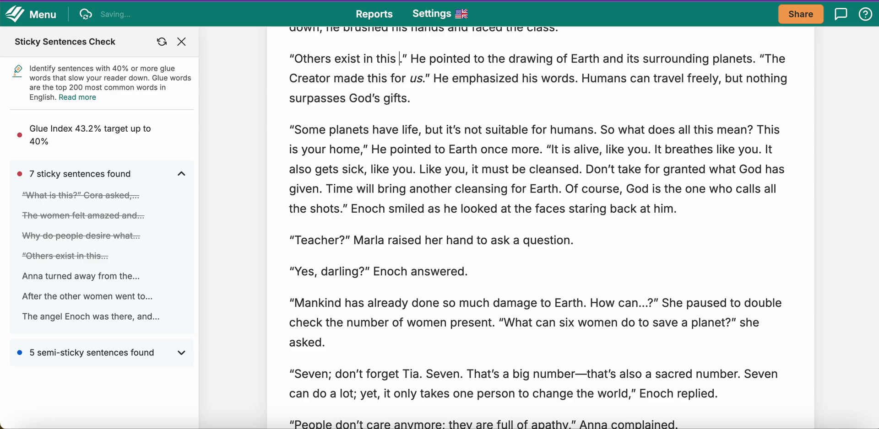
key(BackSpace)
key(BackSpace)
key(BackSpace)
key(BackSpace)
key(BackSpace)
key(BackSpace)
key(BackSpace)
key(BackSpace)
key(BackSpace)
key(BackSpace)
key(BackSpace)
key(BackSpace)
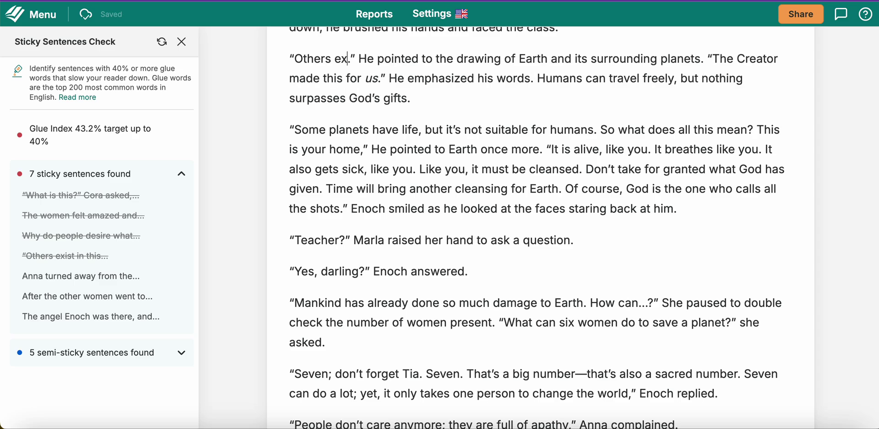
key(BackSpace)
key(BackSpace)
key(BackSpace)
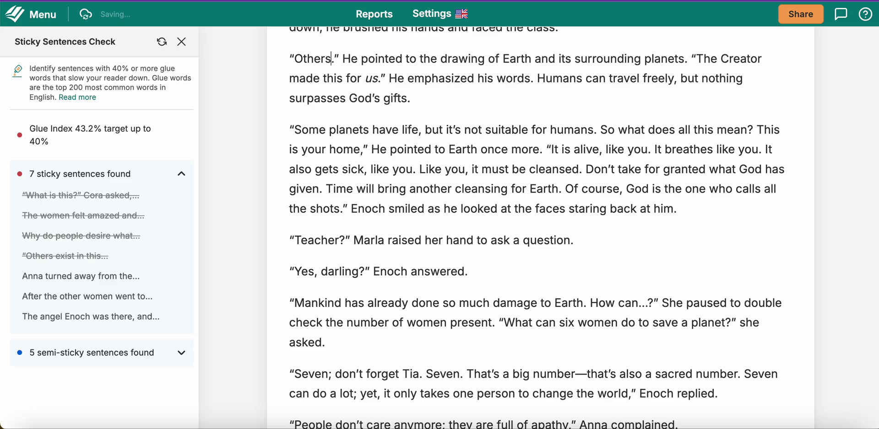
key(BackSpace)
key(BackSpace)
key(BackSpace)
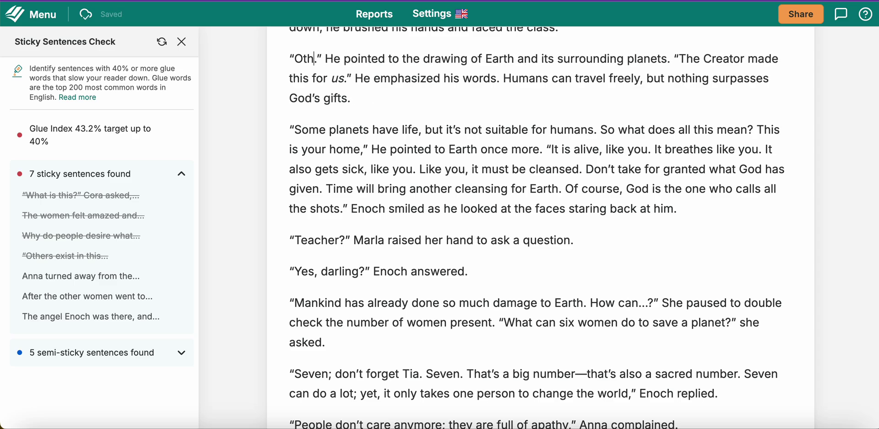
key(BackSpace)
key(BackSpace)
key(BackSpace)
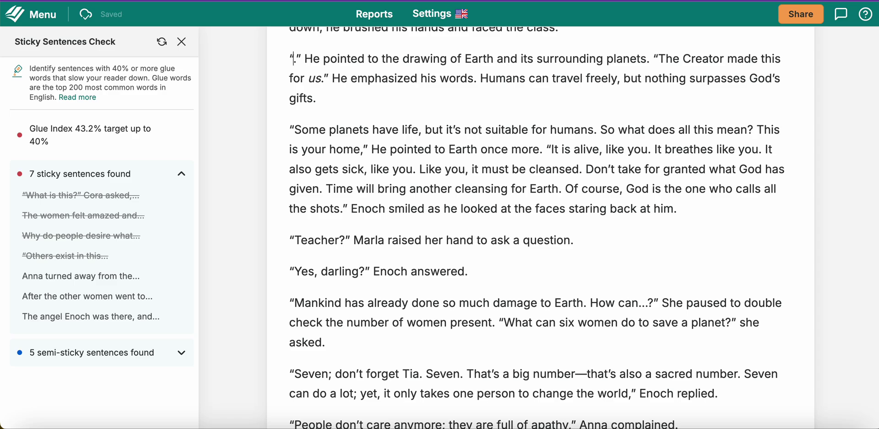
text(We are n)
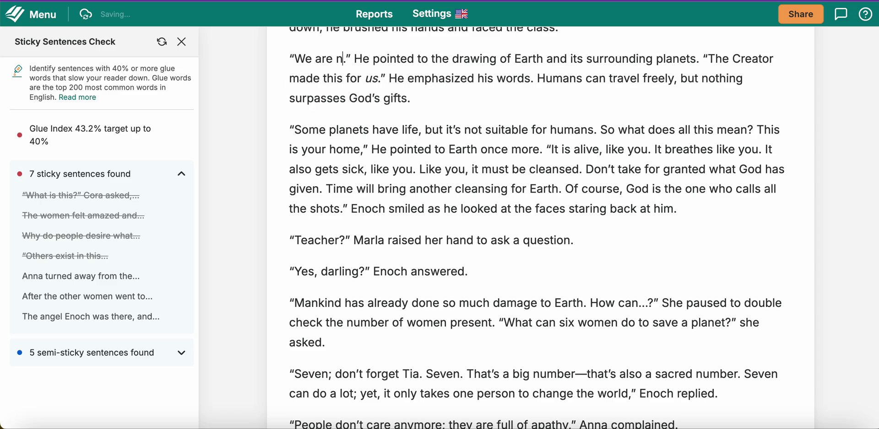
text(ot alone)
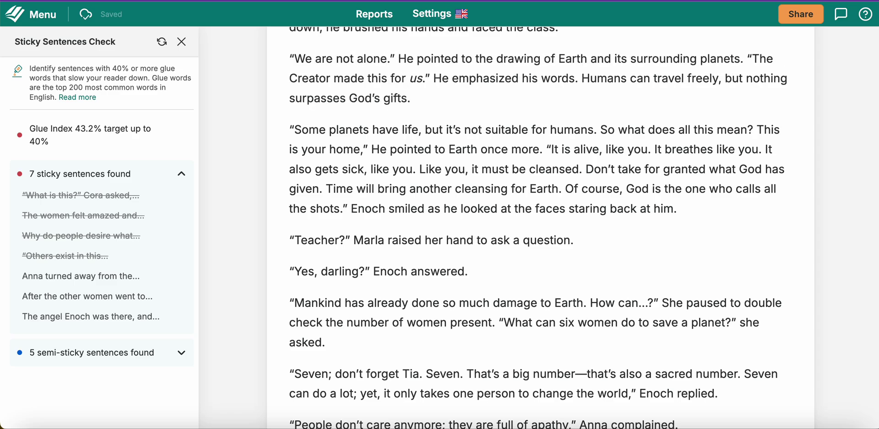
text(, but do)
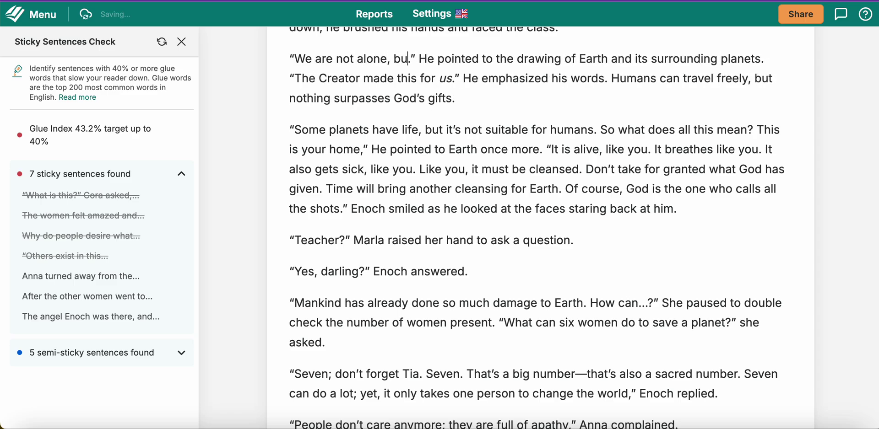
text(n't be fool)
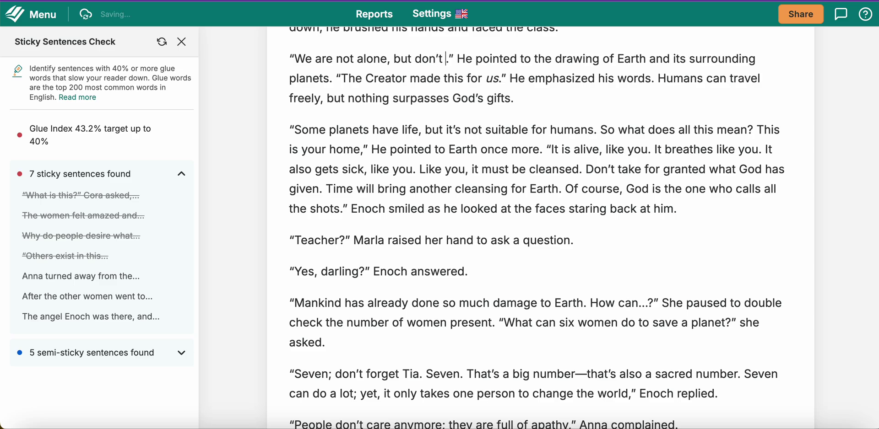
text(ed)
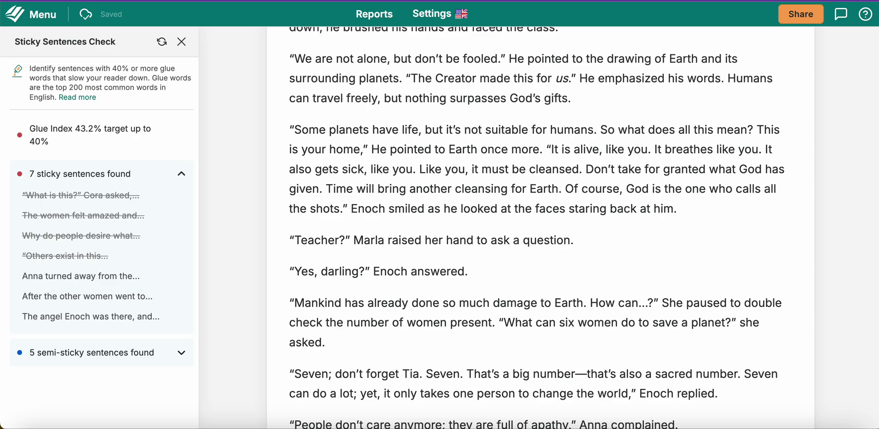
Step: Rewrite the flagged sentence about Anna turning away from the direction of the cafeteria as “Anna walked away.”
scroll(753, 183, down, 1)
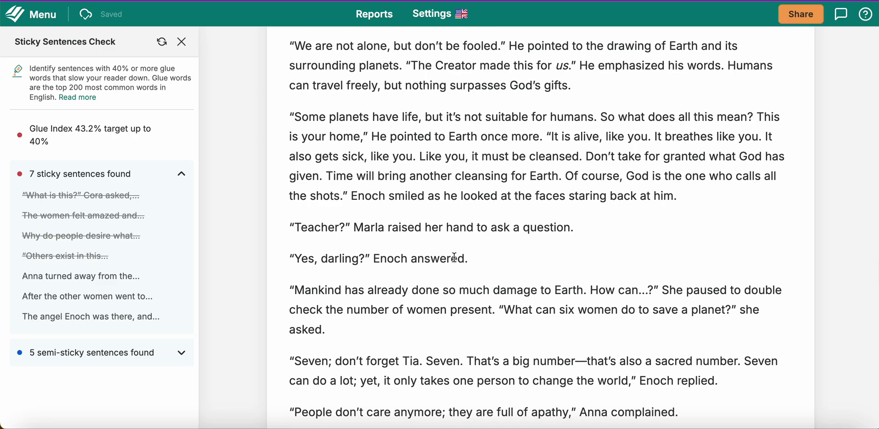
mouse_move(143, 277)
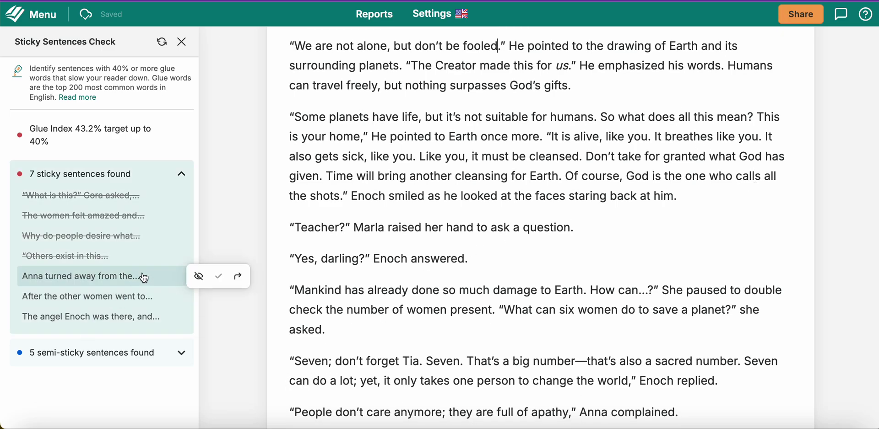
click(239, 279)
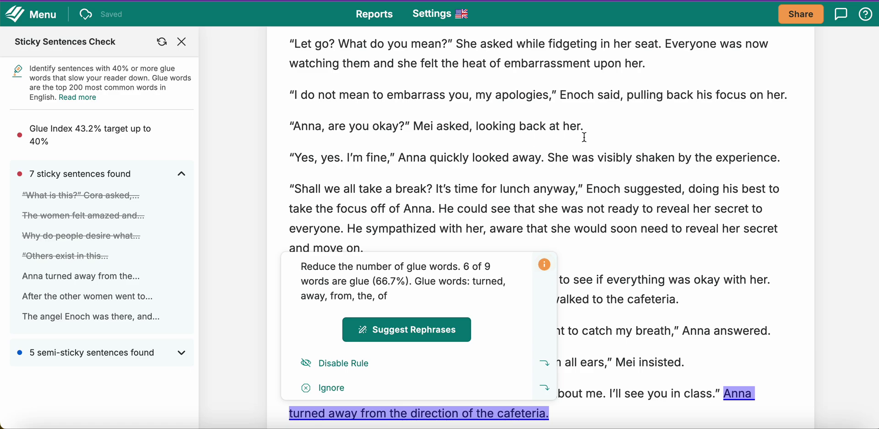
scroll(674, 177, down, 6)
scroll(674, 177, down, 1)
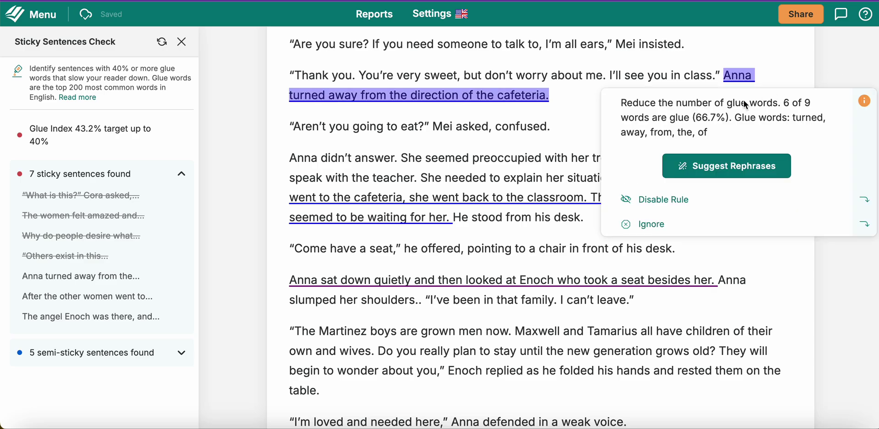
mouse_move(722, 78)
click(550, 104)
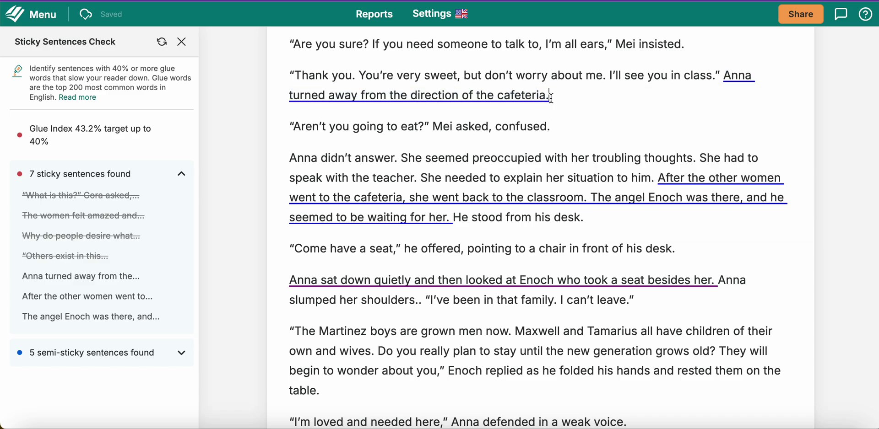
key(BackSpace)
key(BackSpace)
key(BackSpace)
key(BackSpace)
key(BackSpace)
key(BackSpace)
key(BackSpace)
key(BackSpace)
key(BackSpace)
key(BackSpace)
key(BackSpace)
key(BackSpace)
key(BackSpace)
key(BackSpace)
key(BackSpace)
key(BackSpace)
key(BackSpace)
key(BackSpace)
key(BackSpace)
key(BackSpace)
key(BackSpace)
key(BackSpace)
key(BackSpace)
key(BackSpace)
key(BackSpace)
key(BackSpace)
key(BackSpace)
key(BackSpace)
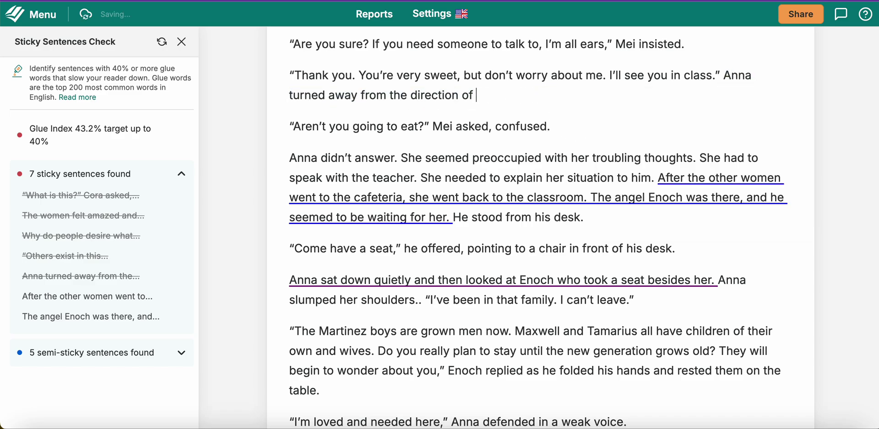
key(BackSpace)
key(BackSpace)
key(BackSpace)
key(BackSpace)
key(BackSpace)
key(BackSpace)
key(BackSpace)
key(BackSpace)
key(BackSpace)
key(BackSpace)
key(BackSpace)
key(BackSpace)
key(BackSpace)
key(BackSpace)
key(BackSpace)
key(BackSpace)
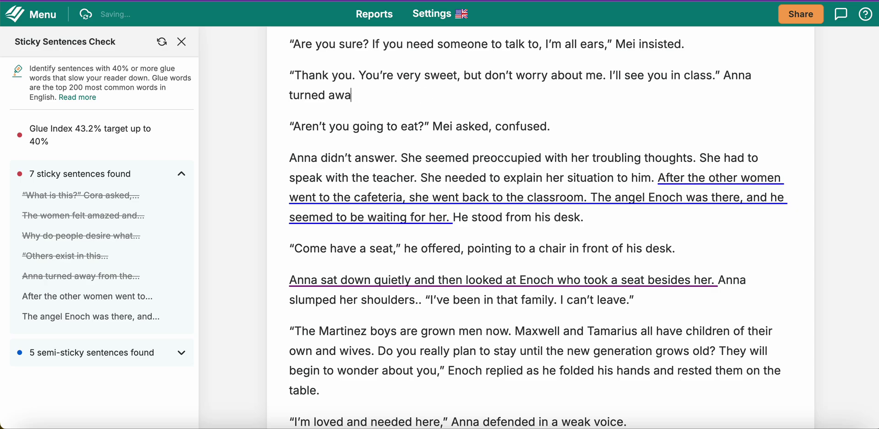
key(BackSpace)
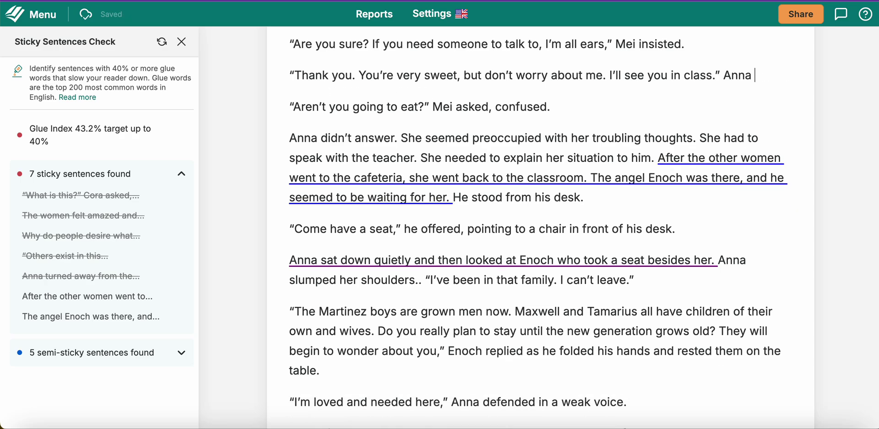
text(walked away)
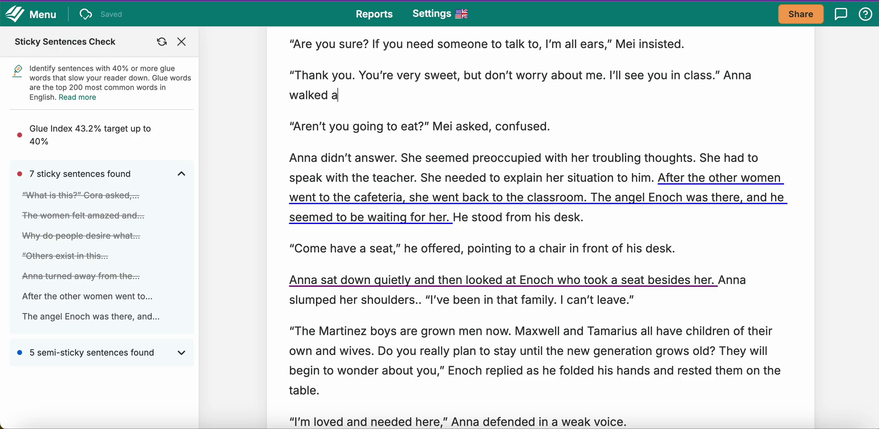
text(.)
Step: Replace the flagged “After the other women went to the cafeteria” sentence with the suggested rephrase “She returned to the classroom once the other women left for the cafeteria.”
scroll(481, 292, down, 3)
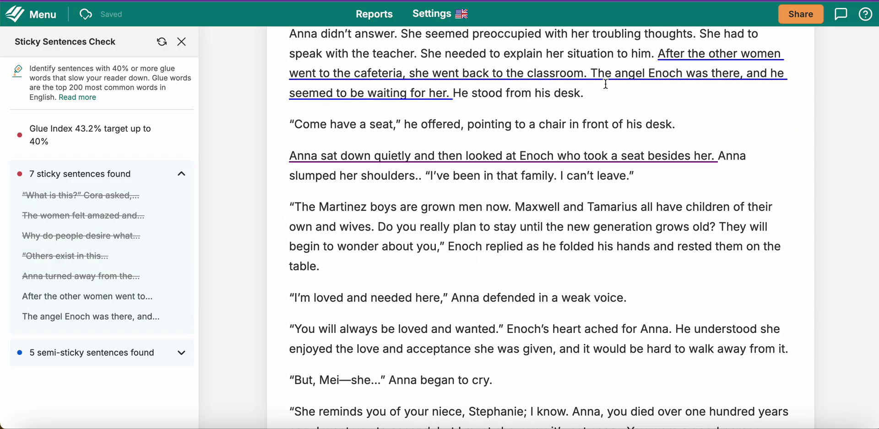
click(677, 56)
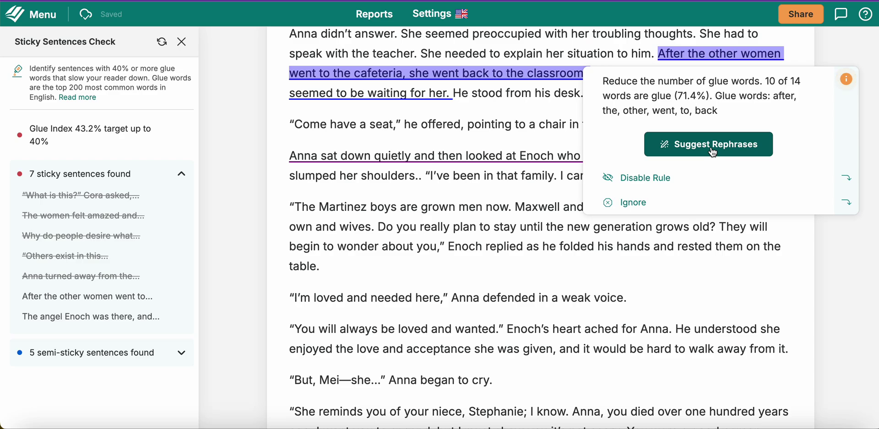
click(712, 152)
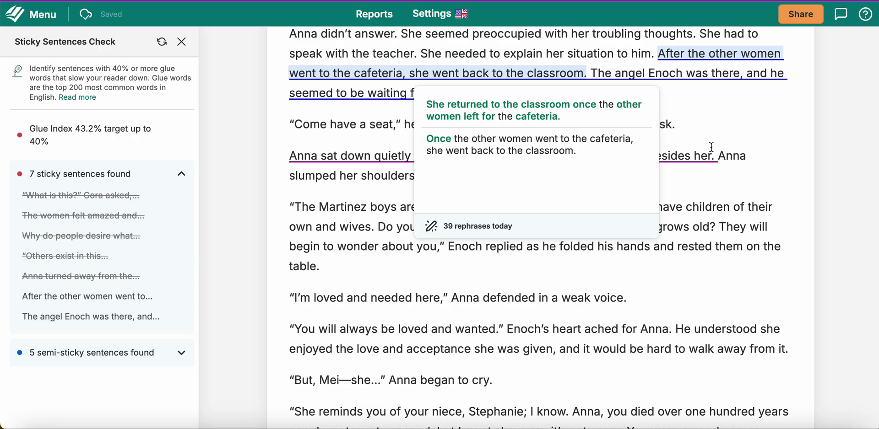
click(568, 112)
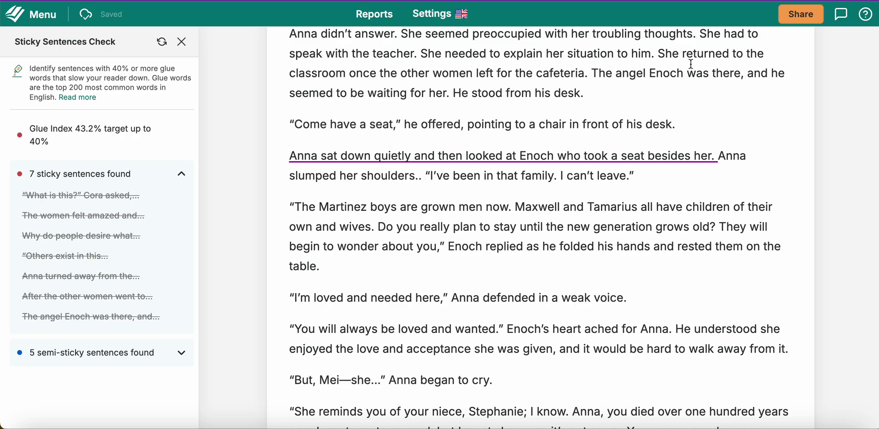
Step: Rewrite the angel Enoch sentence as “The angel Enoch was expecting her.” and delete the rest of that paragraph
click(712, 78)
text(expecting)
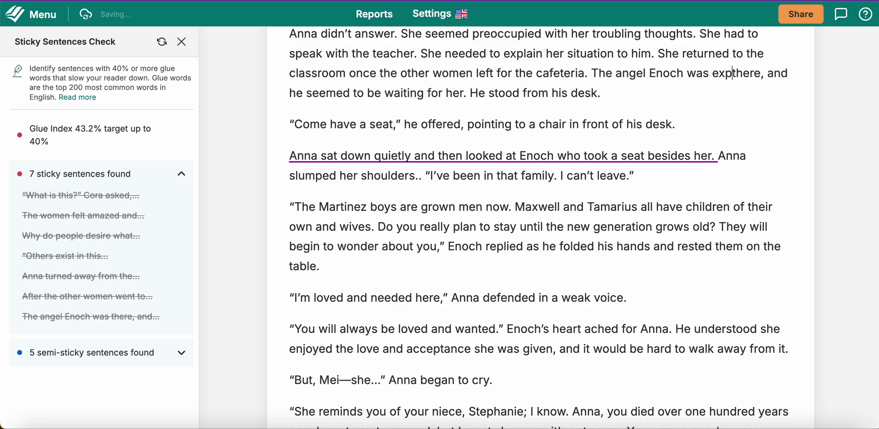
text( her)
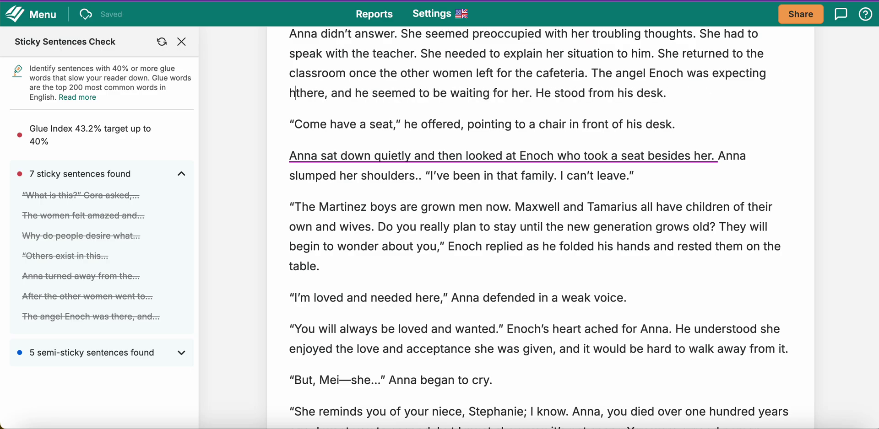
text(.)
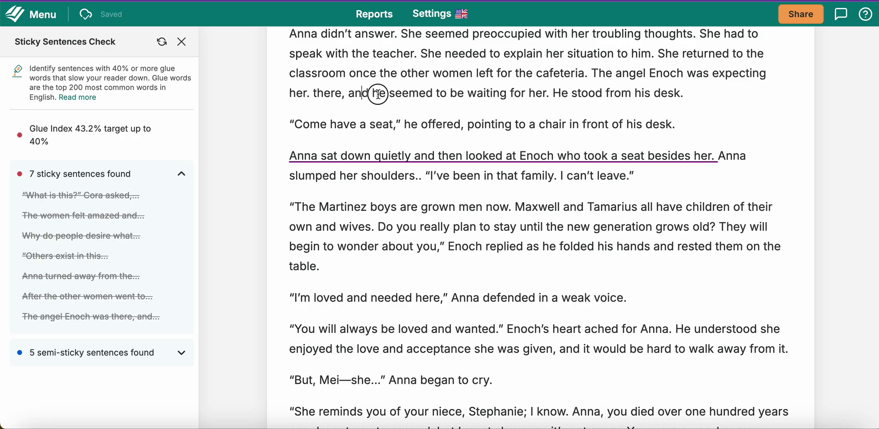
click(687, 97)
drag(687, 98, 315, 98)
key(BackSpace)
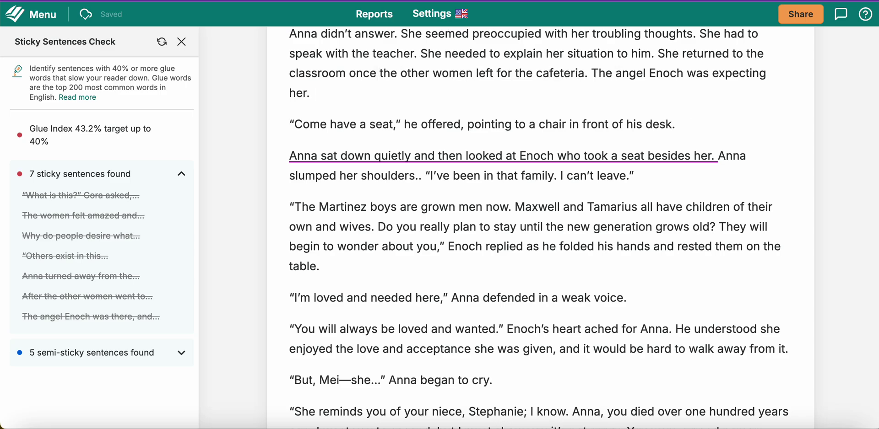
Step: Join the “Come have a seat” dialogue paragraph onto the end of the preceding paragraph
scroll(335, 181, down, 3)
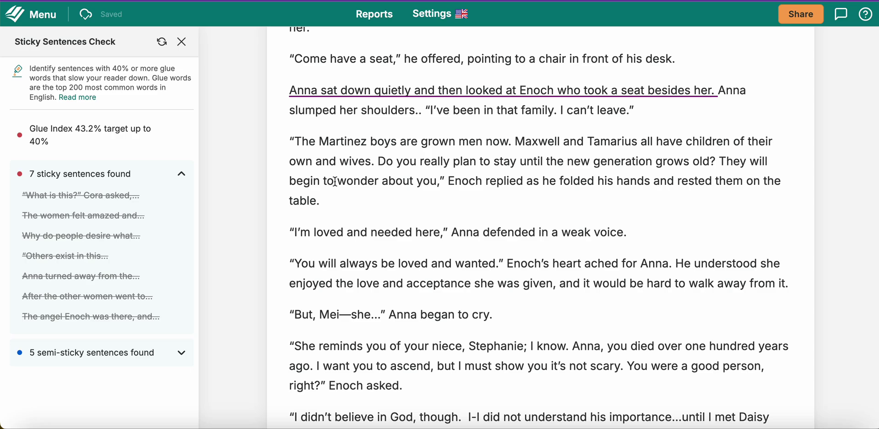
scroll(335, 182, up, 5)
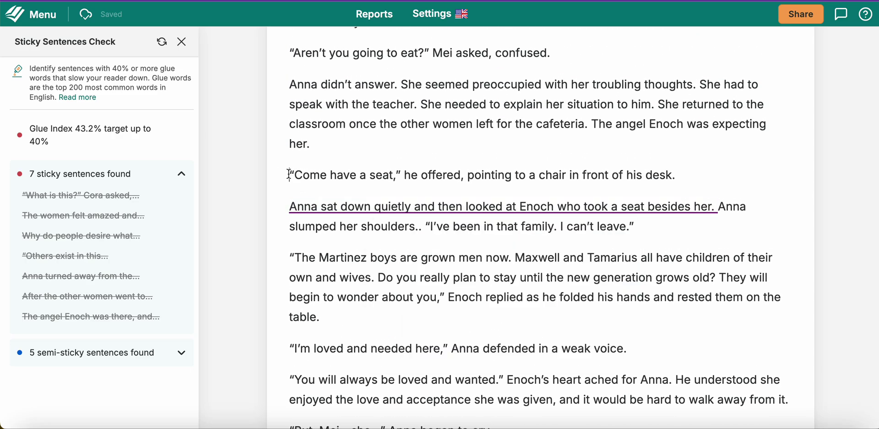
key(Delete)
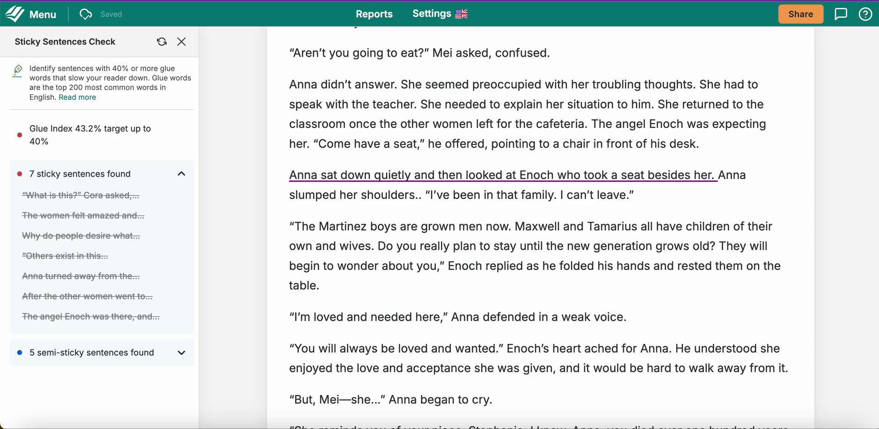
Step: Apply the rephrase “Quietly, Anna sat down and observed as Enoch took a seat next to her.” to the flagged sentence and remove “Quietly,”
mouse_move(295, 176)
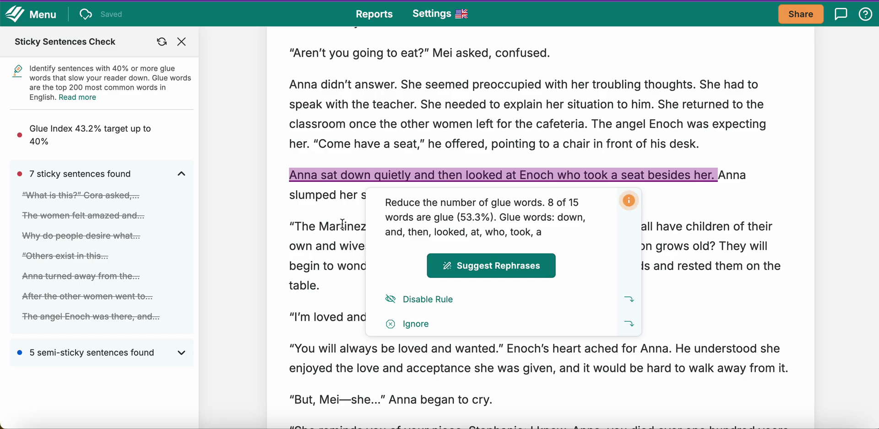
scroll(343, 223, down, 2)
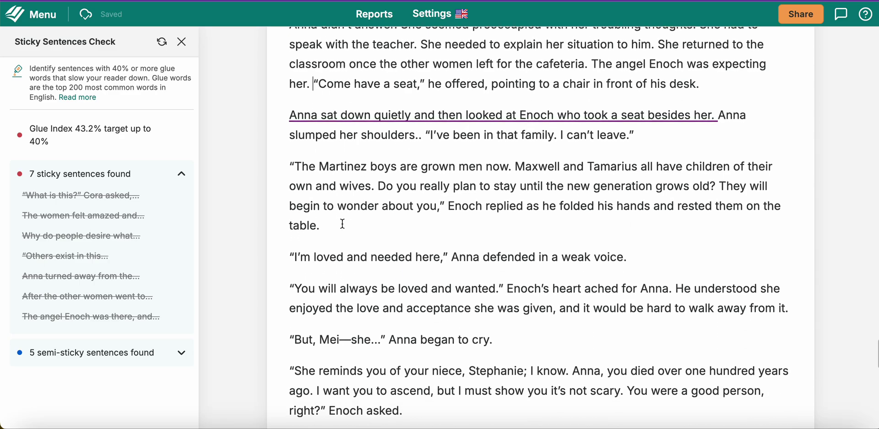
click(415, 113)
click(495, 204)
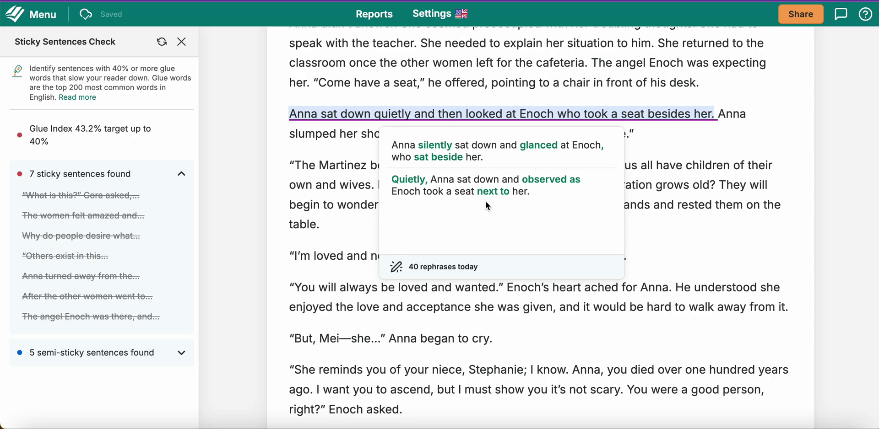
click(482, 192)
click(326, 115)
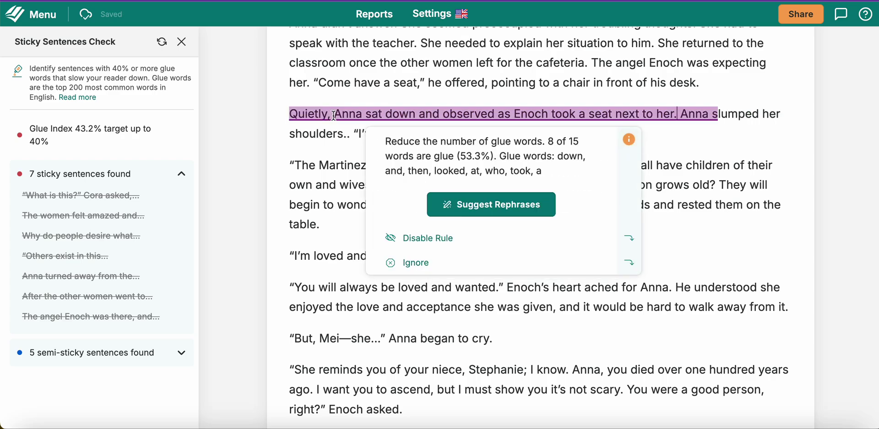
key(BackSpace)
key(BackSpace)
key(BackSpace)
key(BackSpace)
key(BackSpace)
key(BackSpace)
key(BackSpace)
key(BackSpace)
key(BackSpace)
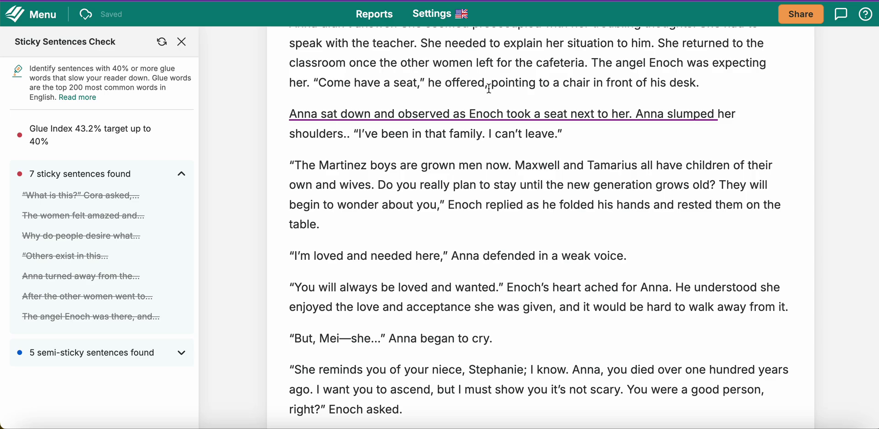
Step: Replace “Anna” with “She” at the start of the sentence about slumped shoulders
click(497, 107)
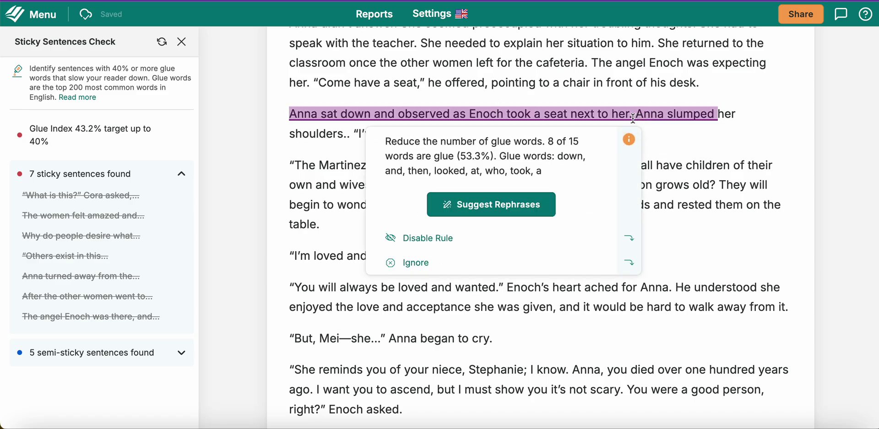
click(665, 117)
key(BackSpace)
key(BackSpace)
key(BackSpace)
key(BackSpace)
key(BackSpace)
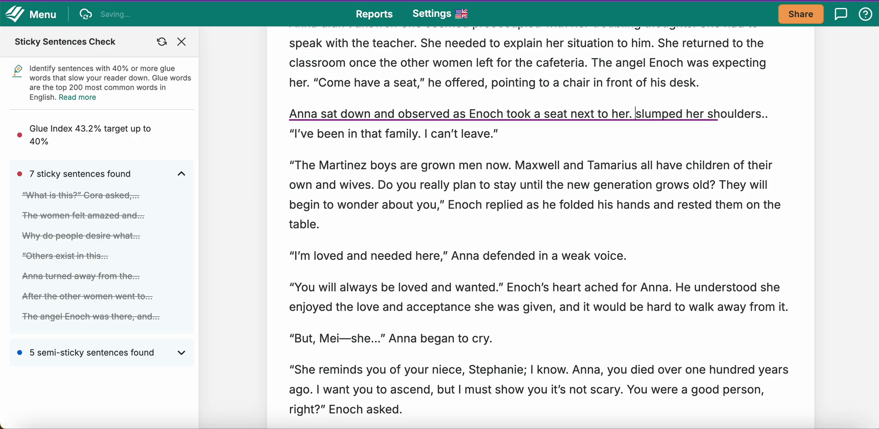
text(She)
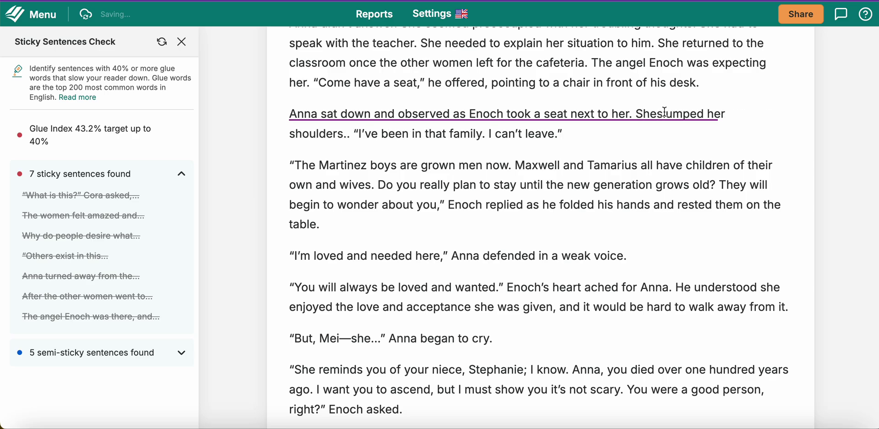
mouse_move(639, 113)
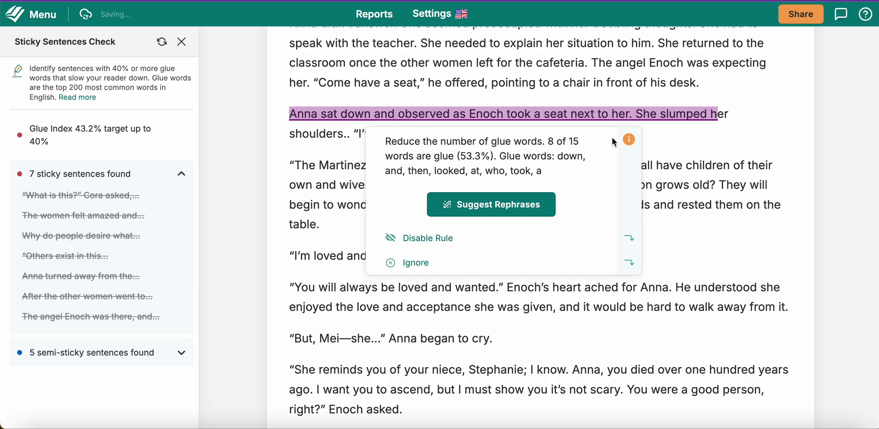
click(681, 145)
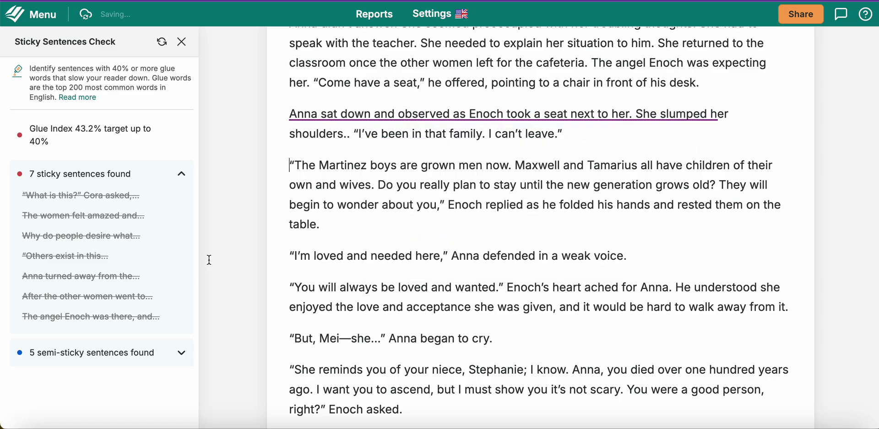
Step: Open the semi-sticky “Anna sat down quietly” entry and replace its sentence with the suggested rephrase “Anna watched as Enoch sat beside her.”
click(181, 353)
scroll(147, 318, down, 1)
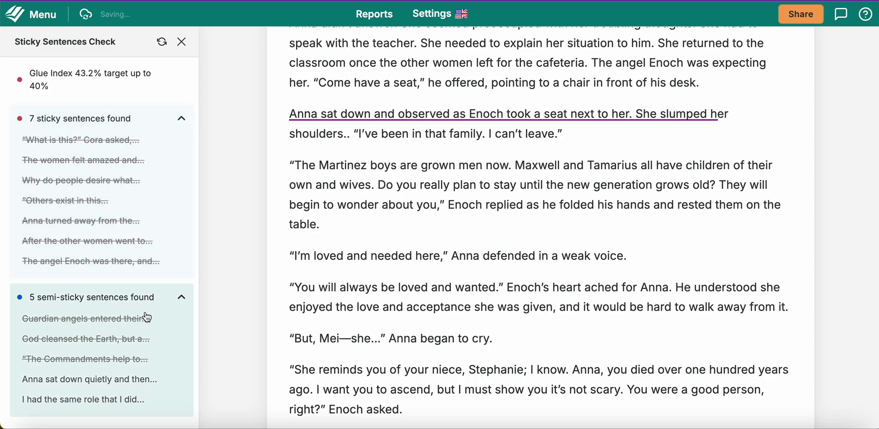
mouse_move(118, 381)
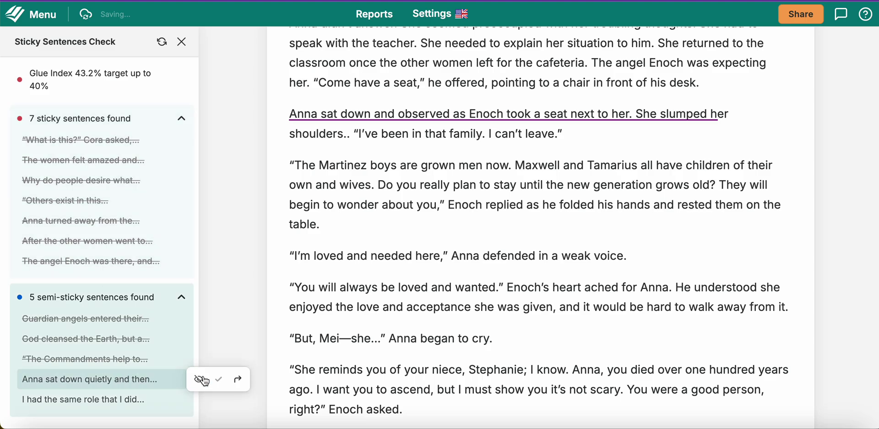
click(238, 380)
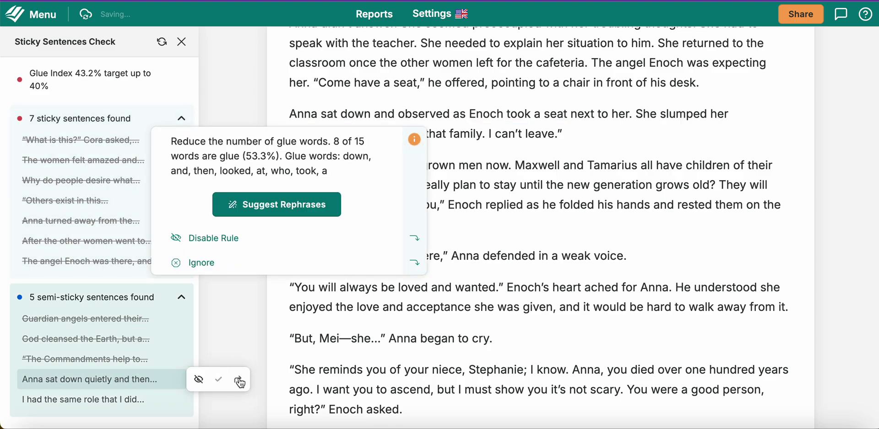
click(321, 205)
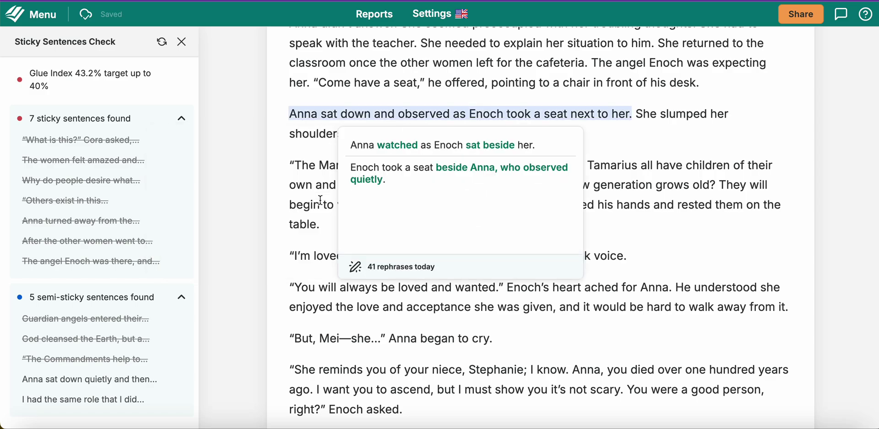
click(383, 154)
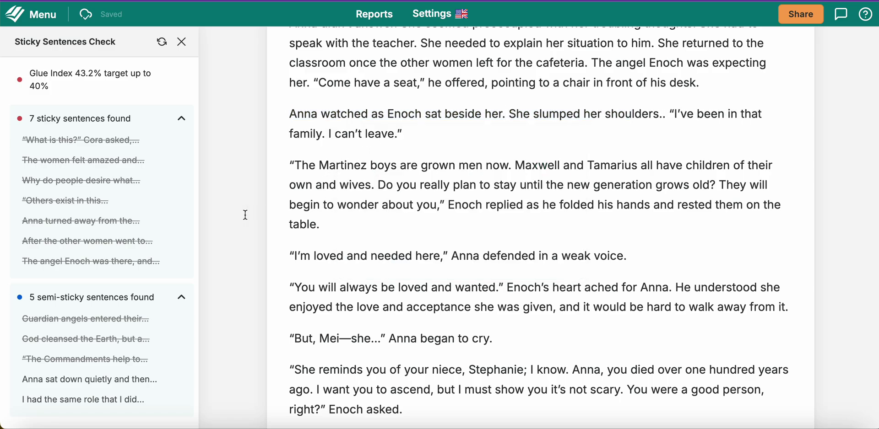
Step: Review the rephrase suggestions for the semi-sticky “Anna sat down quietly” entry and close them without applying any
mouse_move(117, 400)
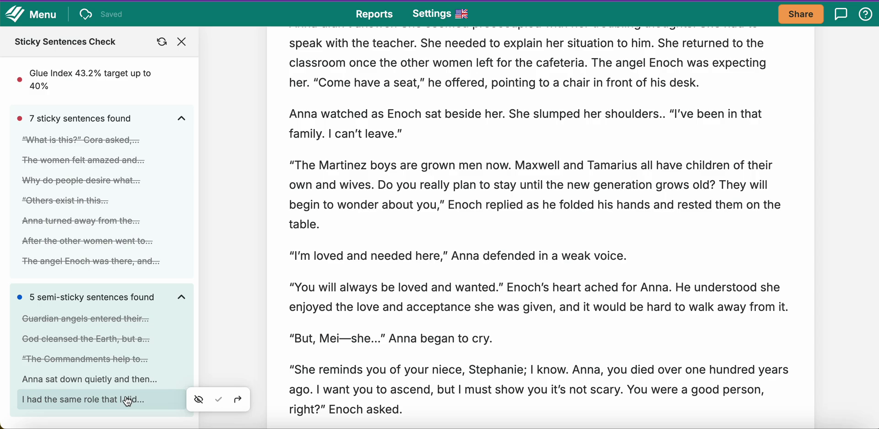
mouse_move(140, 384)
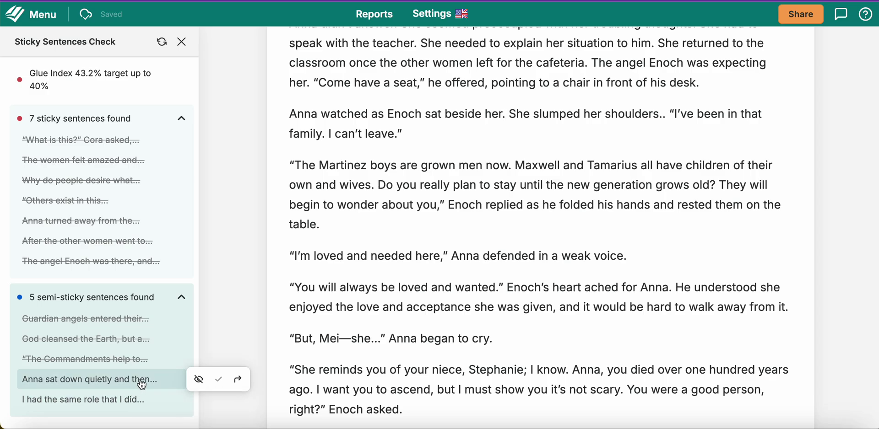
click(238, 383)
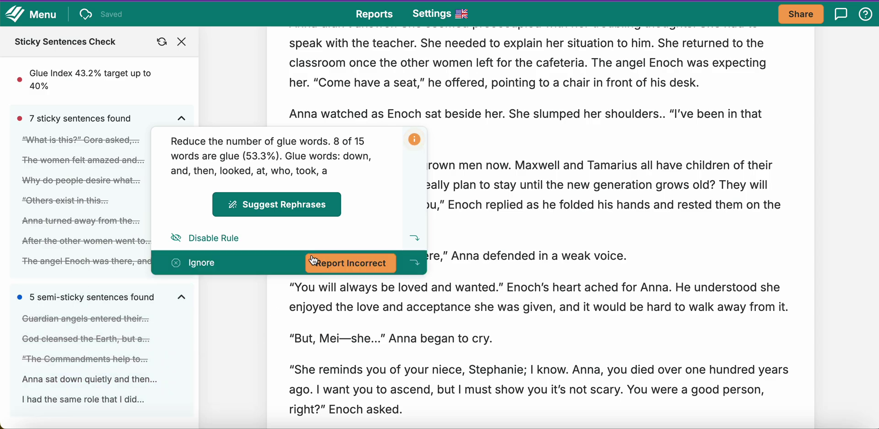
click(328, 204)
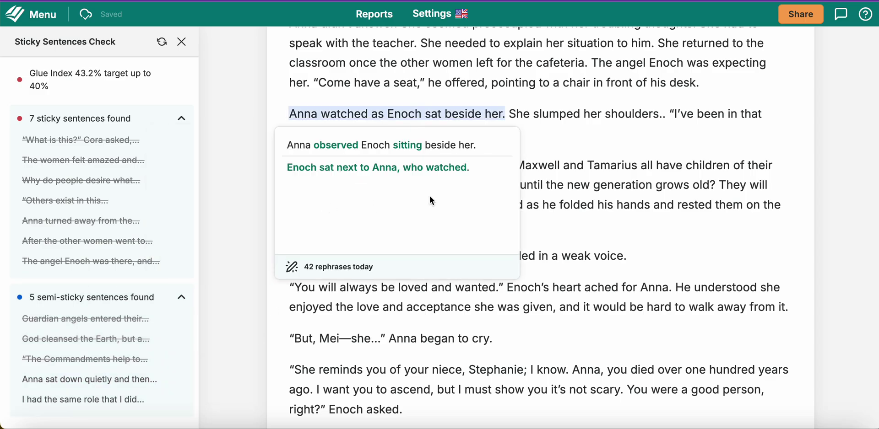
click(577, 166)
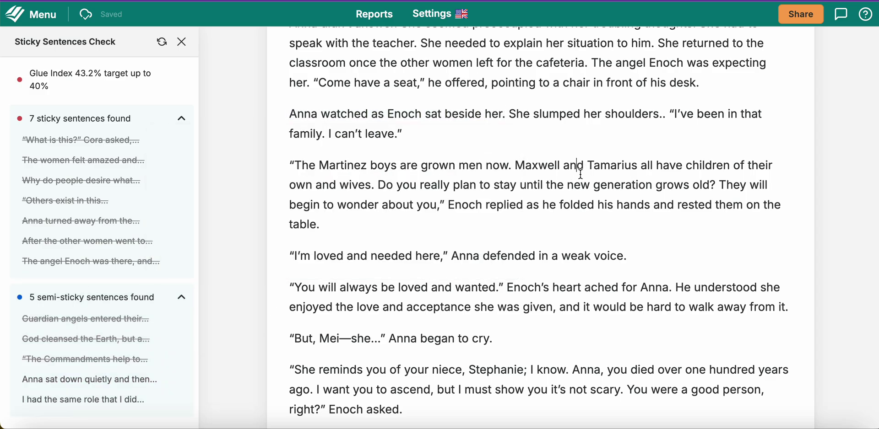
Step: Review the rephrase suggestions for the semi-sticky “I had the same role” sentence and dismiss them
click(114, 405)
click(239, 401)
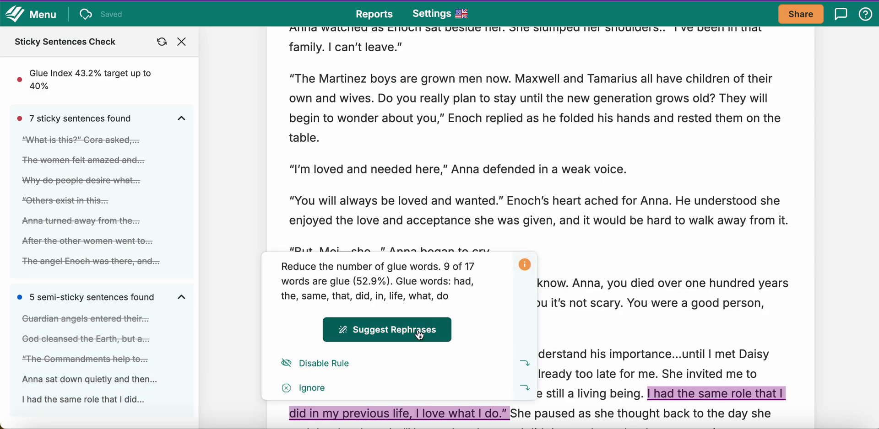
click(420, 336)
scroll(609, 163, down, 6)
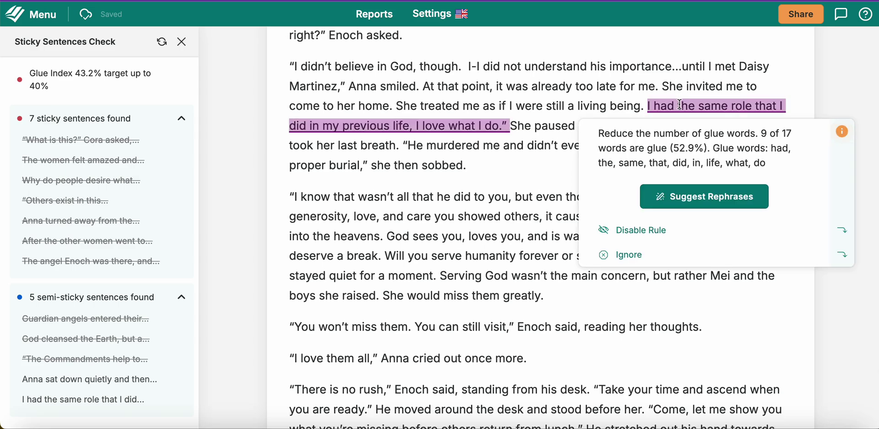
click(678, 196)
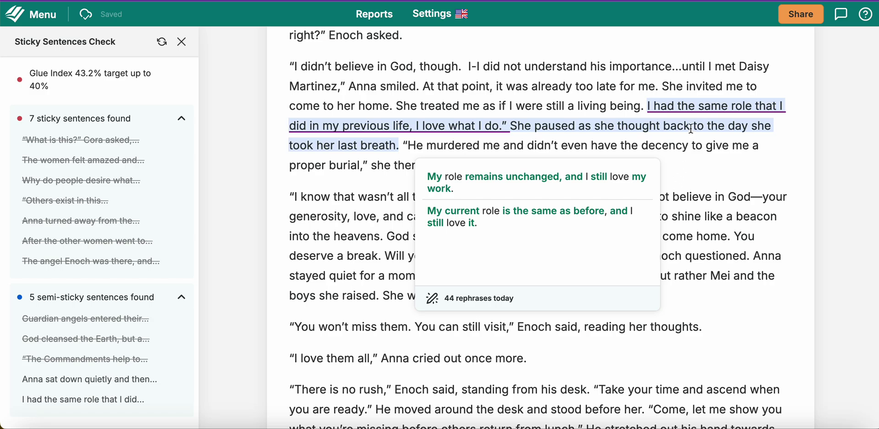
click(673, 95)
Step: Delete “I had the same role that I did in my previous life,” leaving only “I love what I do.”
click(424, 125)
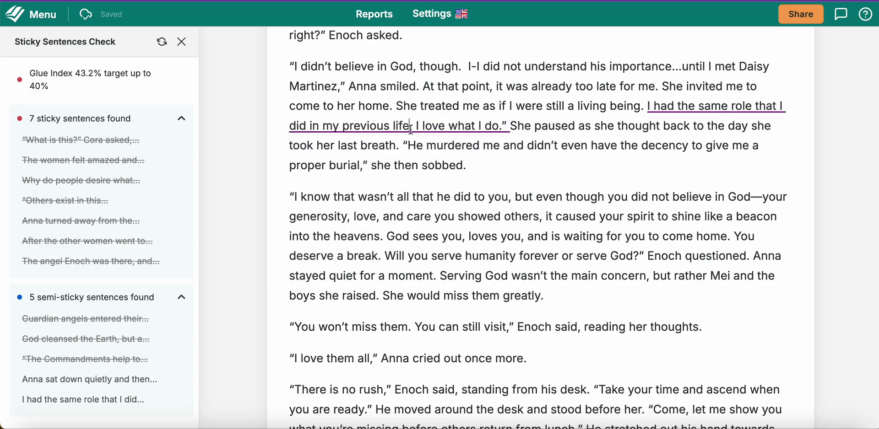
key(BackSpace)
key(BackSpace)
key(BackSpace)
key(BackSpace)
key(BackSpace)
key(BackSpace)
key(BackSpace)
key(BackSpace)
key(BackSpace)
key(BackSpace)
key(BackSpace)
key(BackSpace)
key(BackSpace)
key(BackSpace)
key(BackSpace)
key(BackSpace)
key(BackSpace)
key(BackSpace)
key(BackSpace)
key(BackSpace)
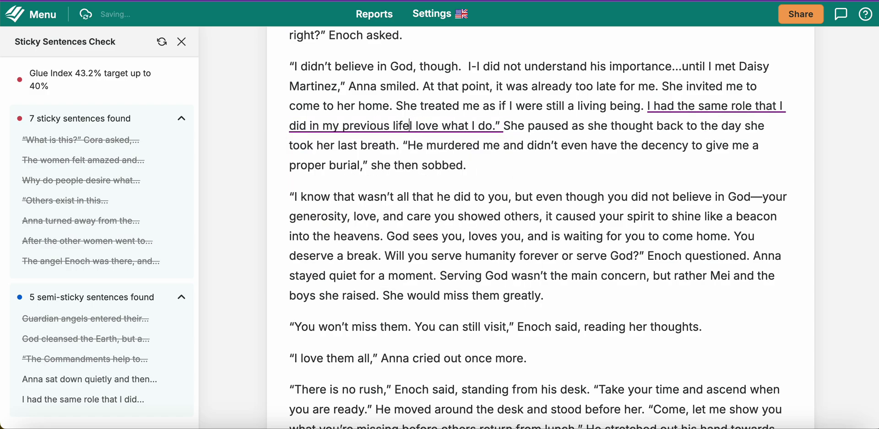
key(BackSpace)
key(BackSpace)
key(BackSpace)
key(BackSpace)
key(BackSpace)
key(BackSpace)
key(BackSpace)
key(BackSpace)
key(BackSpace)
key(BackSpace)
key(BackSpace)
key(BackSpace)
key(BackSpace)
key(BackSpace)
key(BackSpace)
key(BackSpace)
key(BackSpace)
key(BackSpace)
key(BackSpace)
key(BackSpace)
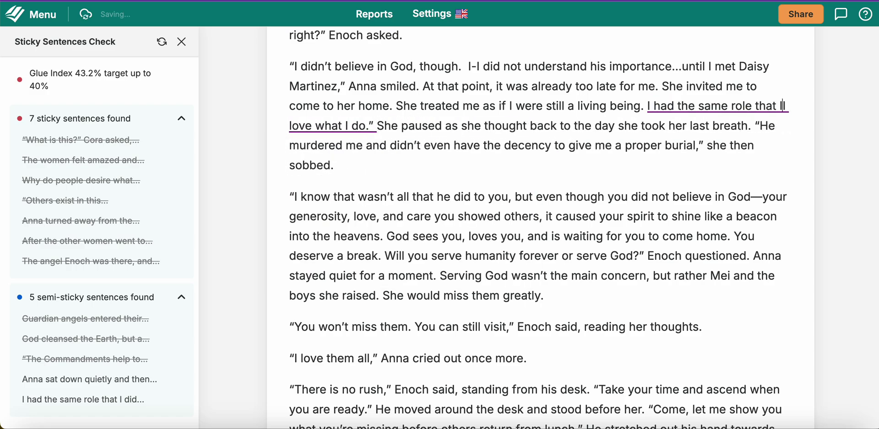
key(BackSpace)
key(BackSpace)
key(BackSpace)
key(BackSpace)
key(BackSpace)
key(BackSpace)
key(BackSpace)
key(BackSpace)
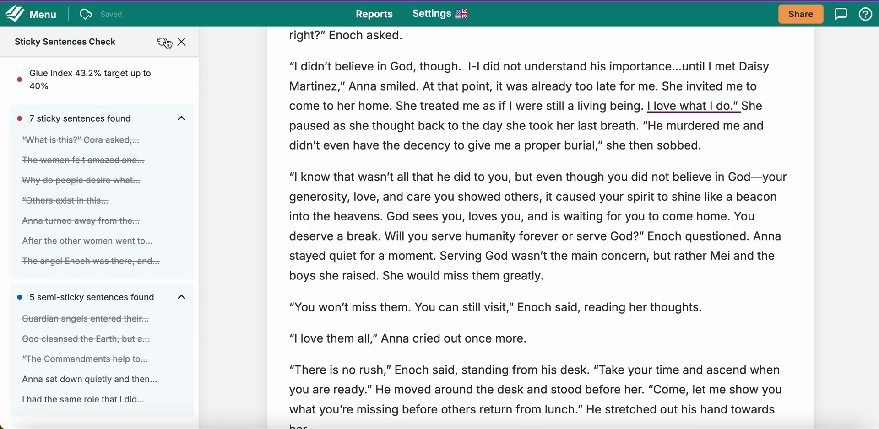
Step: Recheck the “I had the same role” entry and refresh the Sticky Sentences report
mouse_move(77, 404)
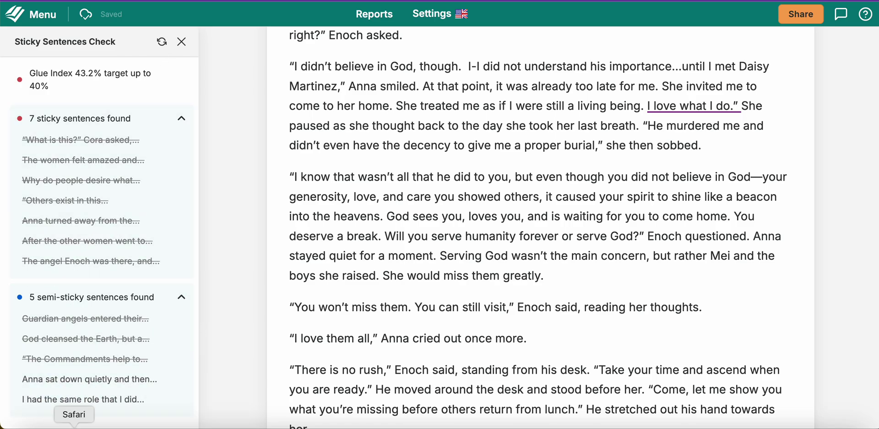
click(237, 402)
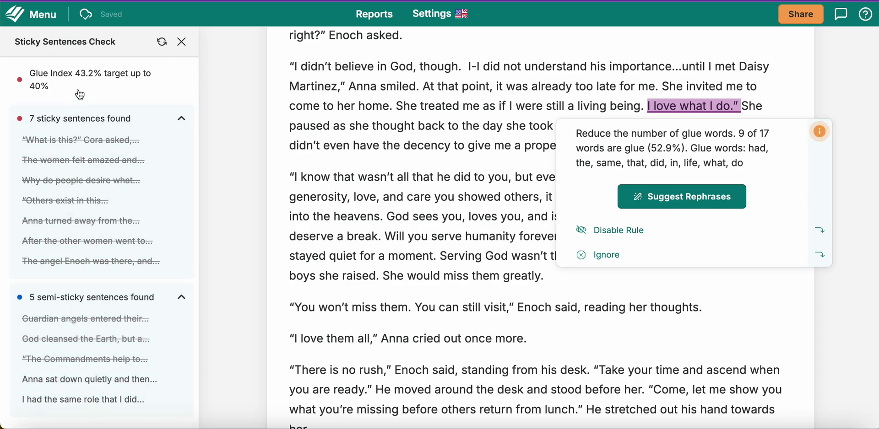
click(163, 43)
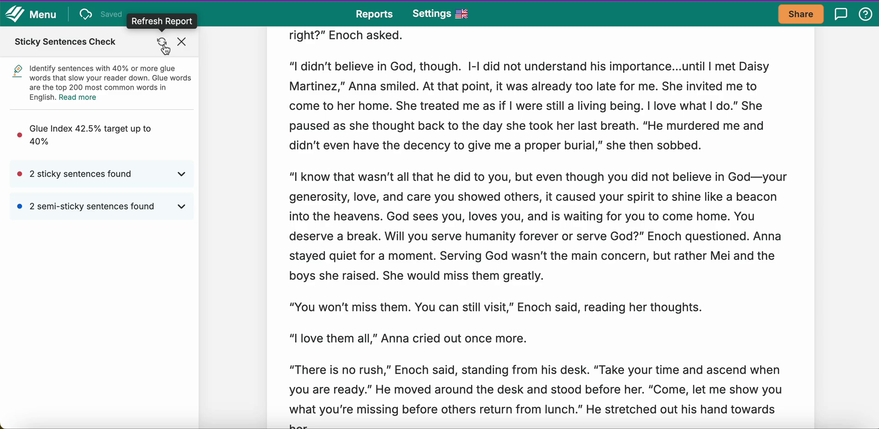
Step: Open the sticky “The women were humbled to be” entry and shorten its sentence to “The women were humbled.”
click(181, 174)
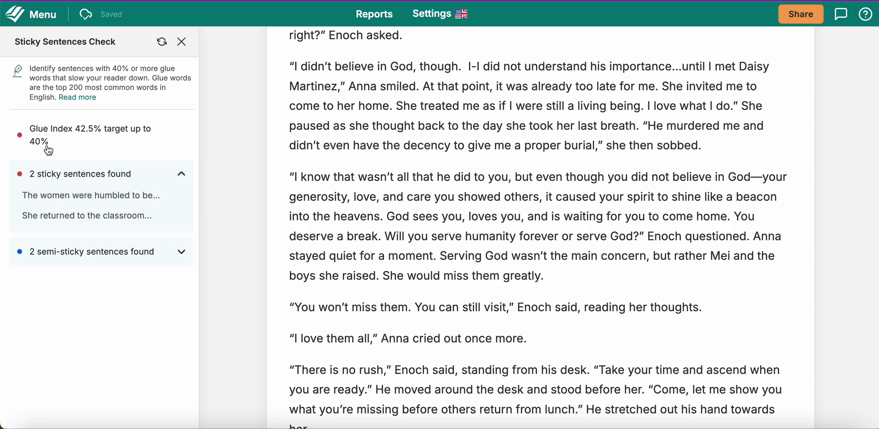
click(136, 197)
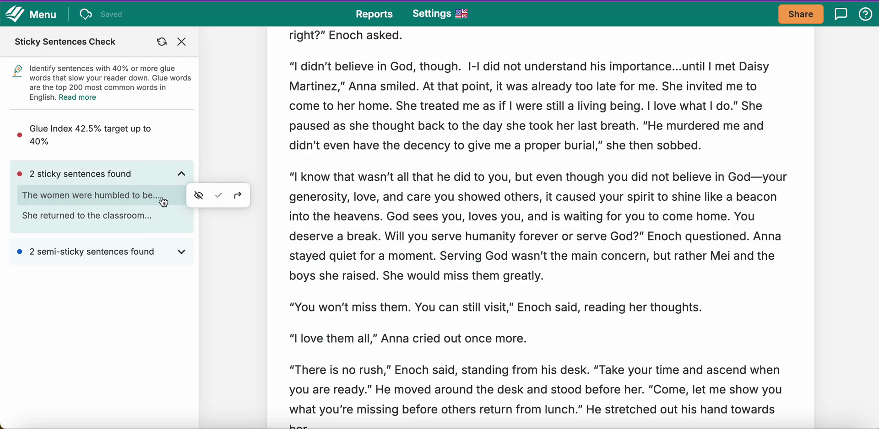
click(237, 196)
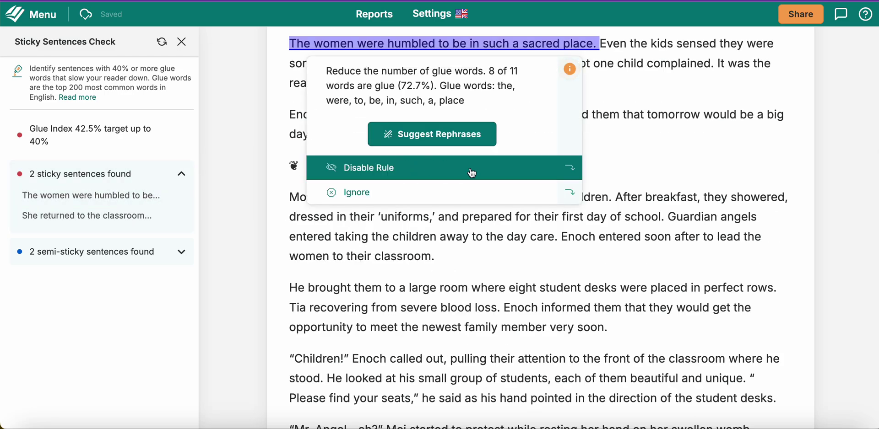
scroll(630, 153, up, 2)
scroll(581, 187, up, 1)
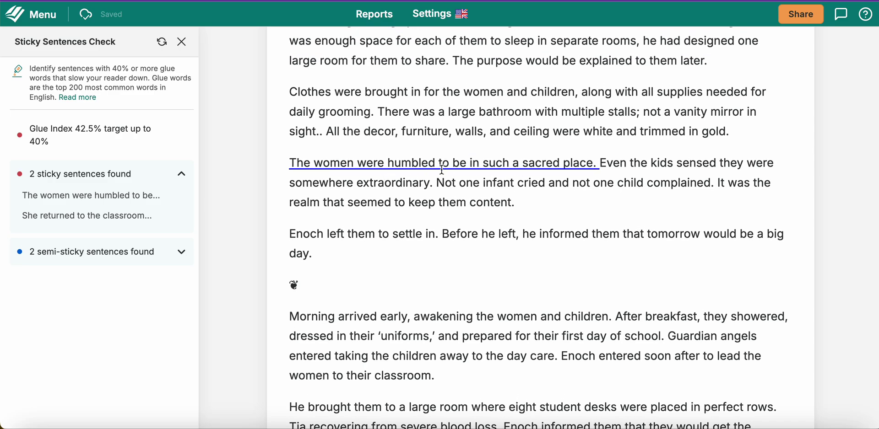
mouse_move(469, 166)
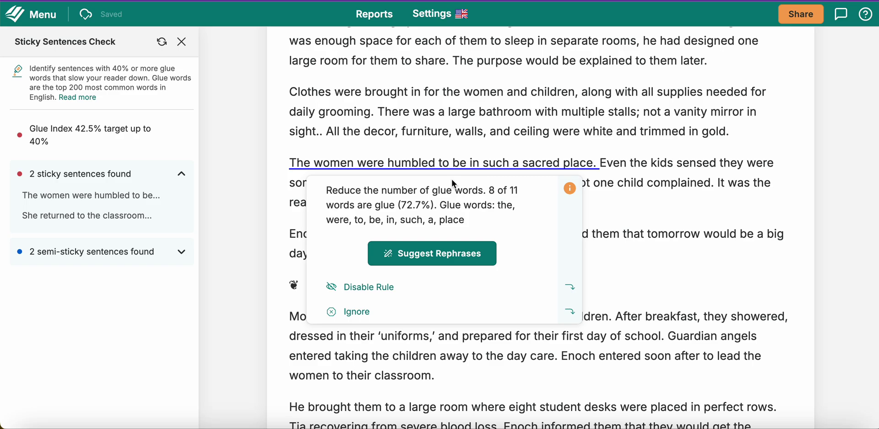
click(595, 165)
key(BackSpace)
key(BackSpace)
key(BackSpace)
key(BackSpace)
key(BackSpace)
key(BackSpace)
key(BackSpace)
key(BackSpace)
key(BackSpace)
key(BackSpace)
key(BackSpace)
key(BackSpace)
key(BackSpace)
key(BackSpace)
key(BackSpace)
key(BackSpace)
key(BackSpace)
key(BackSpace)
key(BackSpace)
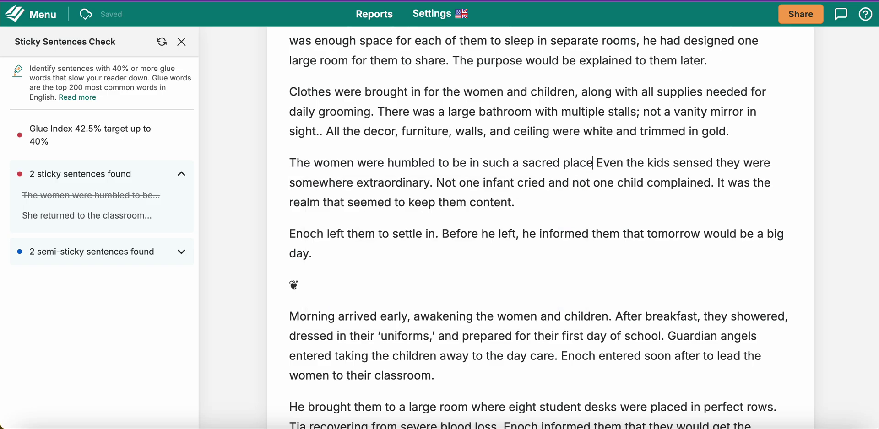
key(BackSpace)
key(BackSpace)
key(BackSpace)
key(BackSpace)
key(BackSpace)
key(BackSpace)
key(BackSpace)
key(BackSpace)
key(BackSpace)
key(BackSpace)
key(BackSpace)
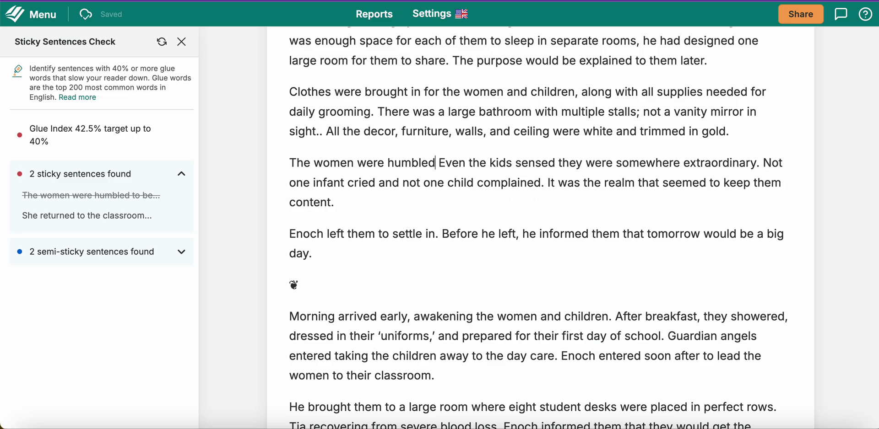
text(.)
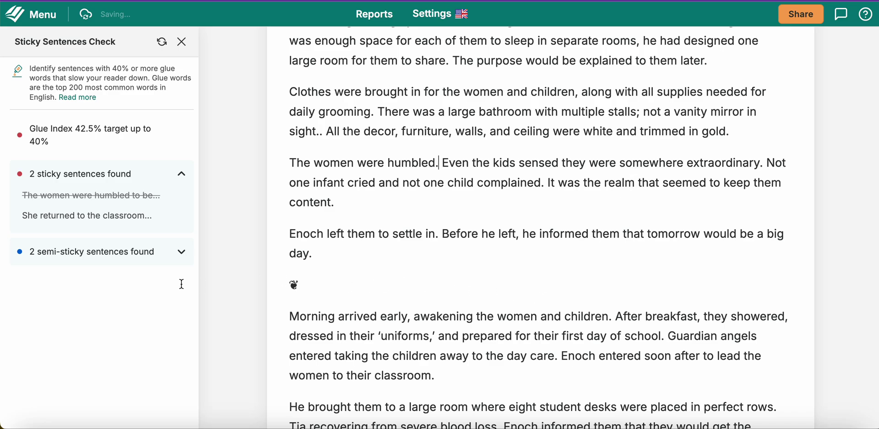
Step: Refresh the report and replace the sticky “She returned to the classroom” sentence with “Once the other women departed for the cafeteria, she went back to the classroom.”
click(161, 42)
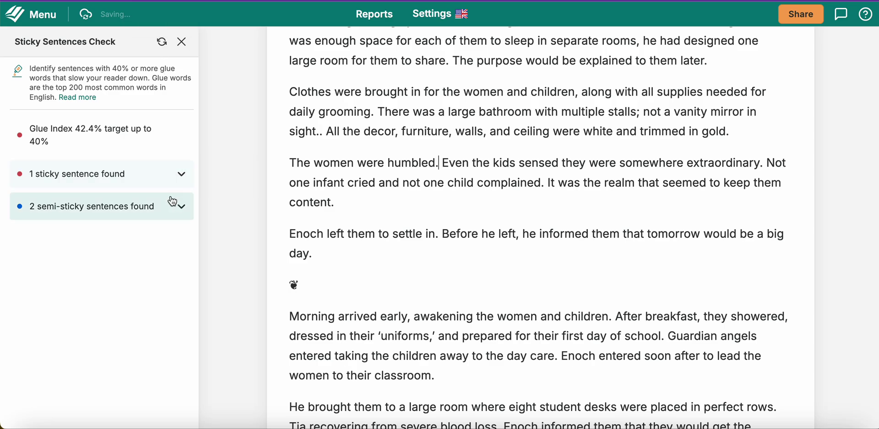
click(180, 175)
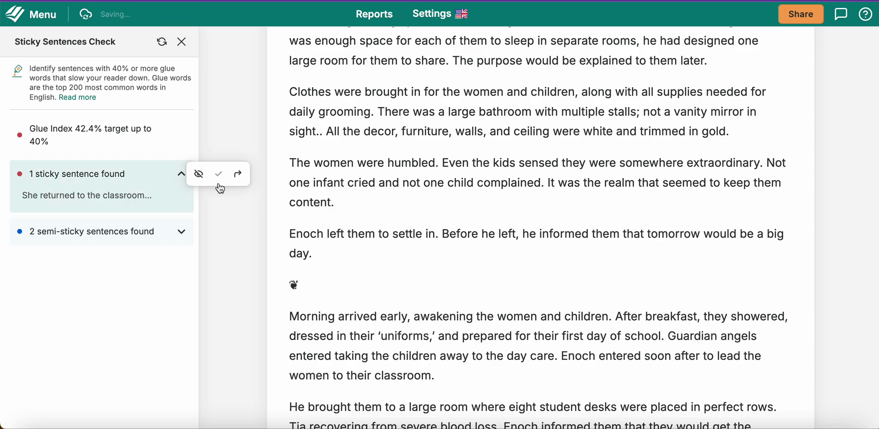
click(238, 177)
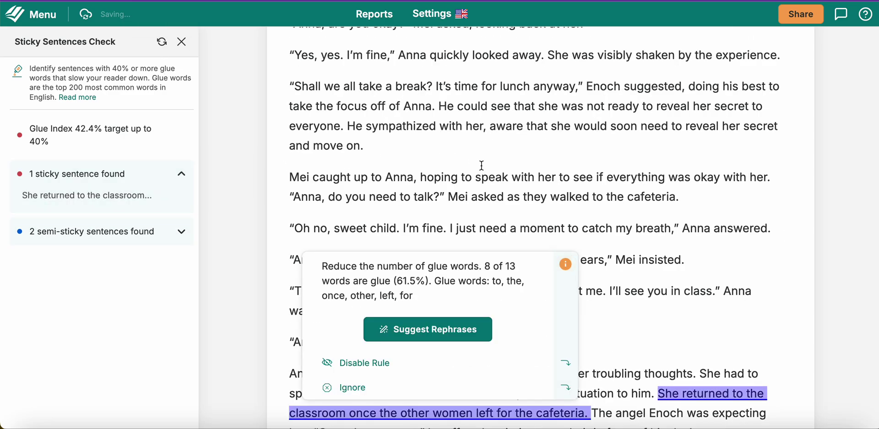
scroll(482, 165, down, 8)
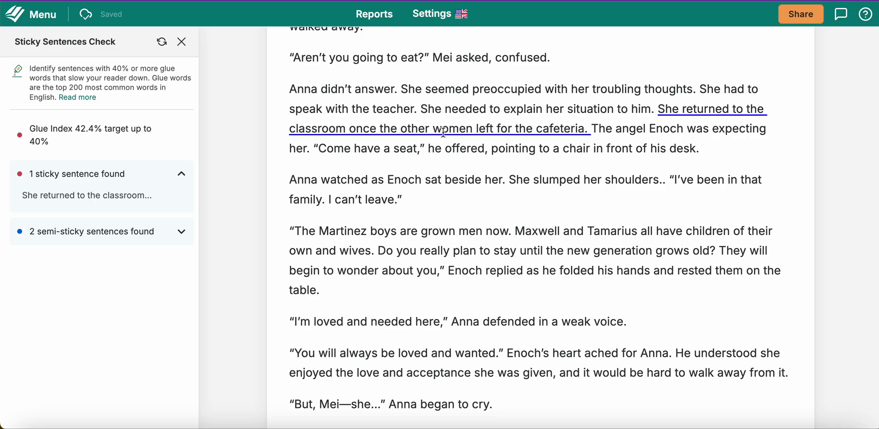
mouse_move(443, 132)
click(450, 222)
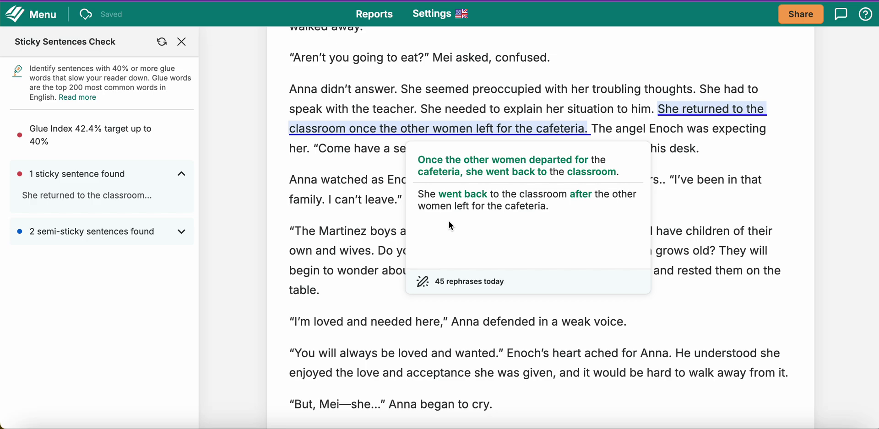
click(476, 177)
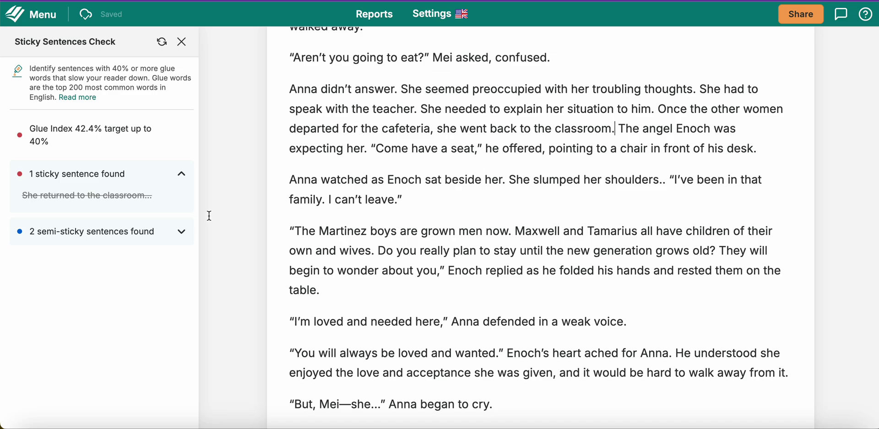
Step: Refresh the report and rephrase the flagged “Once the other women” sentence as “When the others left for the cafeteria, she returned to the classroom.”
click(166, 42)
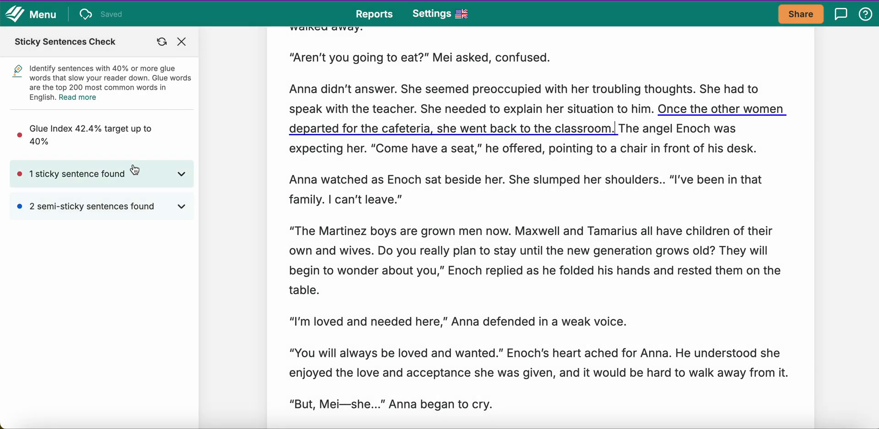
click(736, 111)
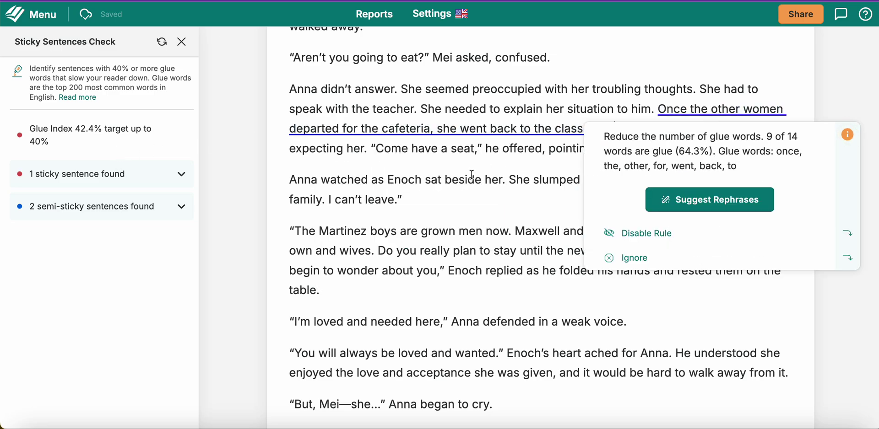
click(750, 199)
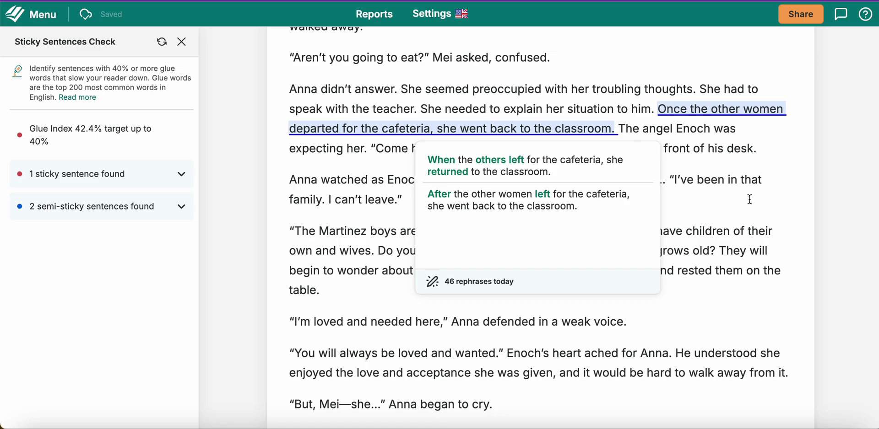
click(581, 167)
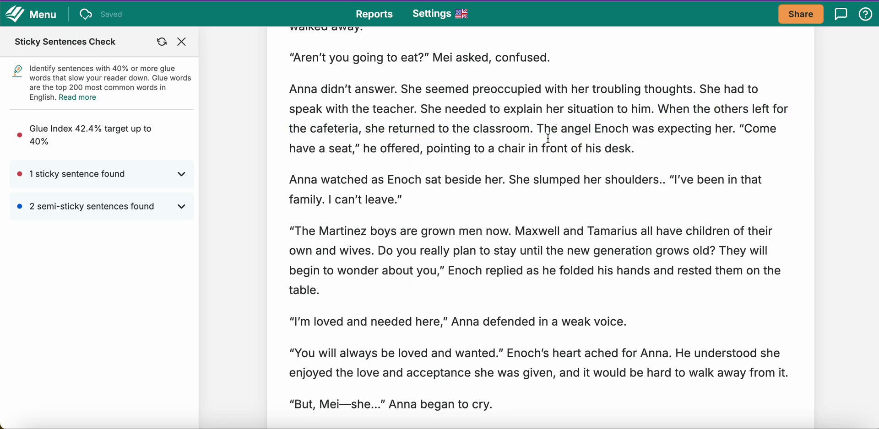
Step: Delete “for the cafeteria” from the “When the others left” sentence, keeping the comma after “left”
click(359, 132)
key(BackSpace)
key(BackSpace)
key(BackSpace)
key(BackSpace)
key(BackSpace)
key(BackSpace)
key(BackSpace)
key(BackSpace)
key(BackSpace)
key(BackSpace)
key(BackSpace)
key(BackSpace)
key(BackSpace)
key(BackSpace)
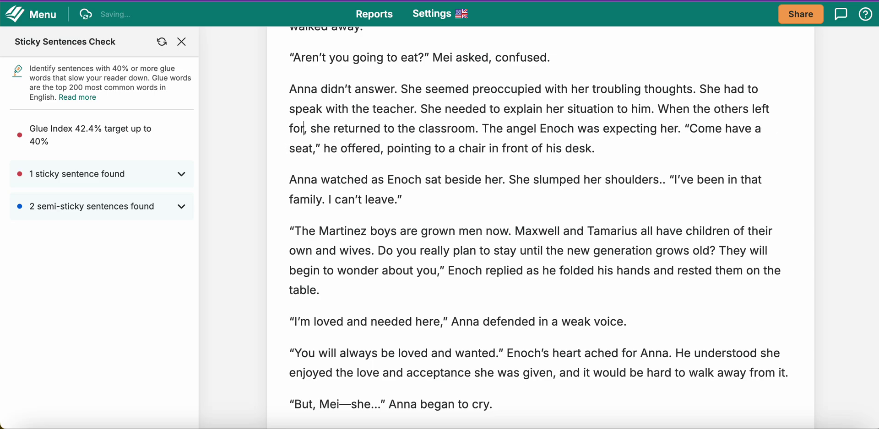
key(BackSpace)
key(BackSpace)
key(BackSpace)
key(BackSpace)
key(BackSpace)
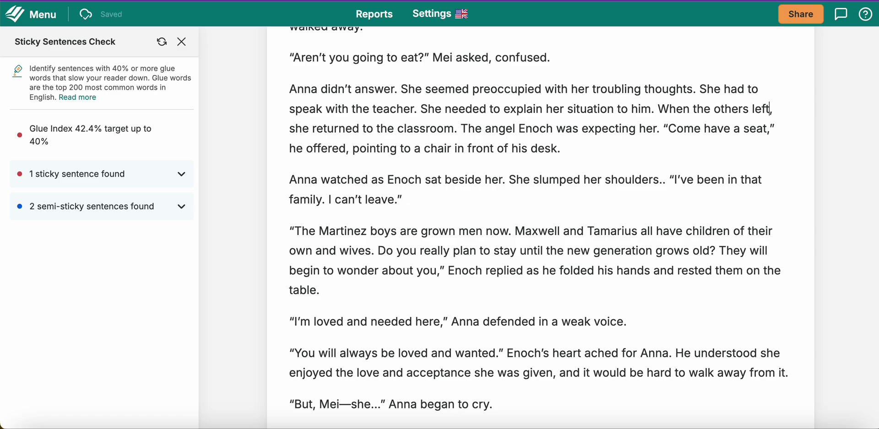
Step: Refresh the report and replace the semi-sticky “God cleansed the Earth” sentence with “Few escaped Earth’s cleansing and now strive to mate and multiply in the stratosphere.”
click(163, 42)
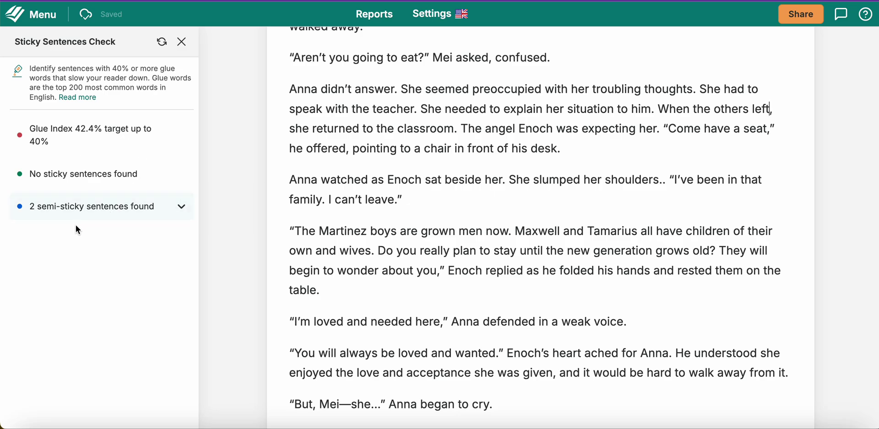
click(180, 210)
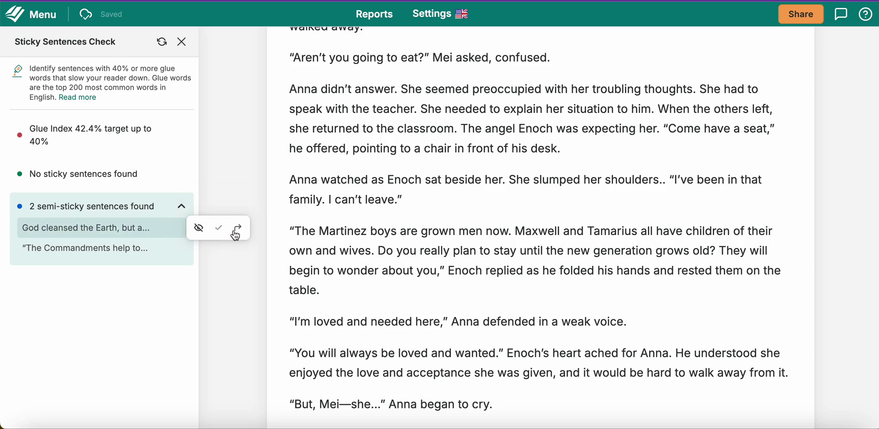
click(237, 229)
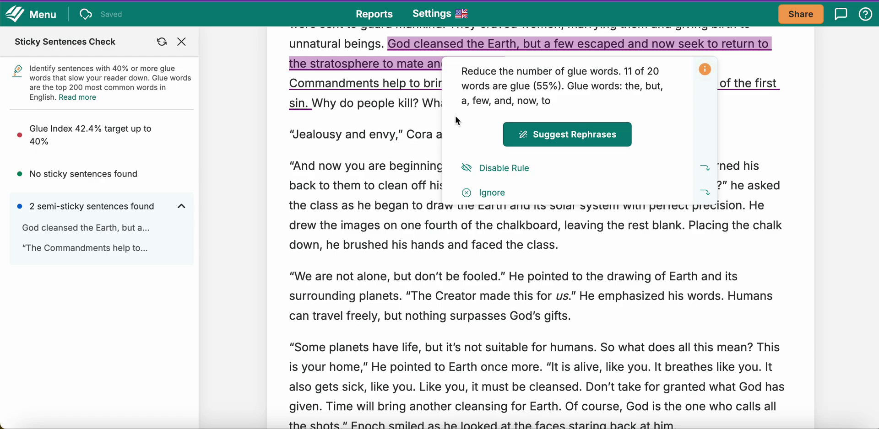
click(592, 135)
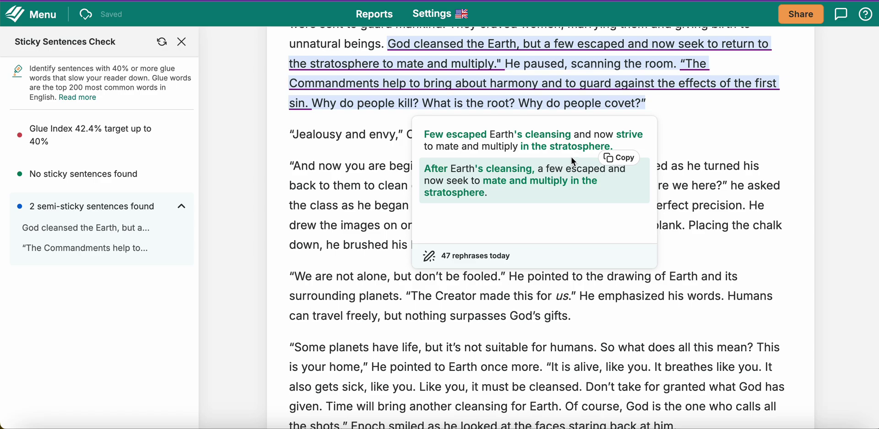
click(629, 130)
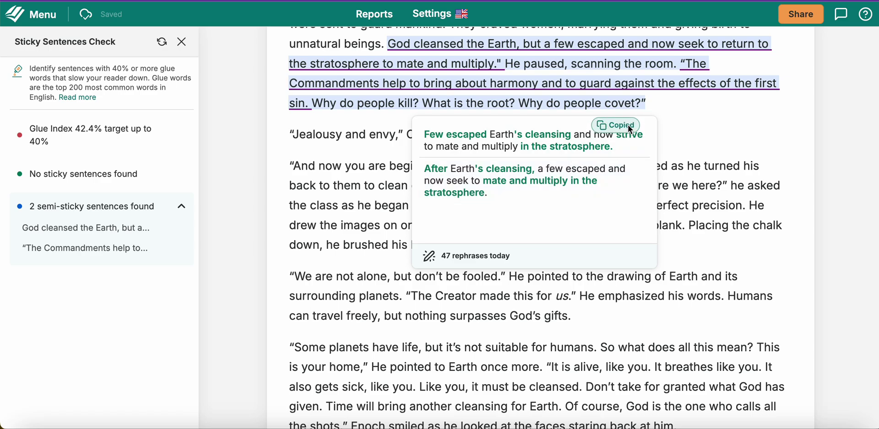
click(391, 46)
drag(390, 45, 496, 63)
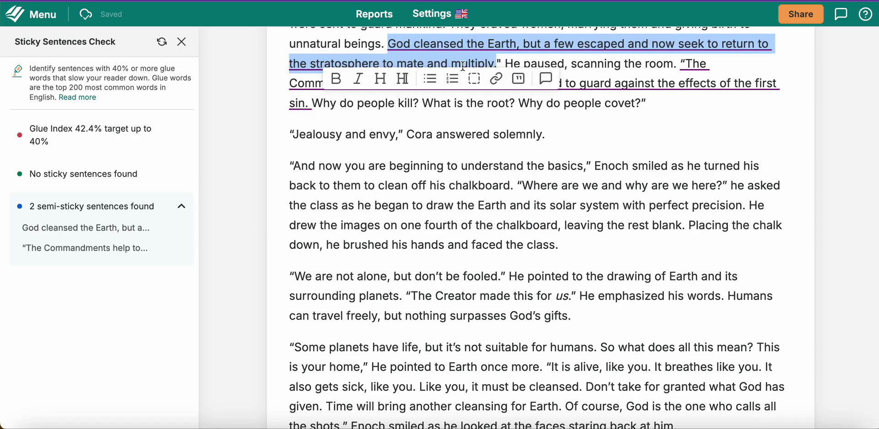
mouse_move(446, 67)
right_click(452, 45)
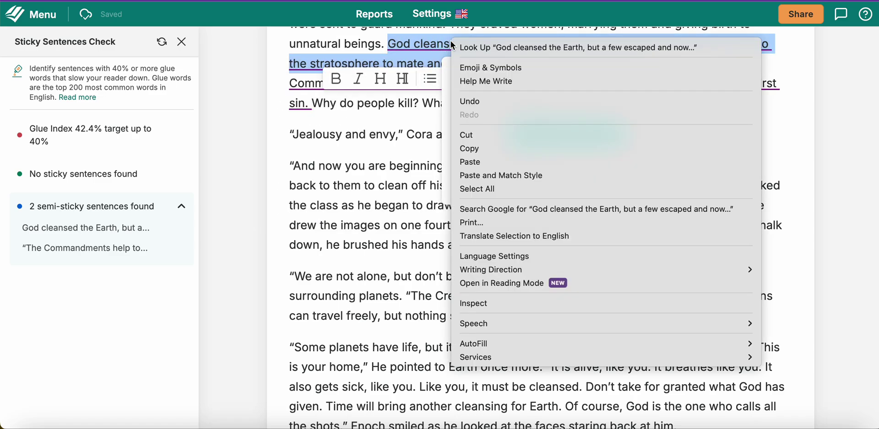
click(474, 162)
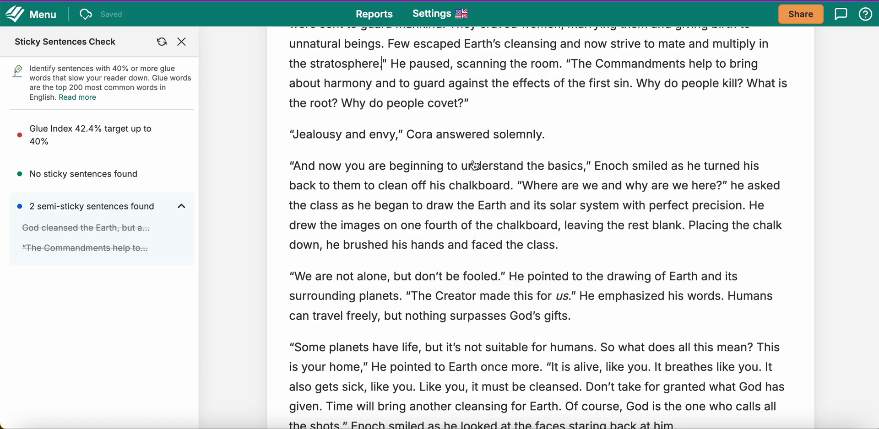
Step: Refresh the report and check rephrase suggestions for the flagged “The Commandments help to bring” sentence
scroll(395, 54, up, 2)
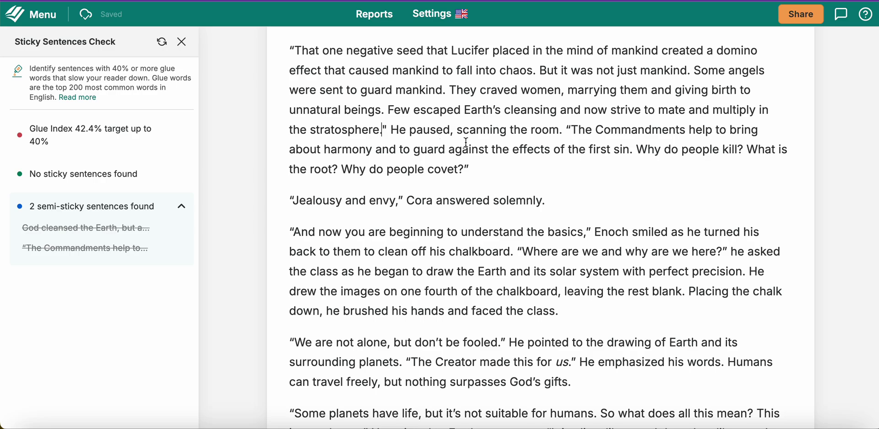
click(559, 132)
click(161, 42)
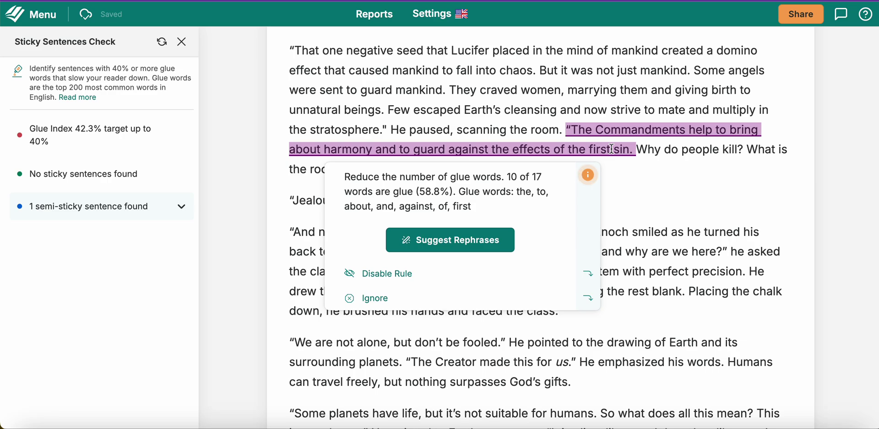
click(488, 240)
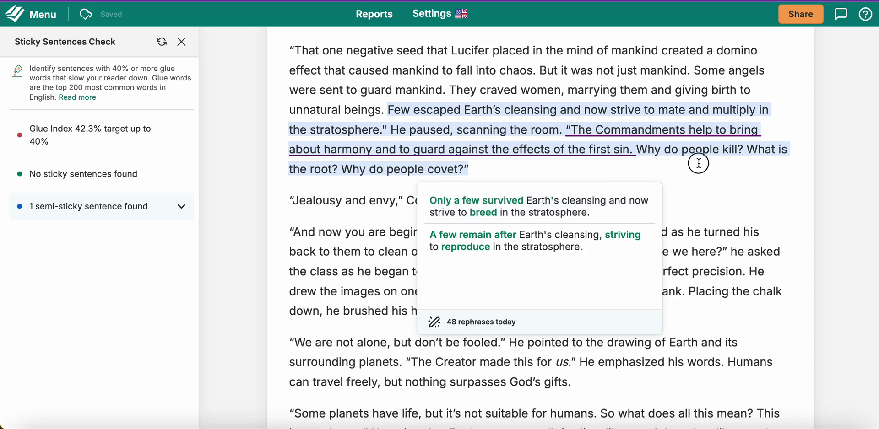
key(Escape)
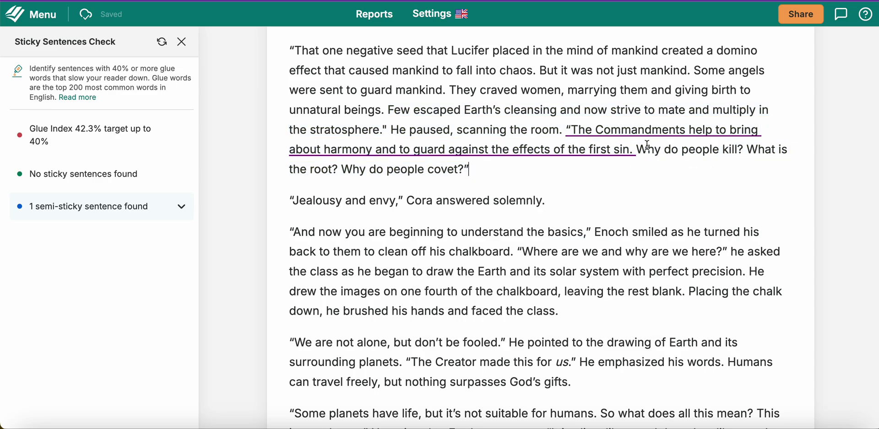
mouse_move(551, 151)
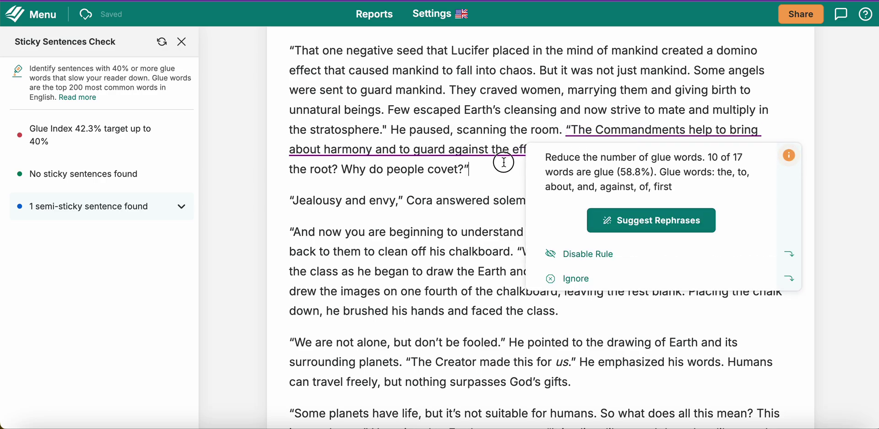
mouse_move(638, 147)
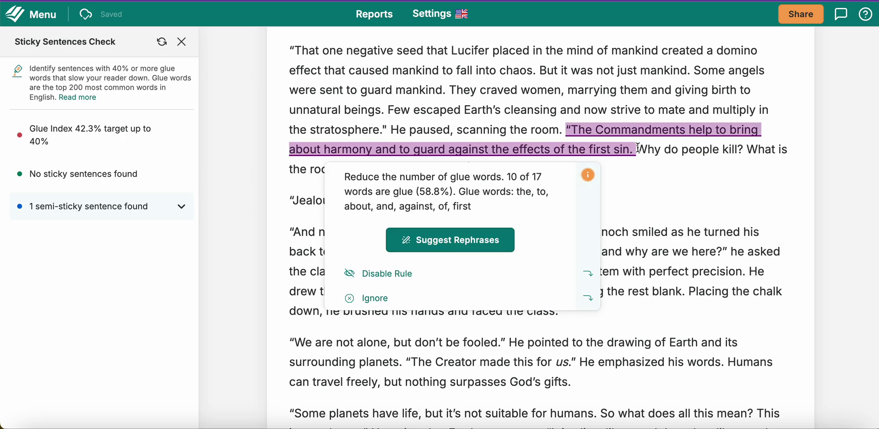
Step: Delete “bring about harmony and to guard against the effects of the first sin” from the Commandments sentence
click(598, 130)
click(492, 147)
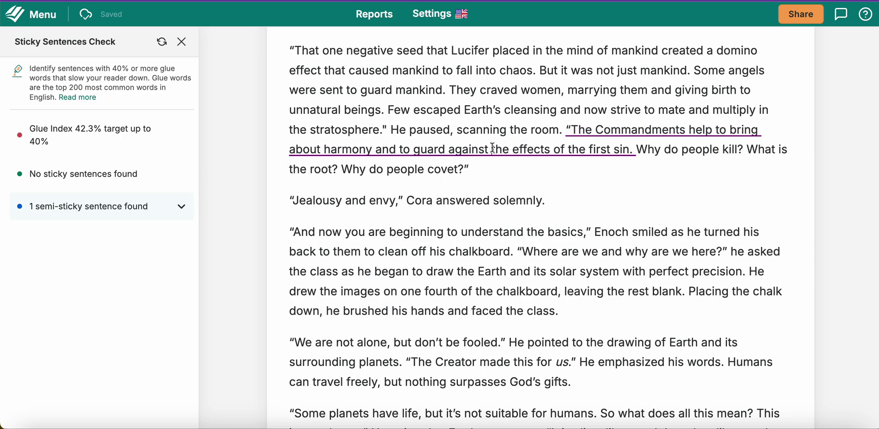
key(BackSpace)
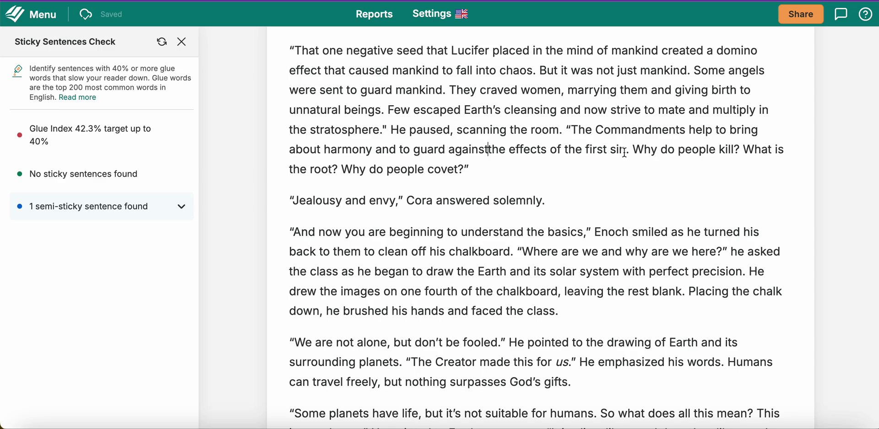
click(624, 150)
key(BackSpace)
key(BackSpace)
key(BackSpace)
key(BackSpace)
key(BackSpace)
key(BackSpace)
key(BackSpace)
key(BackSpace)
key(BackSpace)
key(BackSpace)
key(BackSpace)
key(BackSpace)
key(BackSpace)
key(BackSpace)
key(BackSpace)
key(BackSpace)
key(BackSpace)
key(BackSpace)
key(BackSpace)
key(BackSpace)
key(BackSpace)
key(BackSpace)
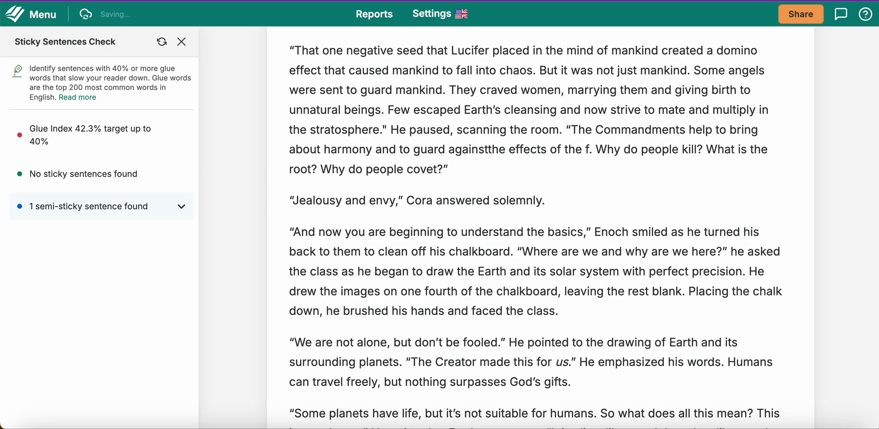
key(BackSpace)
key(BackSpace)
key(BackSpace)
key(BackSpace)
key(BackSpace)
key(BackSpace)
key(BackSpace)
key(BackSpace)
key(BackSpace)
key(BackSpace)
key(BackSpace)
key(BackSpace)
key(BackSpace)
key(BackSpace)
key(BackSpace)
key(BackSpace)
key(BackSpace)
key(BackSpace)
key(BackSpace)
key(BackSpace)
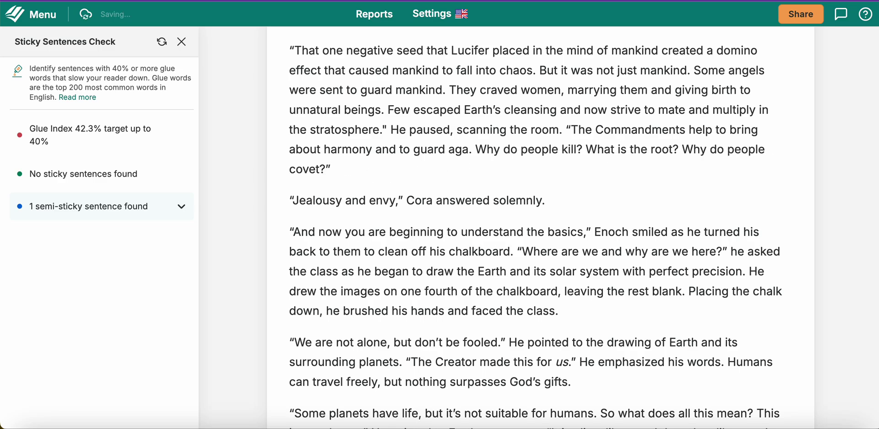
key(BackSpace)
key(BackSpace)
key(BackSpace)
key(BackSpace)
key(BackSpace)
key(BackSpace)
key(BackSpace)
key(BackSpace)
key(BackSpace)
key(BackSpace)
key(BackSpace)
key(BackSpace)
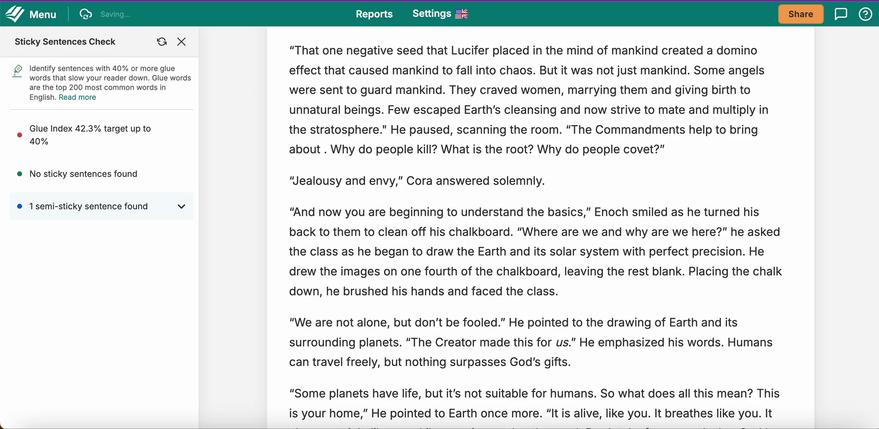
key(BackSpace)
key(BackSpace)
key(BackSpace)
key(BackSpace)
key(BackSpace)
key(BackSpace)
key(BackSpace)
key(BackSpace)
key(BackSpace)
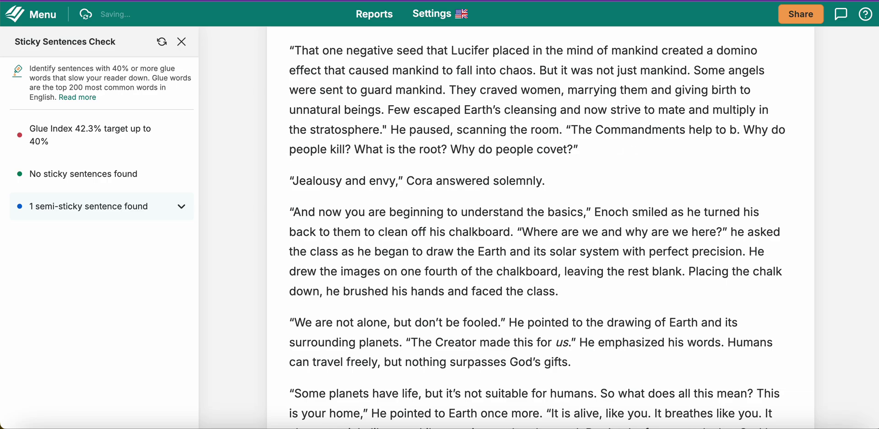
text(to pro)
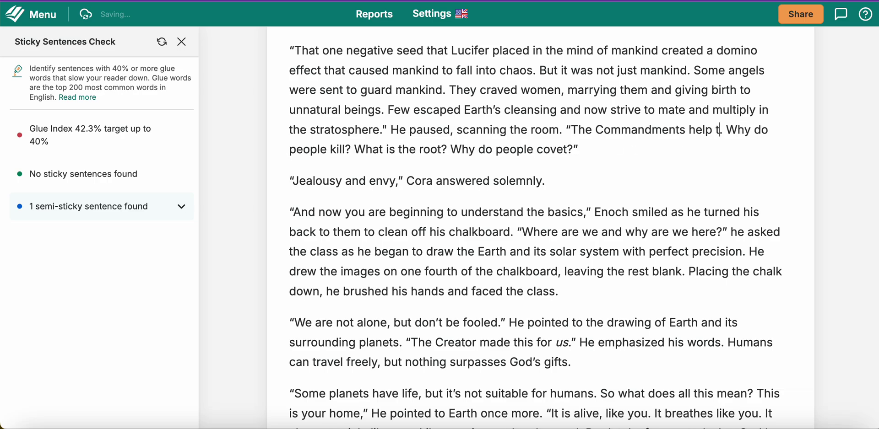
text(tect)
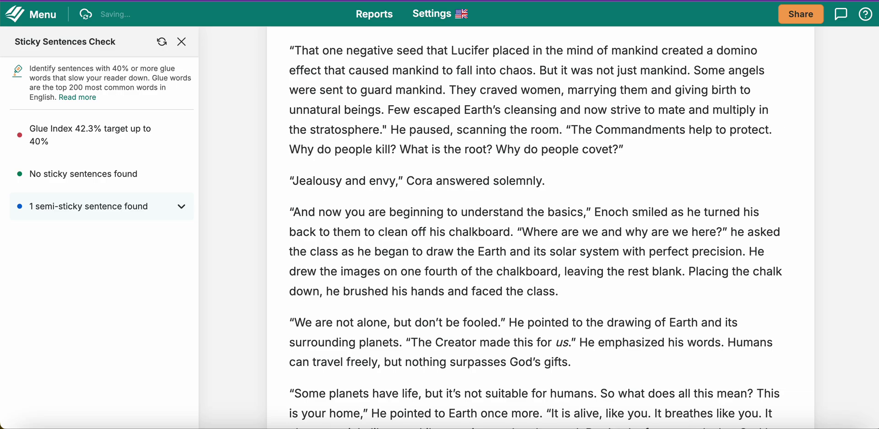
key(BackSpace)
key(BackSpace)
key(BackSpace)
key(BackSpace)
key(BackSpace)
key(BackSpace)
key(BackSpace)
key(BackSpace)
key(BackSpace)
key(BackSpace)
key(BackSpace)
key(BackSpace)
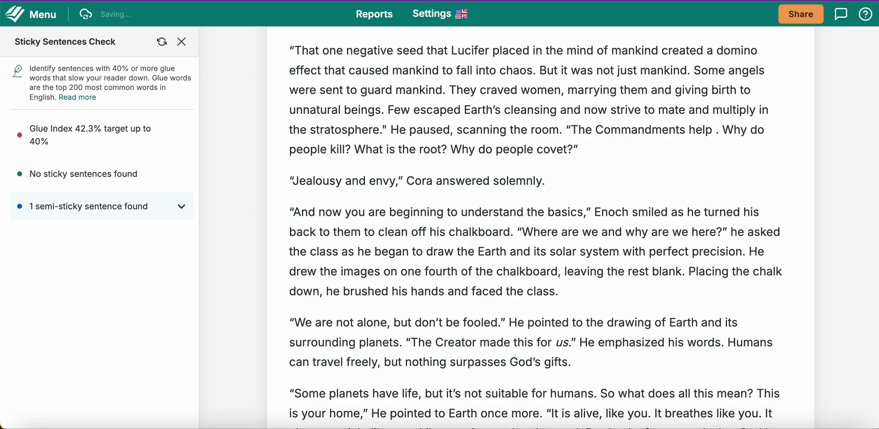
Step: Delete “help” after “The Commandments”, keeping the closing period
key(BackSpace)
key(BackSpace)
key(BackSpace)
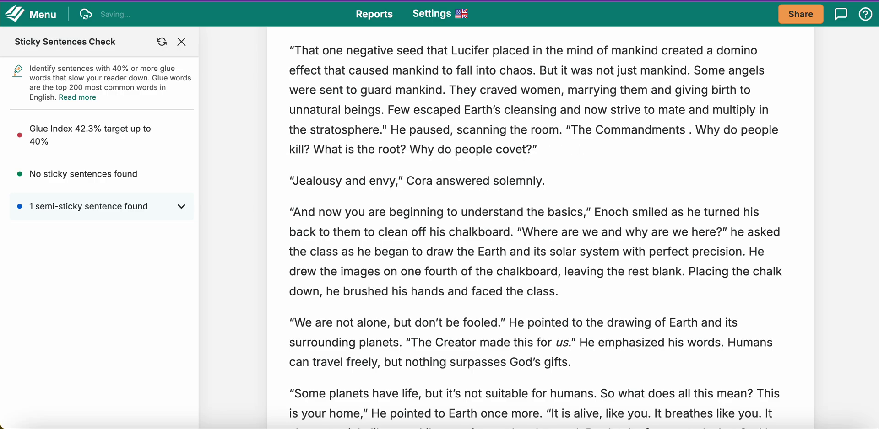
text(are meant)
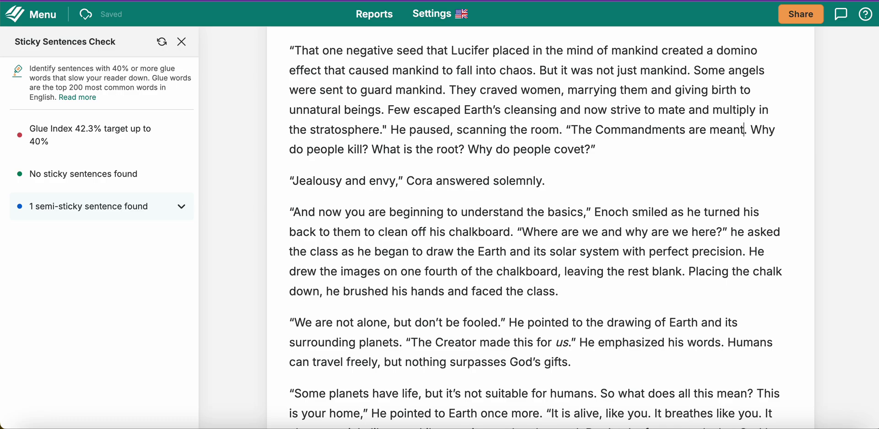
key(BackSpace)
key(BackSpace)
key(BackSpace)
key(BackSpace)
key(BackSpace)
key(BackSpace)
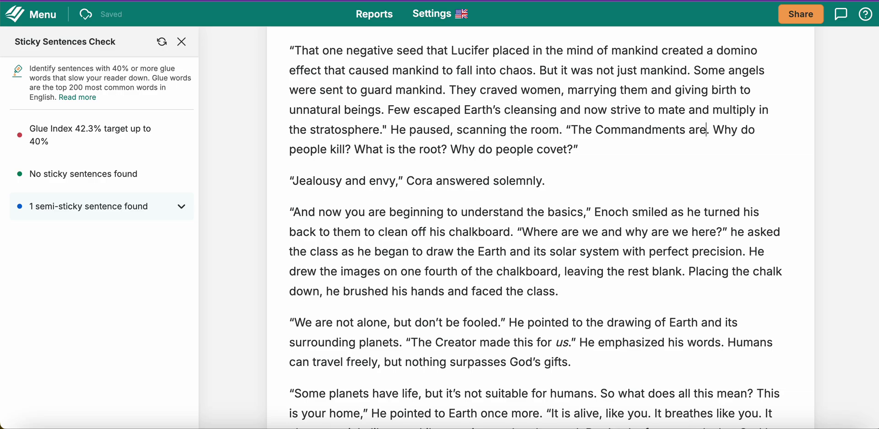
key(BackSpace)
key(BackSpace)
key(BackSpace)
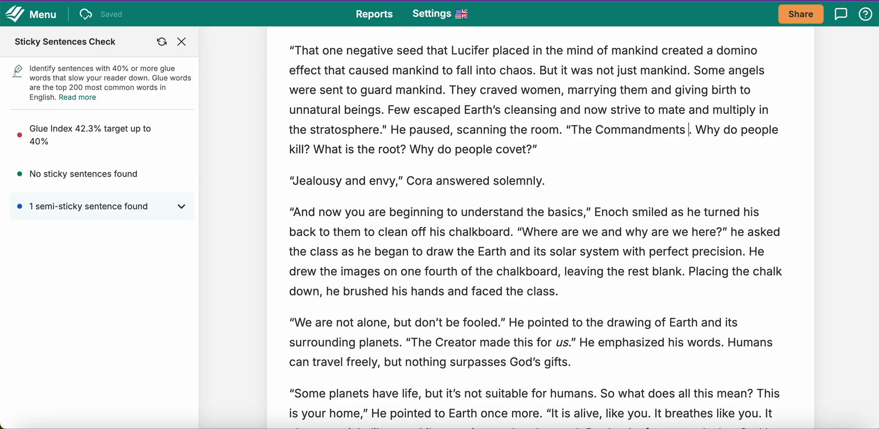
Step: Complete the sentence as “The Commandments meant to benefit mankind.”
text(meant t)
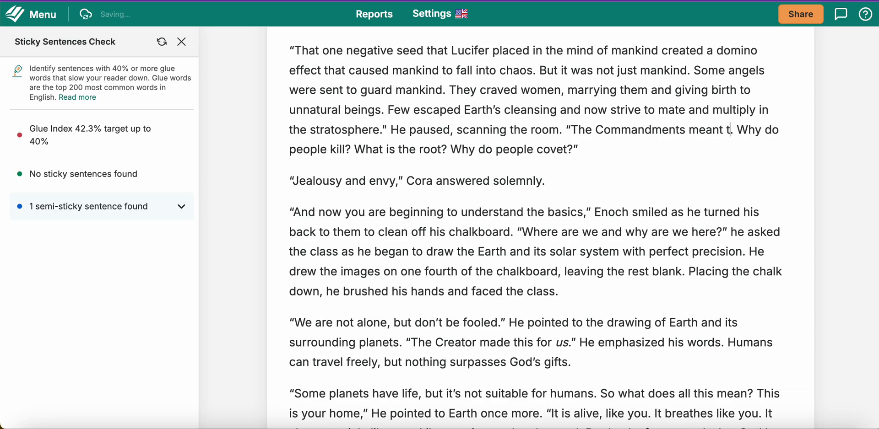
text(o benefi)
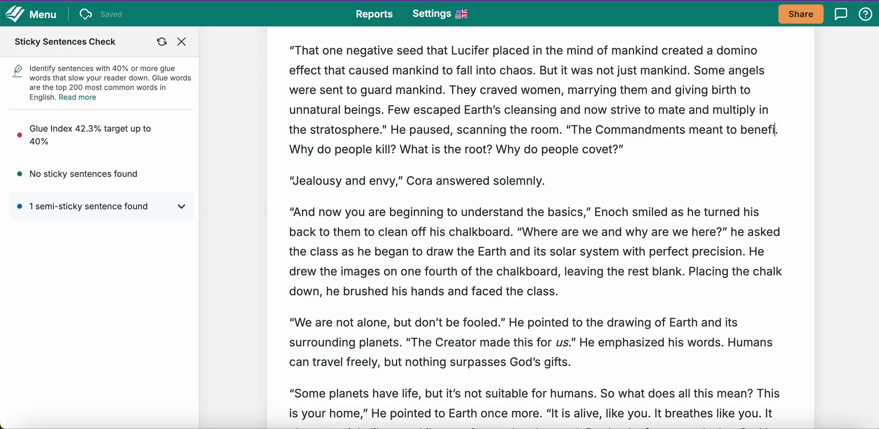
text(t )
text(mankin)
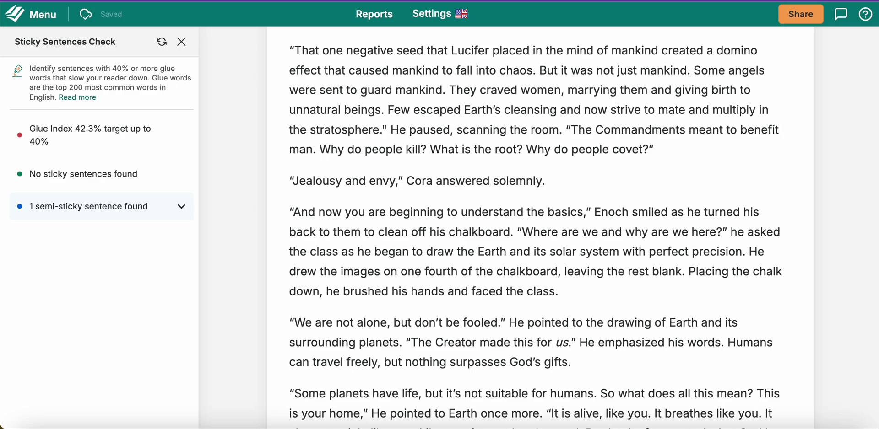
text(d)
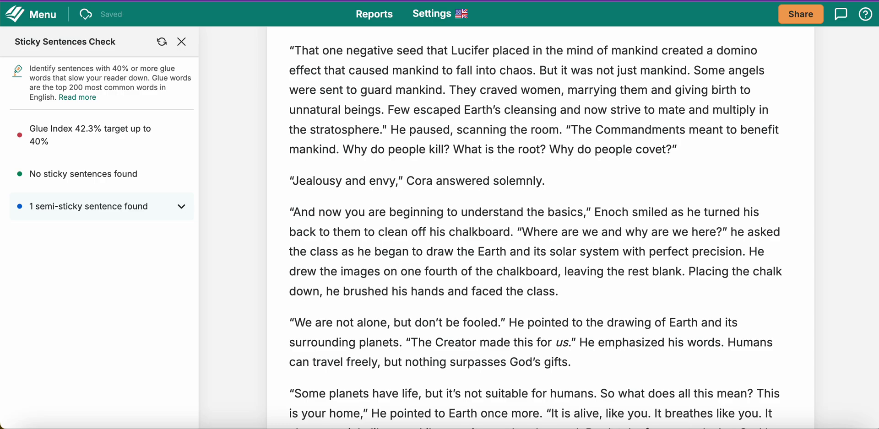
Step: Refresh the sticky sentences report and return to the beginning of the chapter
click(161, 41)
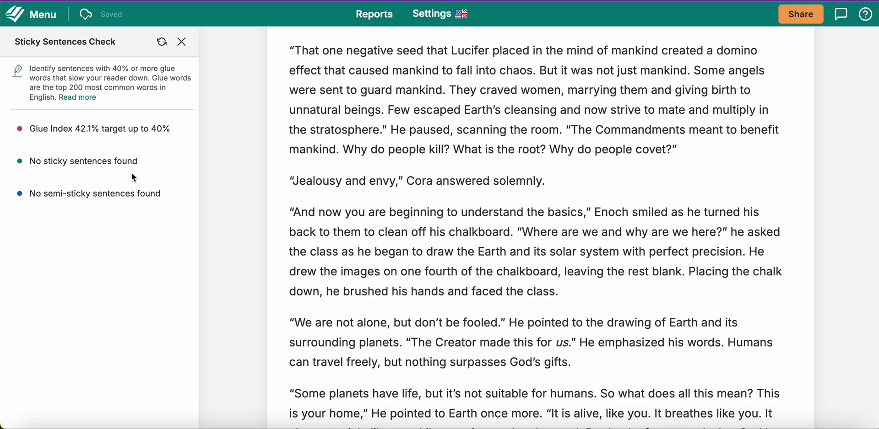
scroll(327, 139, up, 10)
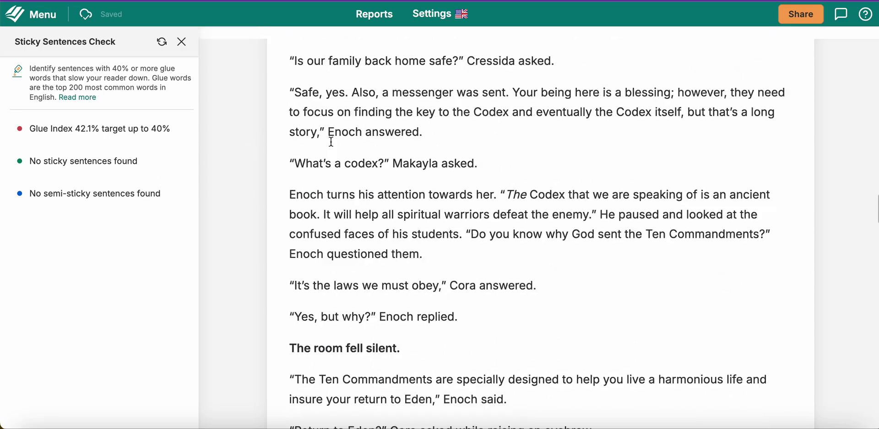
scroll(331, 142, up, 15)
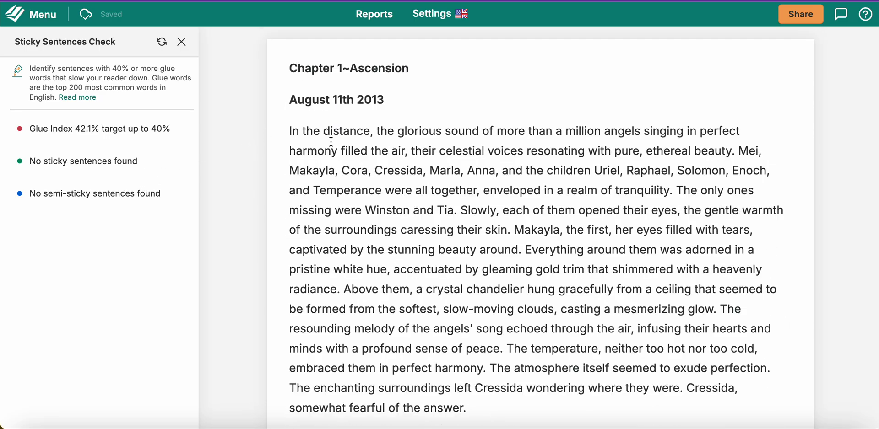
scroll(331, 142, down, 1)
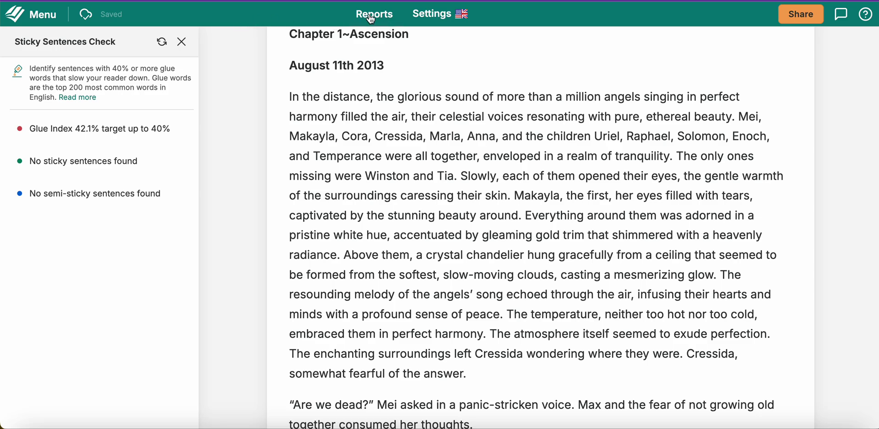
Step: Leave the sticky sentences check and run the Realtime report on the chapter
click(384, 21)
click(27, 50)
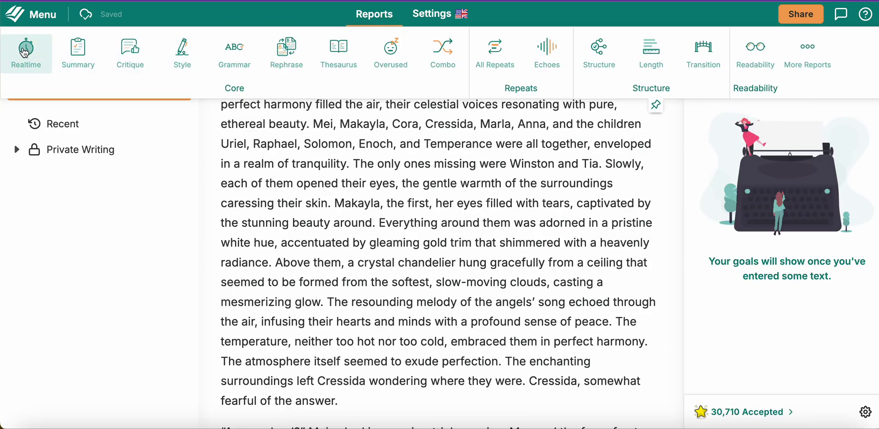
click(217, 142)
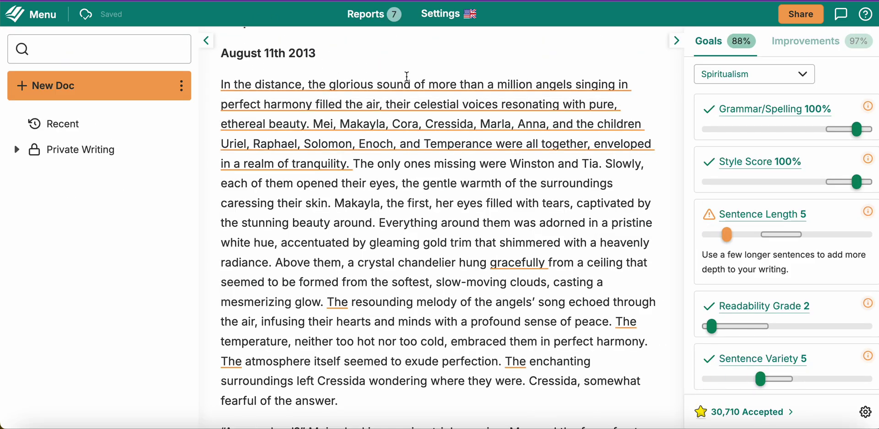
Step: Request rephrases for the chapter's opening sentence and apply the one beginning “From a distance, the awe-inspiring sound of millions of angels”
click(557, 108)
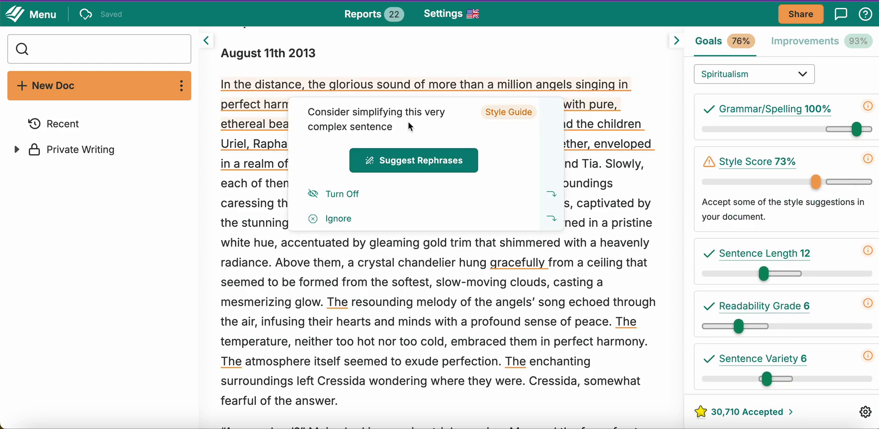
click(411, 163)
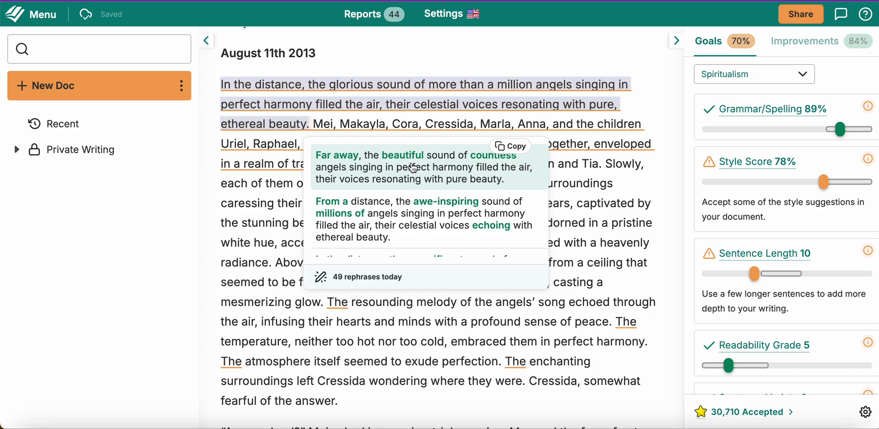
click(390, 223)
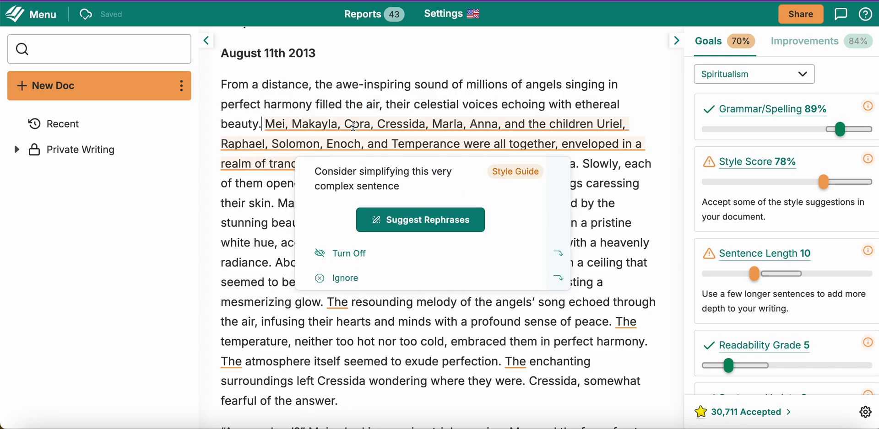
mouse_move(292, 144)
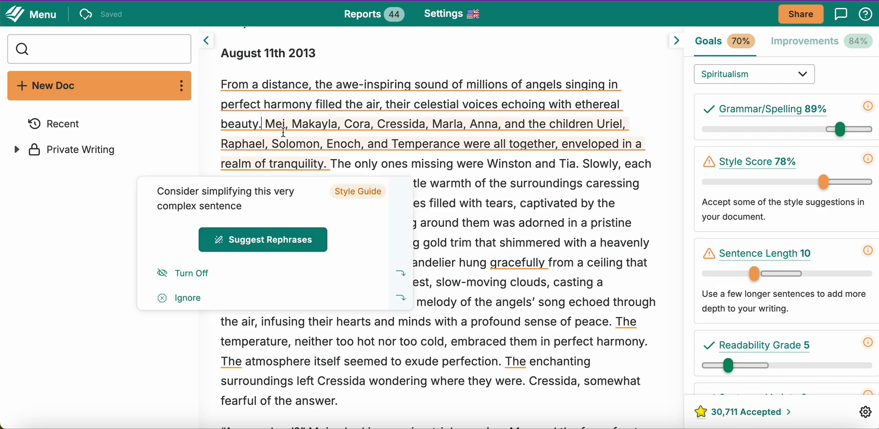
click(277, 240)
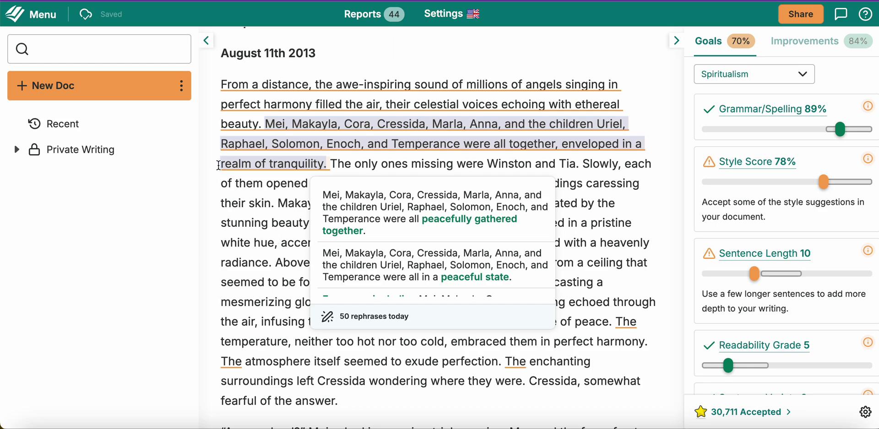
click(266, 124)
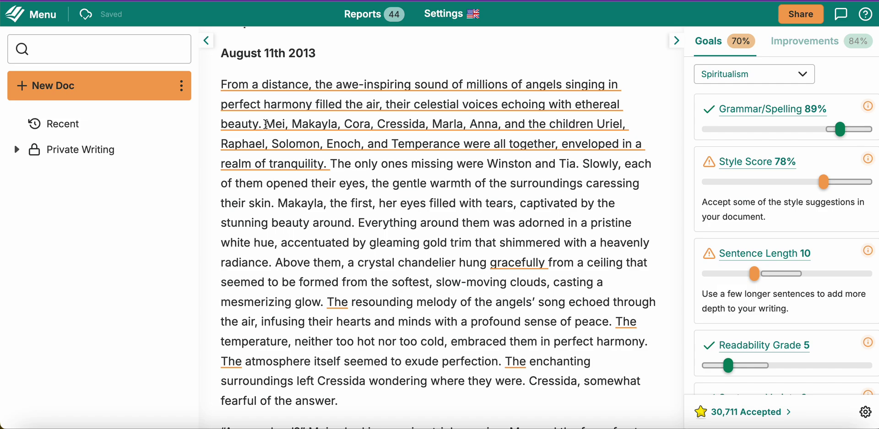
Step: Delete the second sentence, which lists the women and children by name, up to “enveloped in a realm of tranquility.”
drag(267, 124, 326, 164)
text(them)
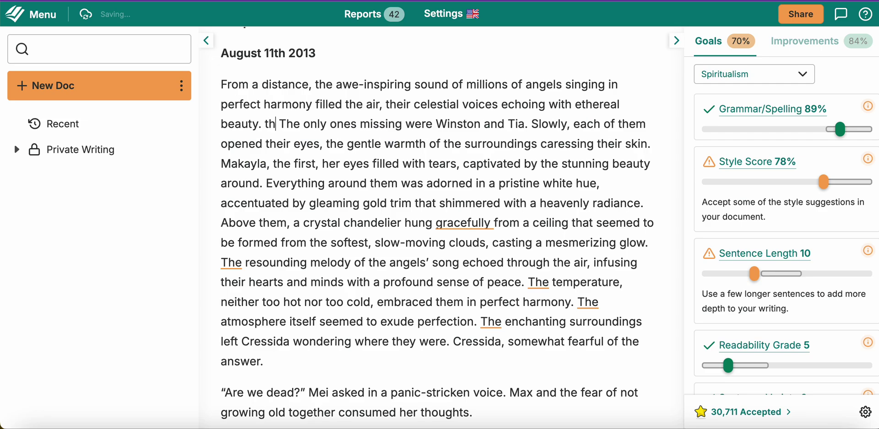
key(BackSpace)
key(BackSpace)
key(BackSpace)
key(BackSpace)
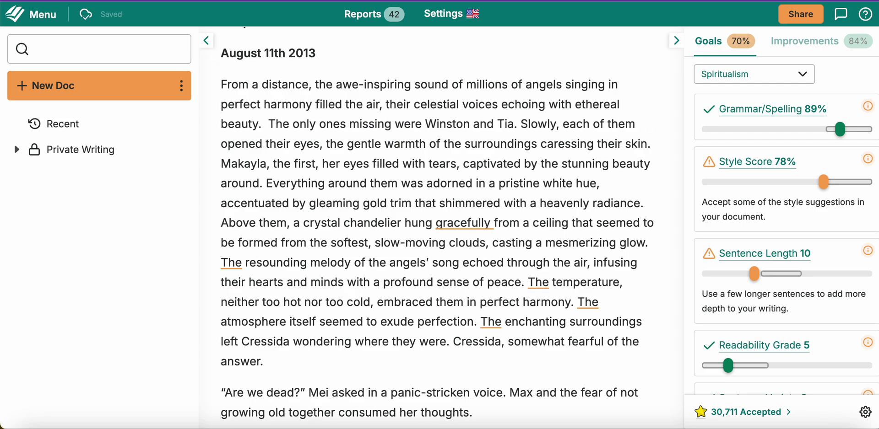
Step: Write “The women and children of the Martinez household stood together.” as the second sentence of the opening paragraph
text(The women o)
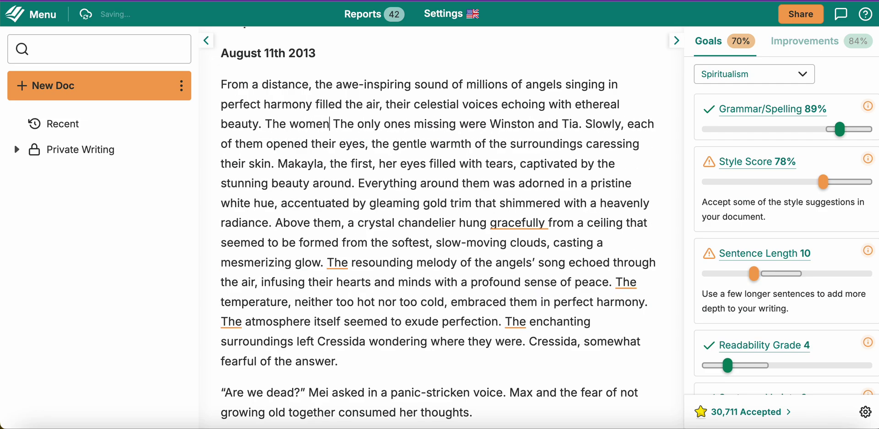
key(BackSpace)
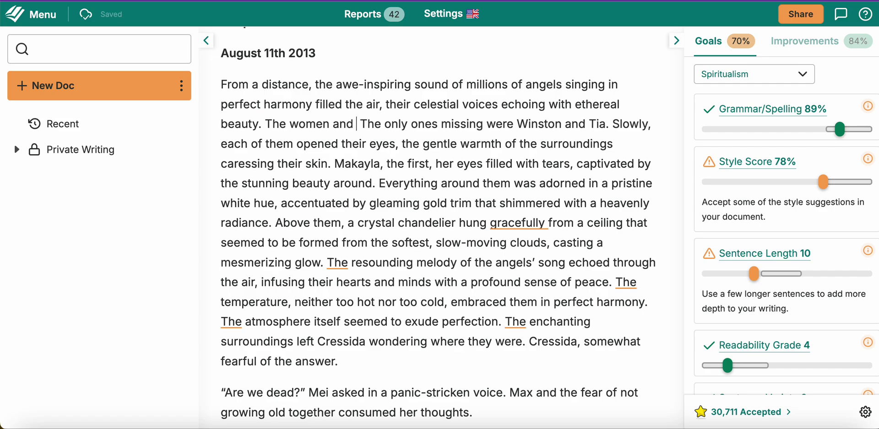
text(chil)
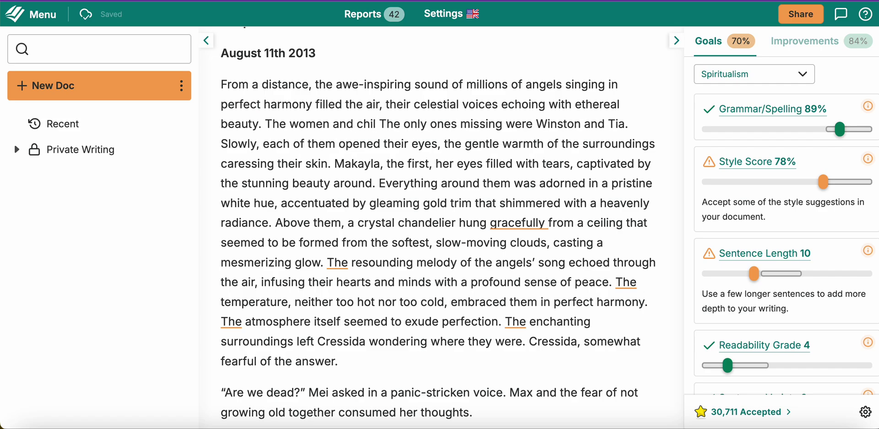
text(dren of th)
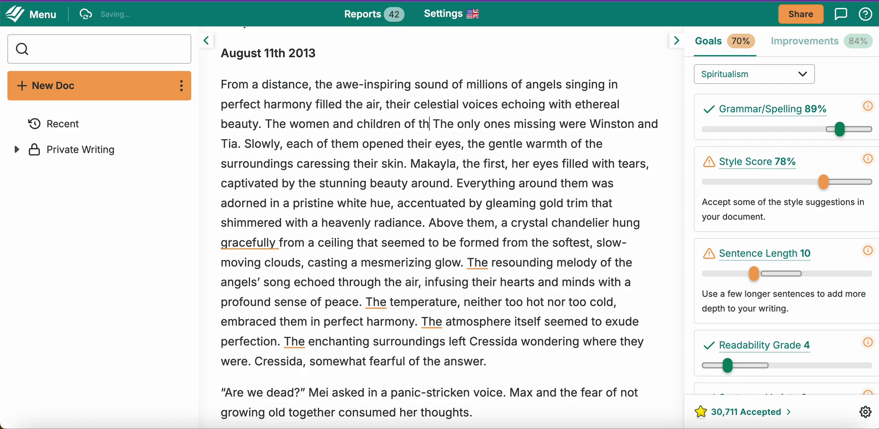
text(e MAri)
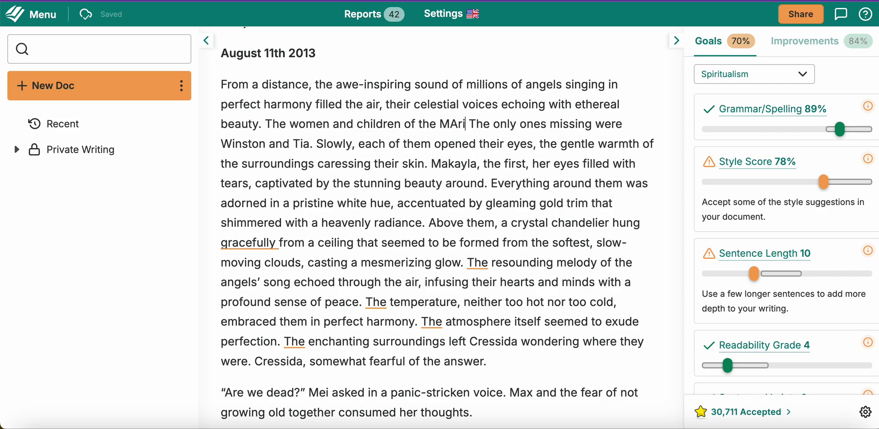
key(BackSpace)
key(BackSpace)
key(BackSpace)
text(a)
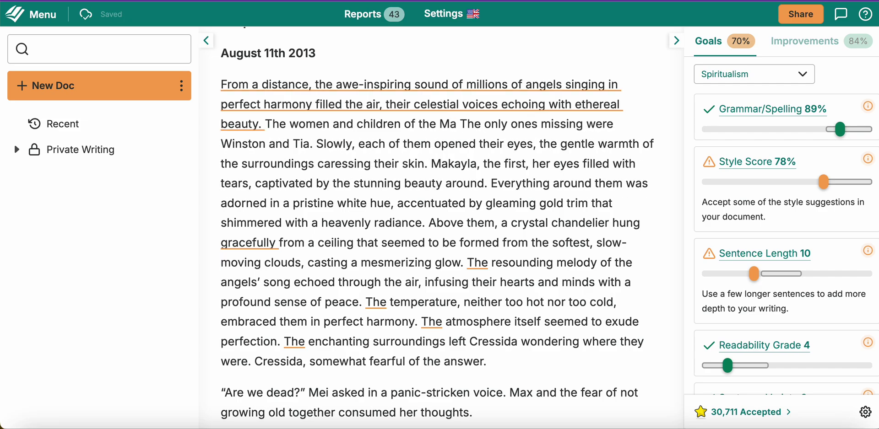
text(rtinez)
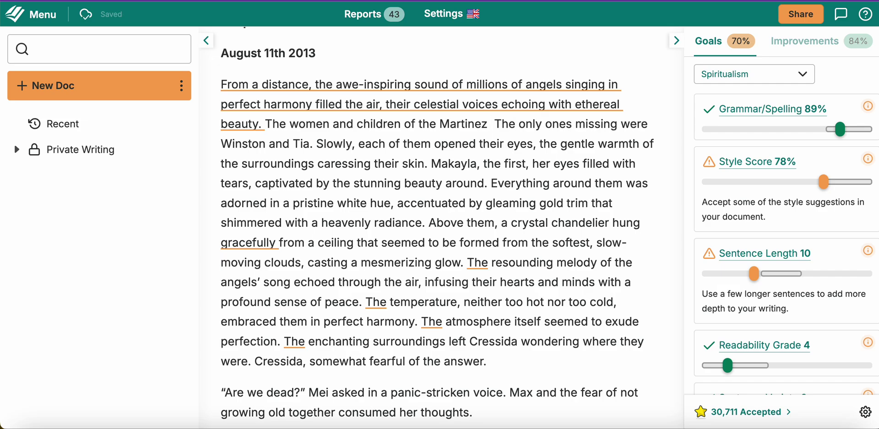
text( household)
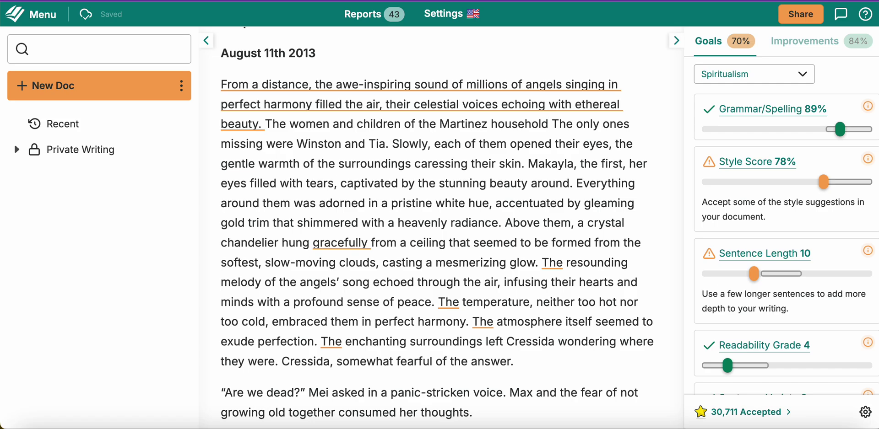
text(stood)
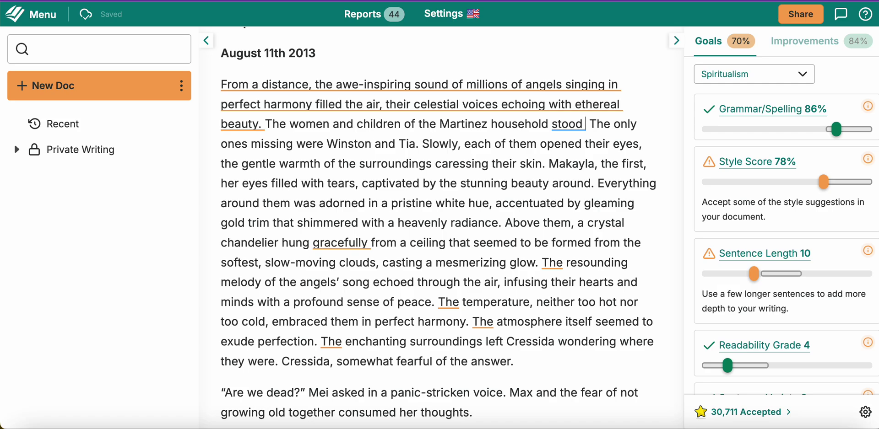
text(together.)
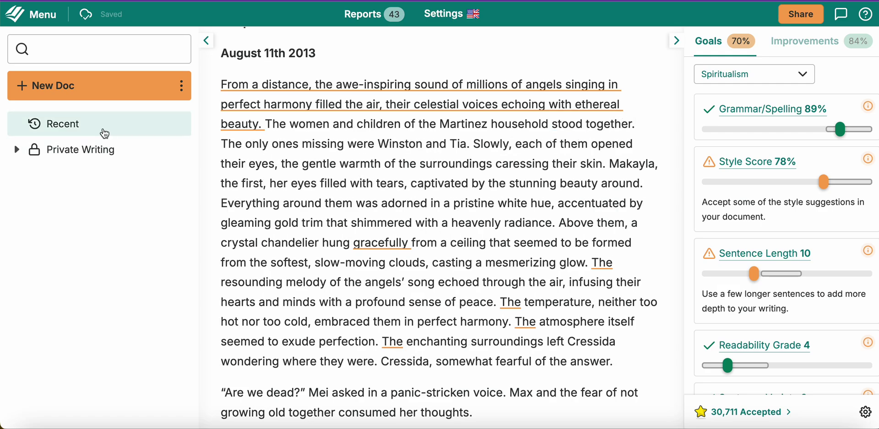
Step: Replace the opening sentence with the suggested rephrase ending in “filled the air, creating a breathtaking and beautiful experience.”
mouse_move(266, 105)
click(236, 196)
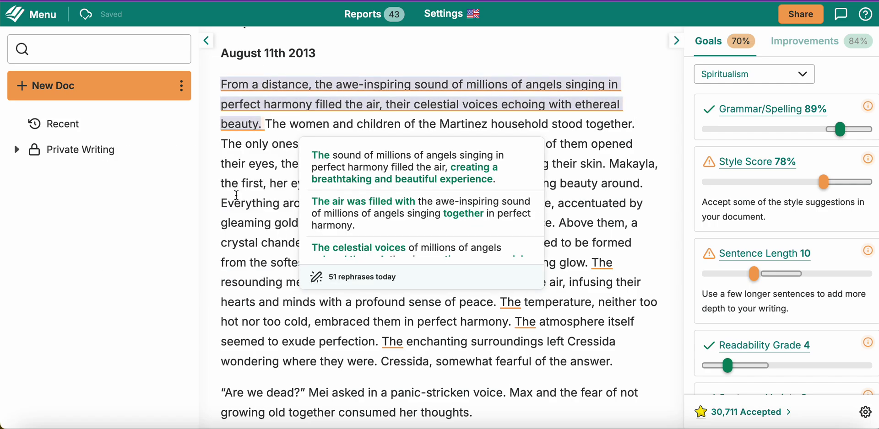
mouse_move(375, 178)
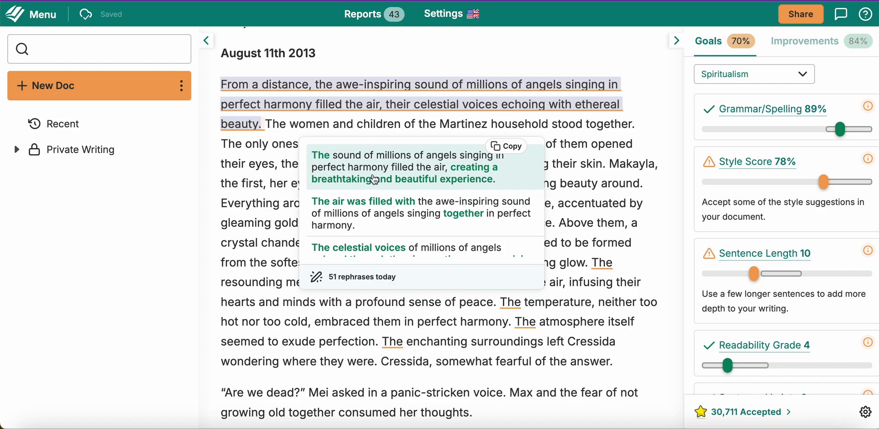
click(375, 179)
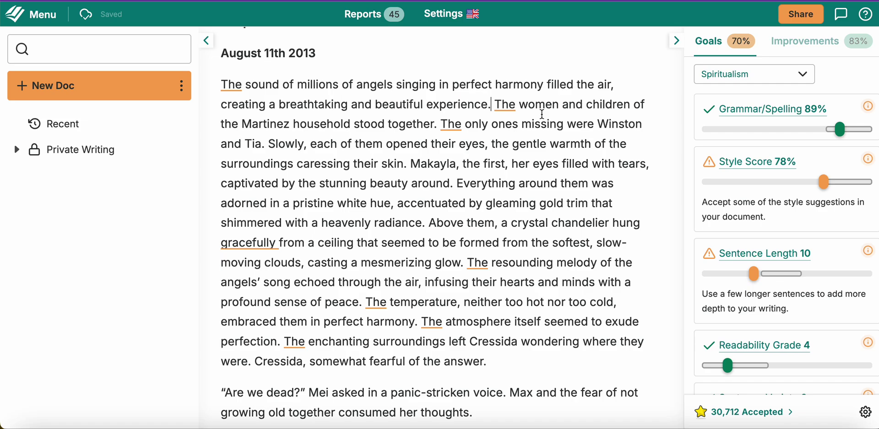
Step: Review the Glue Index goal and the repeated sentence-start suggestion in the opening paragraph
scroll(776, 231, down, 3)
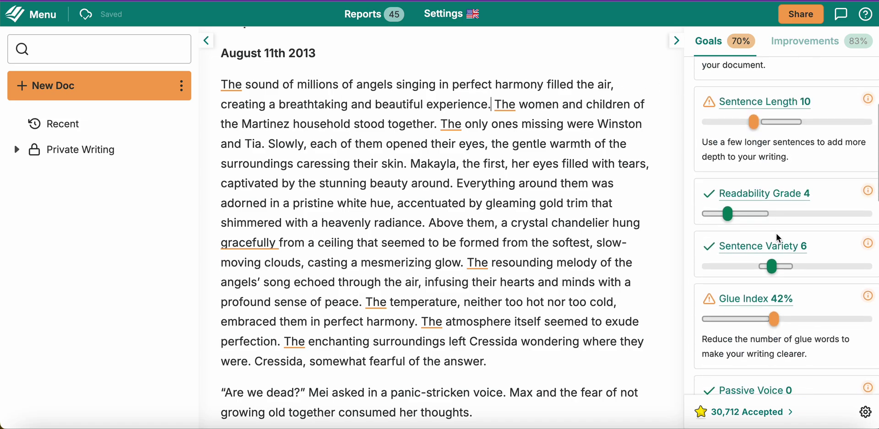
mouse_move(789, 306)
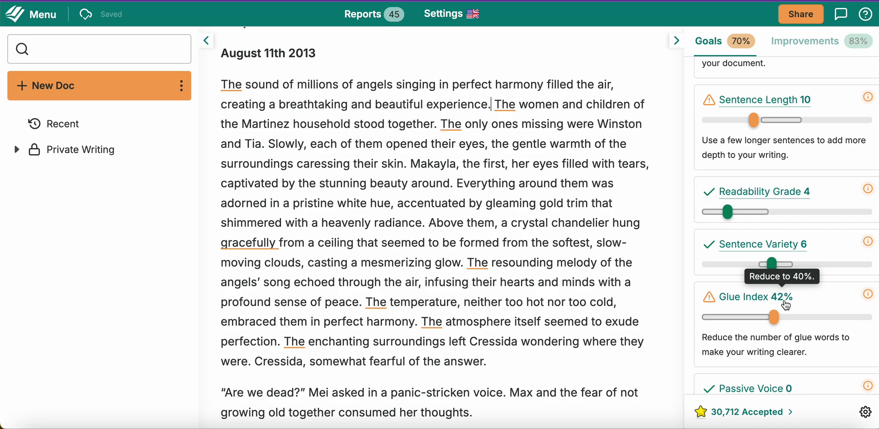
scroll(554, 203, down, 5)
scroll(554, 203, up, 5)
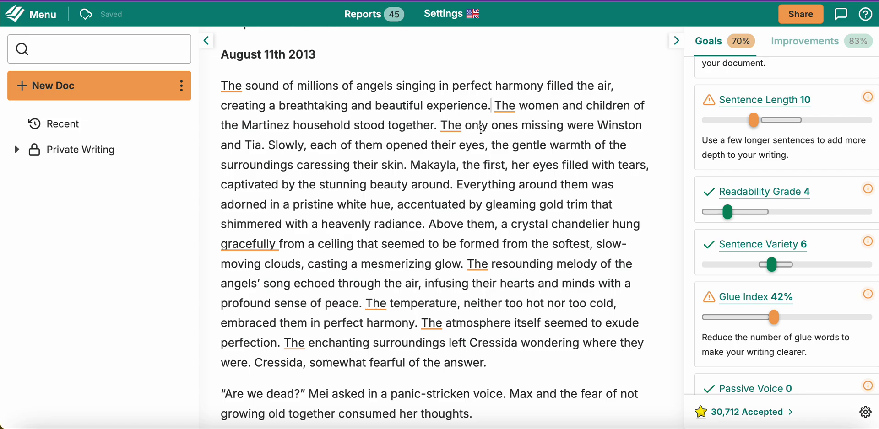
click(456, 130)
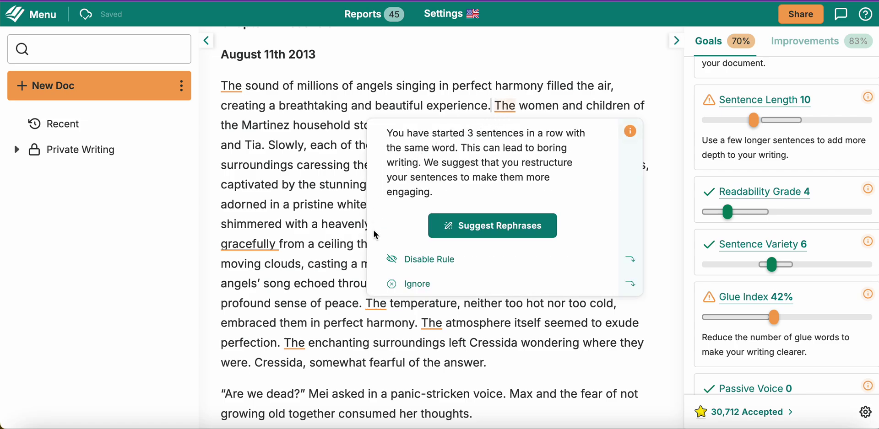
click(355, 275)
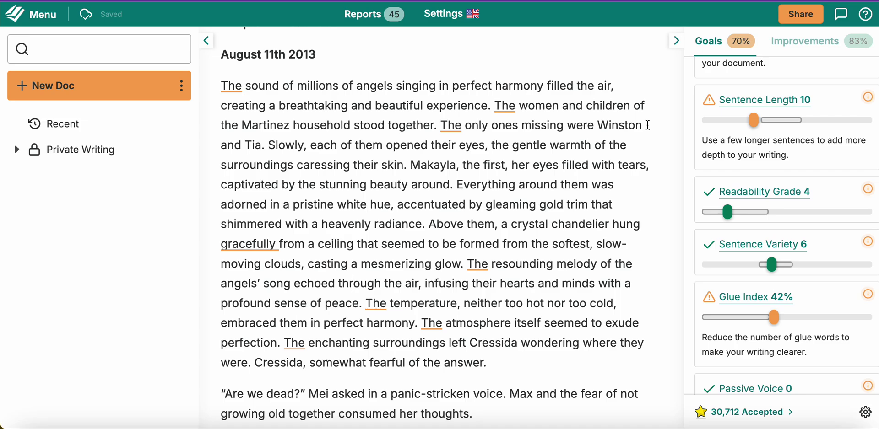
Step: Delete “Winston and” from the sentence about the missing characters, keeping “Tia”
click(244, 151)
key(BackSpace)
key(BackSpace)
key(BackSpace)
key(BackSpace)
key(BackSpace)
key(BackSpace)
key(BackSpace)
key(BackSpace)
key(BackSpace)
key(BackSpace)
key(BackSpace)
key(BackSpace)
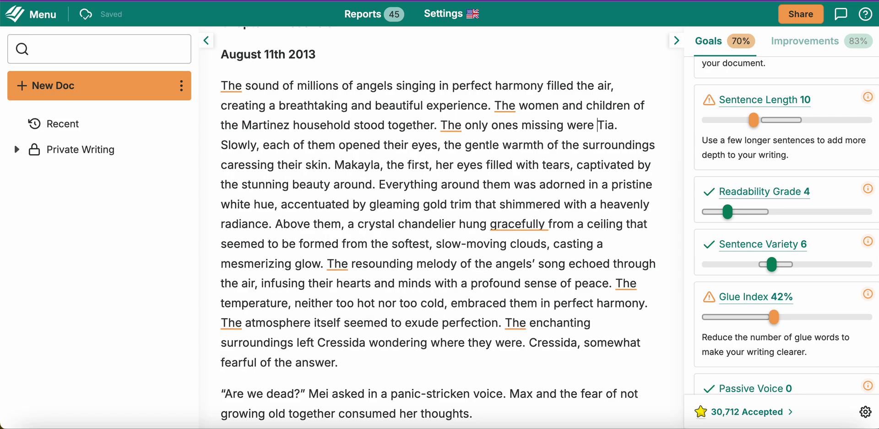
Step: Reword the sentence about the missing character as “Tia was the only one missing.”
mouse_move(184, 158)
click(605, 128)
drag(605, 128, 445, 124)
key(BackSpace)
text(ia was)
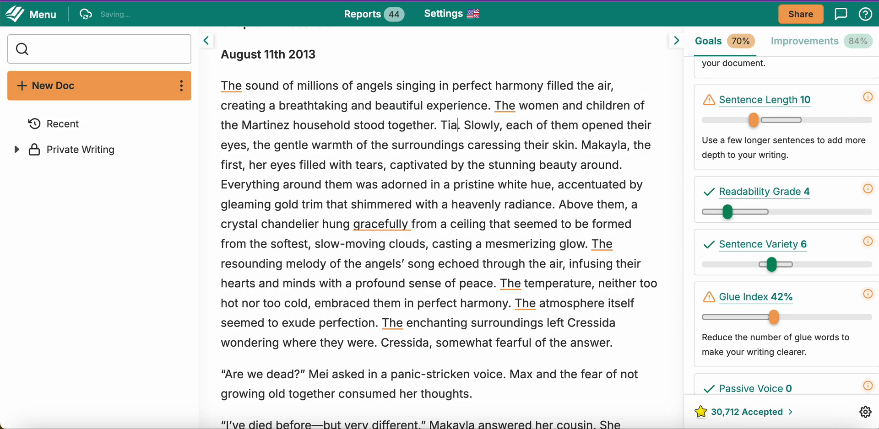
text( the only )
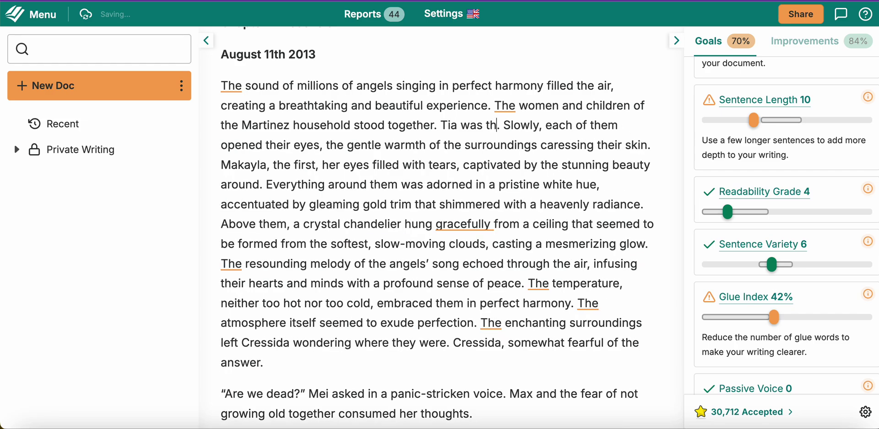
text(one missing)
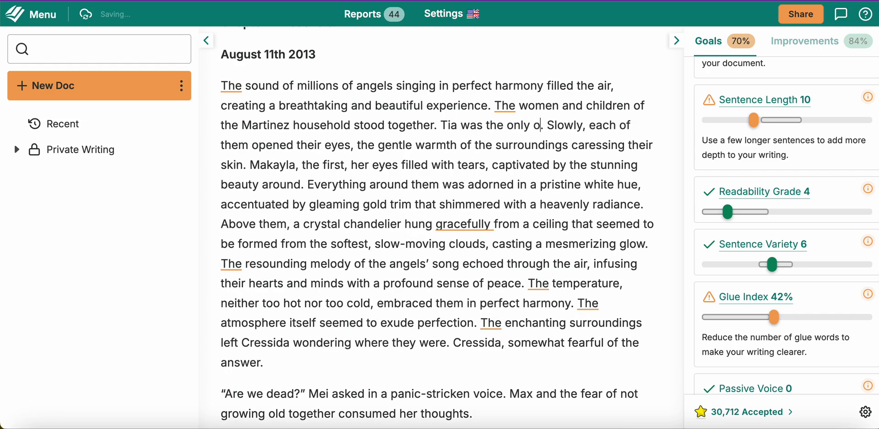
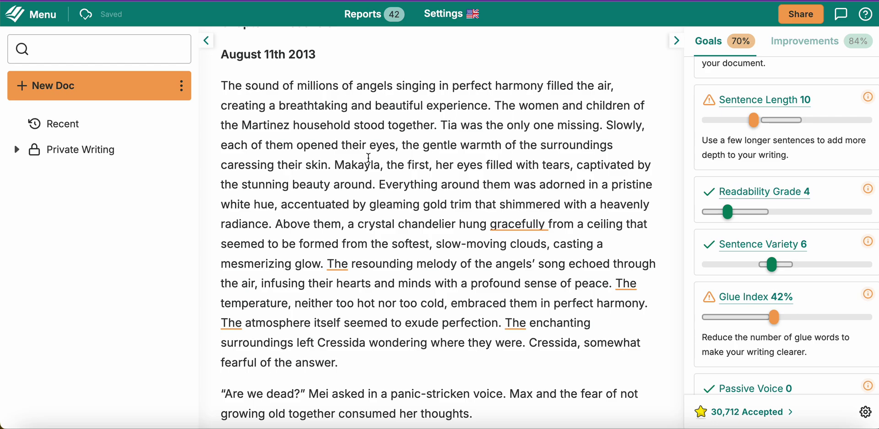
Step: Delete “Slowly, each of them opened their eyes, the” and begin the sentence about the warmth with “A gentle”
drag(398, 144, 603, 127)
key(BackSpace)
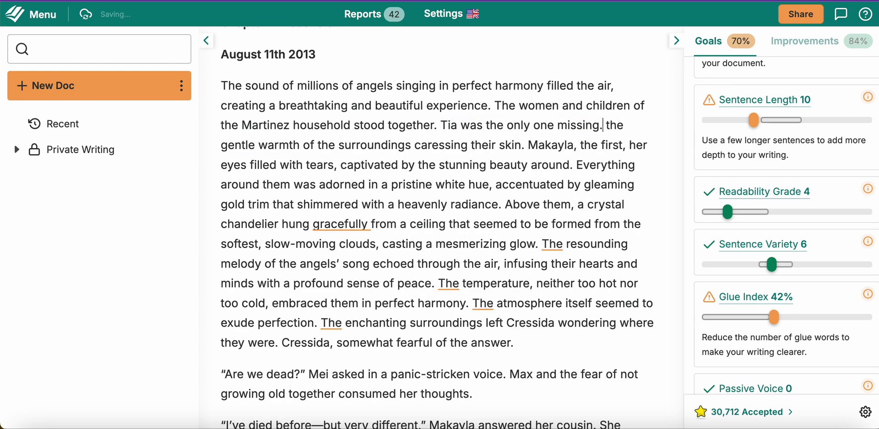
key(Right)
key(Right)
key(BackSpace)
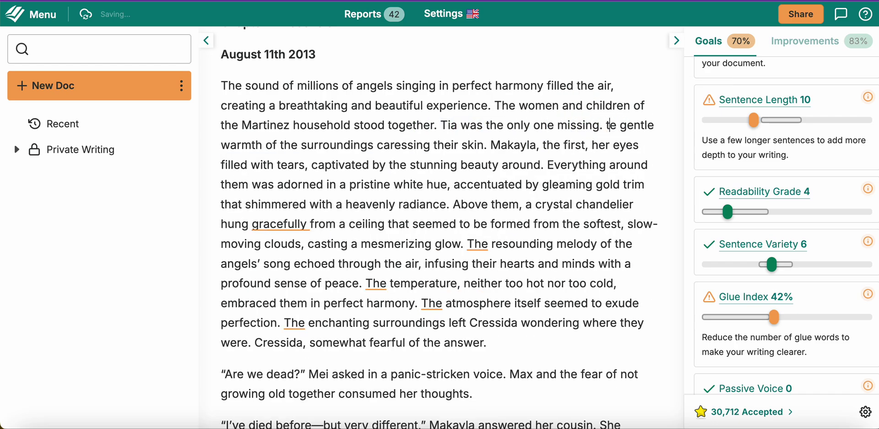
key(BackSpace)
key(BackSpace)
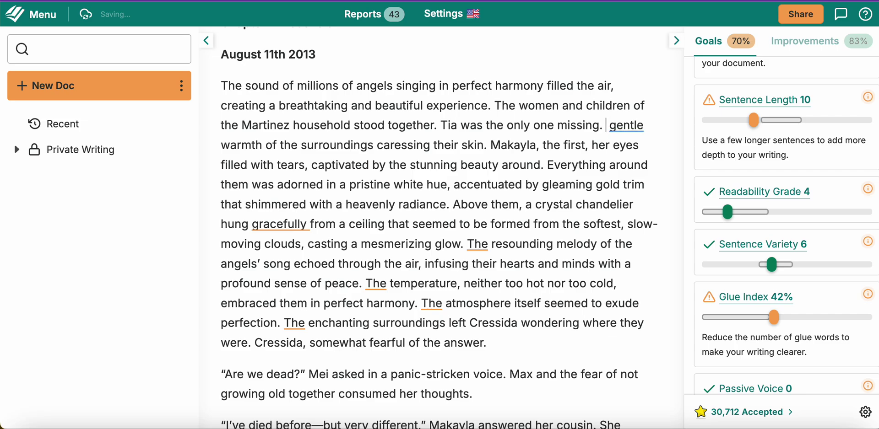
text(A)
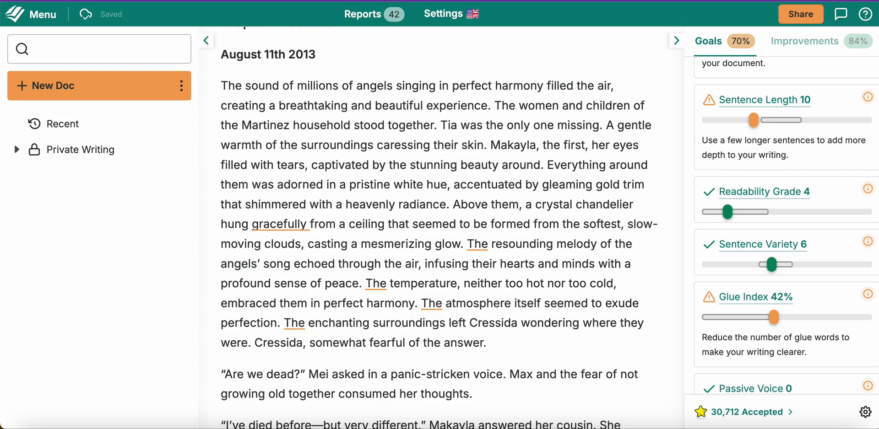
Step: Extend the gentle-warmth sentence after “caressing their skin” with “brought them to reality”
click(487, 145)
text(brought them)
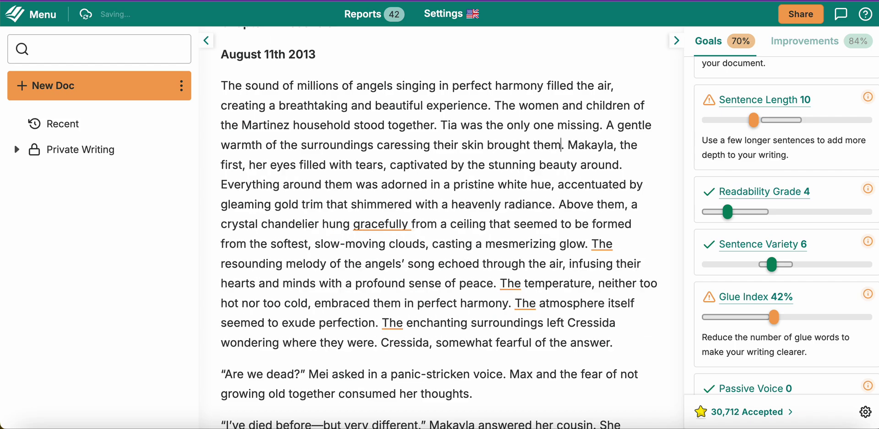
text( to real)
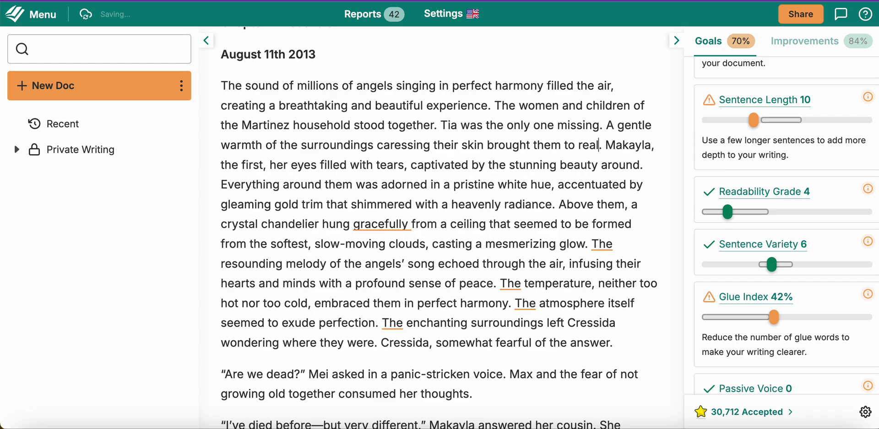
text(ity)
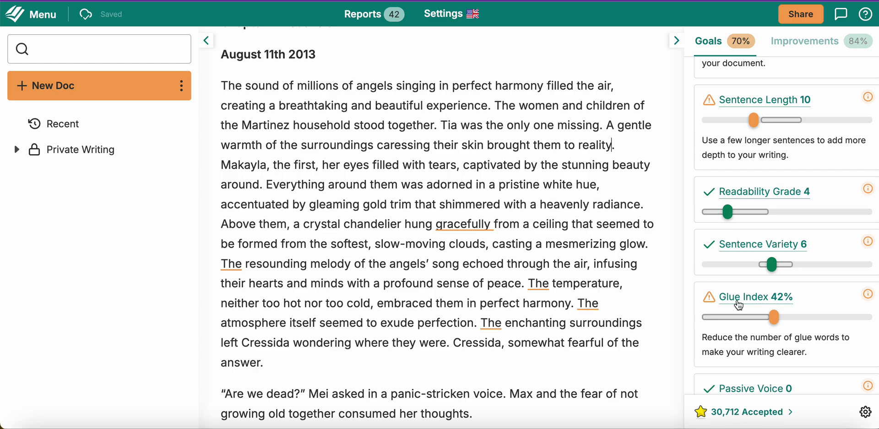
Step: Check the chapter's Glue Index in the Sticky Sentences report and return to the Realtime report
scroll(738, 306, down, 3)
click(751, 142)
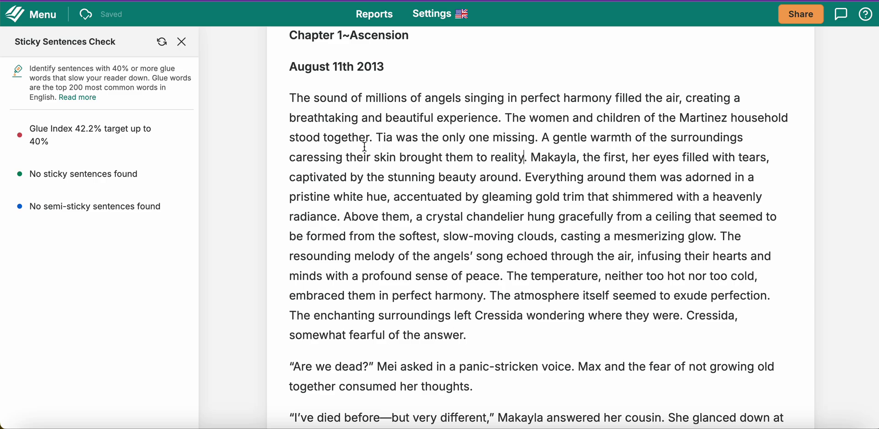
scroll(399, 114, up, 1)
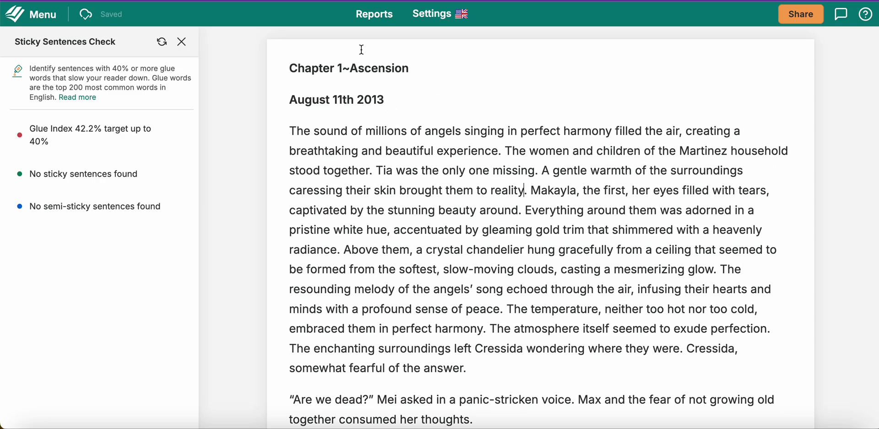
click(363, 15)
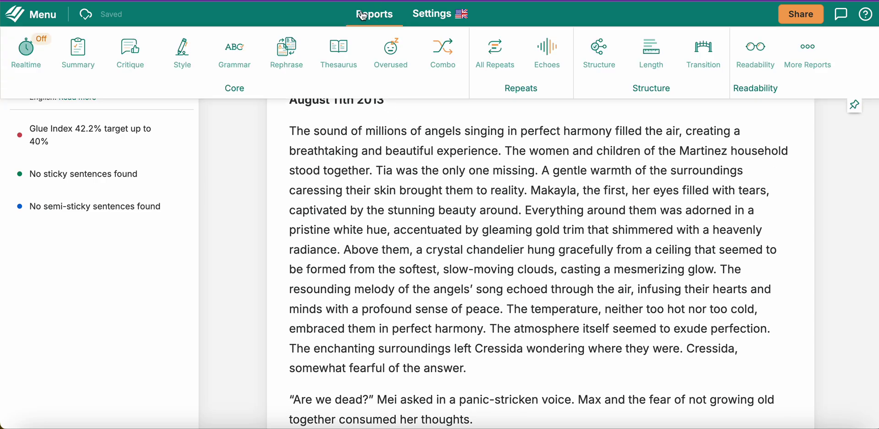
click(26, 50)
scroll(396, 259, down, 2)
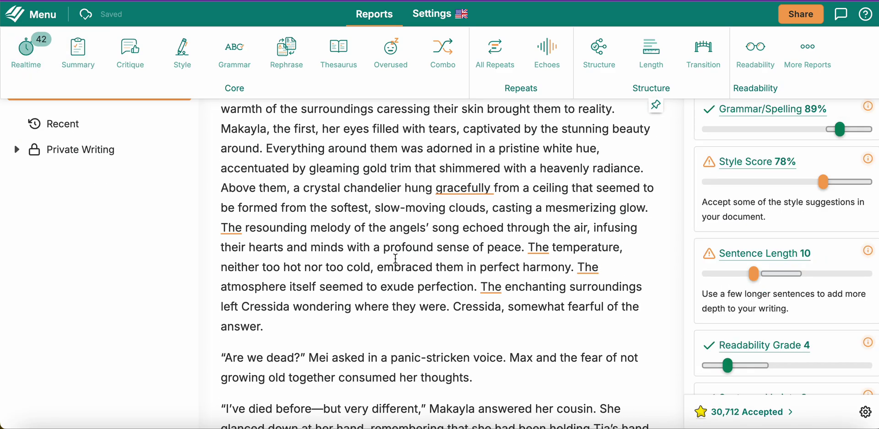
Step: Examine the repeated “The” sentence-start suggestion and the other flagged wording in the opening paragraph
scroll(395, 258, down, 2)
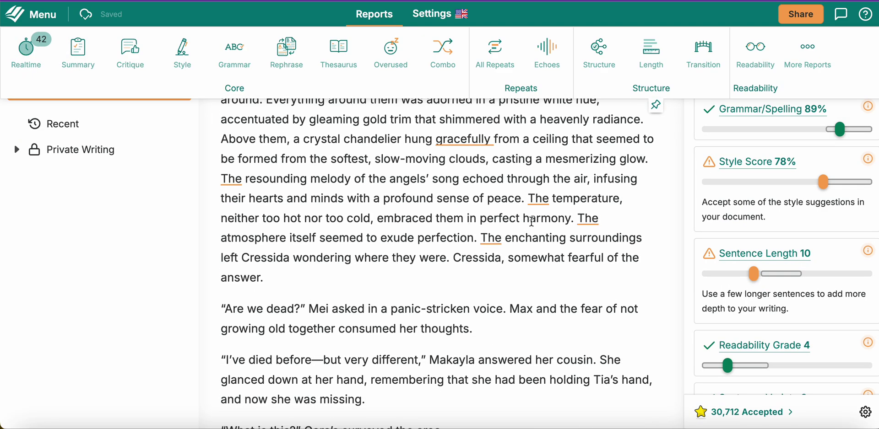
click(542, 195)
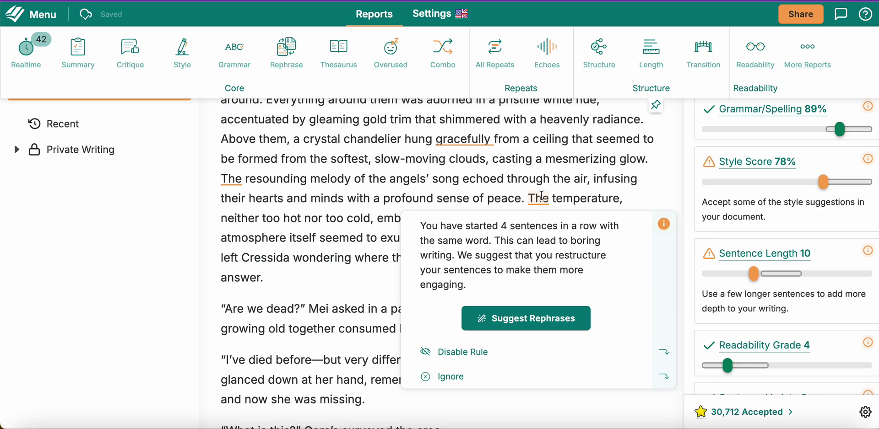
scroll(542, 195, down, 2)
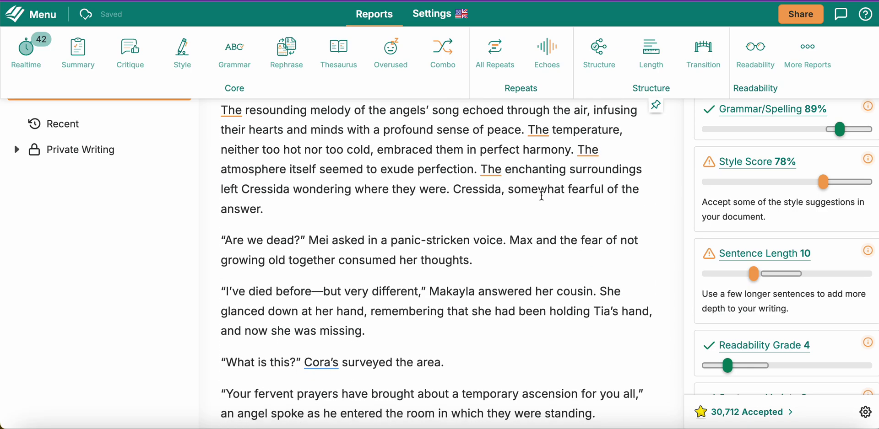
scroll(307, 151, up, 2)
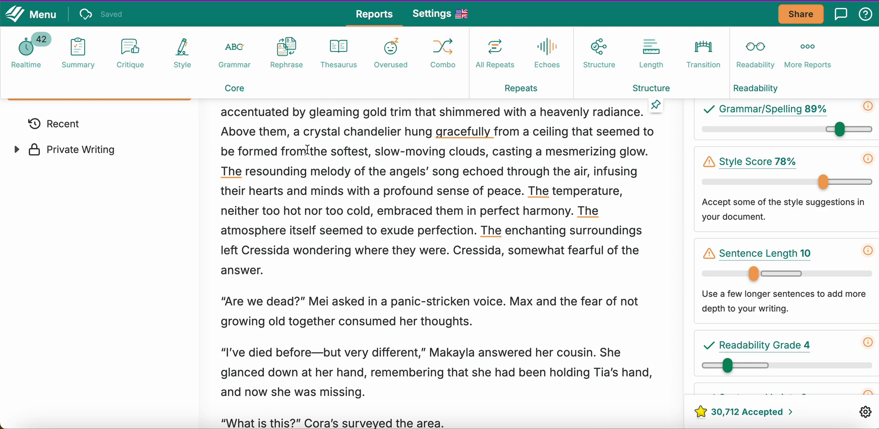
scroll(307, 150, up, 1)
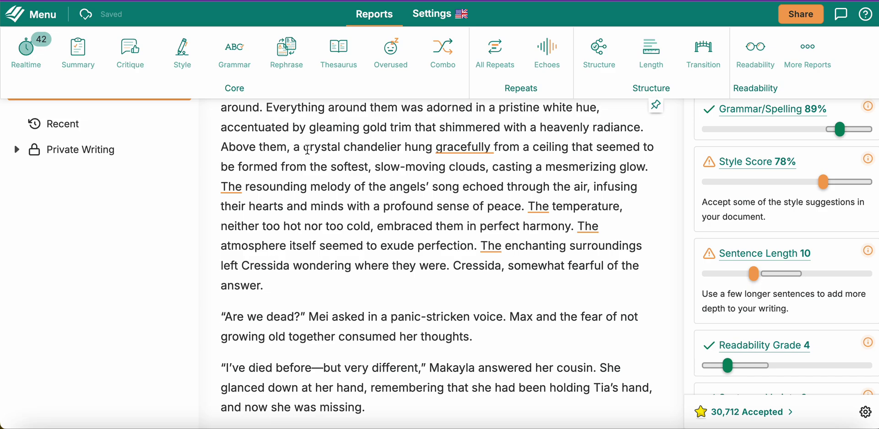
scroll(307, 150, down, 1)
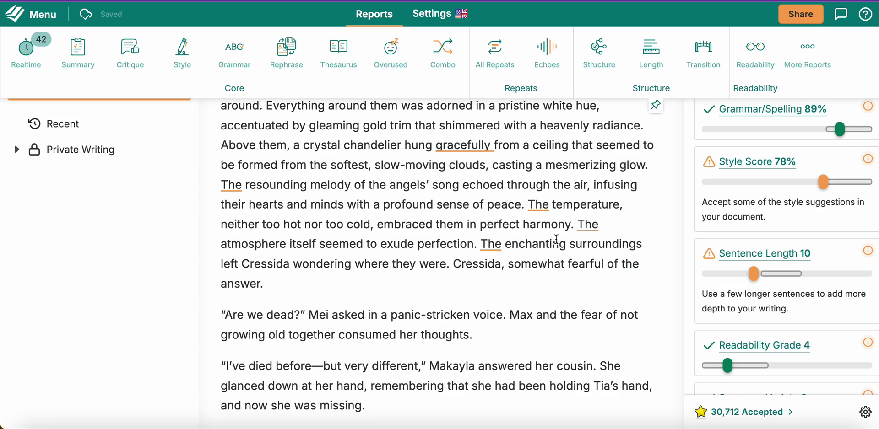
click(541, 201)
scroll(547, 202, down, 3)
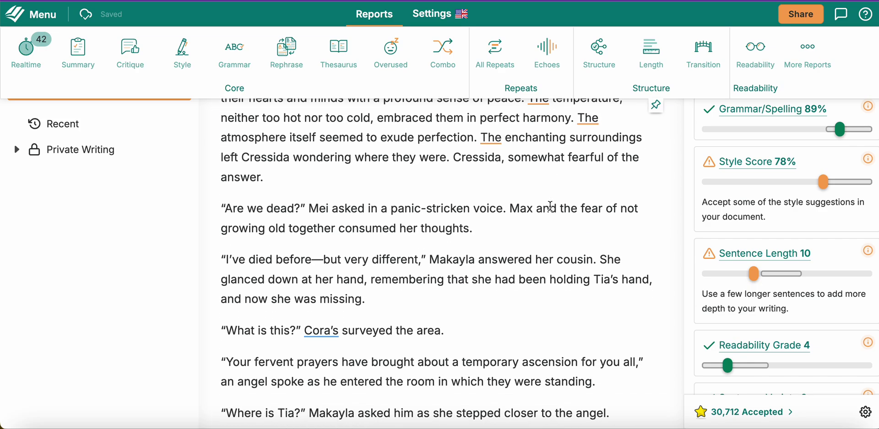
scroll(554, 136, up, 2)
scroll(554, 136, up, 2)
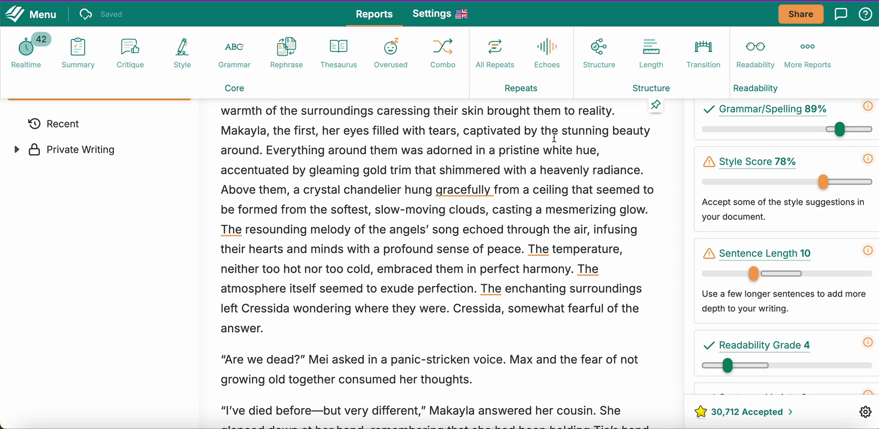
click(442, 198)
scroll(714, 205, down, 2)
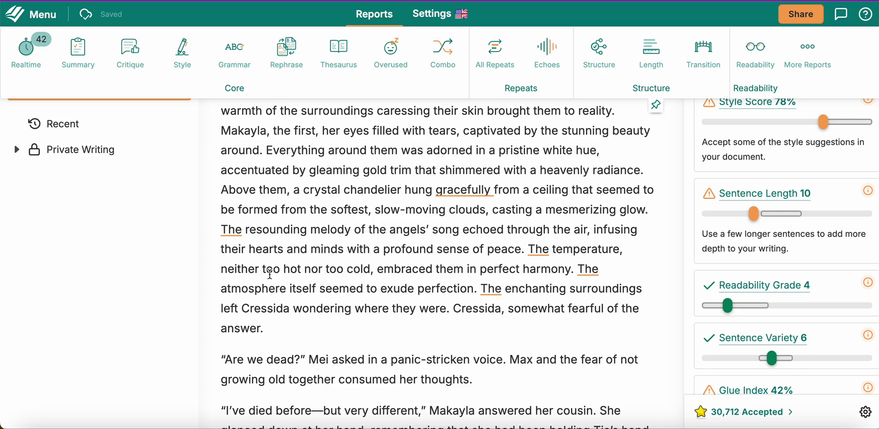
Step: Replace “The” at the start of the temperature sentence with “Even the”
mouse_move(582, 264)
click(549, 252)
key(BackSpace)
key(BackSpace)
key(BackSpace)
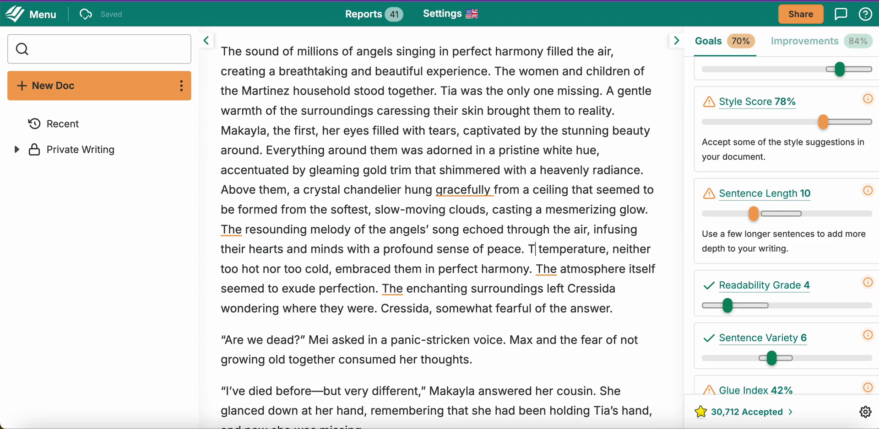
text(E)
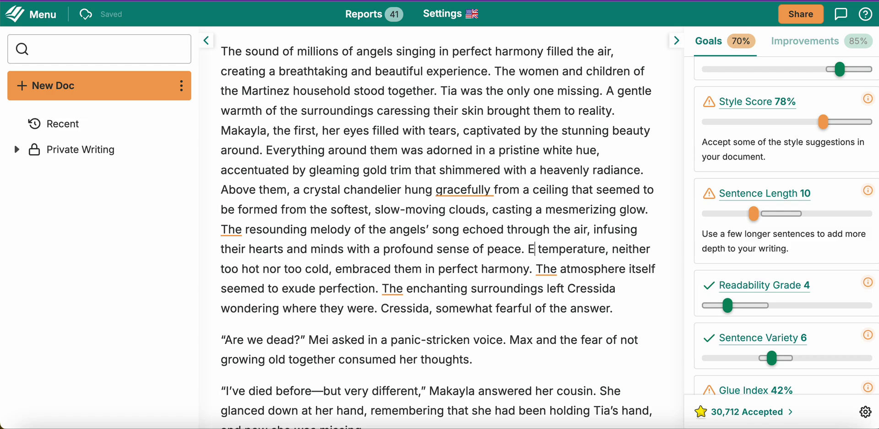
text(very)
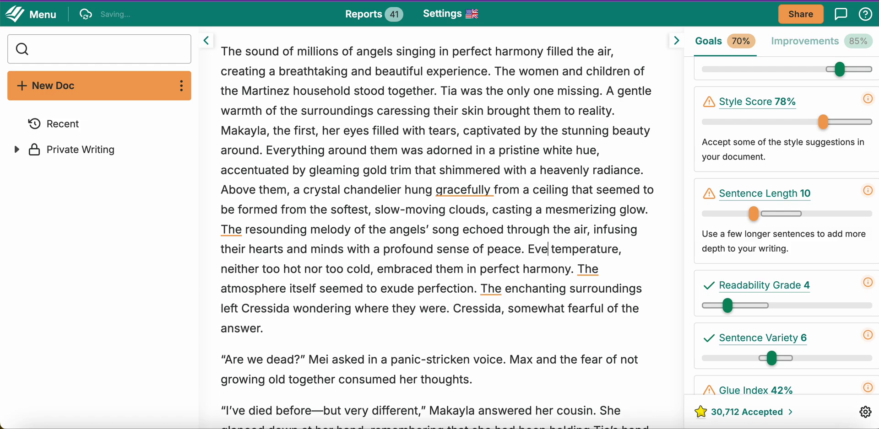
text(thing)
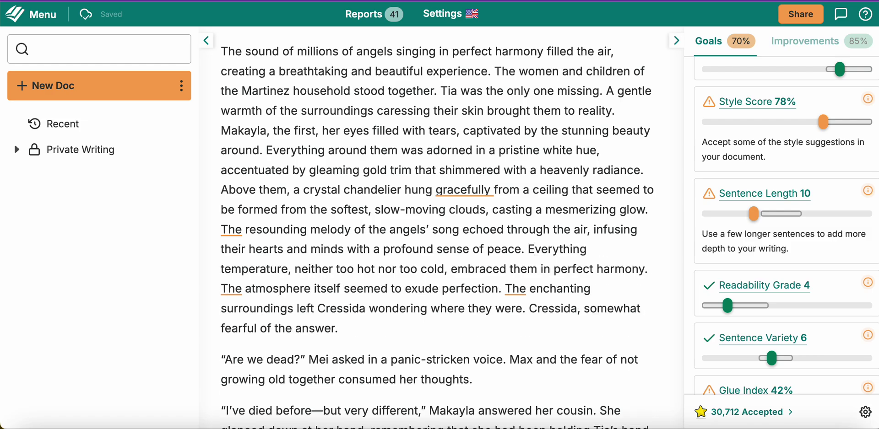
key(BackSpace)
key(BackSpace)
key(BackSpace)
key(BackSpace)
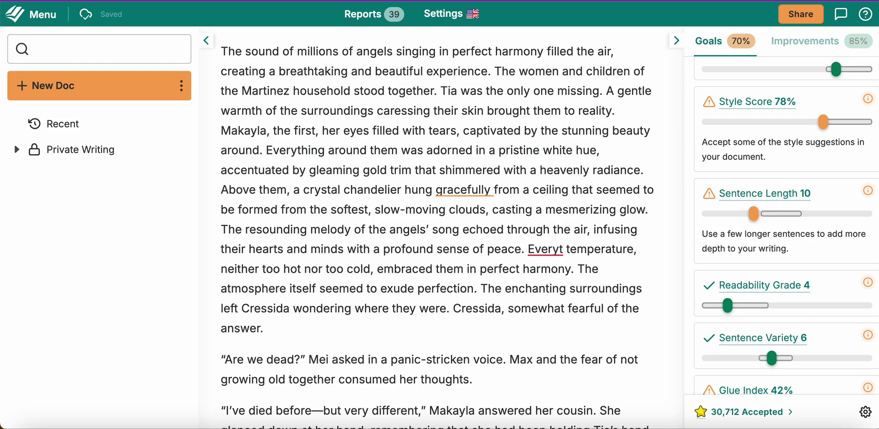
key(BackSpace)
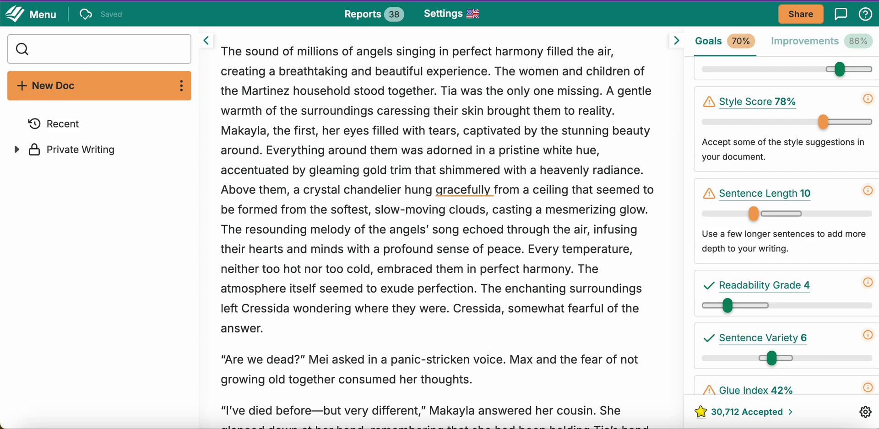
key(BackSpace)
text(yt)
key(BackSpace)
key(BackSpace)
key(BackSpace)
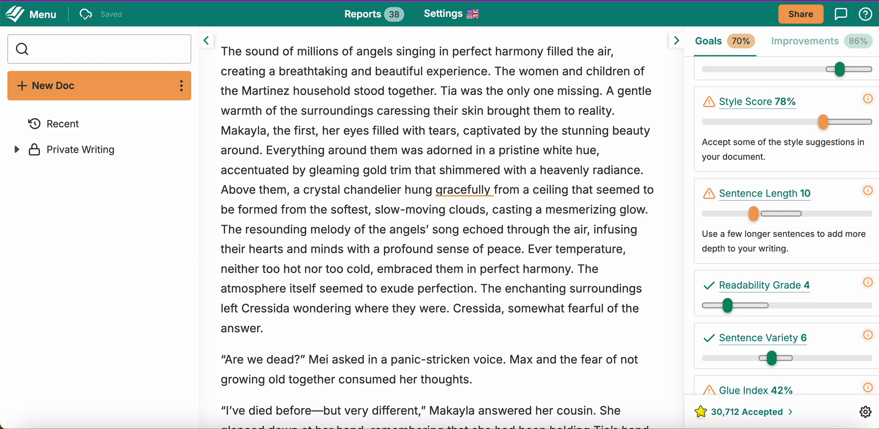
text(n )
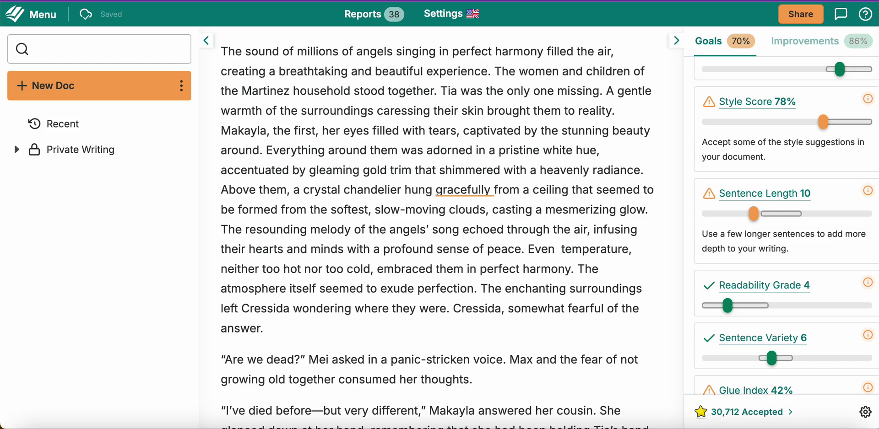
text(the)
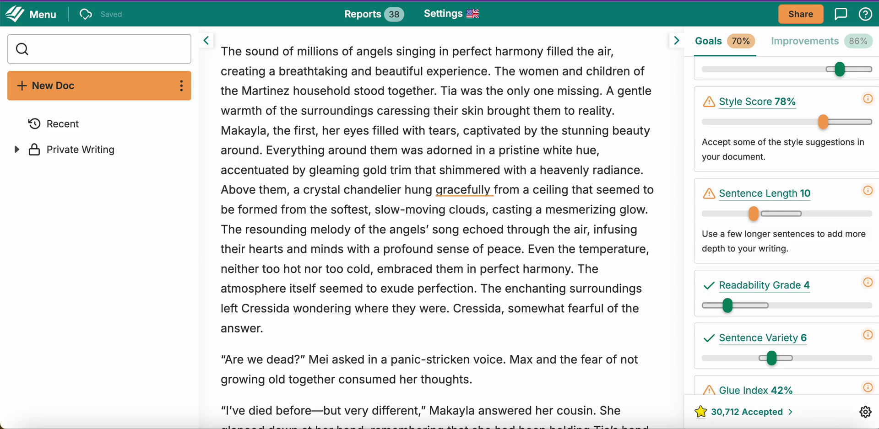
Step: Delete the clause “neither too hot nor too cold” from the temperature sentence
click(369, 271)
key(BackSpace)
key(BackSpace)
key(BackSpace)
key(BackSpace)
key(BackSpace)
key(BackSpace)
key(BackSpace)
key(BackSpace)
key(BackSpace)
key(BackSpace)
key(BackSpace)
key(BackSpace)
key(BackSpace)
key(BackSpace)
key(BackSpace)
key(BackSpace)
key(BackSpace)
key(BackSpace)
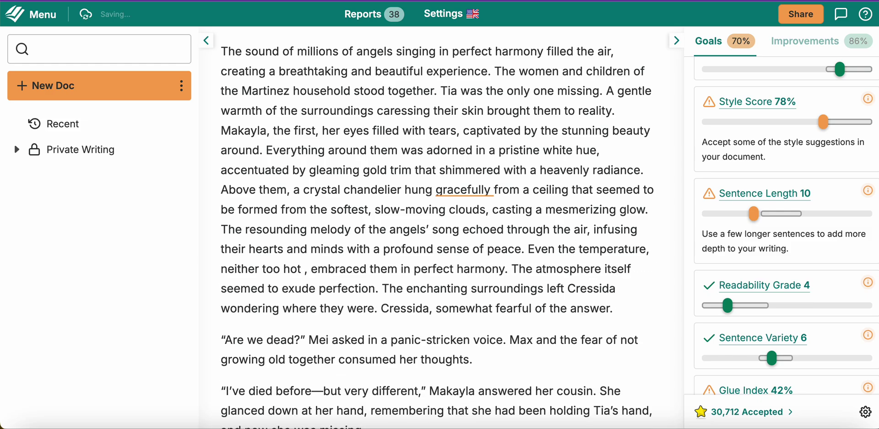
key(BackSpace)
key(BackSpace)
key(BackSpace)
key(BackSpace)
key(BackSpace)
key(BackSpace)
key(BackSpace)
key(BackSpace)
key(BackSpace)
key(BackSpace)
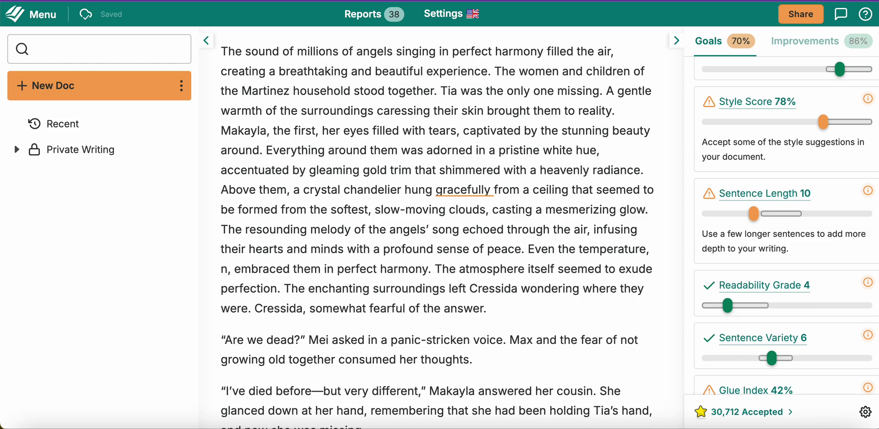
key(BackSpace)
key(BackSpace)
key(BackSpace)
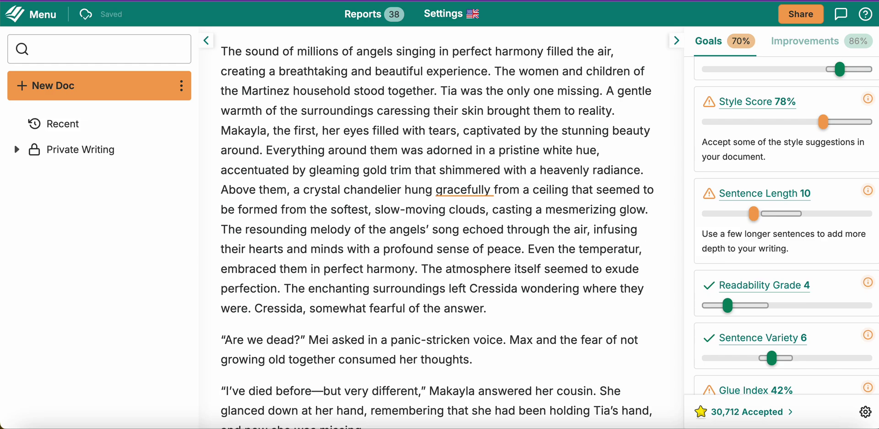
Step: Rewrite the start of the temperature sentence as “Even the temperature seem was in perfect balance”
text(e seem pe)
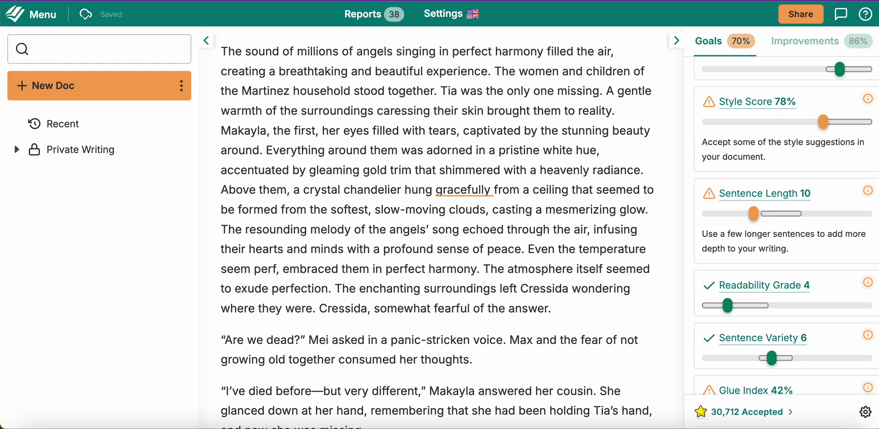
key(BackSpace)
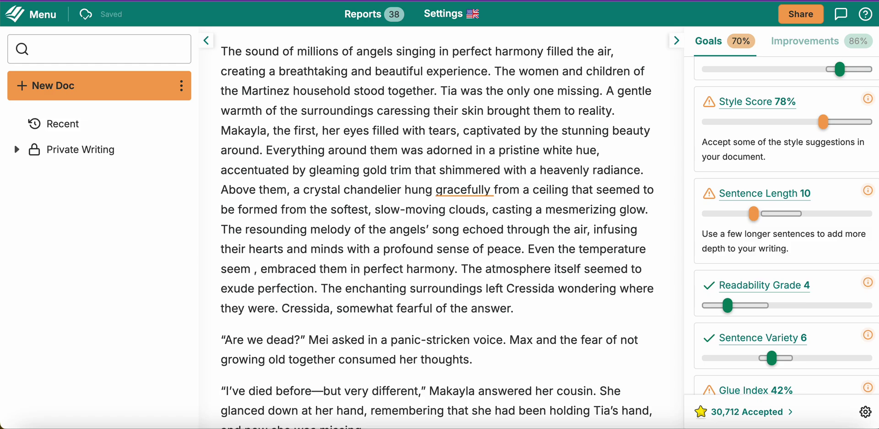
key(BackSpace)
text(w)
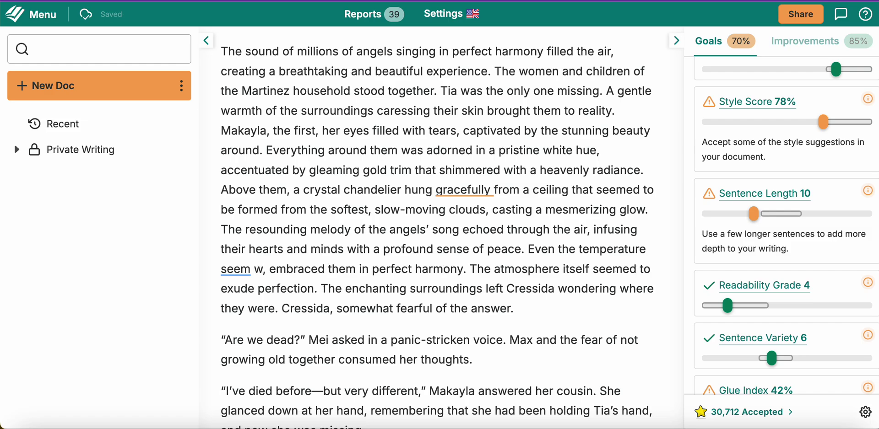
text(as in pe)
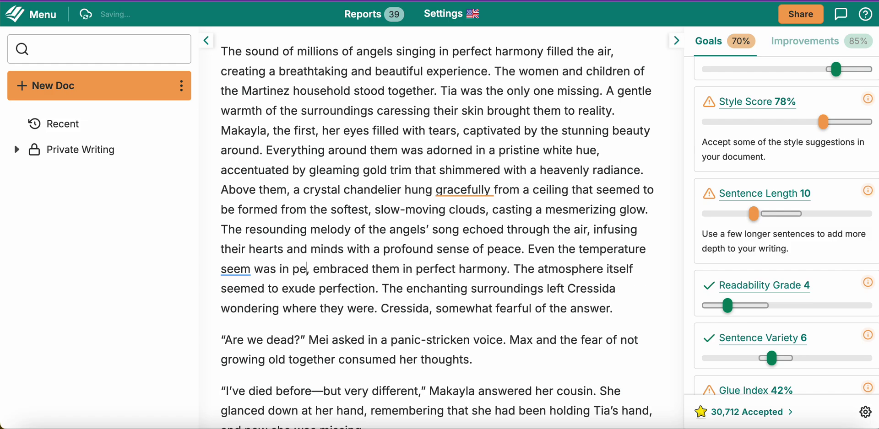
text(rfect bal)
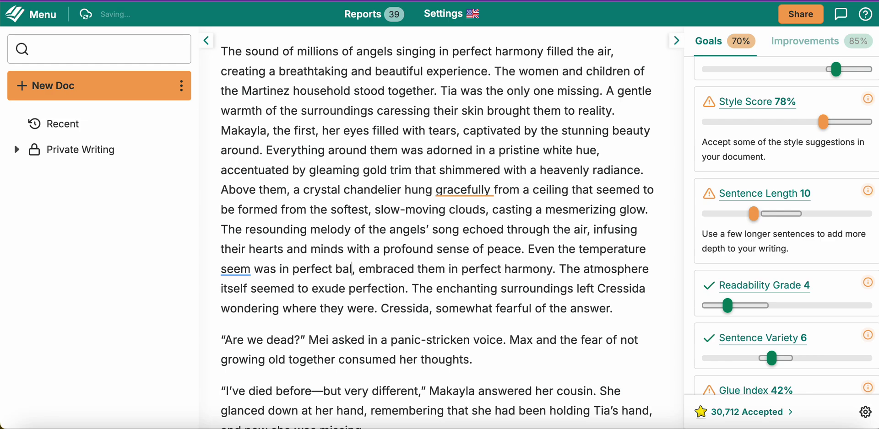
text(ance)
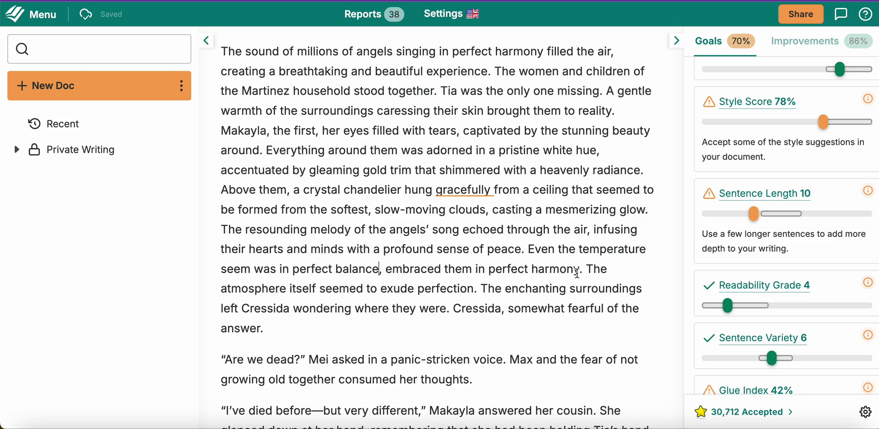
Step: Delete “, embraced them in perfect harmony” from the end of the temperature sentence
click(577, 270)
key(BackSpace)
key(BackSpace)
key(BackSpace)
key(BackSpace)
key(BackSpace)
key(BackSpace)
key(BackSpace)
key(BackSpace)
key(BackSpace)
key(BackSpace)
key(BackSpace)
key(BackSpace)
key(BackSpace)
key(BackSpace)
key(BackSpace)
key(BackSpace)
key(BackSpace)
key(BackSpace)
key(BackSpace)
key(BackSpace)
key(BackSpace)
key(BackSpace)
key(BackSpace)
key(BackSpace)
key(BackSpace)
key(BackSpace)
key(BackSpace)
key(BackSpace)
key(BackSpace)
key(BackSpace)
key(BackSpace)
key(BackSpace)
key(BackSpace)
key(BackSpace)
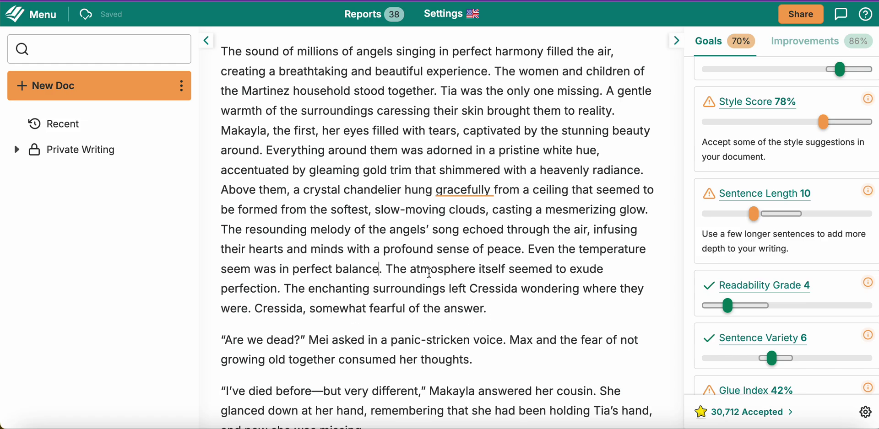
Step: Replace “perfection” with “agape love” at the end of the atmosphere sentence
click(277, 291)
key(BackSpace)
key(BackSpace)
key(BackSpace)
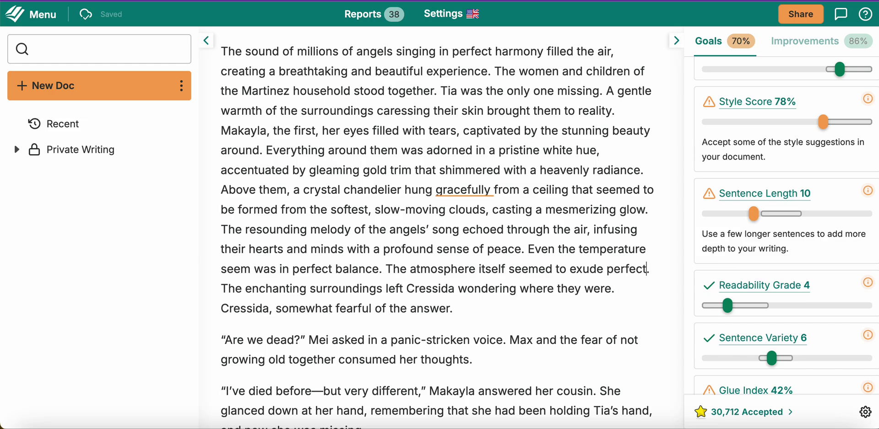
key(BackSpace)
key(BackSpace)
key(BackSpace)
key(BackSpace)
key(BackSpace)
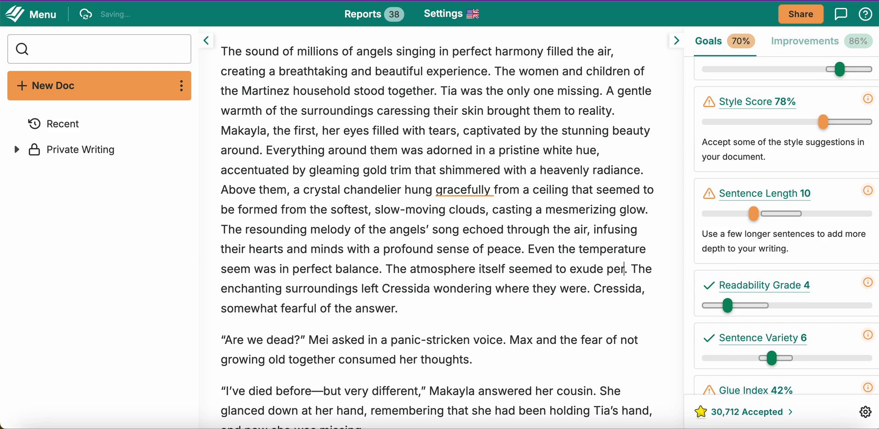
key(BackSpace)
key(BackSpace)
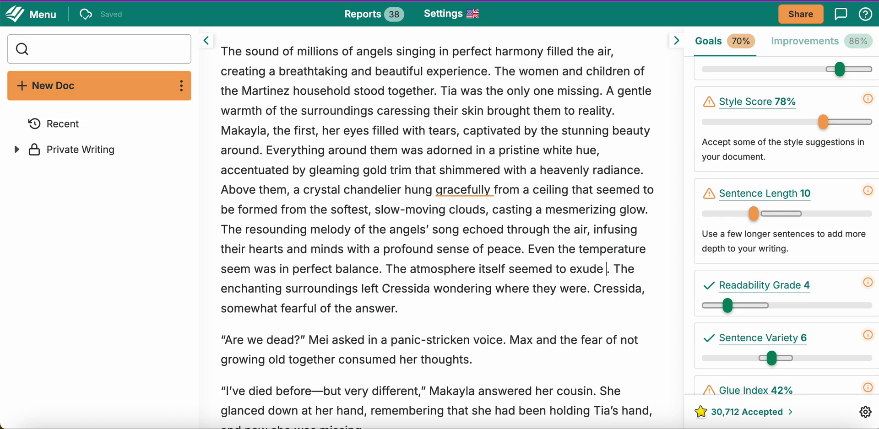
text(aga)
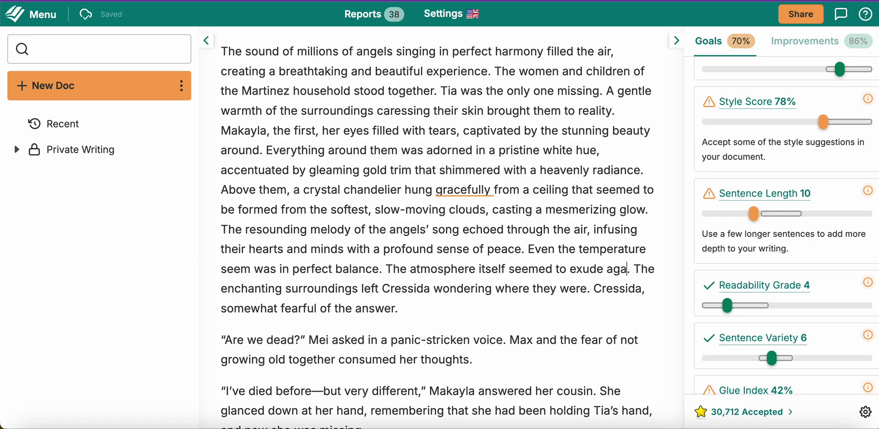
text(pe)
text( love)
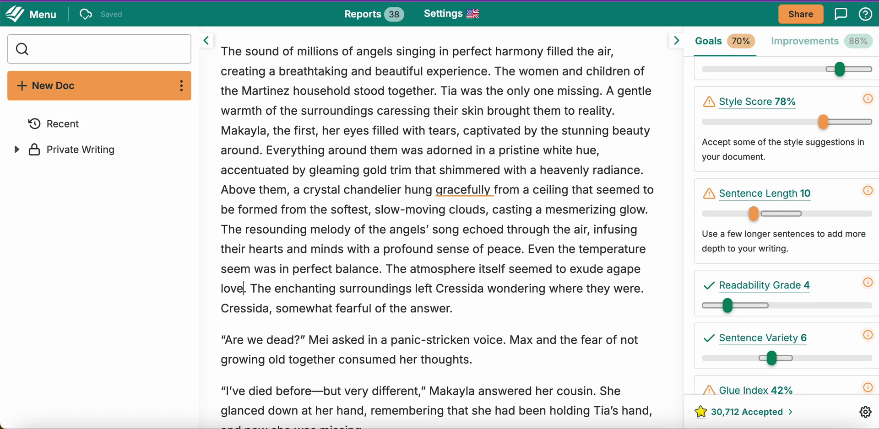
Step: Look up “agape love definition” on Google in a new browser tab, then return to the chapter
key(super+t)
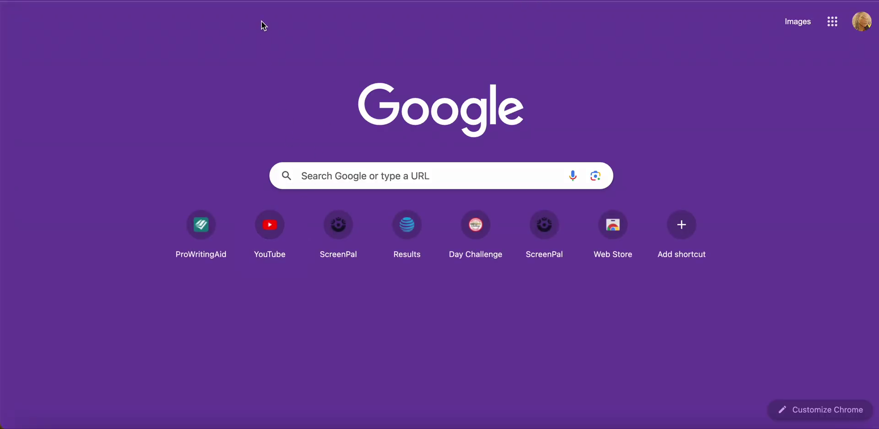
text(aga)
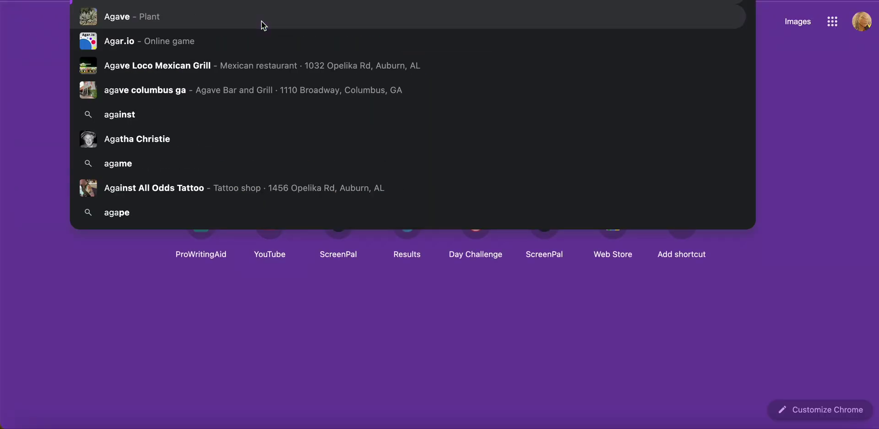
text(pe love)
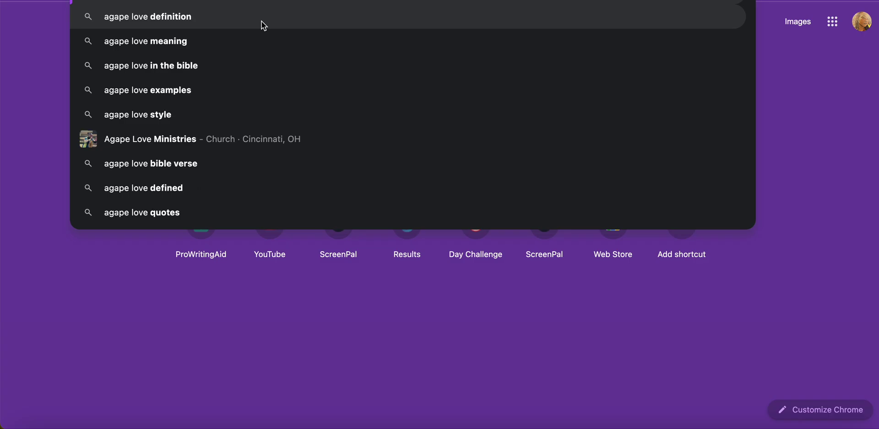
click(216, 22)
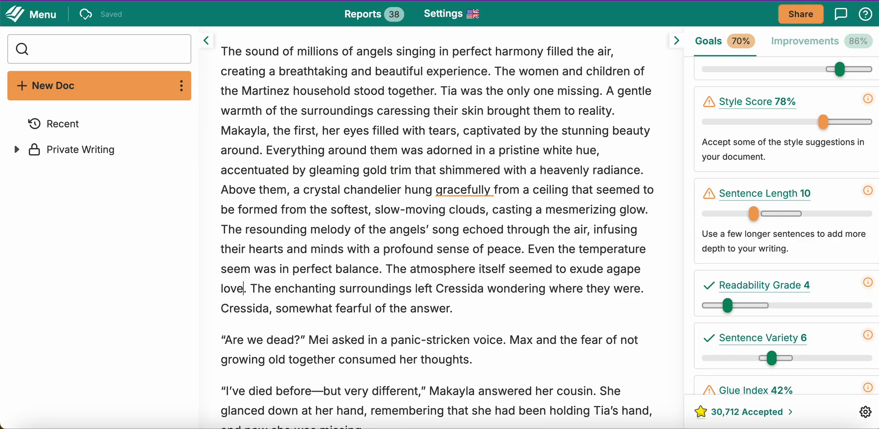
Step: Delete the flagged adverb “gracefully” and its extra space from the crystal chandelier sentence
mouse_move(460, 190)
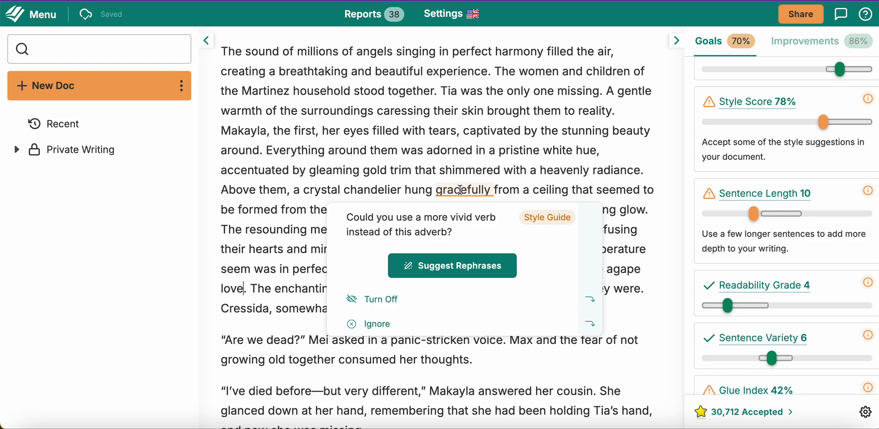
click(492, 190)
key(BackSpace)
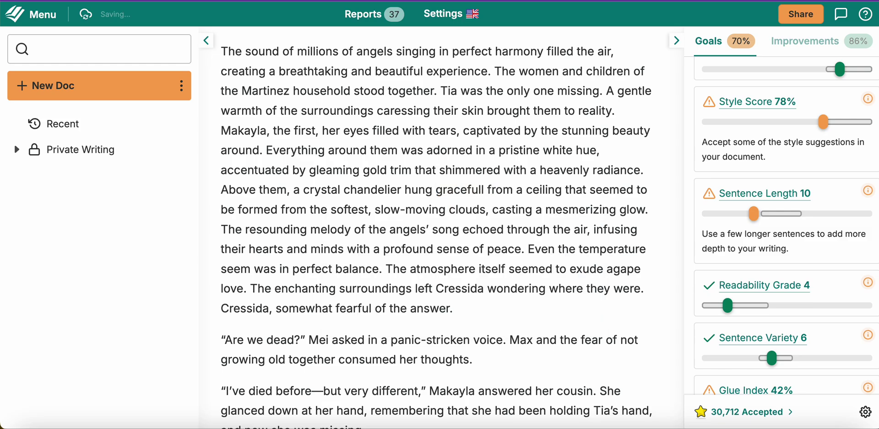
key(BackSpace)
key(BackSpace)
key(BackSpace)
key(BackSpace)
key(BackSpace)
key(BackSpace)
key(BackSpace)
key(BackSpace)
key(BackSpace)
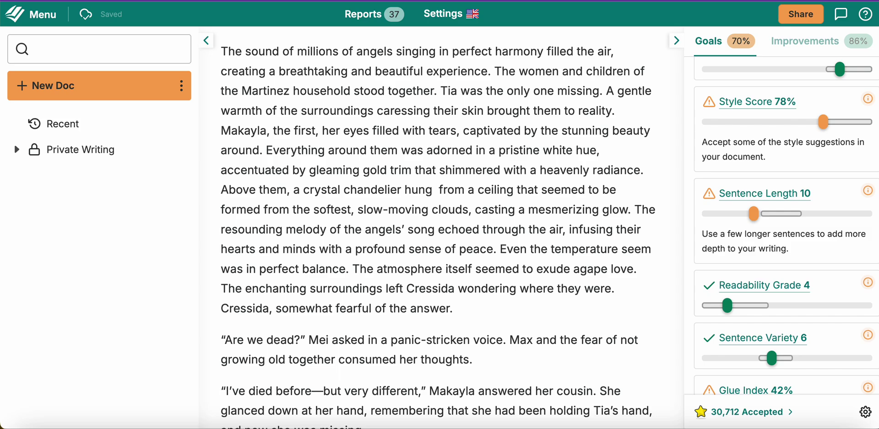
key(BackSpace)
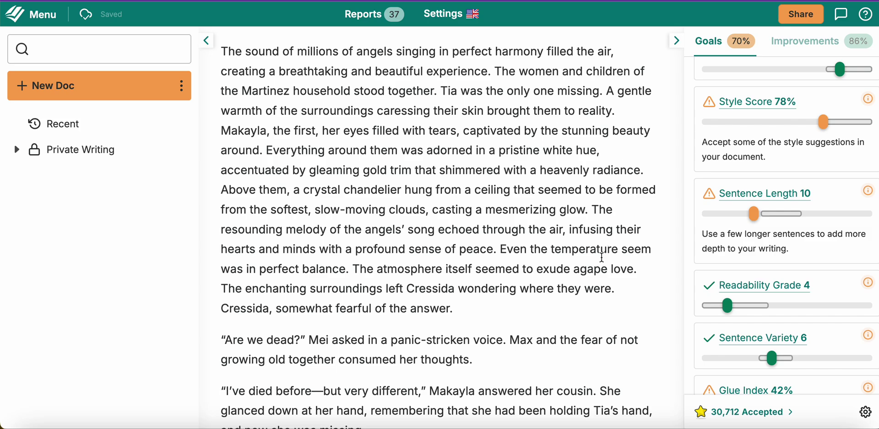
Step: Review the chapter's opening passages and its writing goals, including Glue Index, Sentence Length, Dialogue Tags and Unusual Dialogue Tags
scroll(734, 297, down, 3)
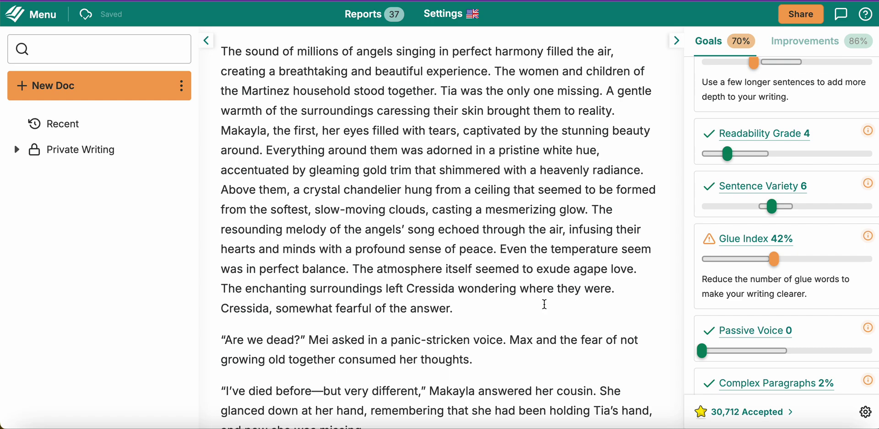
scroll(545, 304, down, 5)
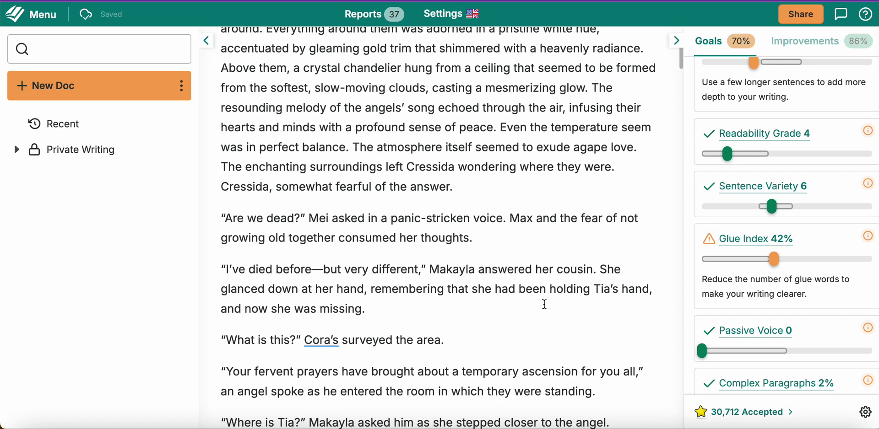
scroll(545, 304, up, 8)
scroll(544, 305, down, 8)
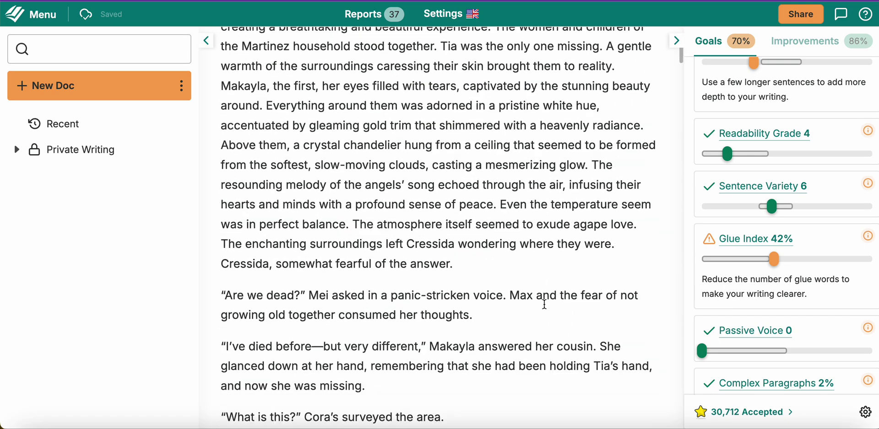
scroll(545, 304, up, 8)
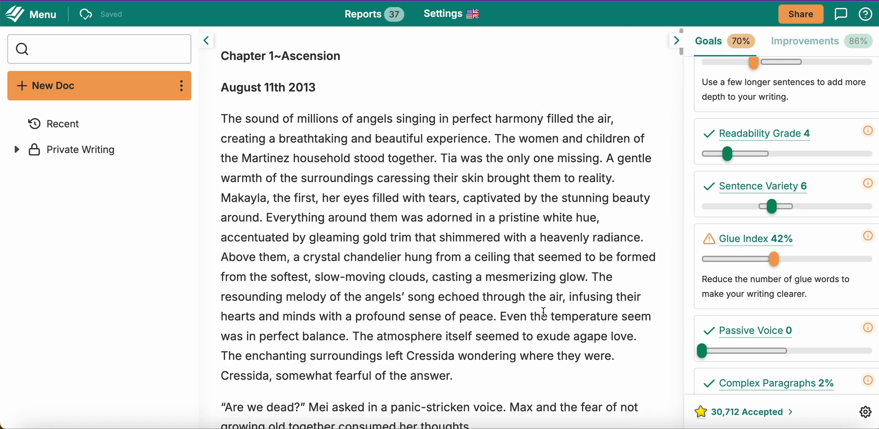
scroll(534, 375, down, 7)
scroll(532, 377, down, 1)
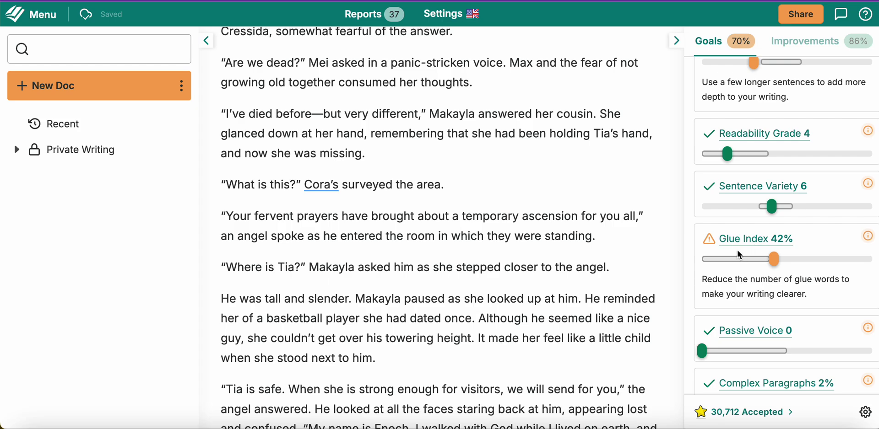
scroll(545, 200, up, 3)
scroll(545, 199, down, 4)
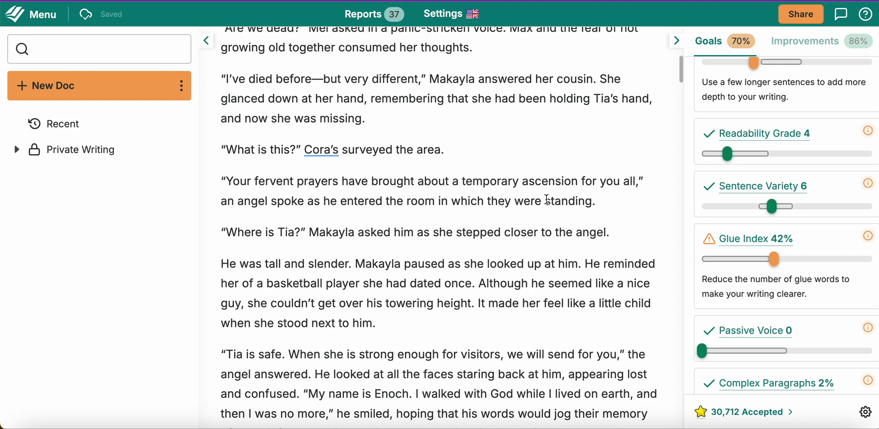
scroll(766, 222, down, 2)
scroll(764, 219, down, 5)
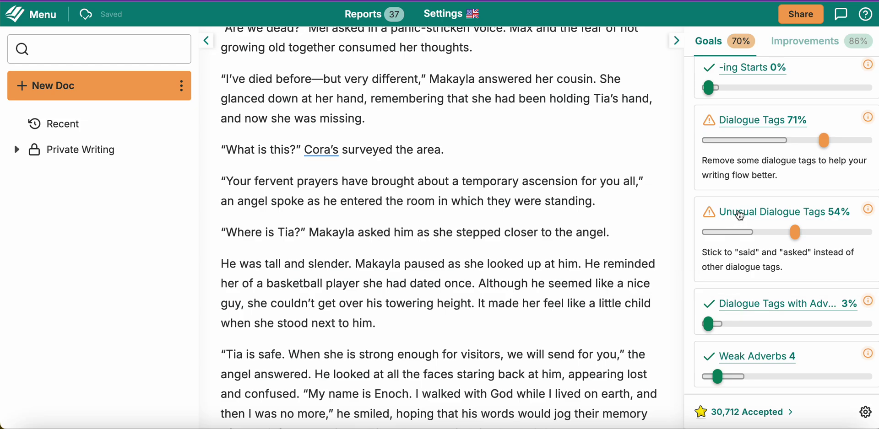
scroll(753, 127, up, 5)
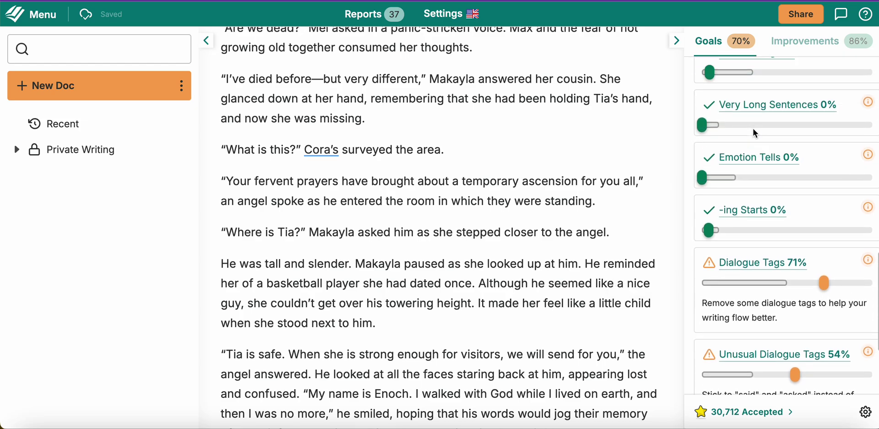
scroll(753, 127, up, 5)
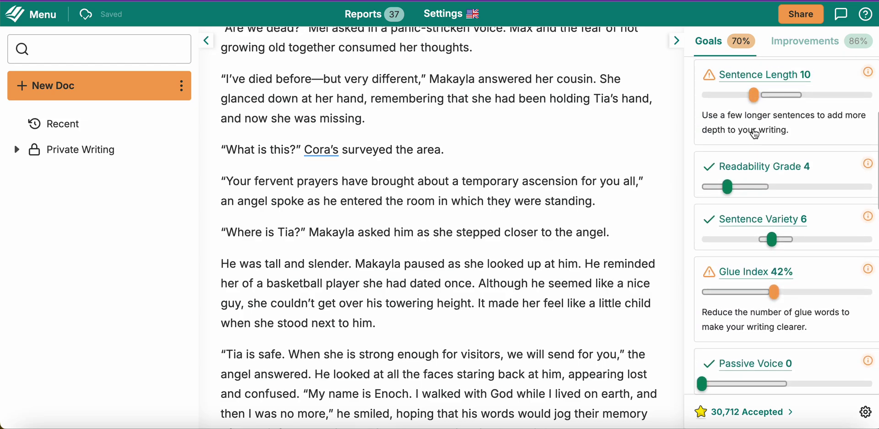
scroll(754, 133, down, 5)
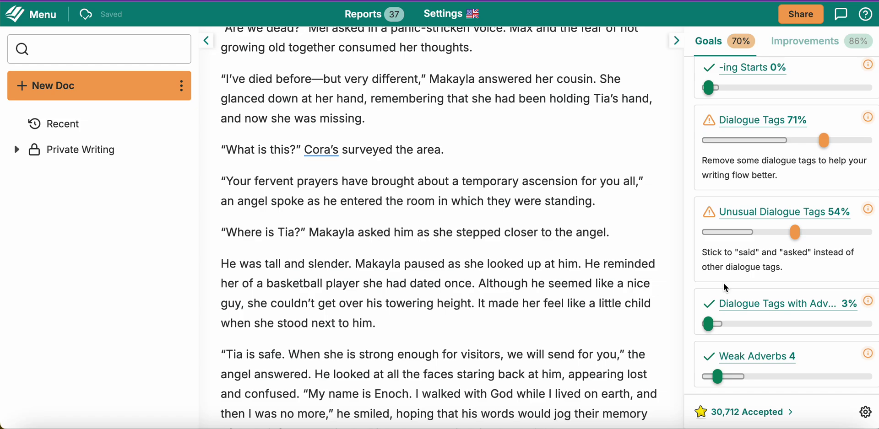
scroll(724, 284, up, 10)
scroll(493, 273, up, 8)
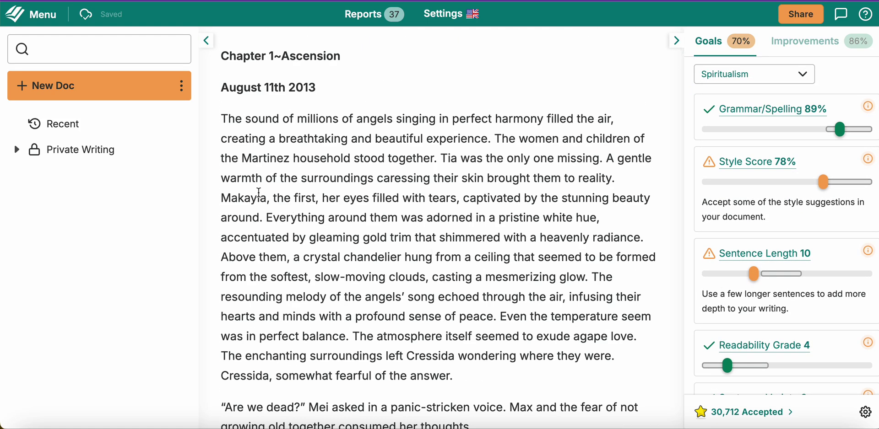
Step: Rephrase the paragraph's opening sentence for fluency, choosing the version that begins “The atmosphere was transformed into a realm of beauty and wonder”
scroll(264, 224, down, 3)
scroll(261, 234, up, 2)
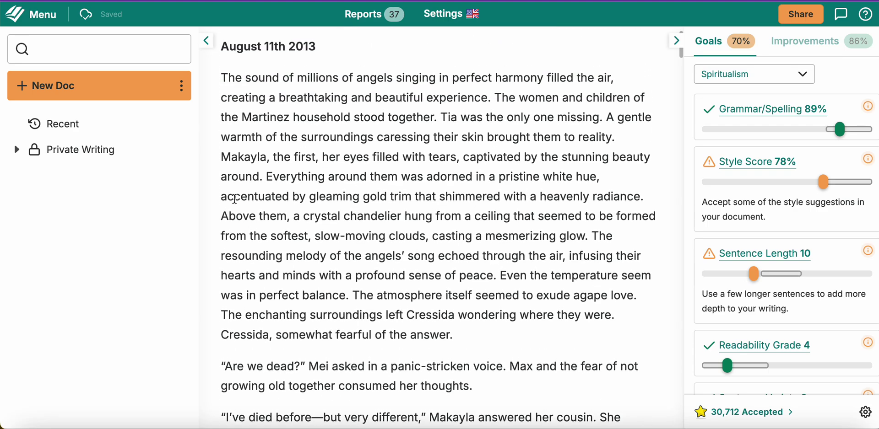
click(223, 73)
drag(223, 73, 456, 336)
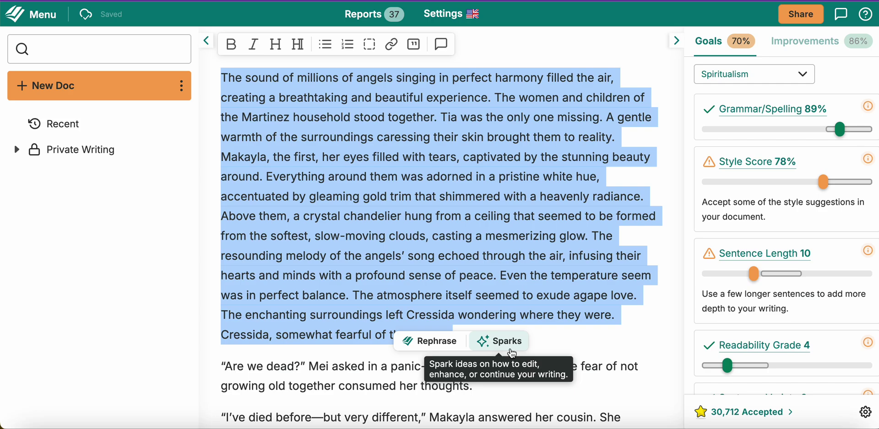
click(425, 353)
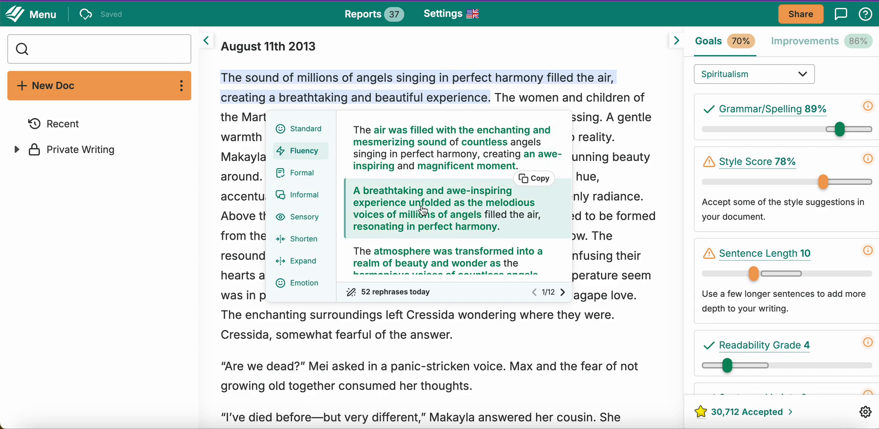
scroll(401, 256, down, 1)
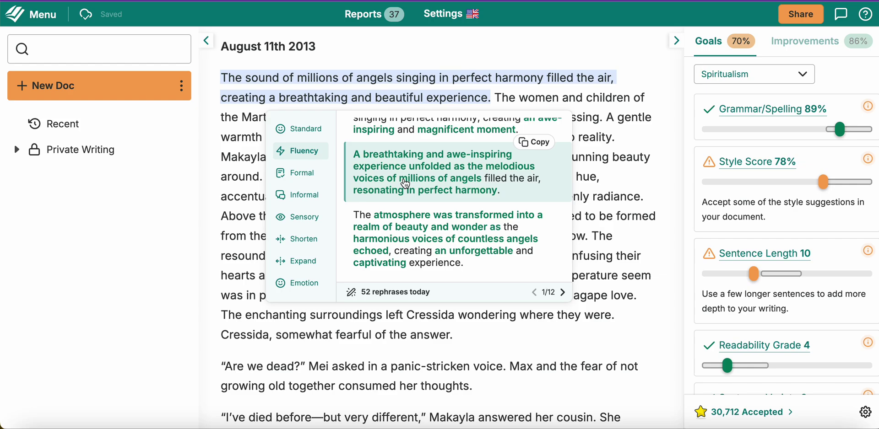
scroll(405, 184, up, 2)
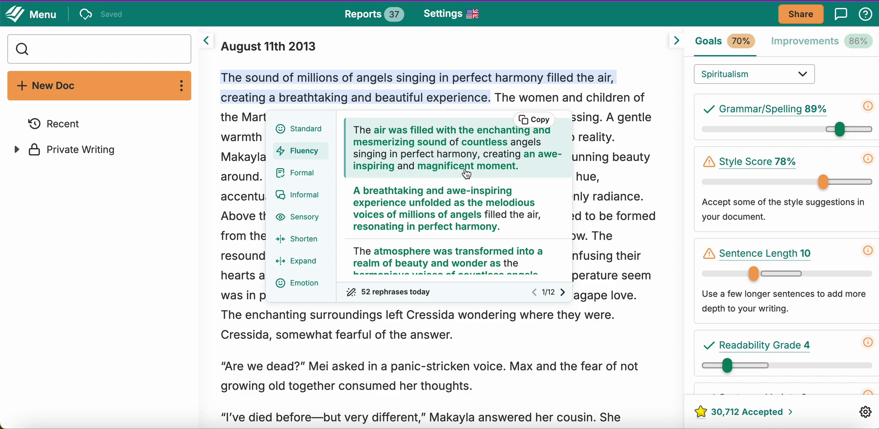
scroll(457, 219, down, 2)
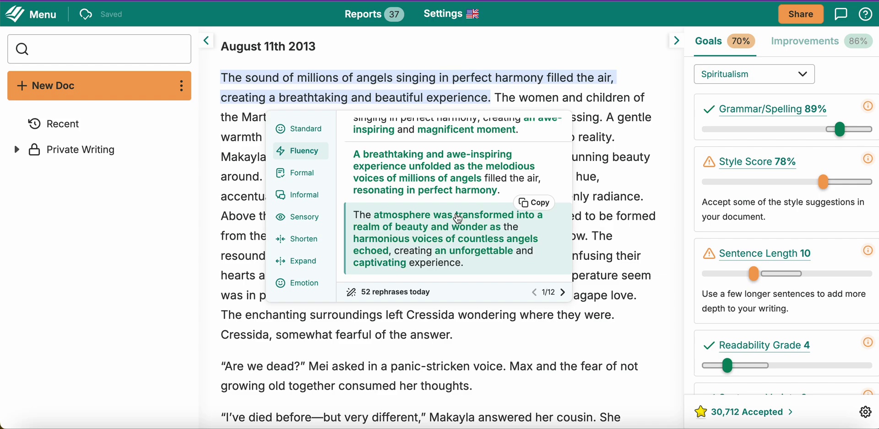
click(452, 229)
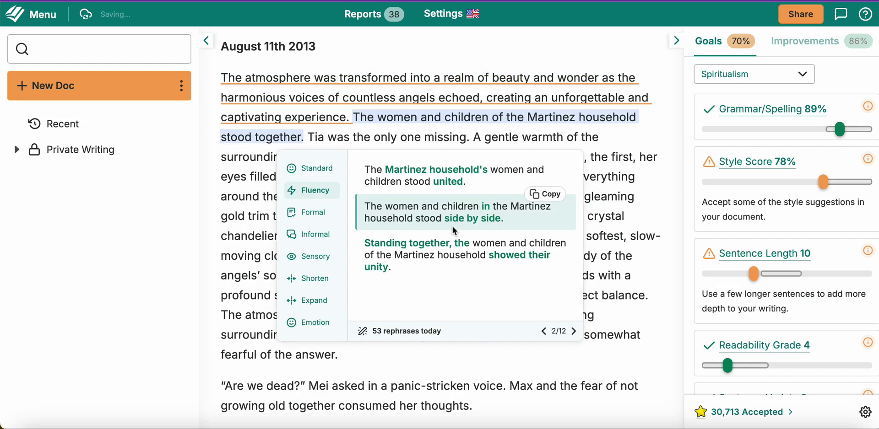
Step: Simplify the flagged opening sentence to “The atmosphere became enchanting as the voices of many angels filled the air, creating a memorable experience.”
click(621, 128)
click(386, 94)
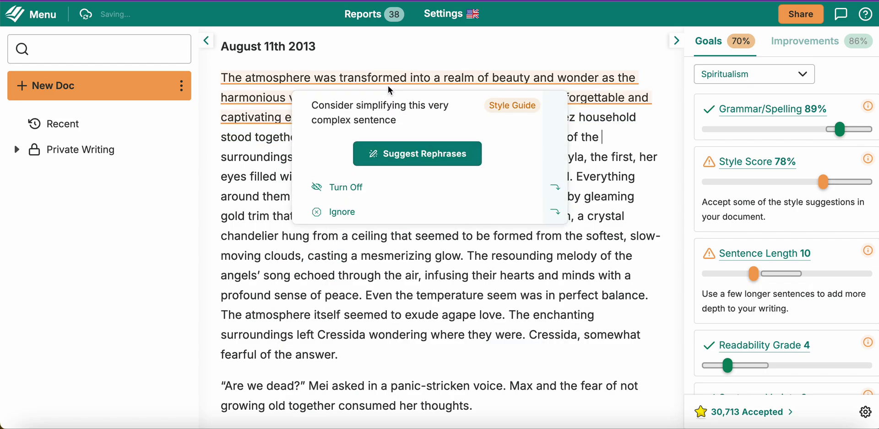
click(417, 156)
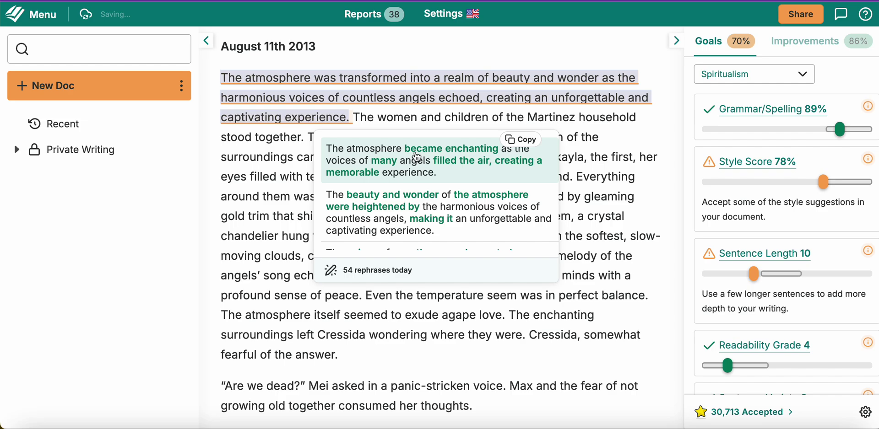
click(417, 158)
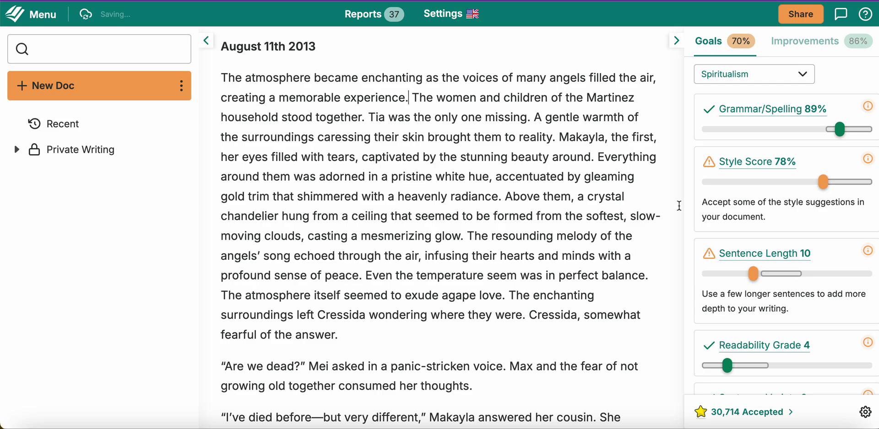
Step: Check the Glue Index goal and reread the chapter's opening paragraph and first lines of dialogue
scroll(736, 275, down, 5)
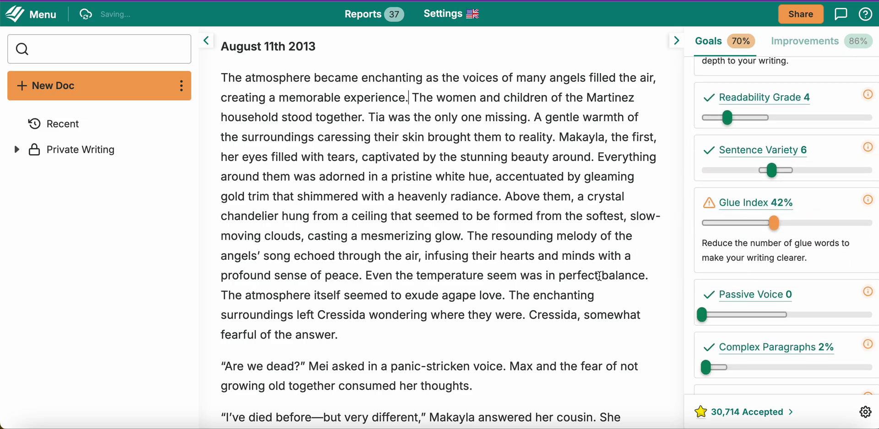
scroll(599, 276, down, 3)
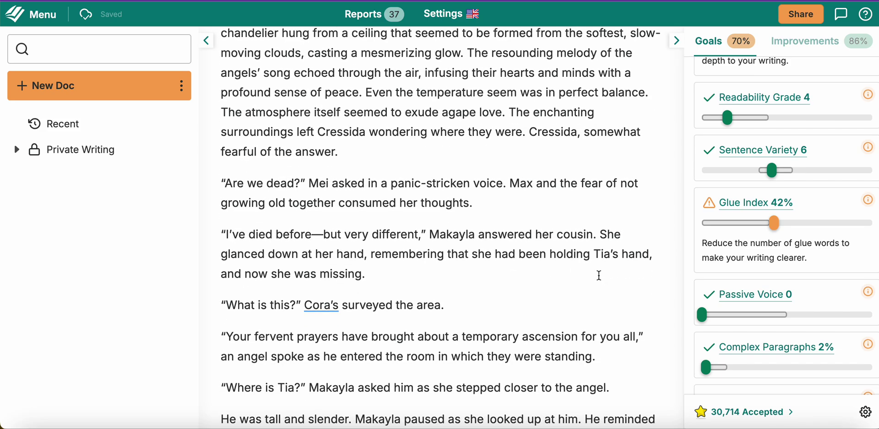
scroll(599, 275, down, 3)
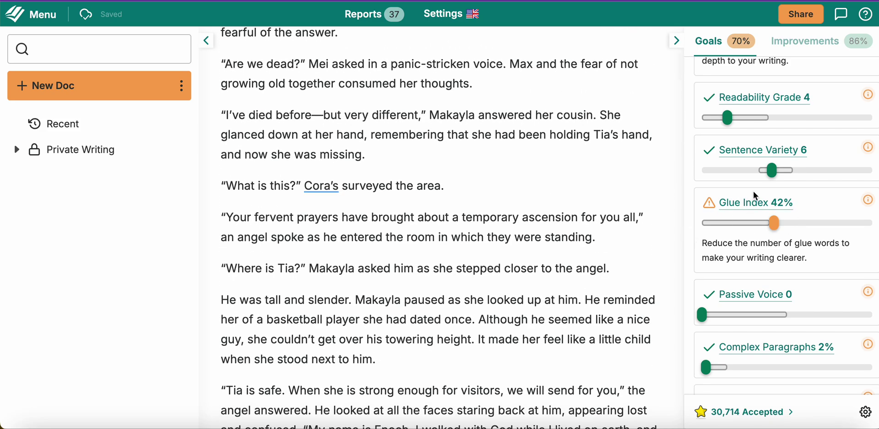
scroll(606, 249, up, 7)
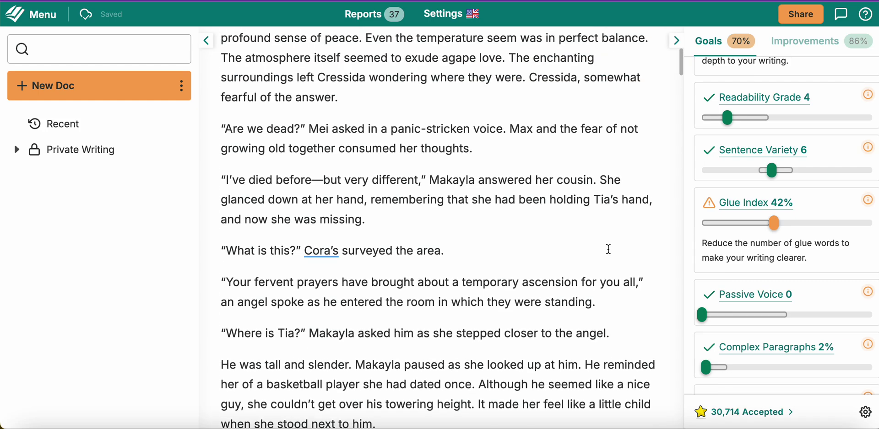
scroll(608, 249, up, 1)
scroll(608, 252, down, 1)
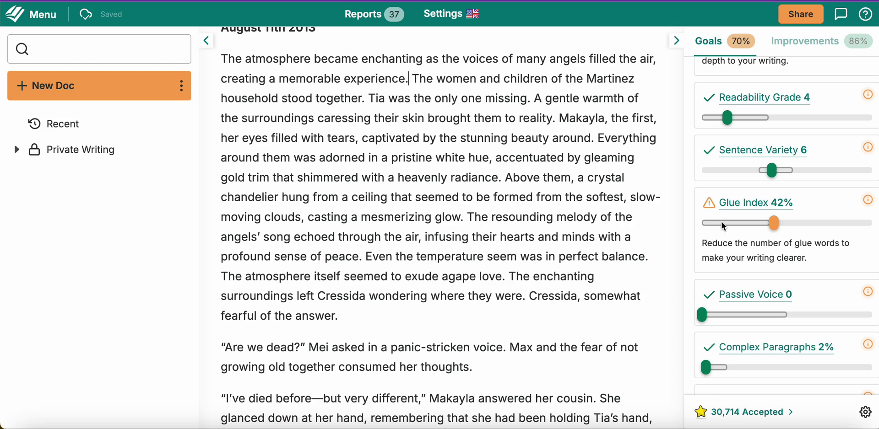
Step: Ignore the unnecessary capitalization suggestion for “Temperance” in the paragraph where the women gather the children
scroll(545, 215, down, 5)
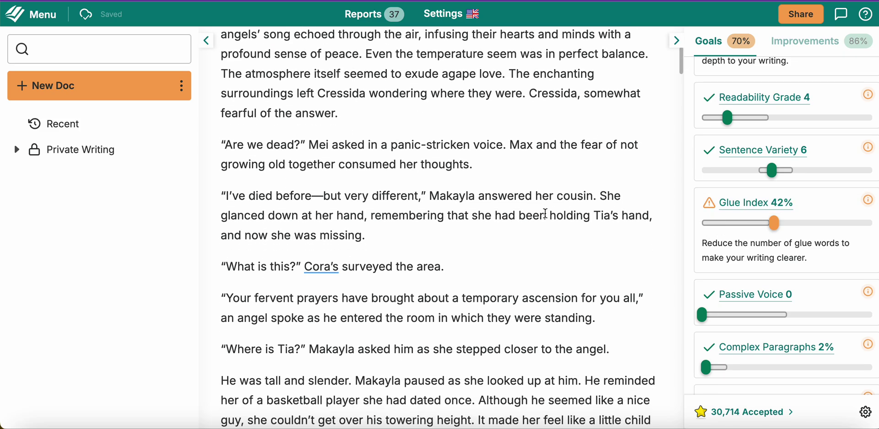
scroll(545, 213, down, 14)
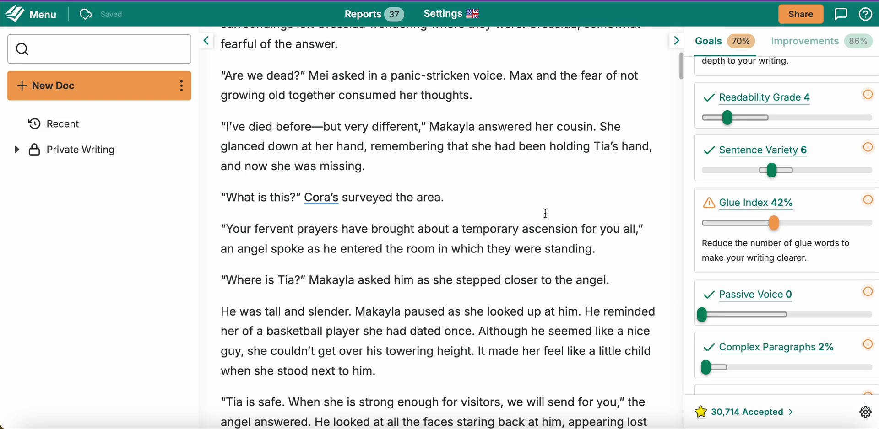
scroll(545, 214, down, 2)
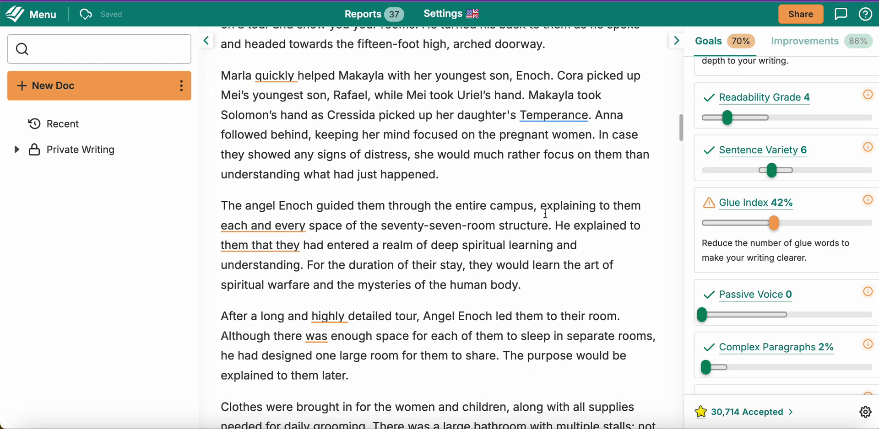
mouse_move(550, 113)
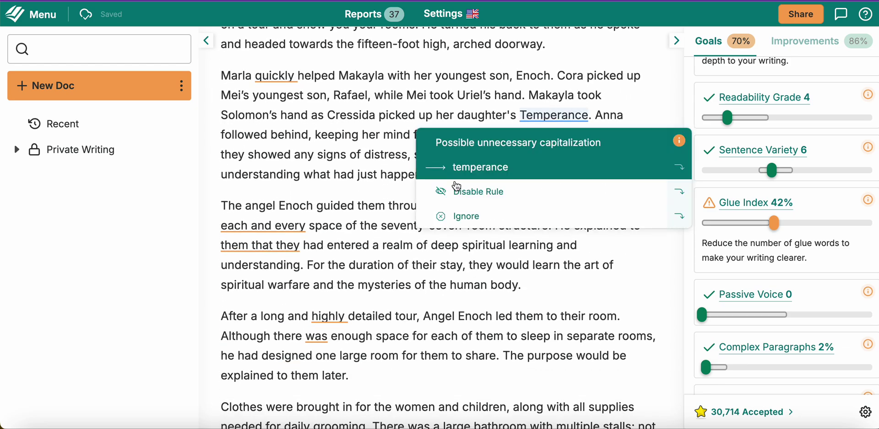
click(459, 216)
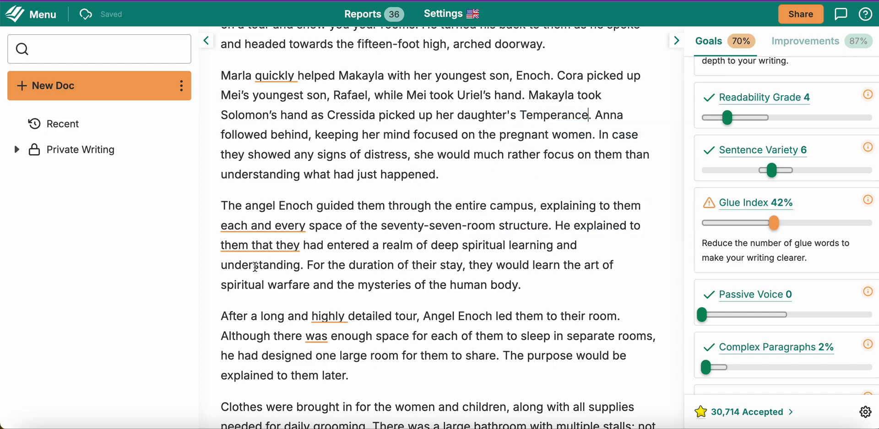
Step: In the campus tour paragraph, accept the suggestions “every” for “each and every” and “them they” for “them that they”
mouse_move(255, 223)
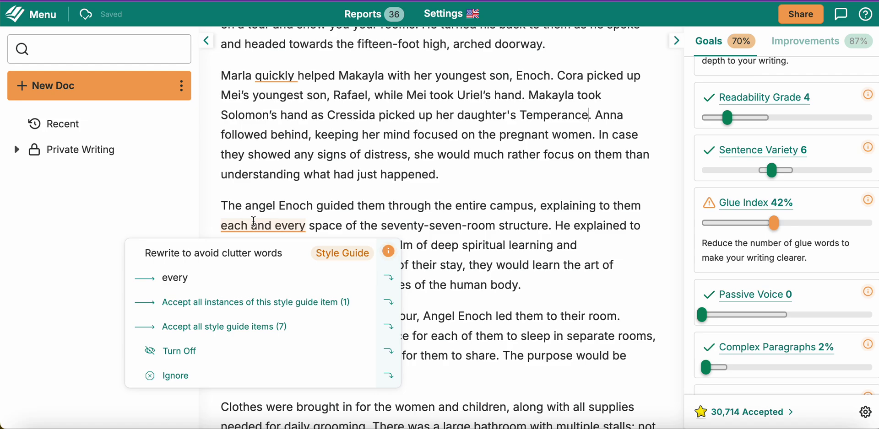
click(208, 276)
mouse_move(230, 250)
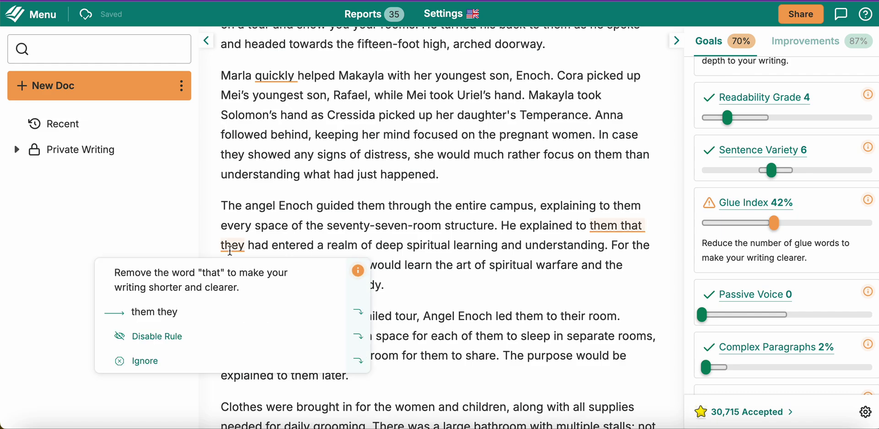
click(209, 295)
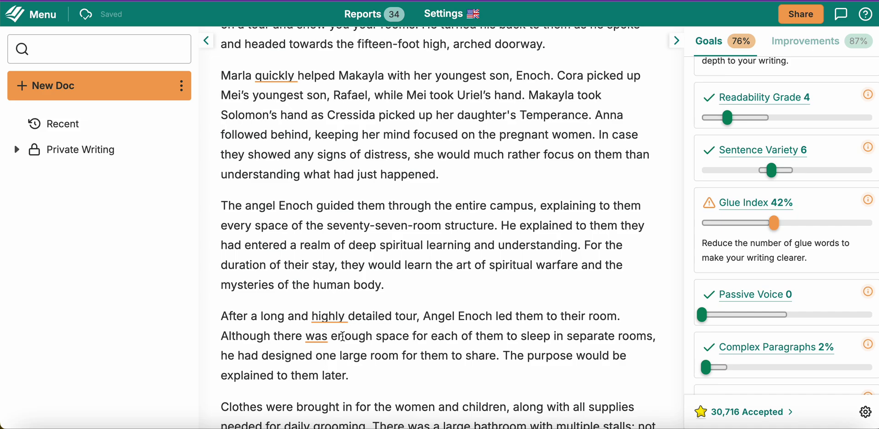
Step: Look over the remaining flagged phrases from the tour paragraph through the classroom scene, including the adverb “highly”
scroll(343, 337, down, 2)
mouse_move(339, 224)
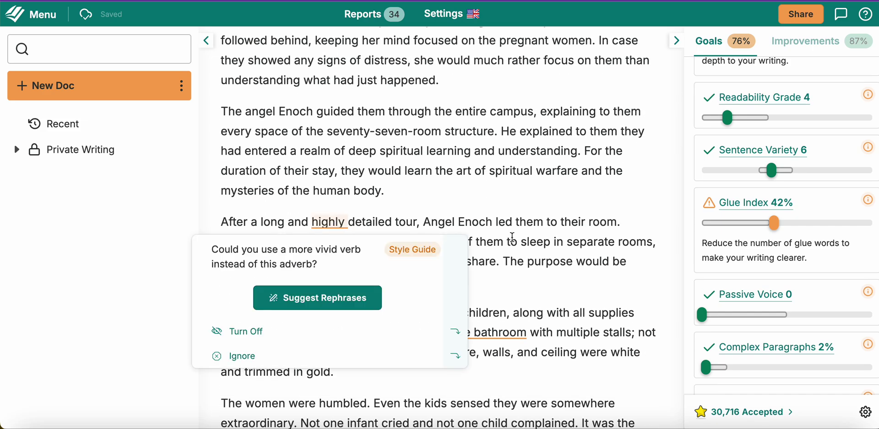
scroll(512, 236, down, 7)
scroll(512, 237, down, 3)
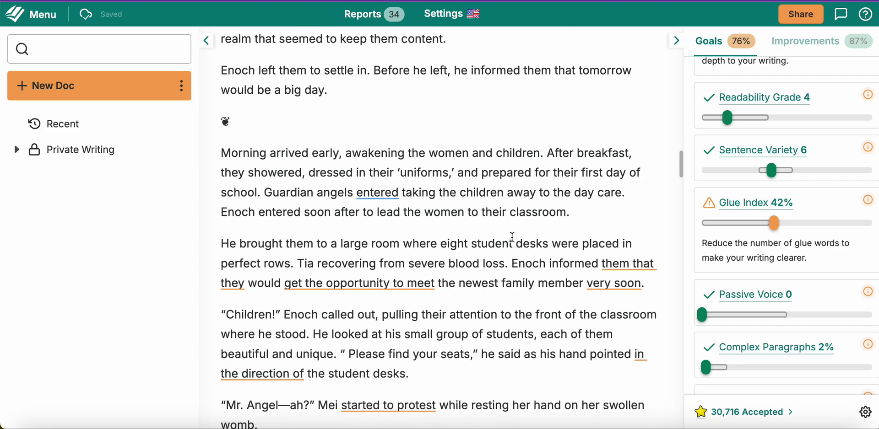
scroll(512, 237, up, 15)
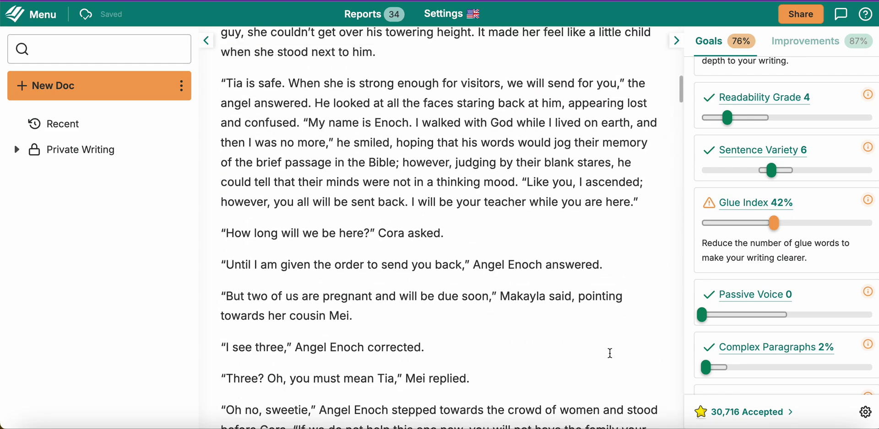
Step: Run the Sentence Length report from the goals and examine the average length, word-count distribution and individual sentence lengths
scroll(831, 317, up, 5)
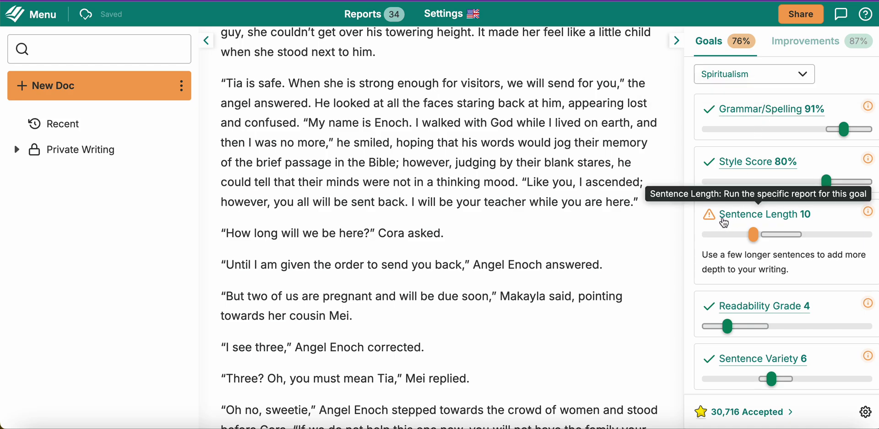
click(767, 225)
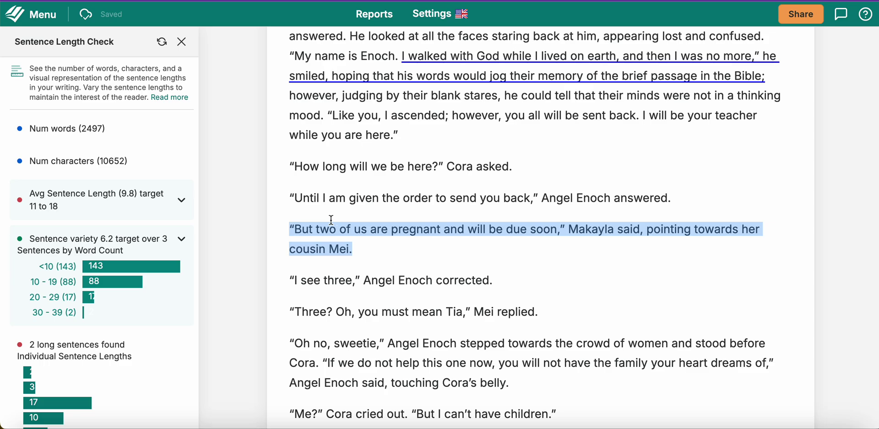
scroll(120, 286, down, 4)
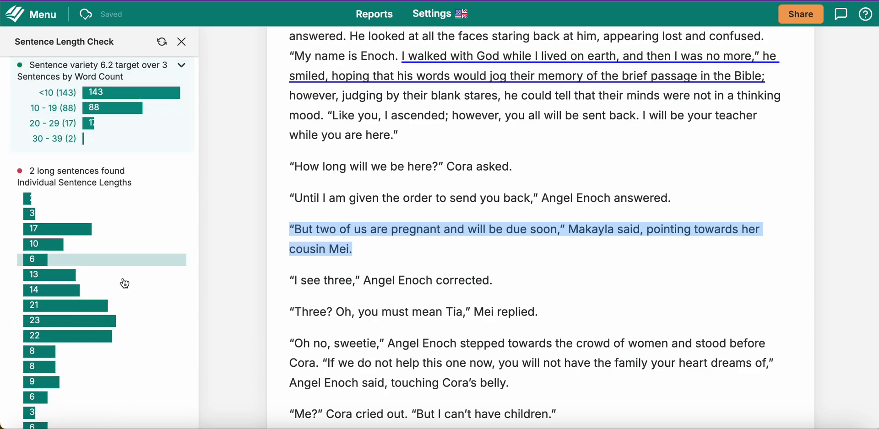
scroll(125, 284, down, 2)
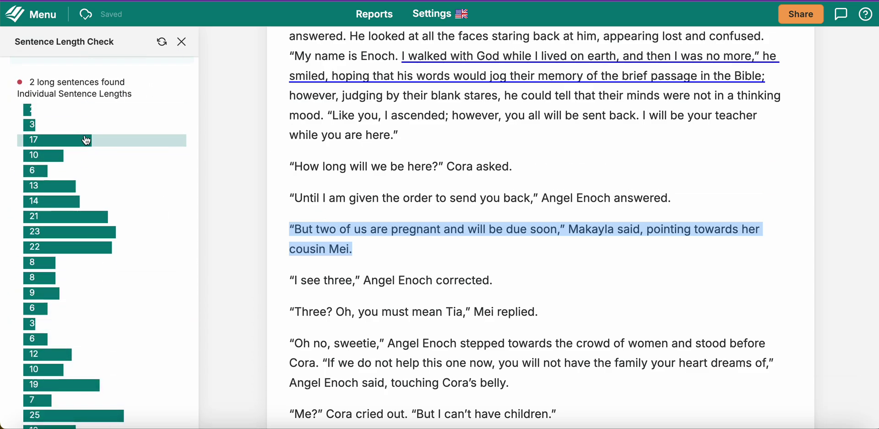
scroll(86, 316, down, 4)
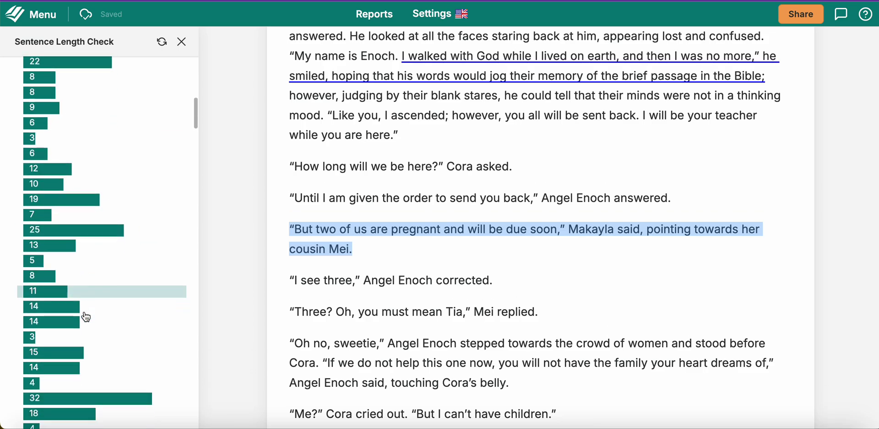
scroll(87, 317, down, 5)
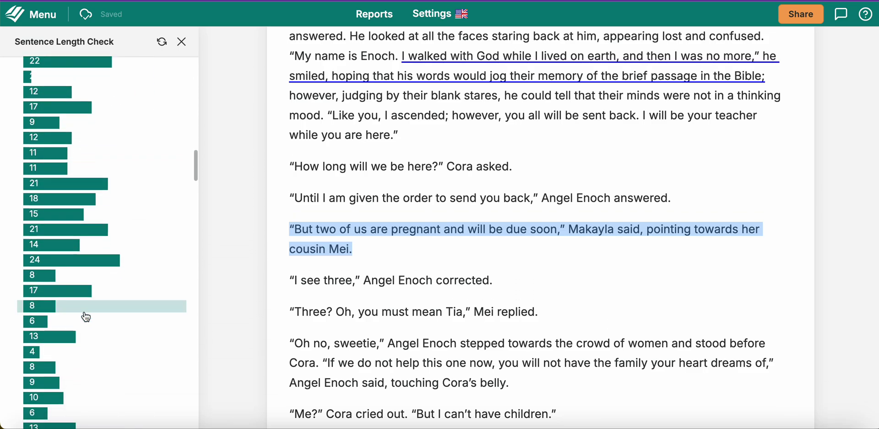
scroll(86, 317, down, 6)
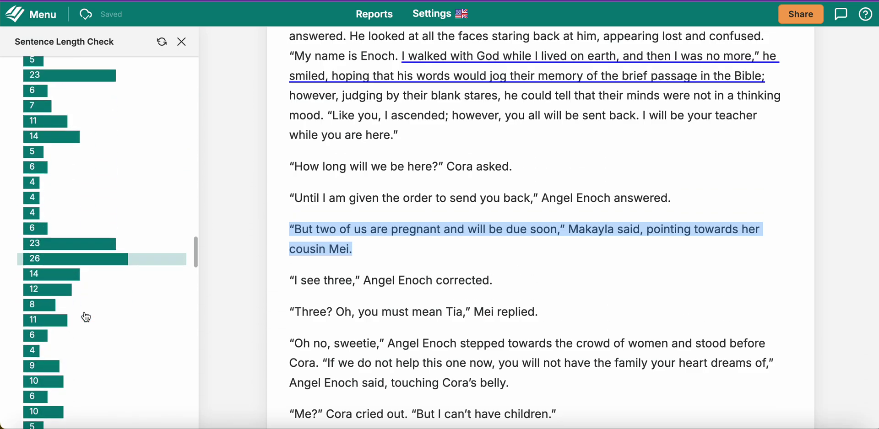
scroll(86, 318, down, 6)
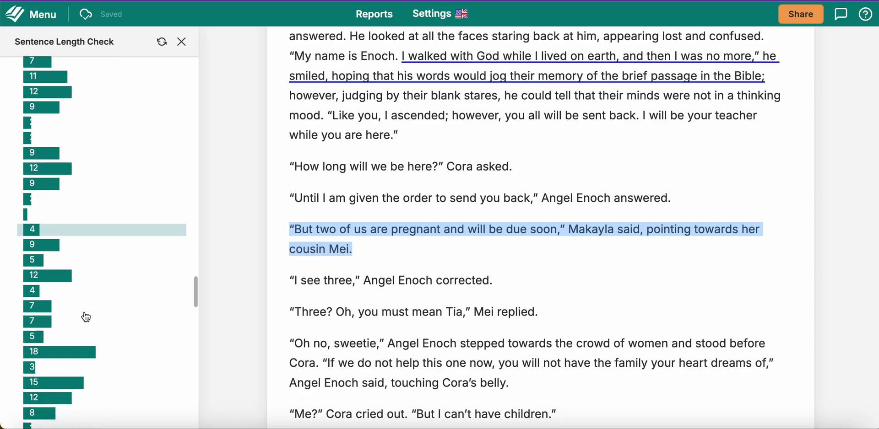
scroll(86, 318, up, 20)
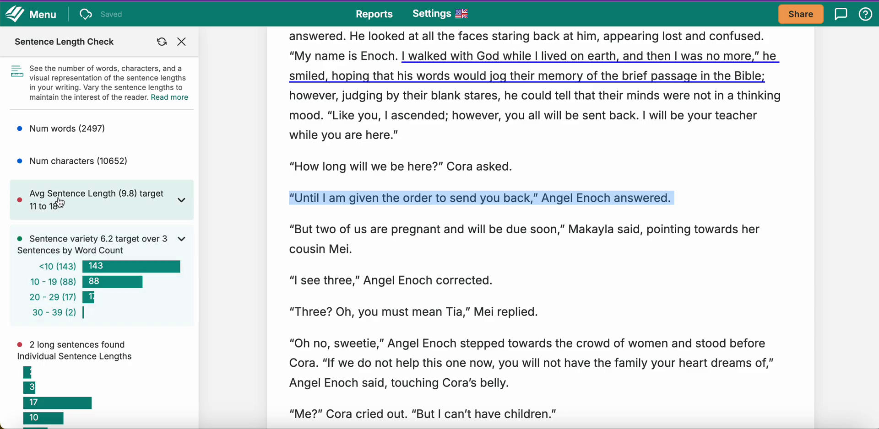
Step: Examine the individual sentence lengths throughout the chapter in the Sentence Length report, comparing short and long sentences
scroll(400, 145, up, 4)
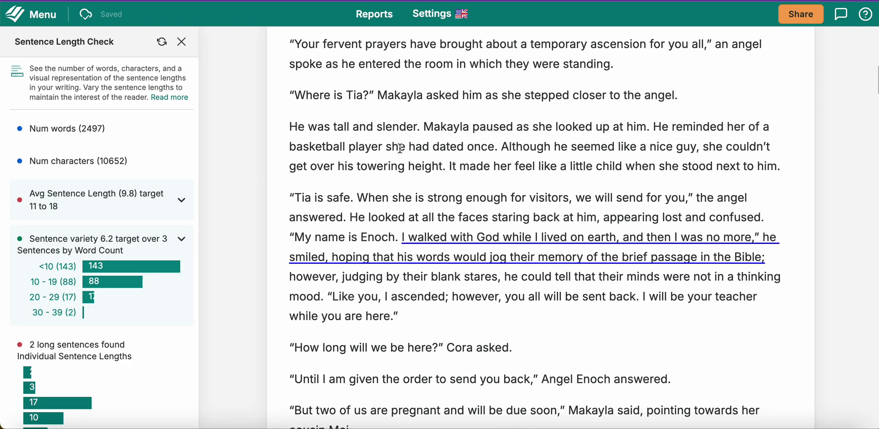
scroll(400, 148, up, 1)
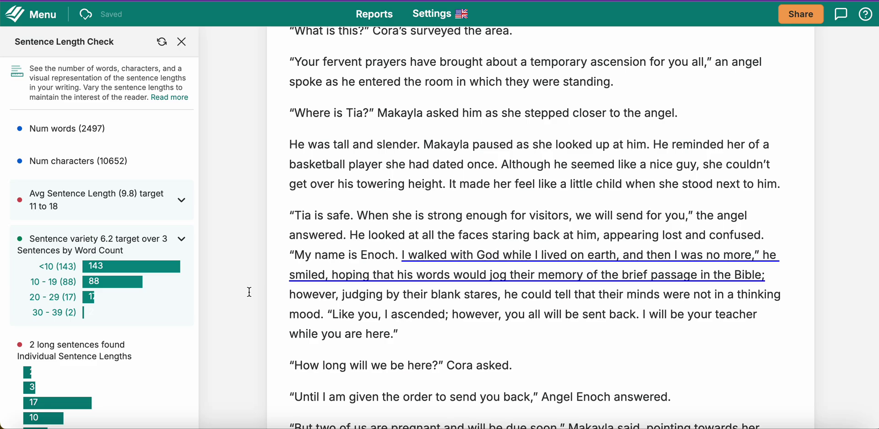
scroll(145, 318, down, 5)
scroll(145, 318, down, 3)
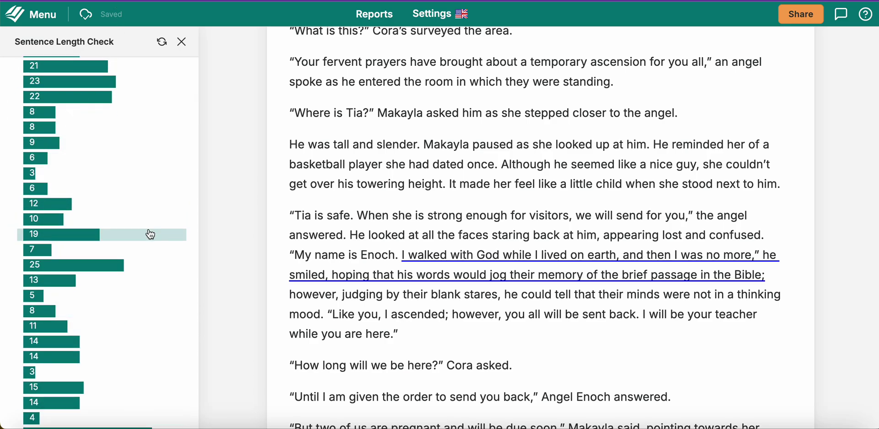
scroll(157, 212, down, 5)
scroll(157, 215, up, 2)
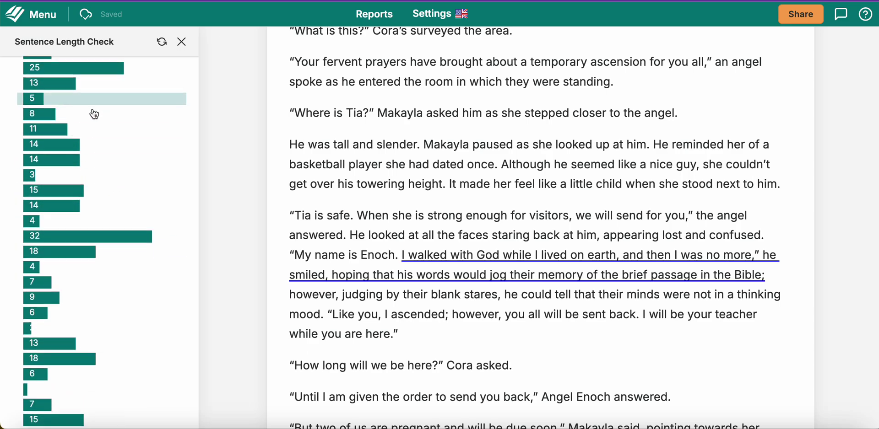
scroll(130, 199, down, 10)
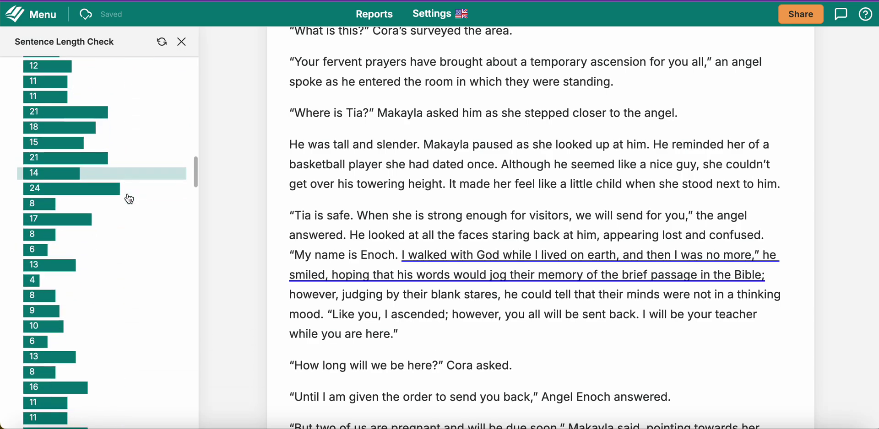
scroll(129, 198, down, 5)
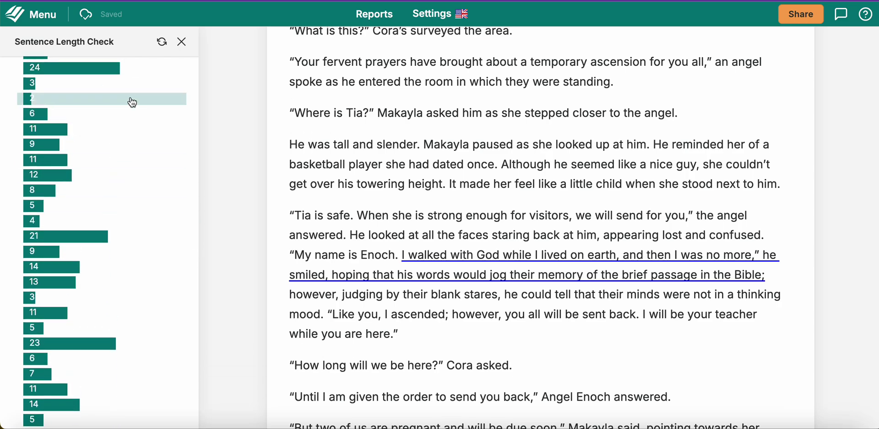
scroll(129, 201, down, 1)
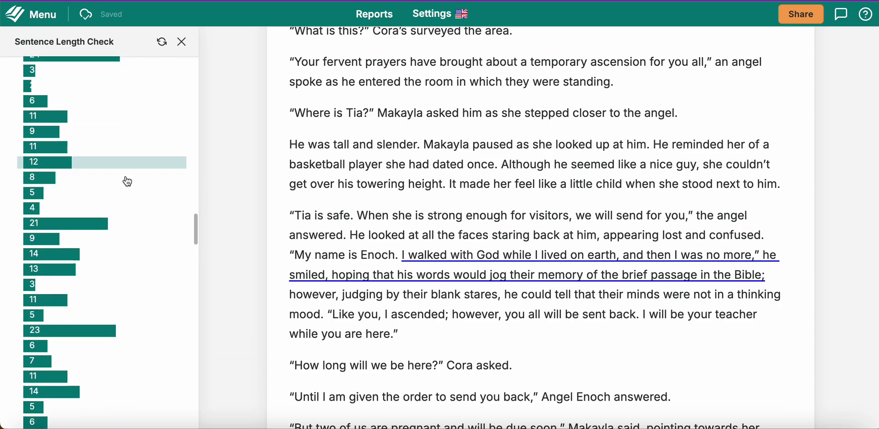
scroll(121, 122, down, 7)
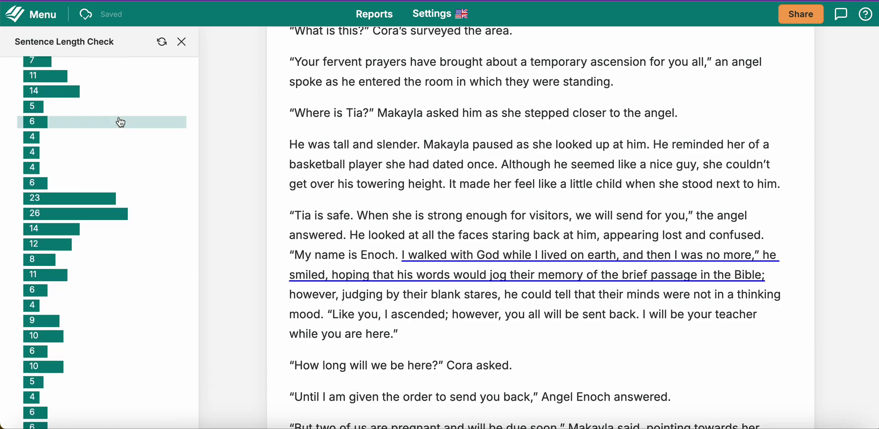
scroll(120, 126, down, 8)
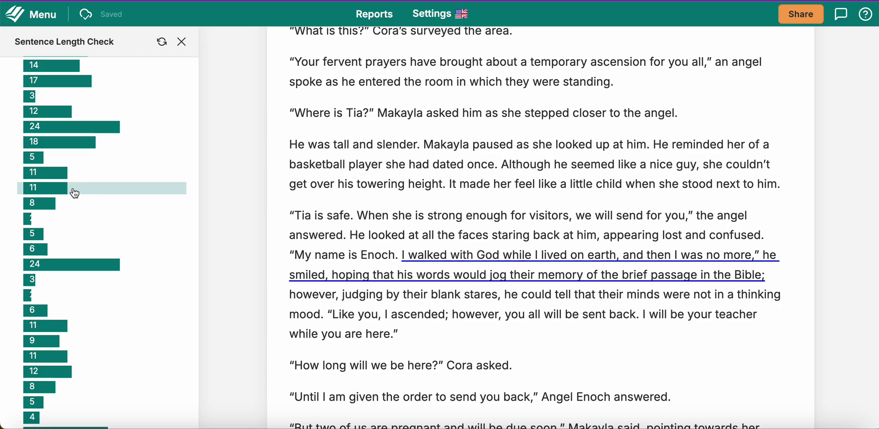
Step: Locate the two consecutive 11-word sentences from the classroom question scene in the text, and close the Sentence Length report
click(74, 193)
scroll(357, 228, down, 6)
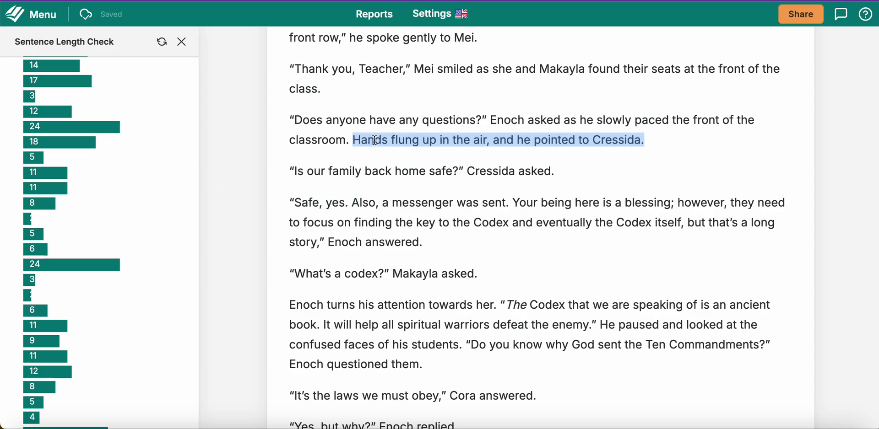
click(140, 173)
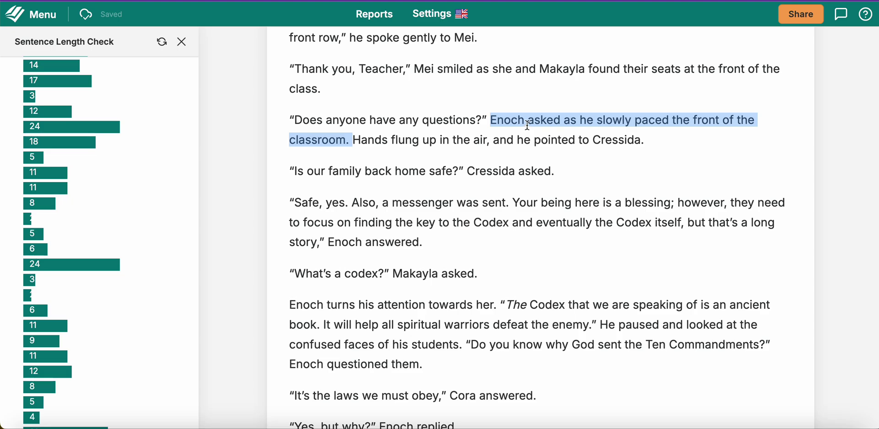
scroll(313, 179, up, 15)
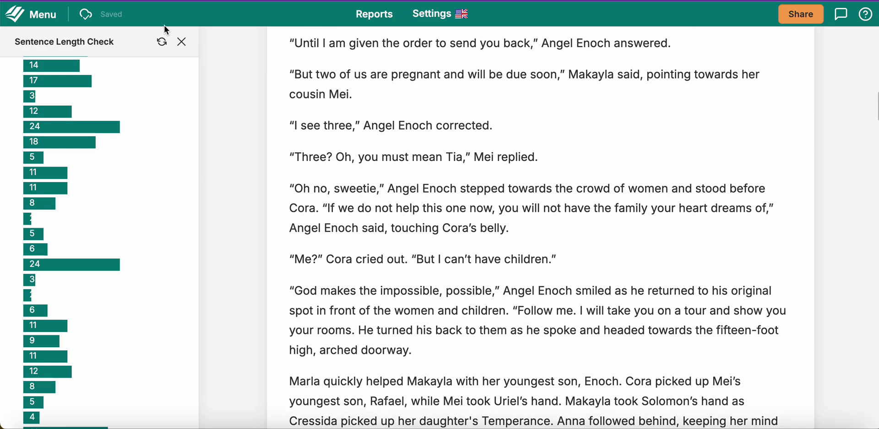
click(184, 43)
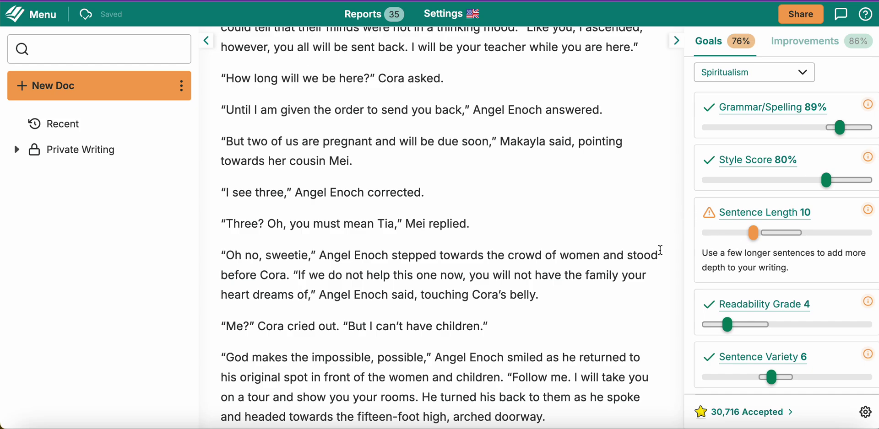
Step: Run the Writing Style report from the Weak Adverbs goal, inspect the list of style guide items, and close the report
scroll(724, 242, down, 15)
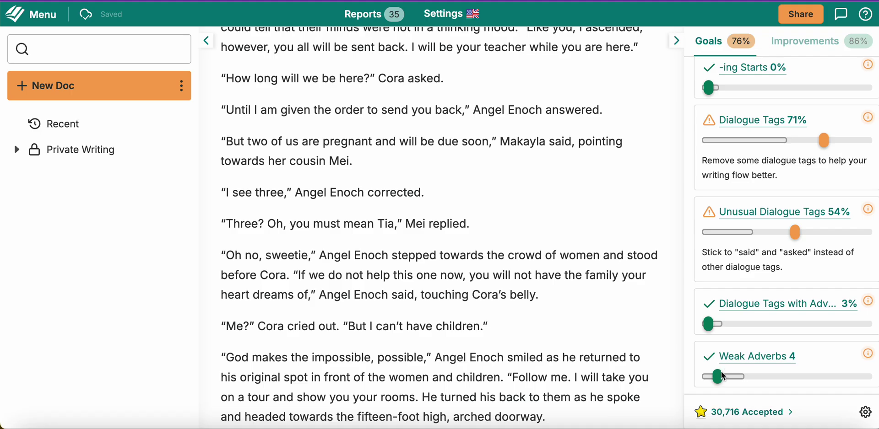
click(748, 358)
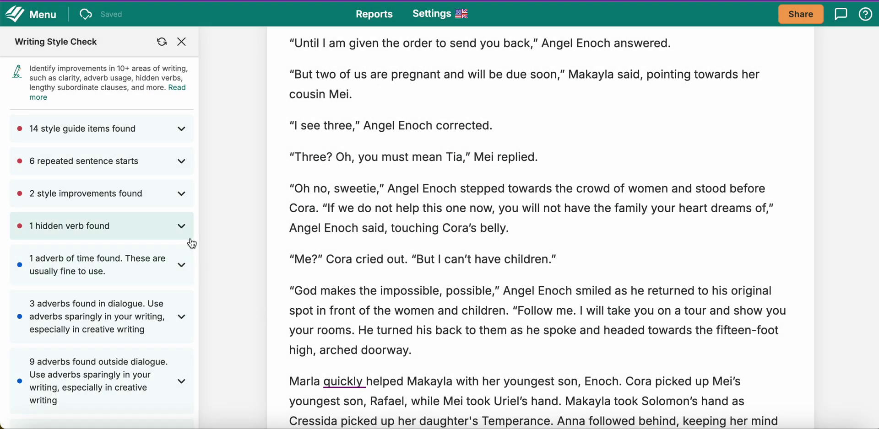
mouse_move(132, 134)
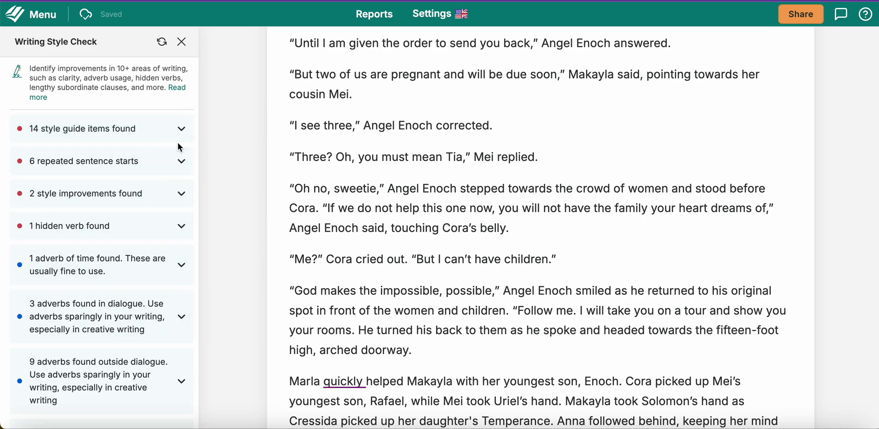
click(183, 131)
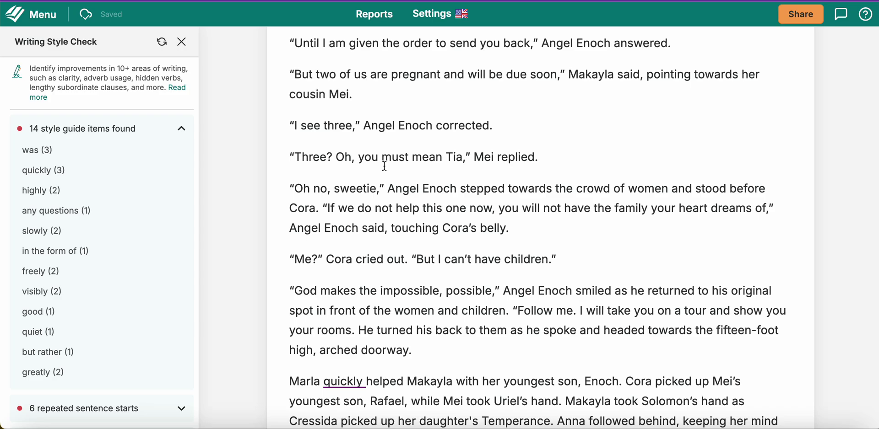
click(182, 42)
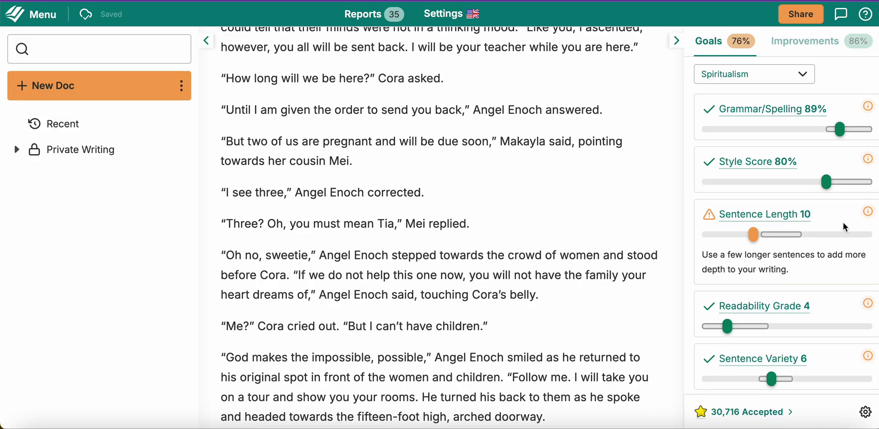
Step: Review the goals from sentence length to glue index and read the glue index help on what a sticky sentence is
scroll(844, 225, down, 3)
scroll(845, 228, up, 3)
scroll(738, 253, down, 3)
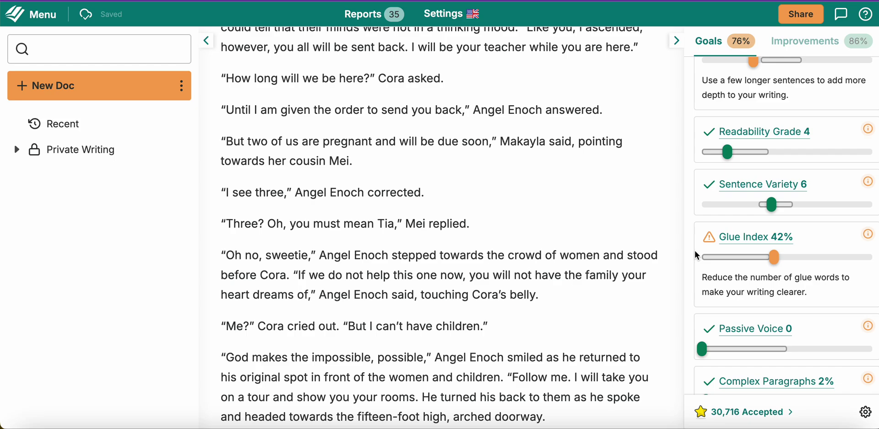
scroll(797, 87, up, 1)
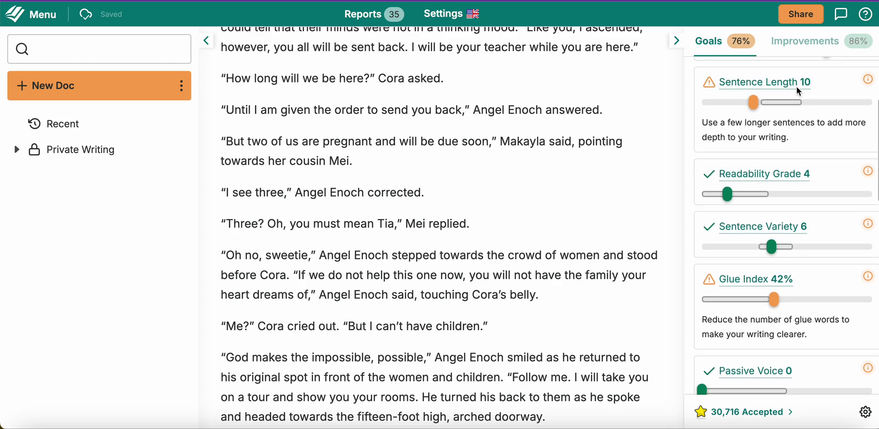
scroll(796, 87, down, 1)
scroll(747, 216, down, 1)
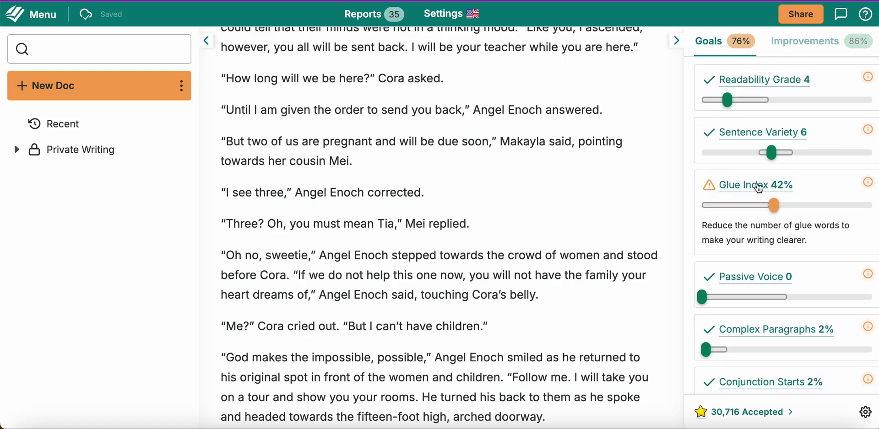
click(870, 185)
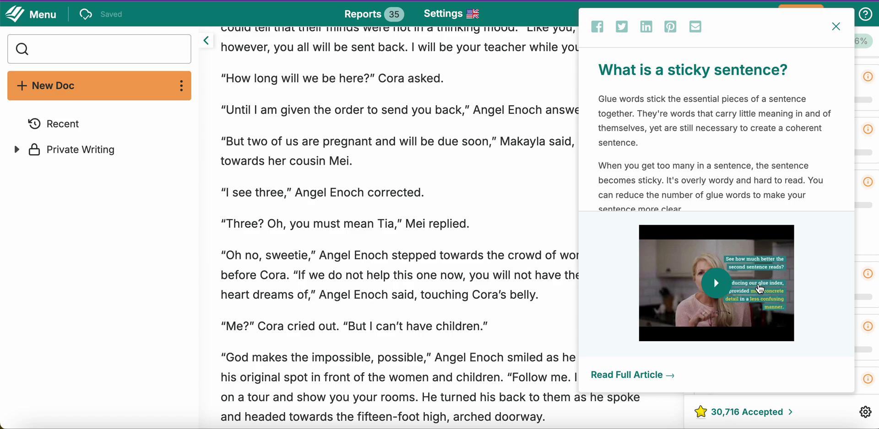
scroll(713, 148, down, 1)
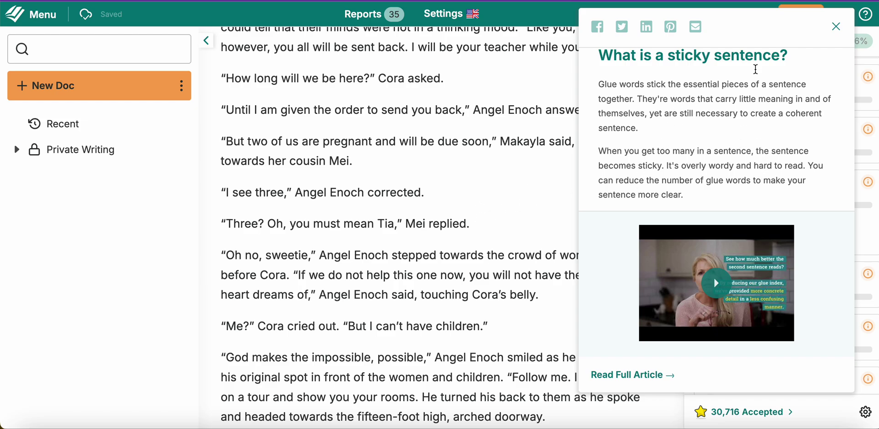
click(837, 27)
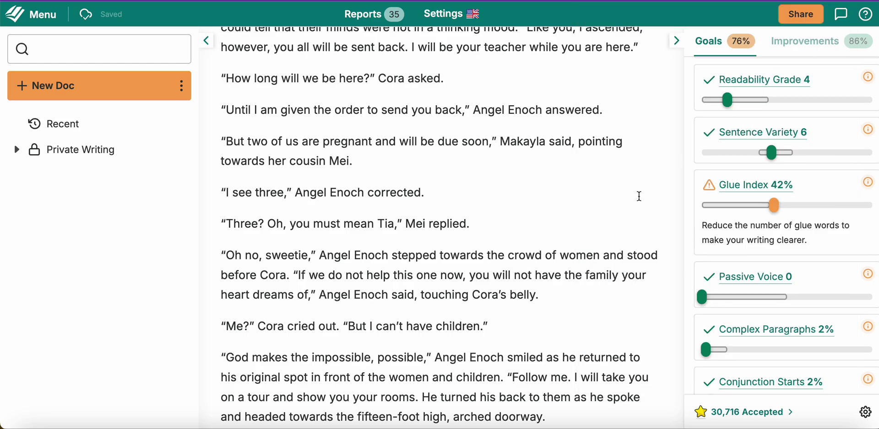
Step: Browse the Creative document types available for the goals and review the dialogue tag and weak adverb goals
scroll(636, 199, down, 3)
scroll(634, 202, up, 10)
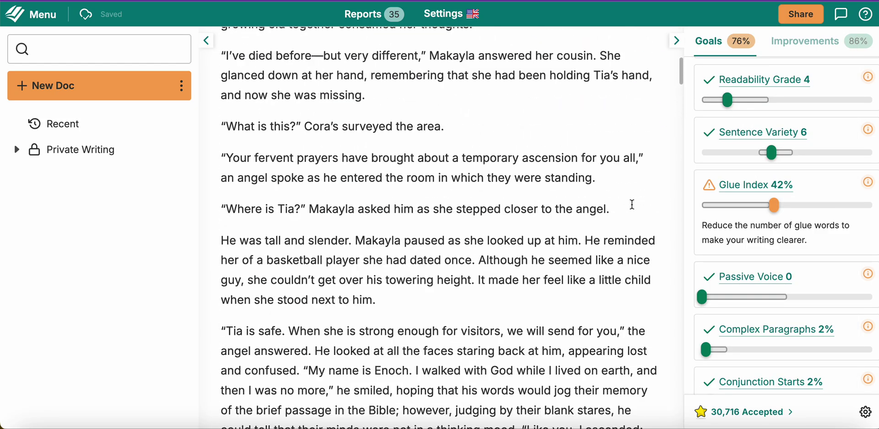
scroll(779, 174, up, 5)
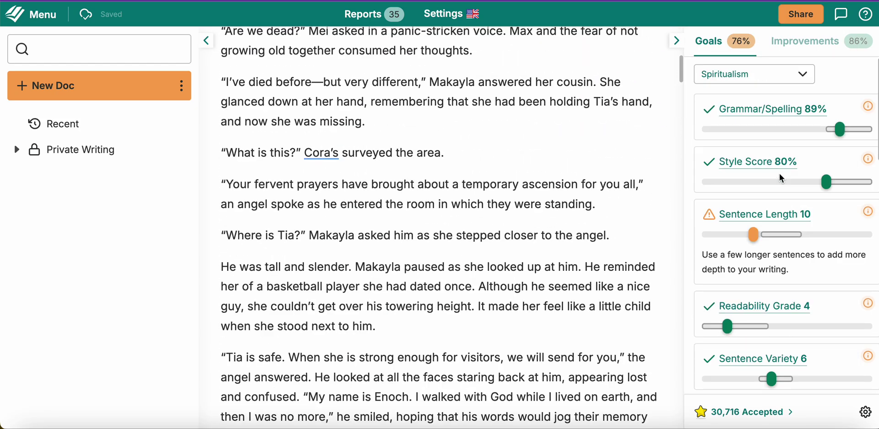
click(804, 81)
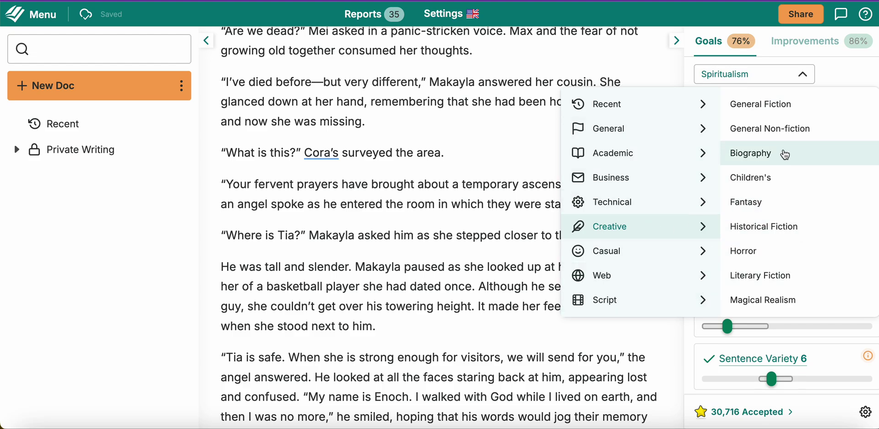
click(645, 82)
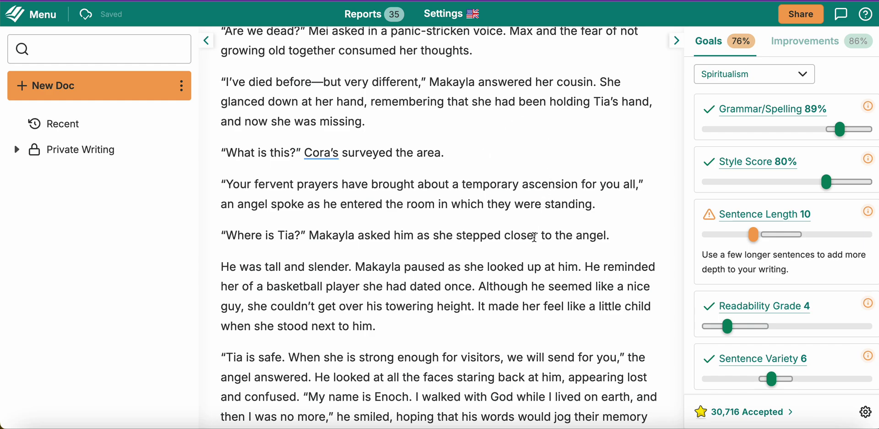
scroll(778, 265, down, 5)
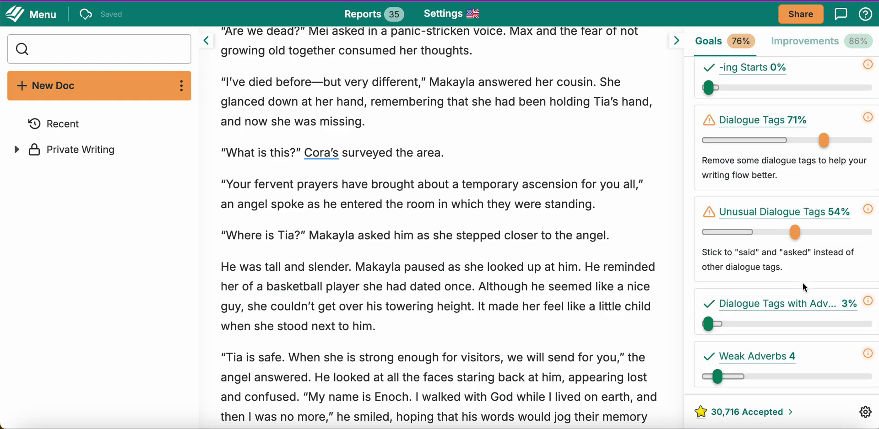